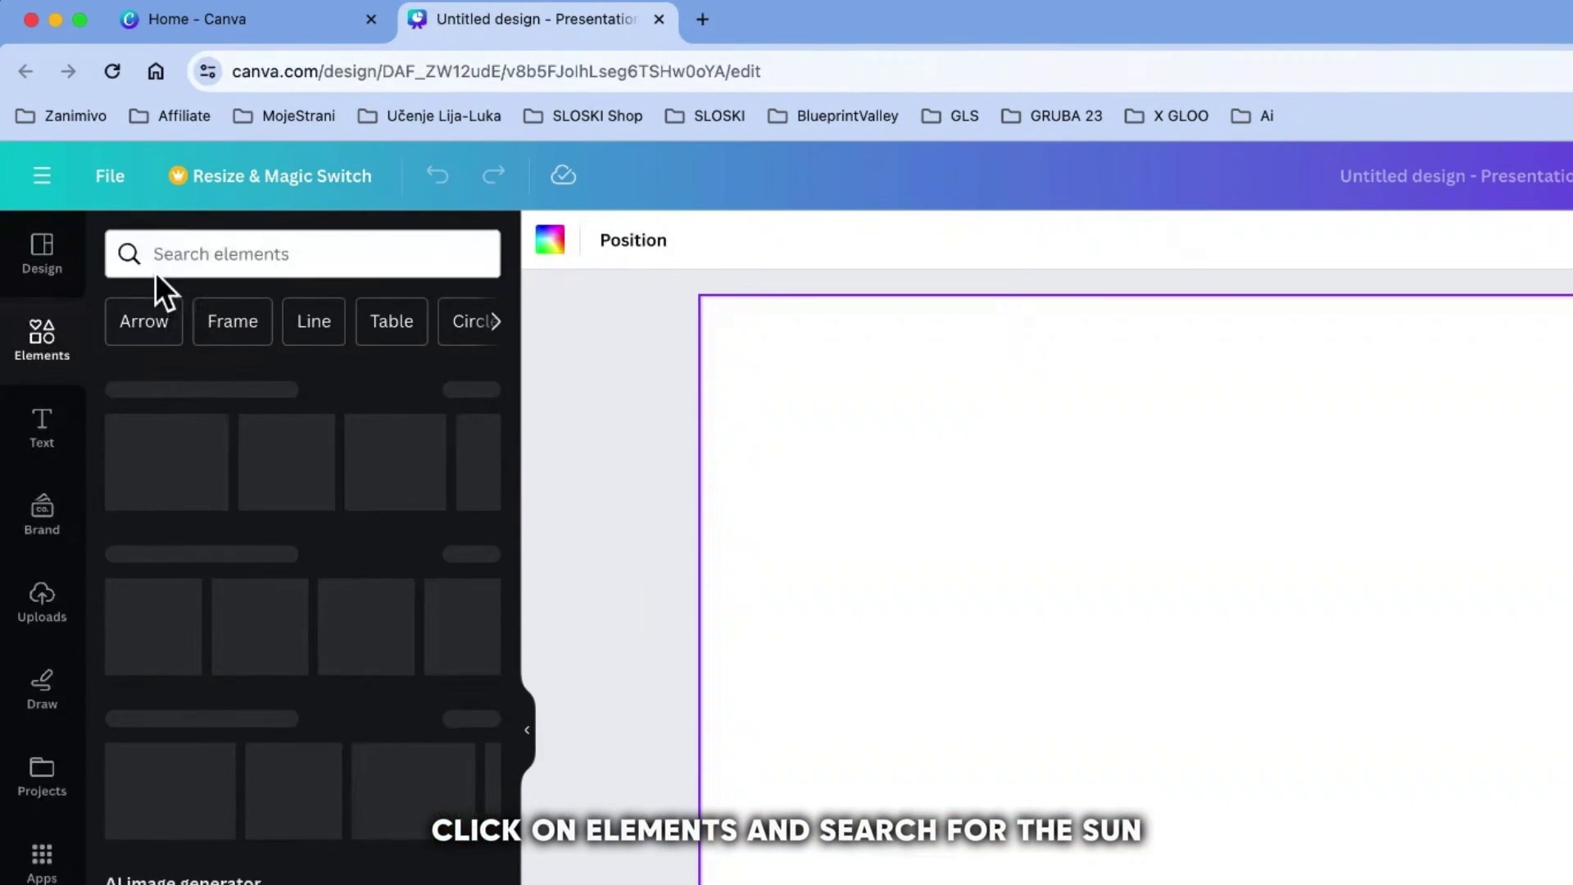
Step: Search the elements library for 'sun', show Graphics only, and open the animated filter
left_click(182, 255)
type("sun")
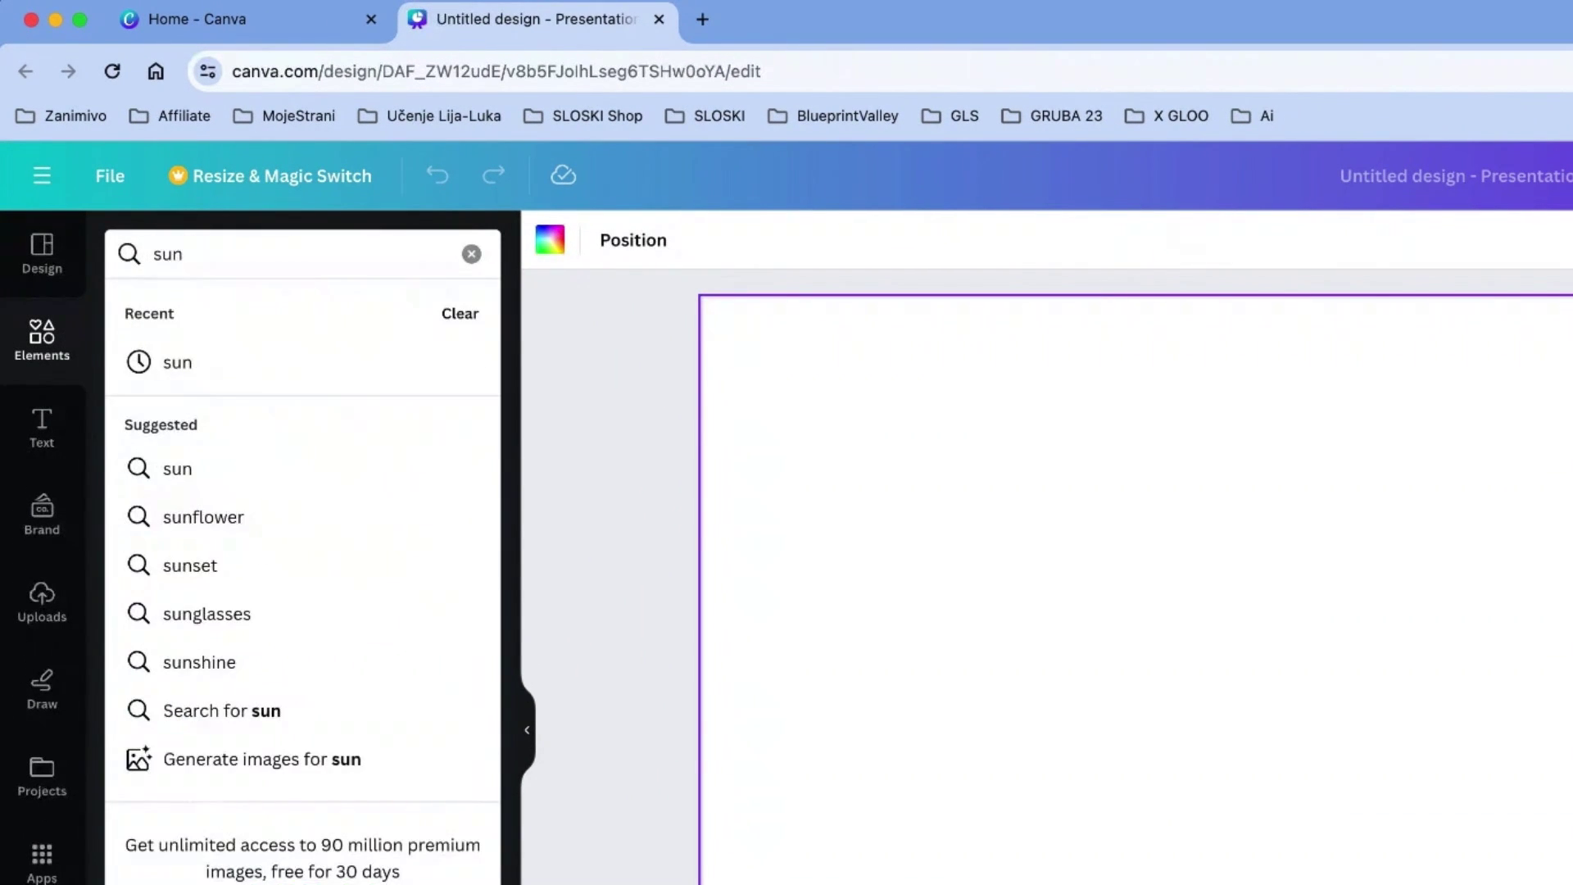
key("Return")
left_click(166, 324)
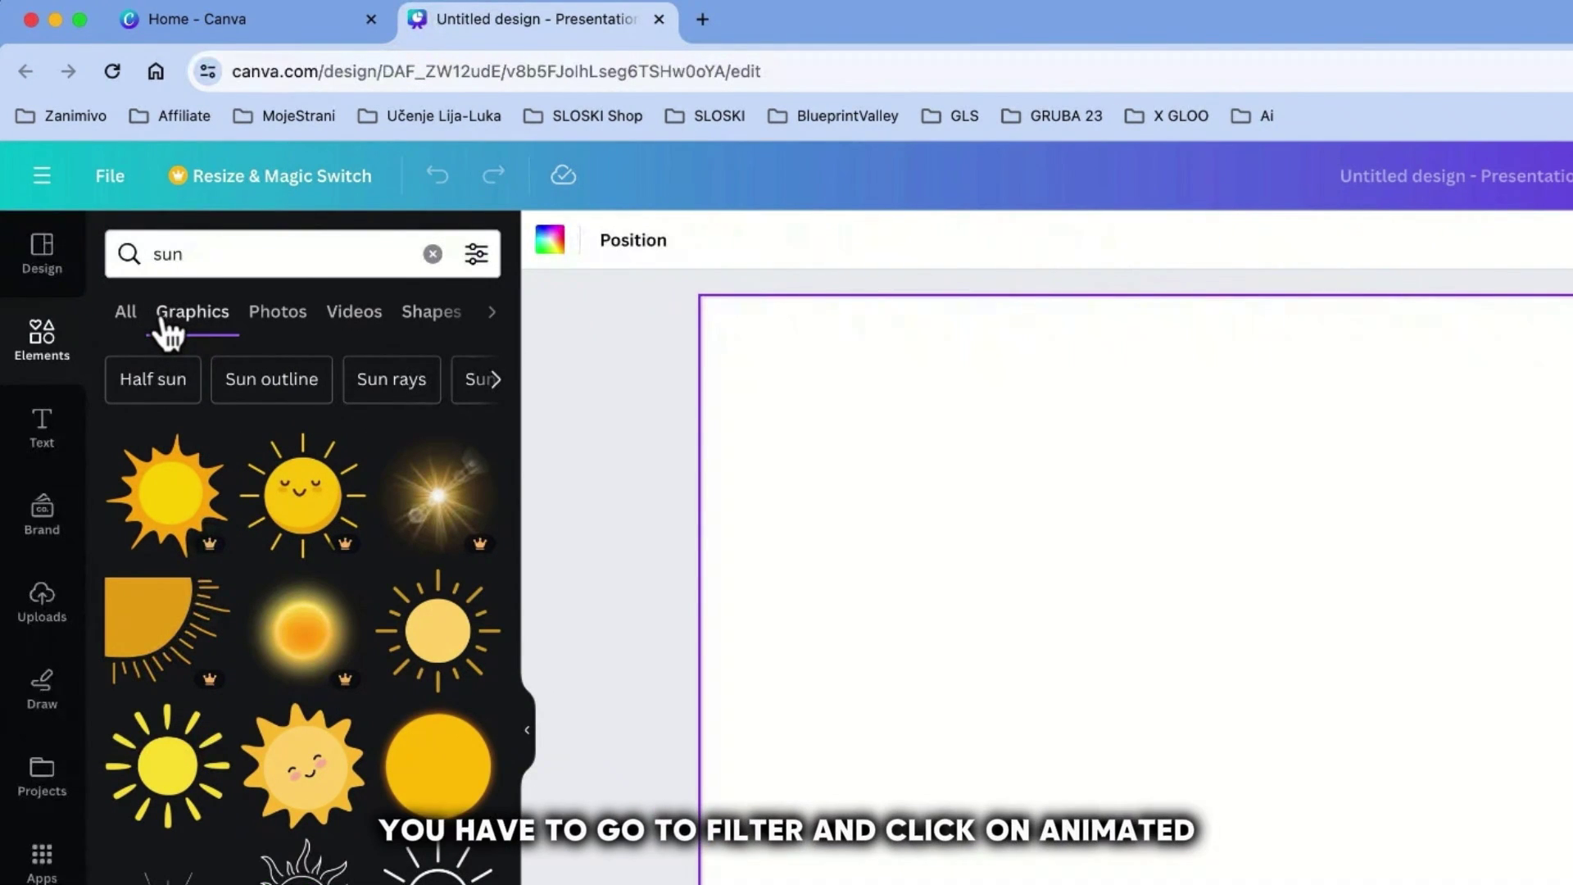
left_click(476, 254)
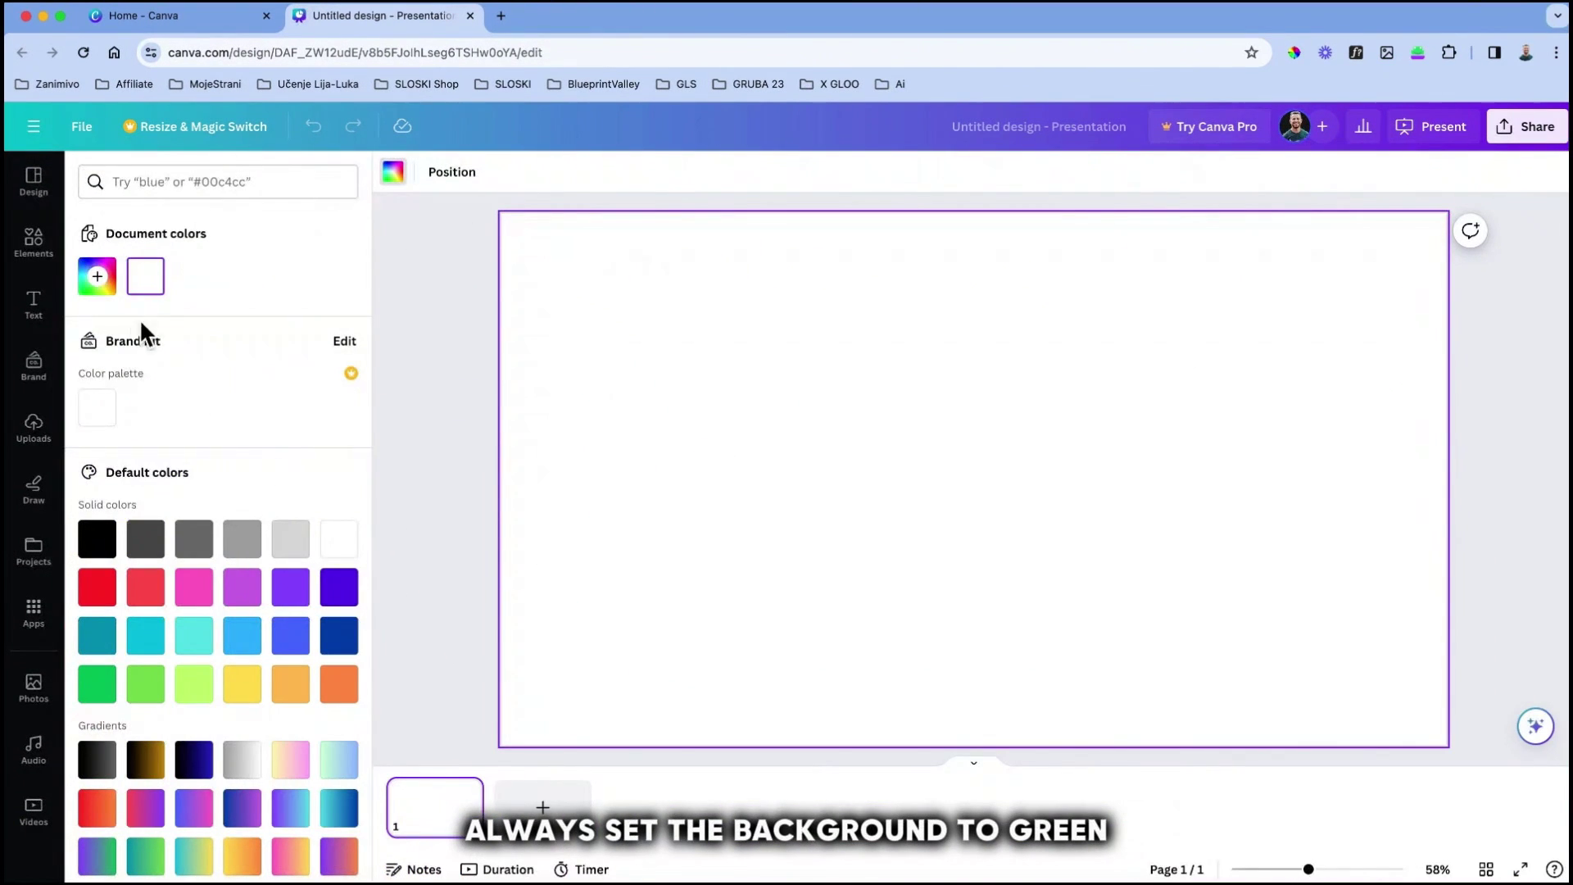
Step: Set the slide background to bright green #42FF00
left_click(96, 276)
left_click_drag(97, 464, 163, 465)
left_click_drag(263, 397, 359, 349)
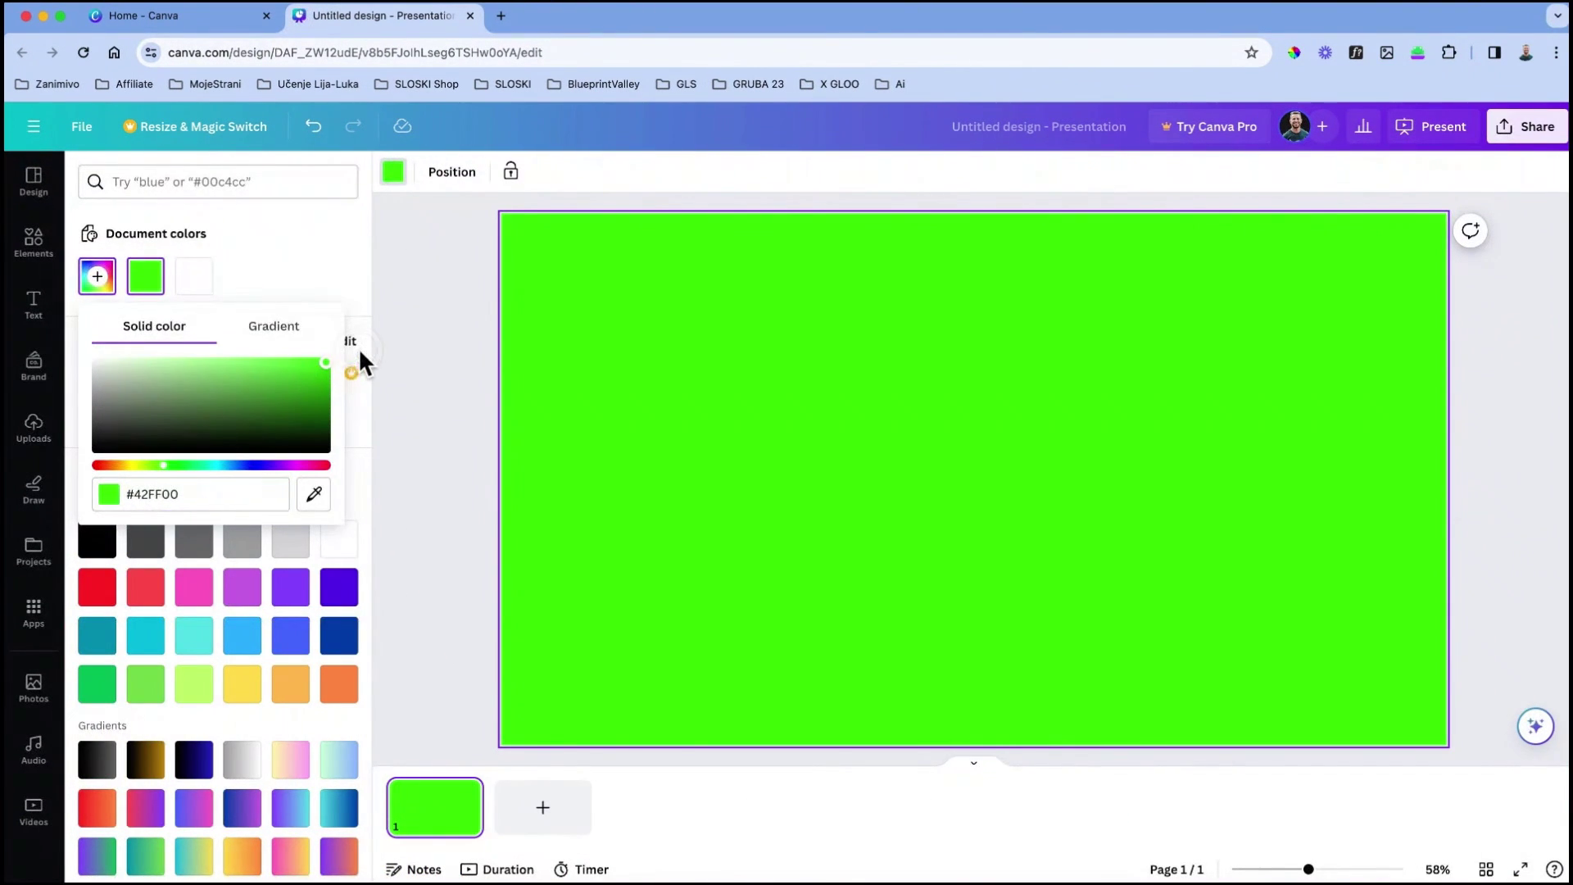
Step: Add the outlined sun graphic to the slide and put the grid background image on the timeline
left_click(34, 240)
left_click(123, 329)
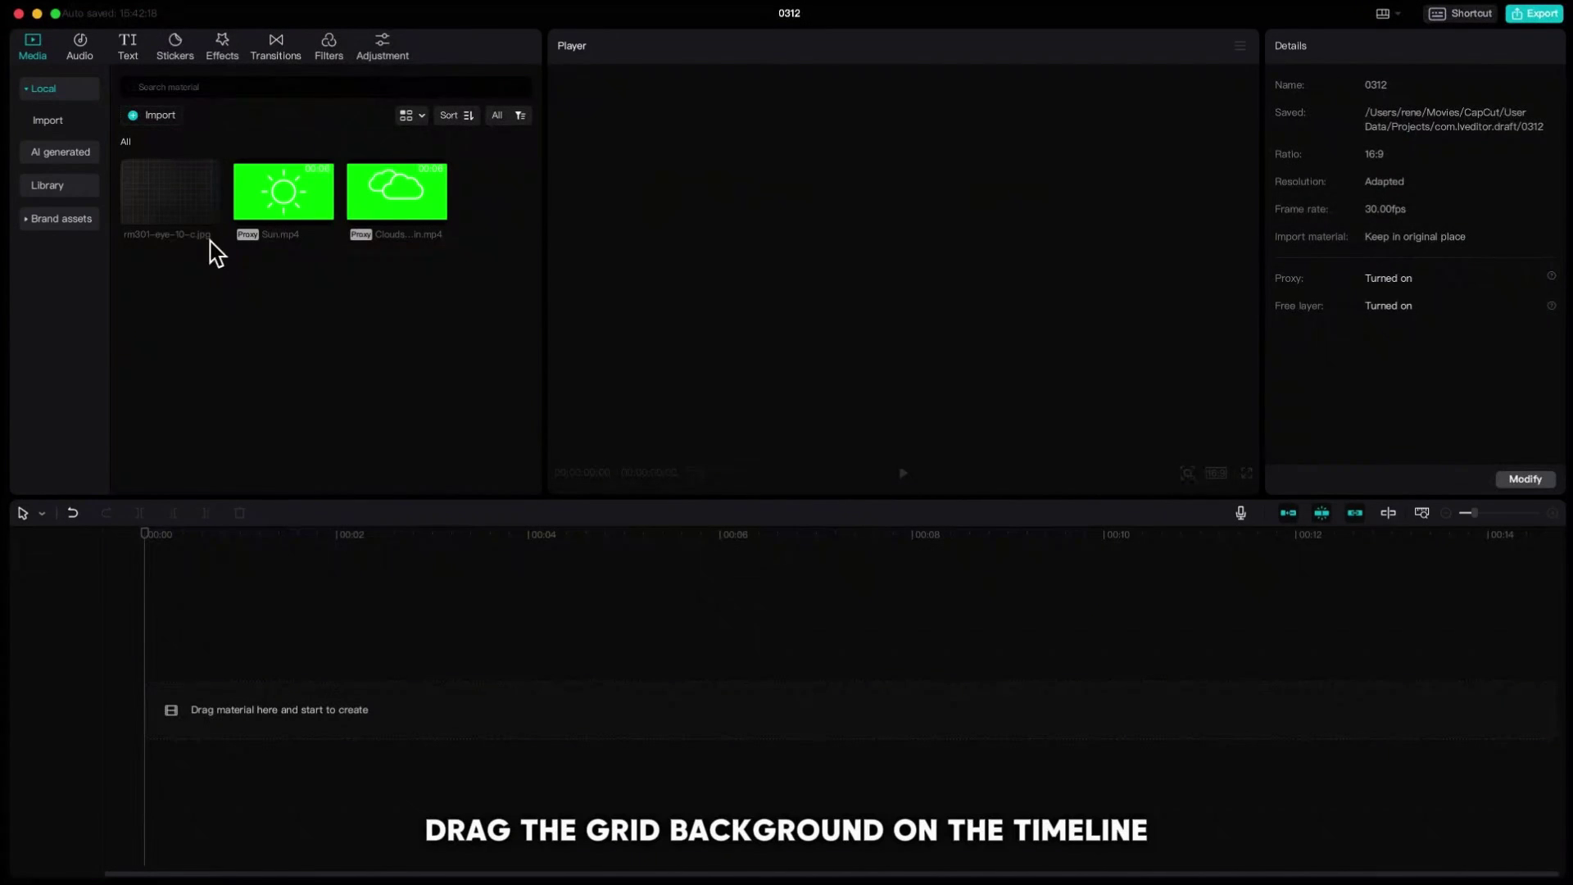
left_click_drag(196, 209, 155, 705)
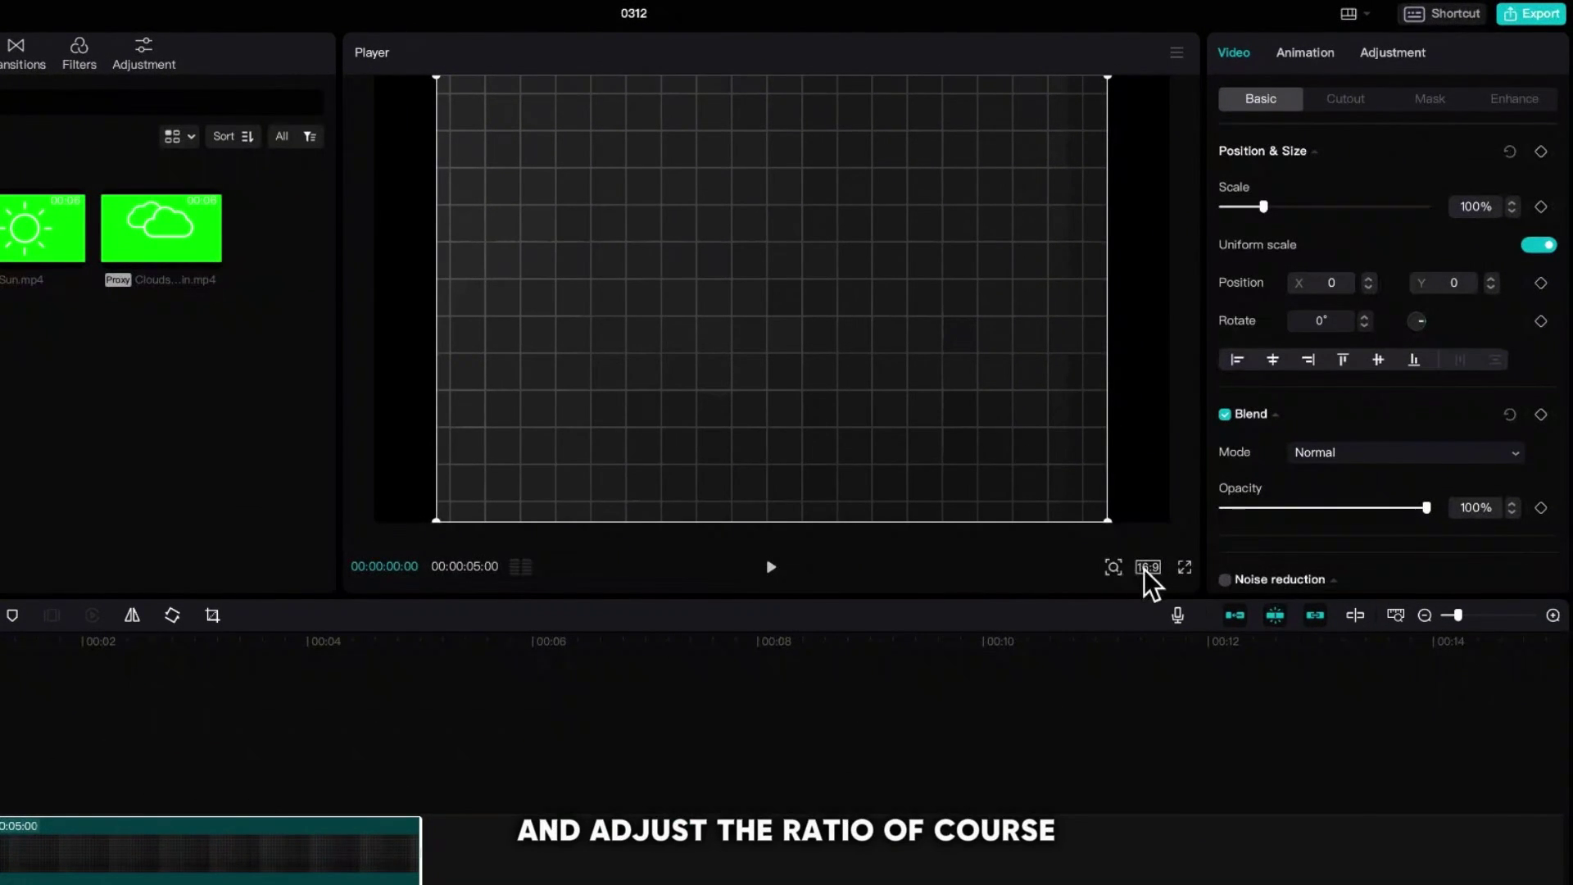
Step: Keep the 16:9 aspect ratio and scale the grid background to 122%
left_click(1148, 567)
left_click(1187, 647)
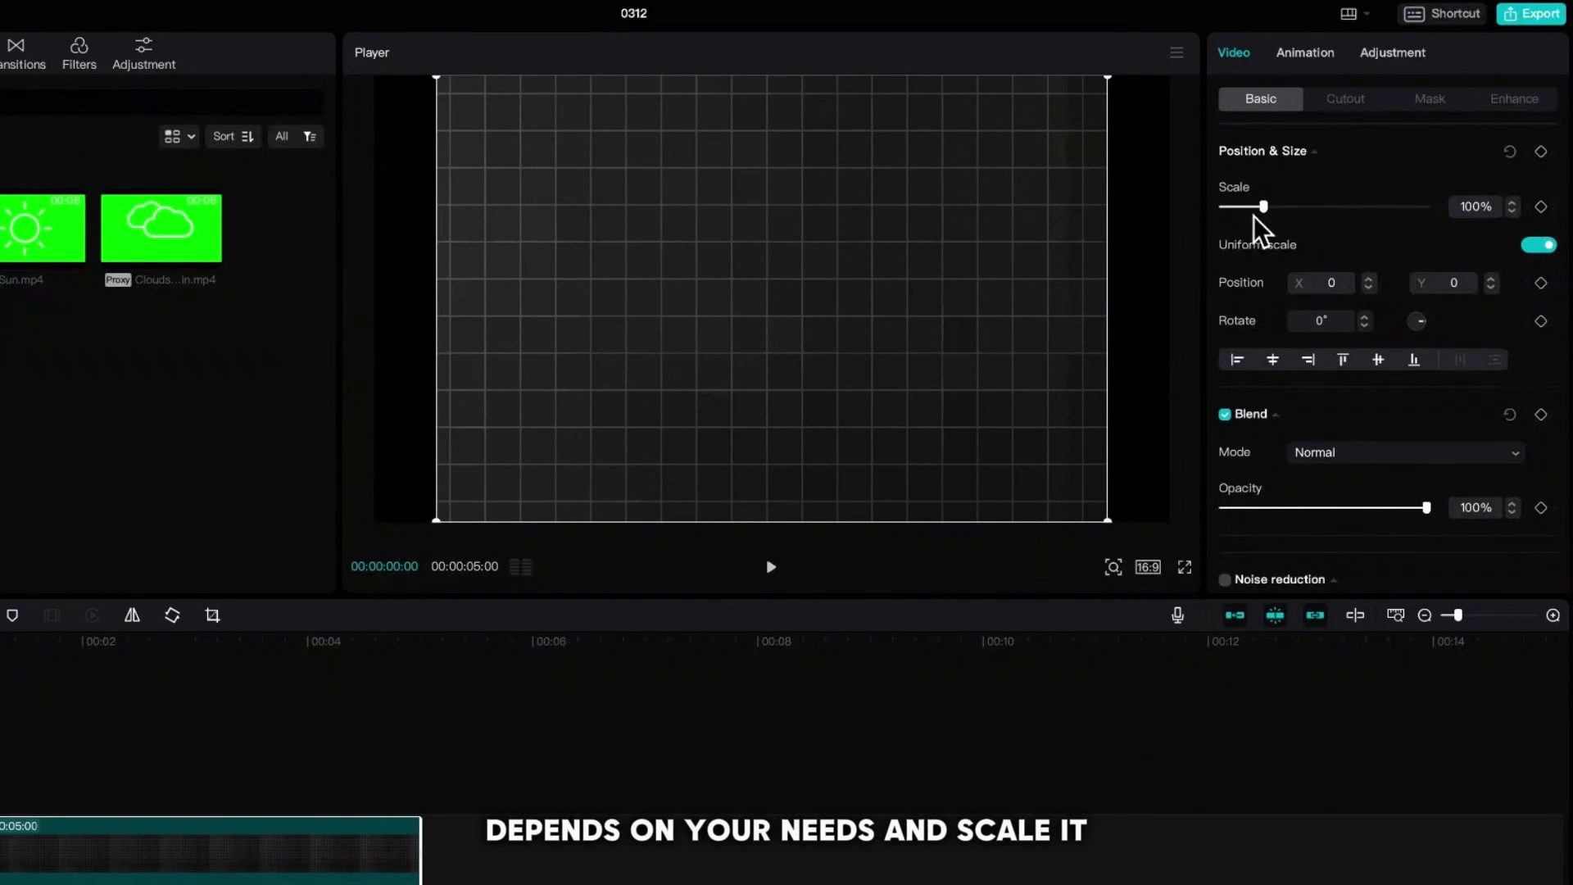
left_click_drag(1265, 207, 1274, 206)
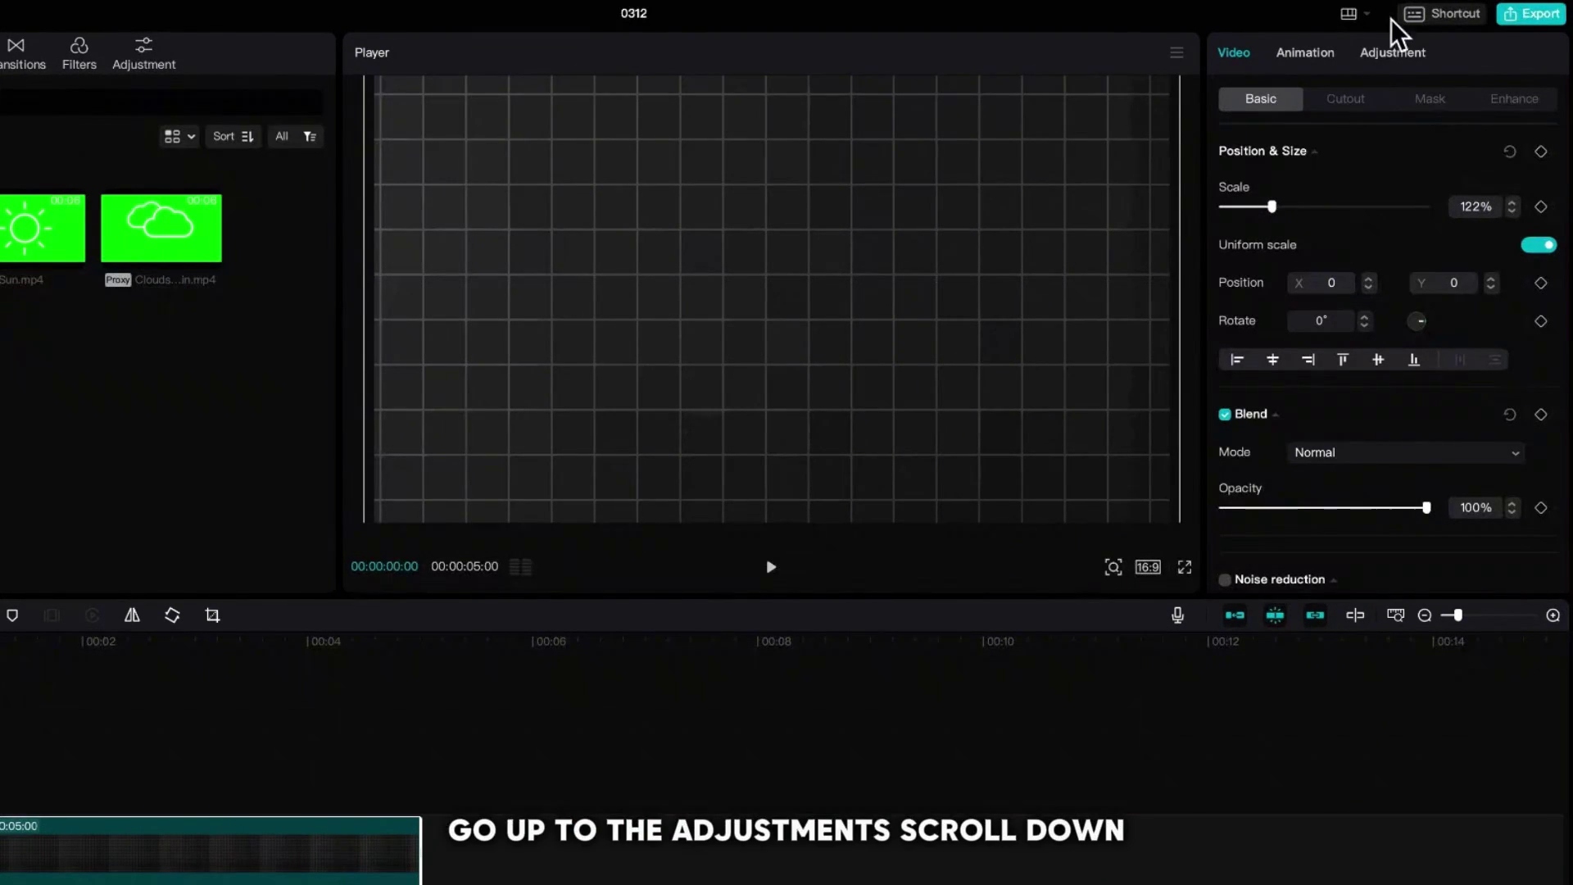
Step: Adjust the grid's colour: brightness -5, whites 15, and vignette 26
left_click(1394, 52)
scroll(1314, 326, "down", 5)
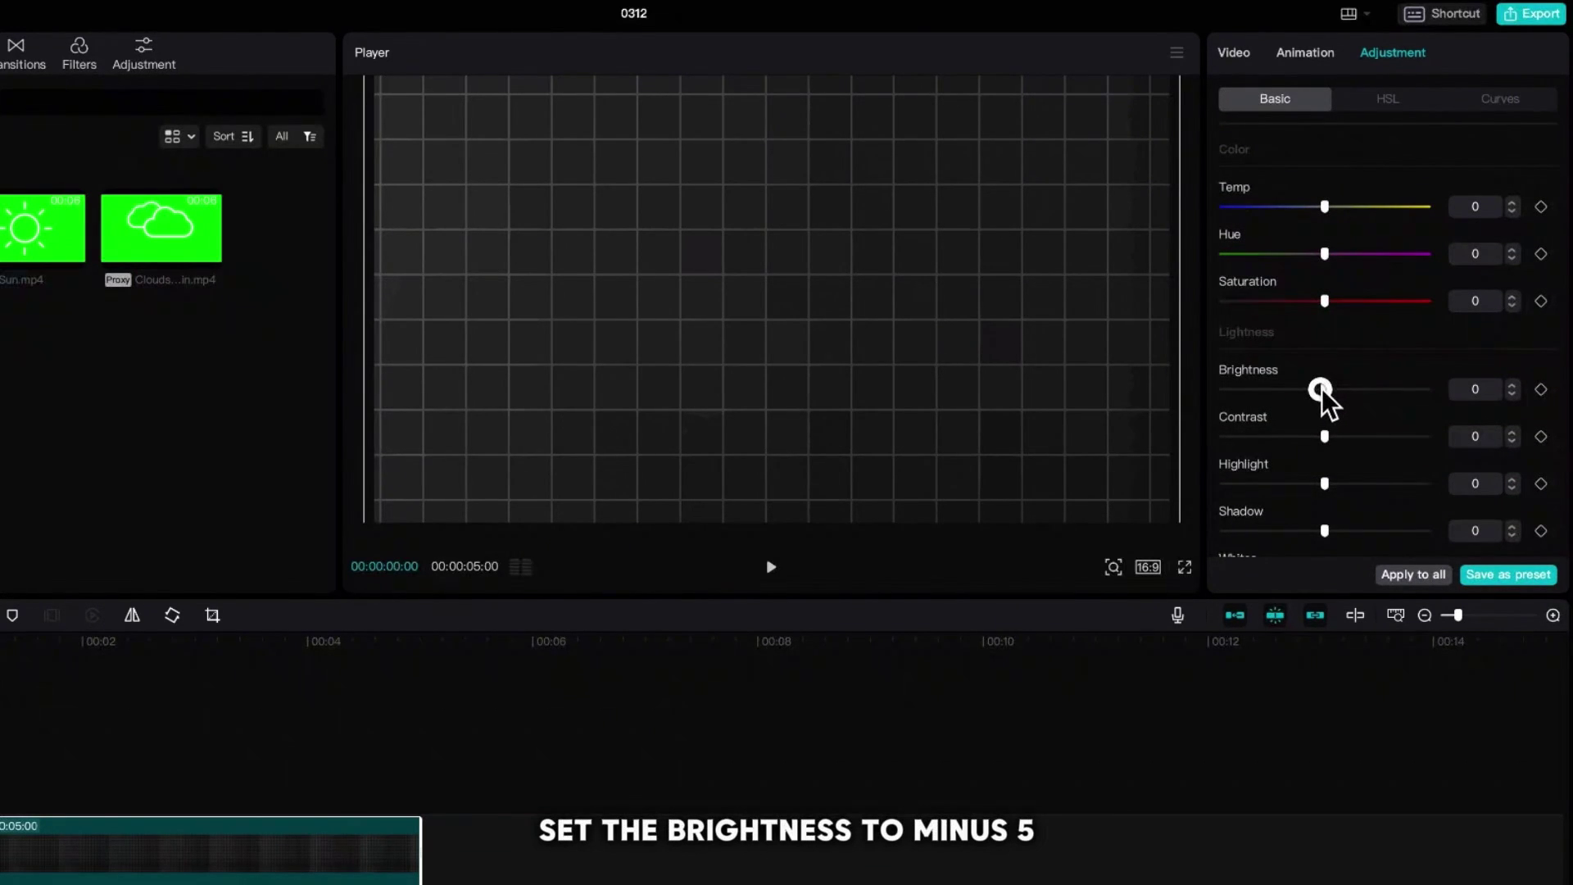
left_click_drag(1320, 389, 1352, 352)
scroll(1315, 384, "down", 2)
scroll(1315, 383, "down", 1)
scroll(1349, 355, "down", 4)
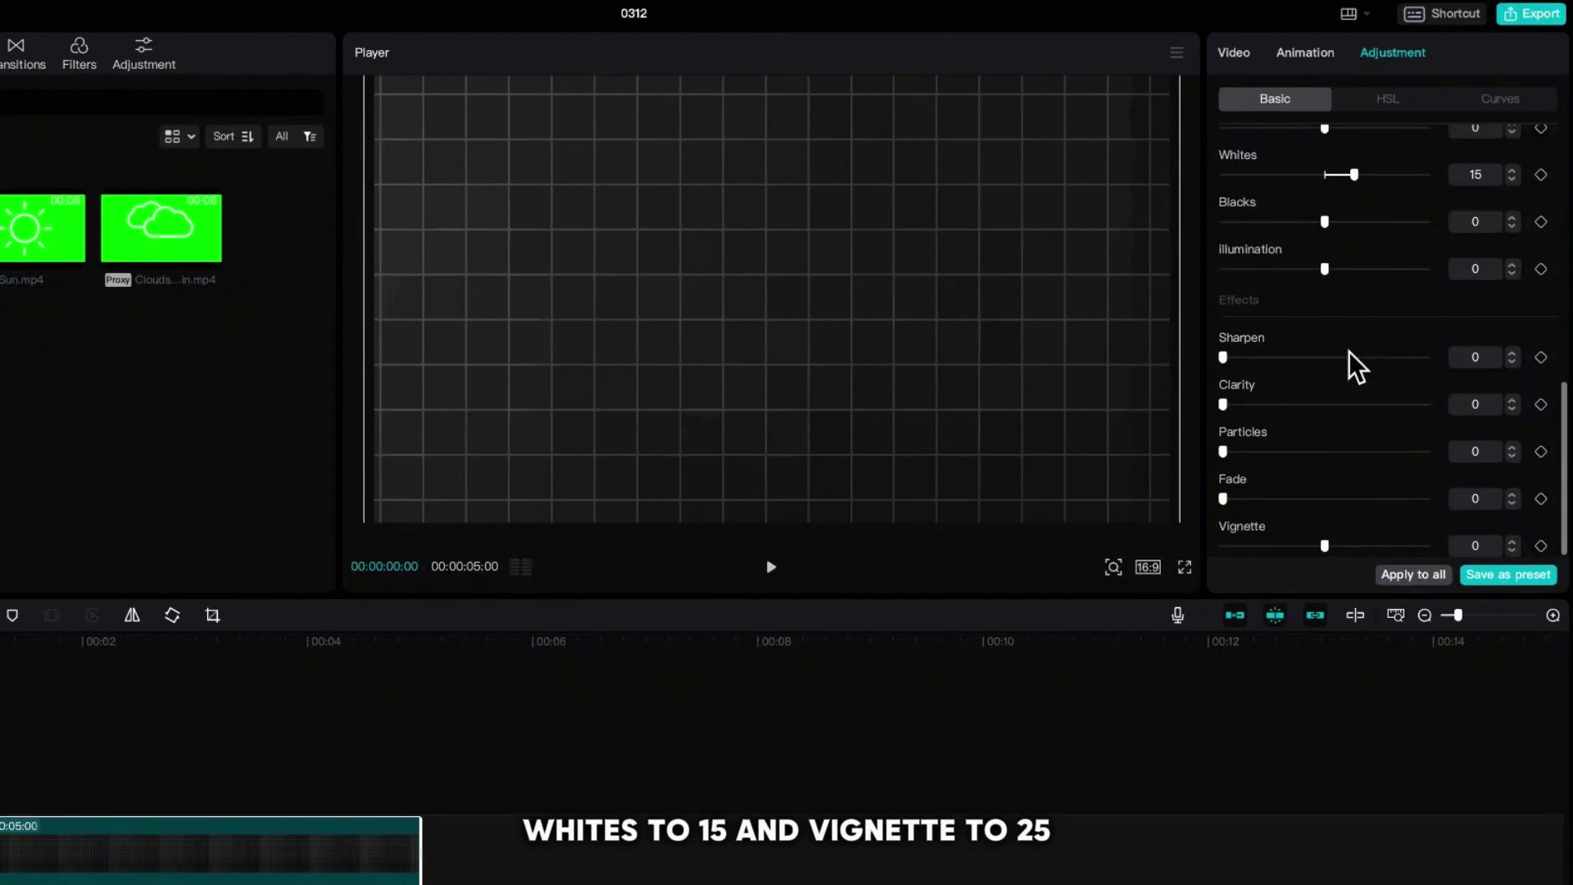
left_click_drag(1327, 545, 1370, 544)
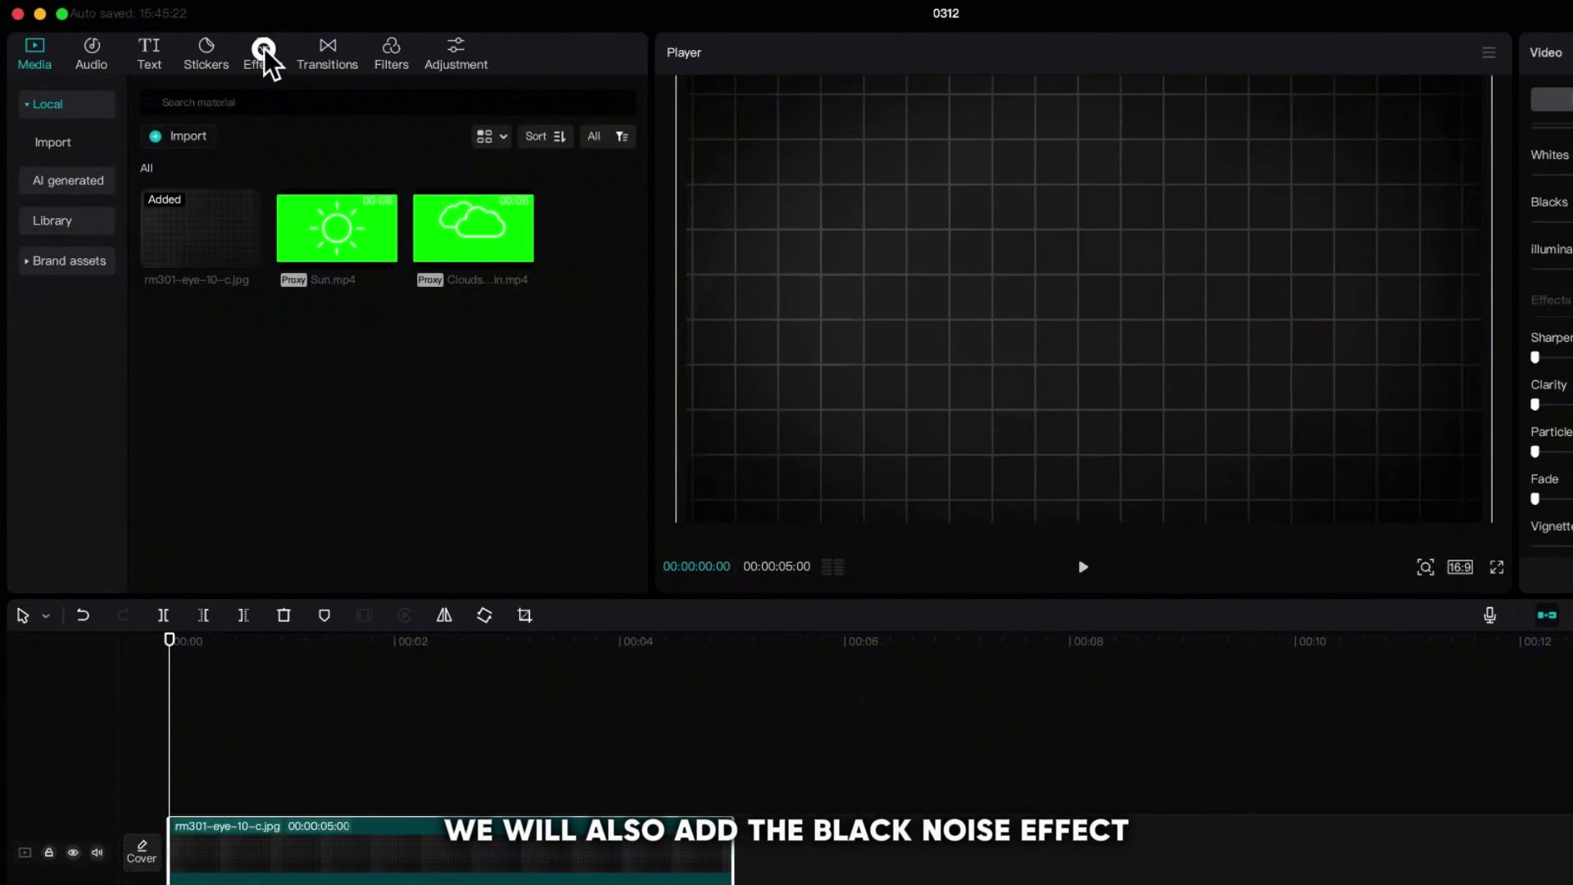
Step: Apply the Black Noise effect to the grid clip at speed 20
left_click(265, 54)
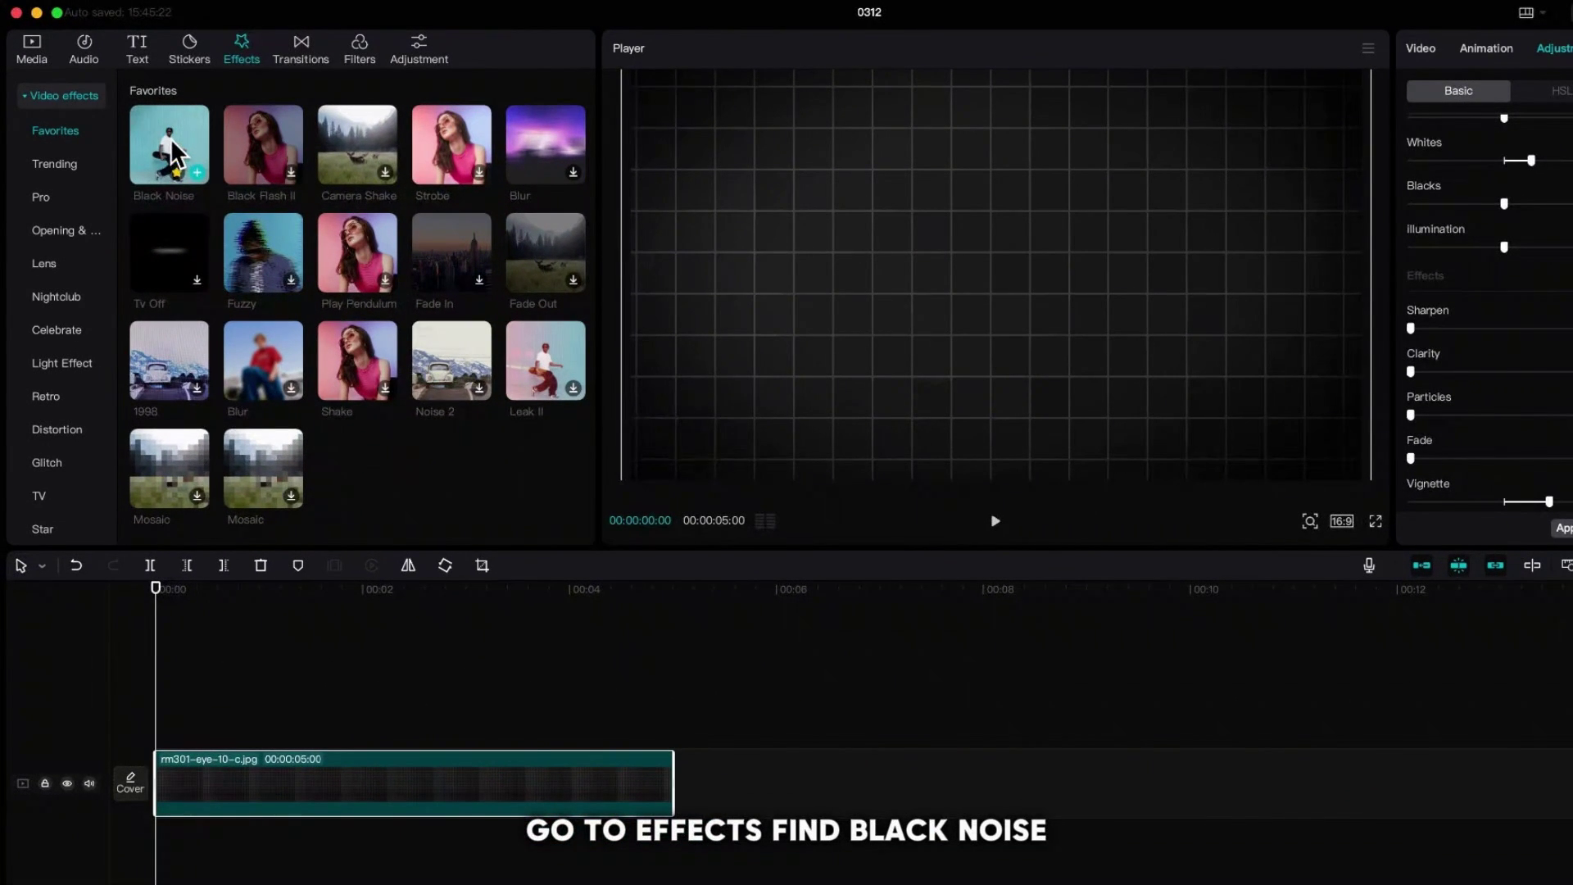
left_click_drag(176, 152, 187, 791)
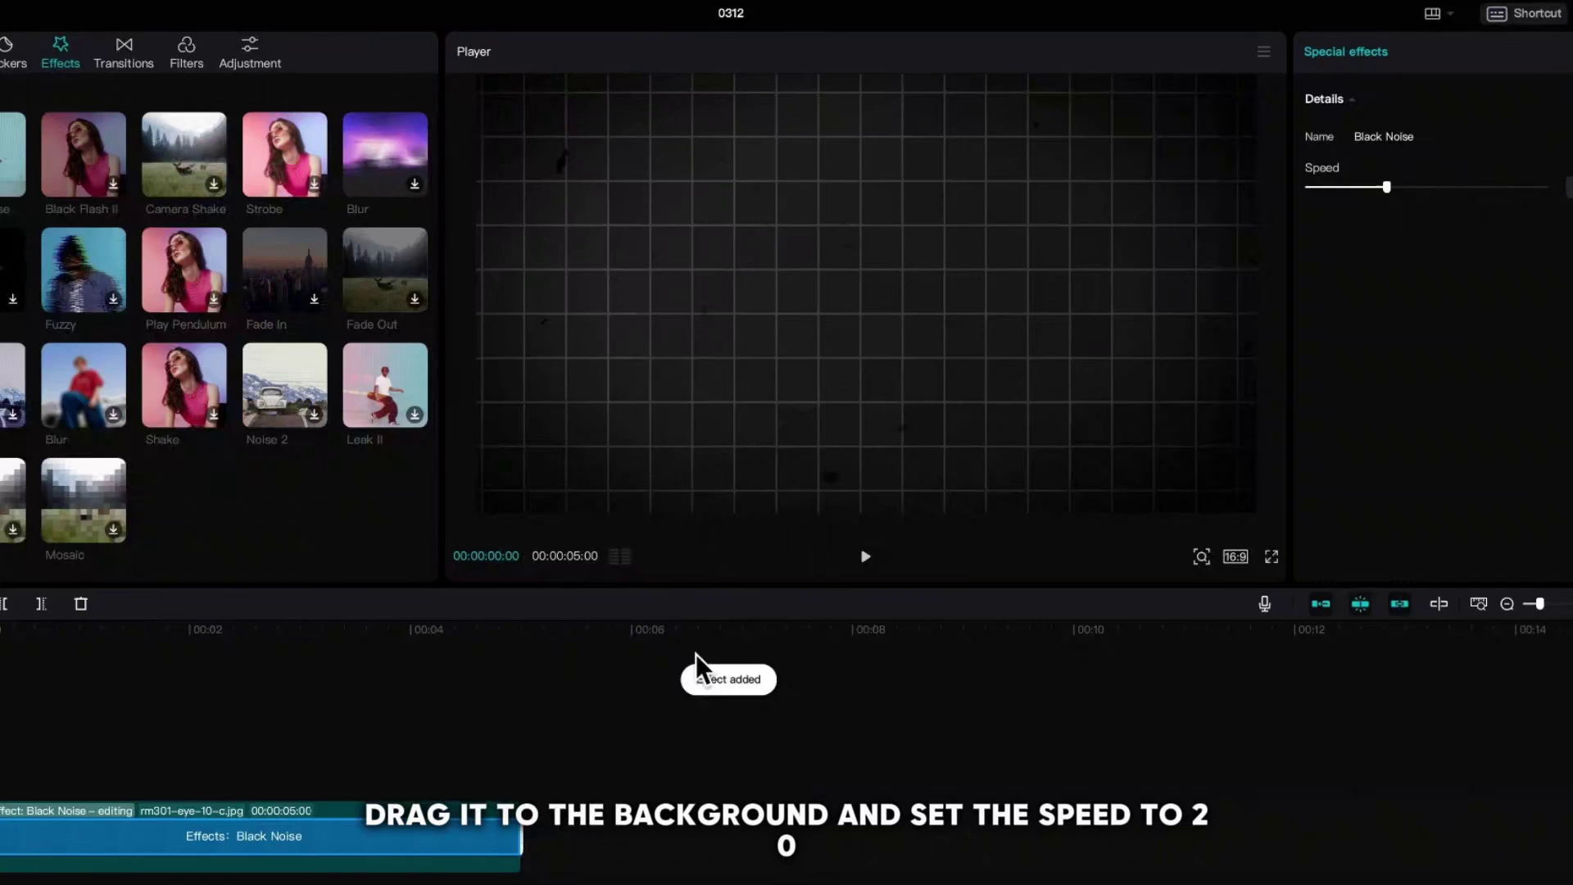
left_click_drag(1270, 195, 1256, 195)
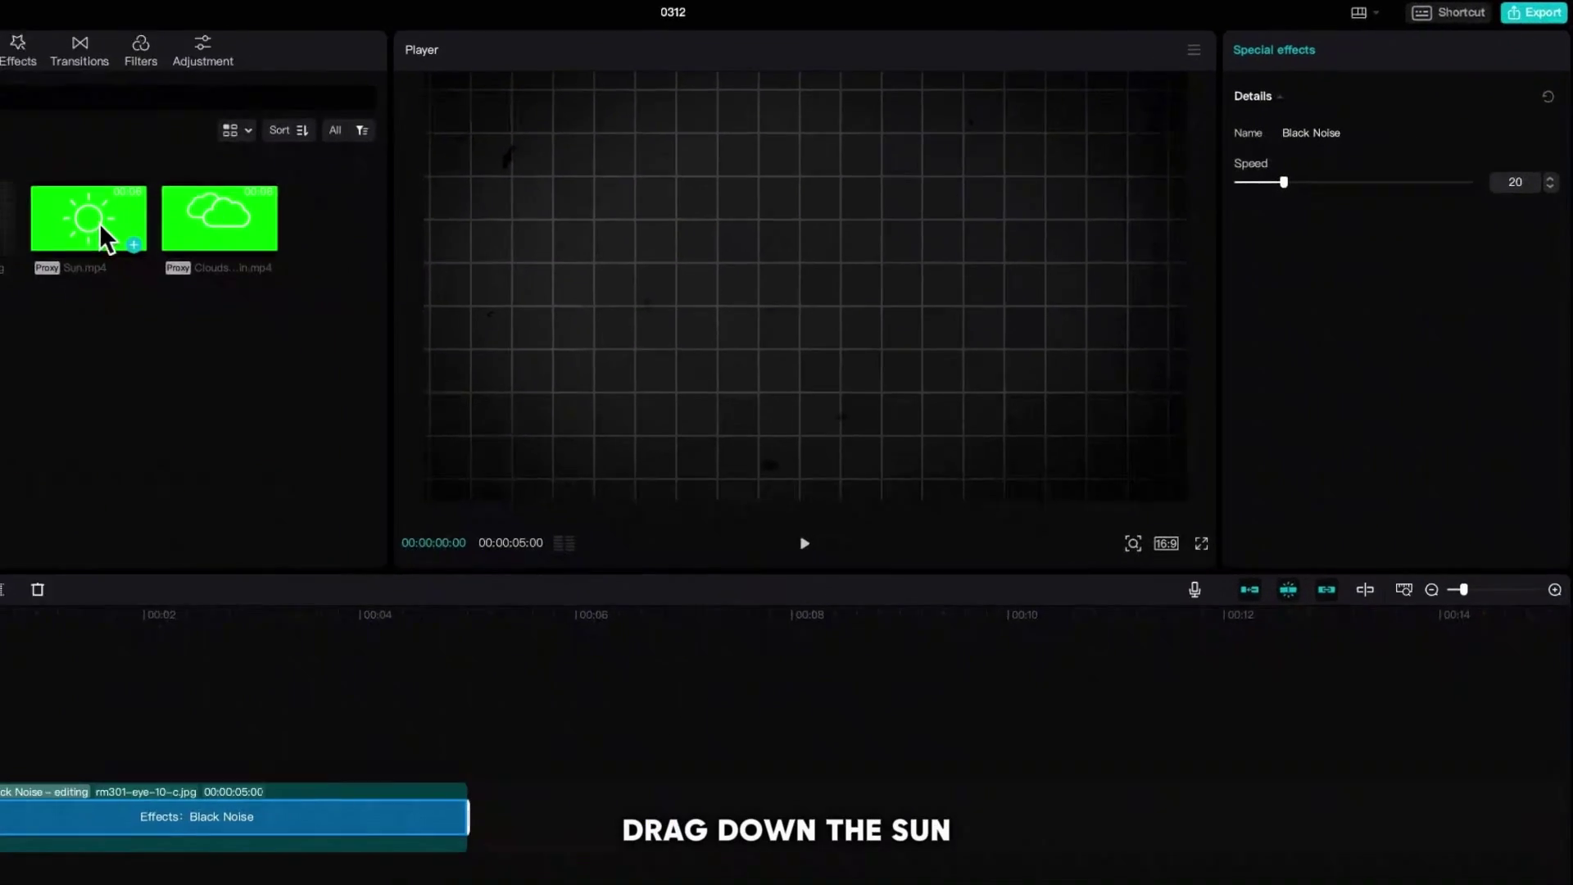
Step: Add Sun.mp4 and chroma-key out its green background at strength 100
left_click_drag(105, 238, 157, 649)
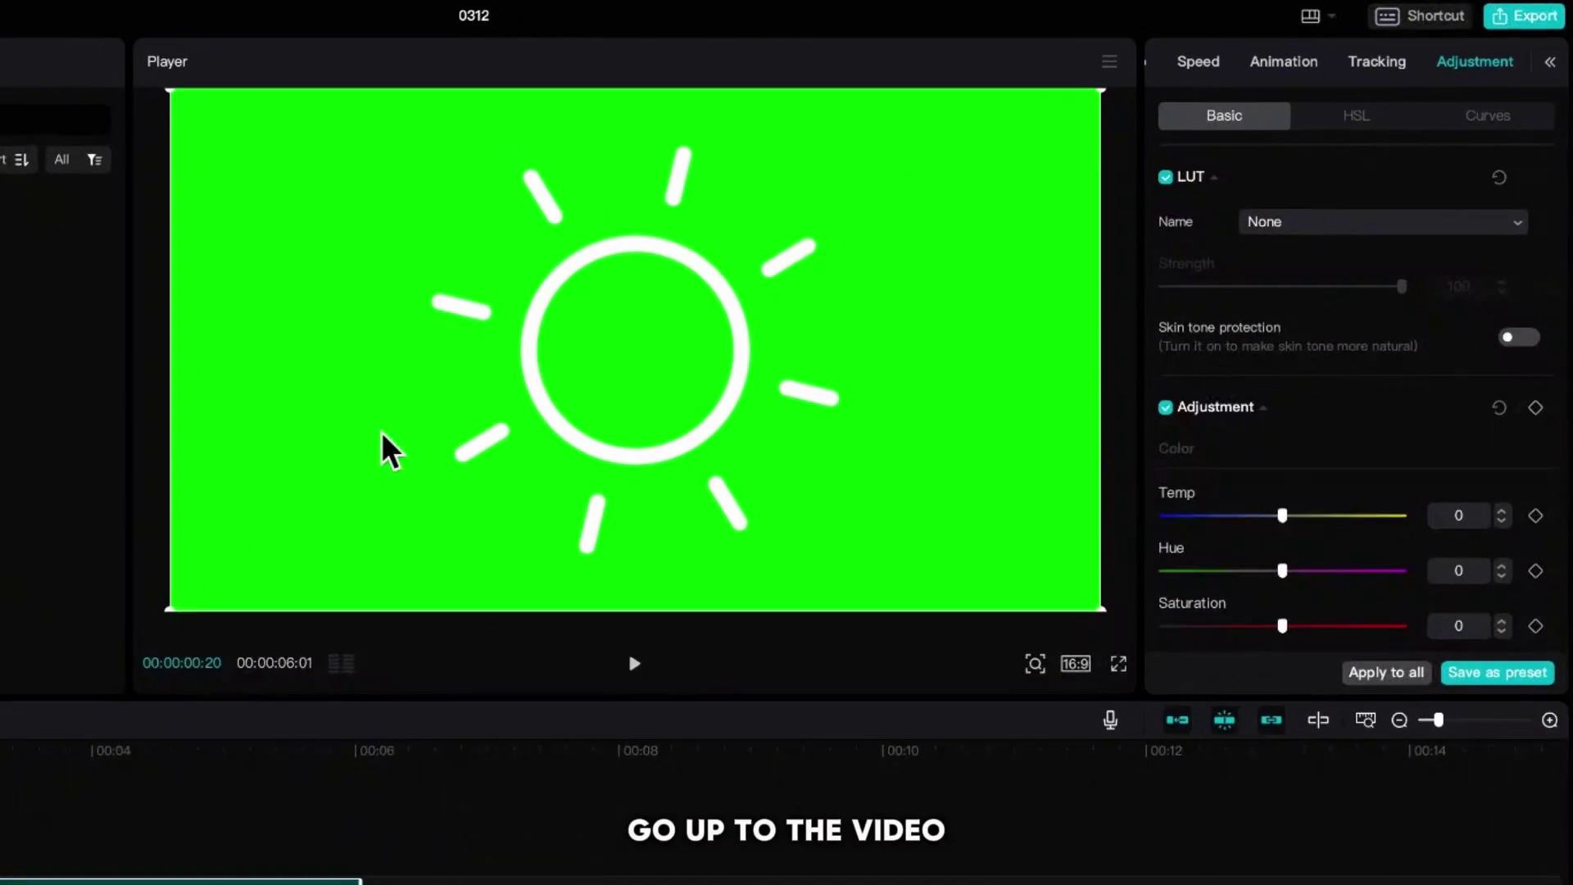
left_click(1177, 64)
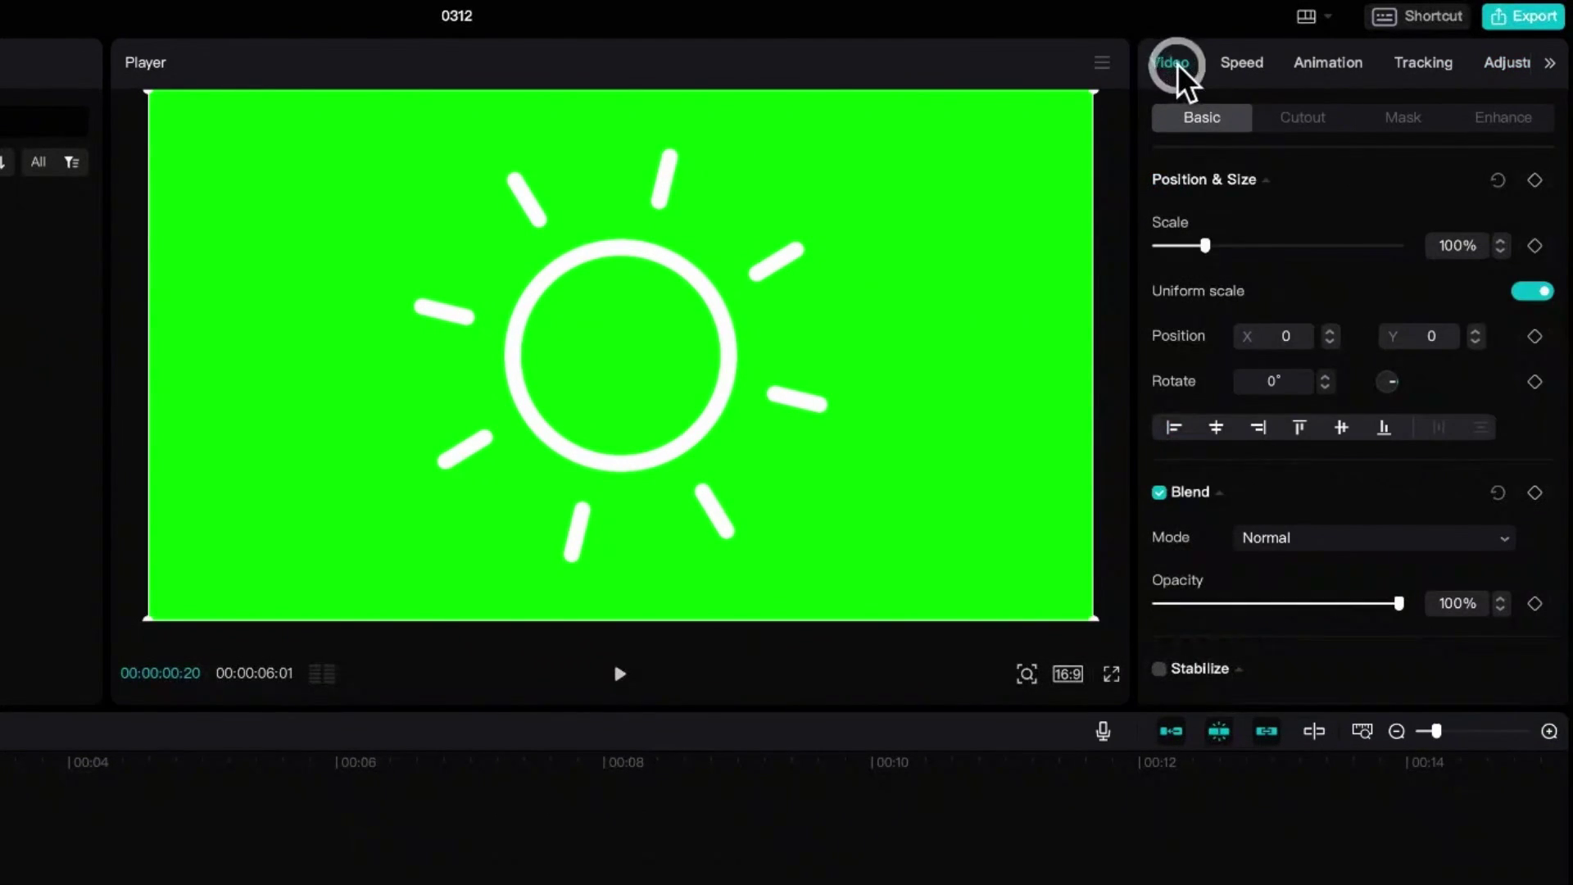
left_click(1299, 117)
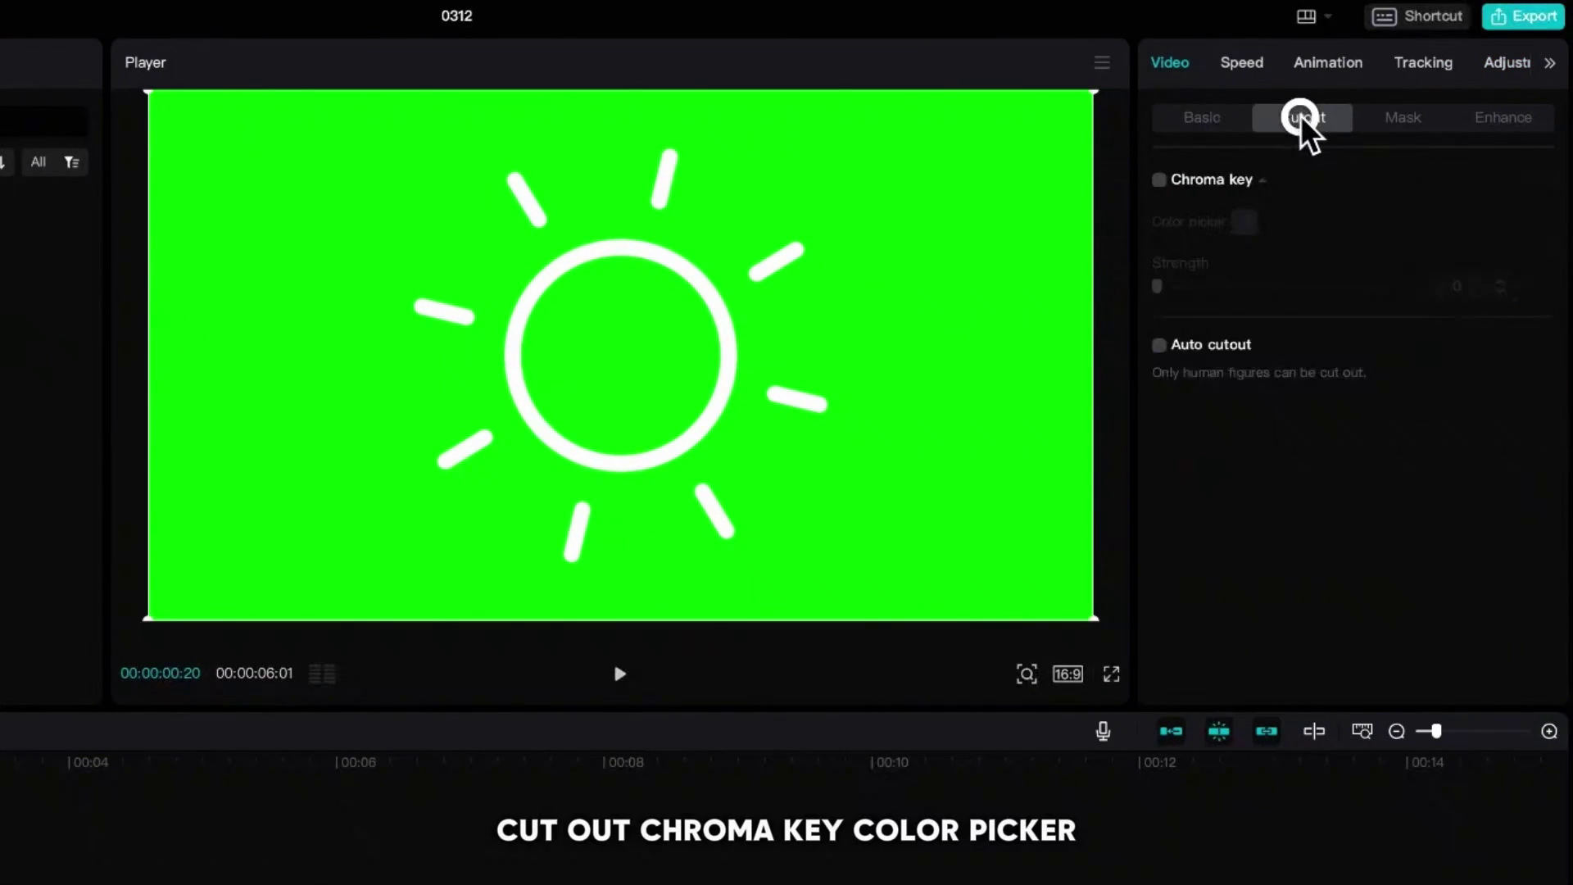
left_click(1164, 181)
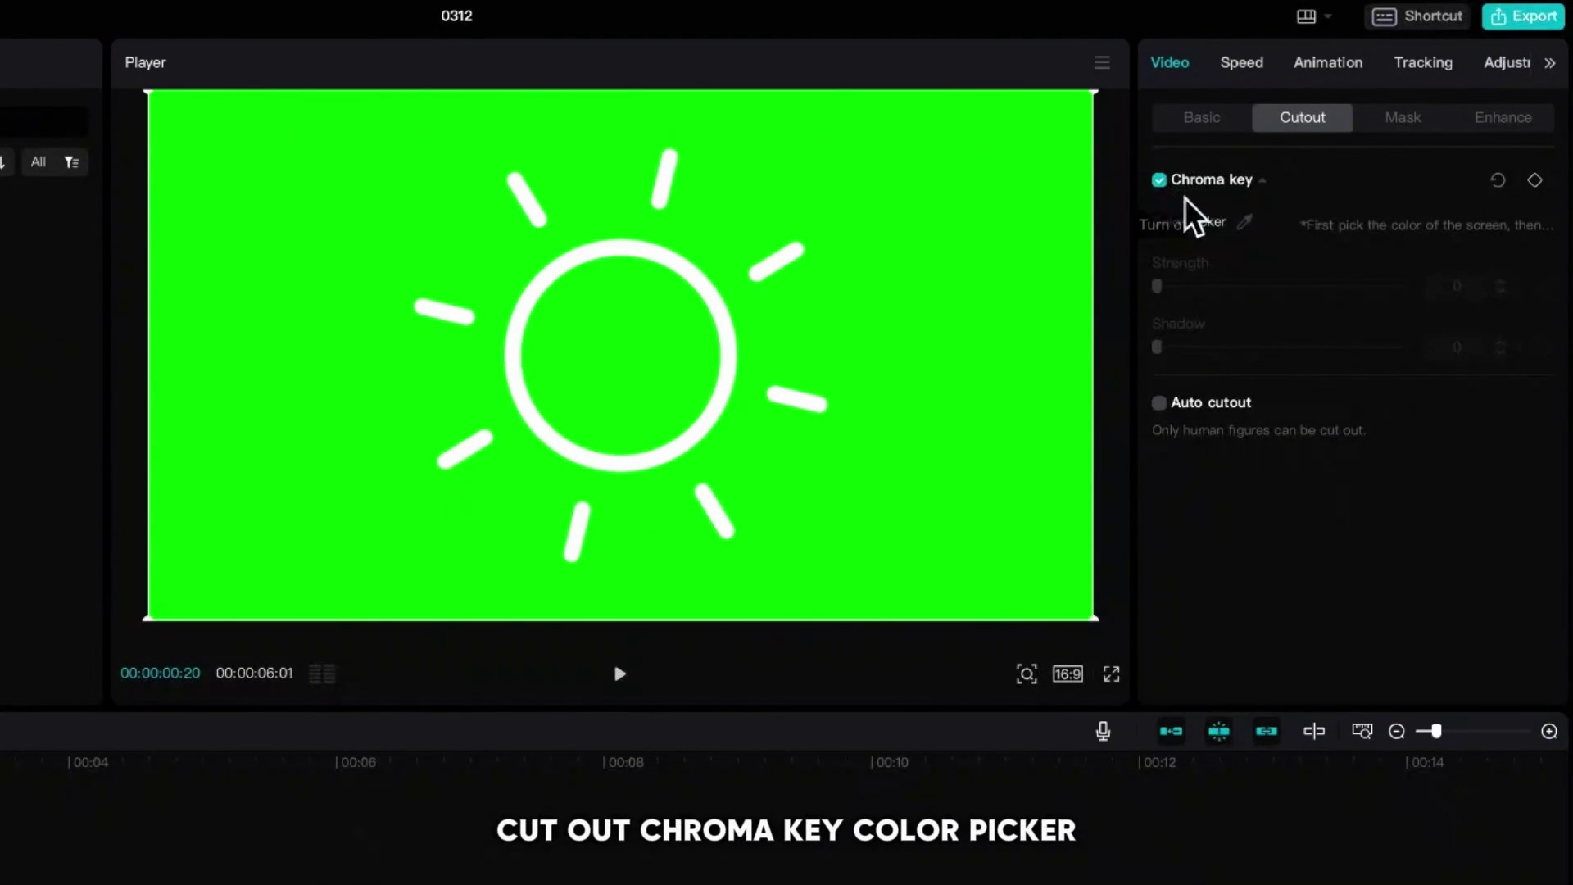
left_click(1244, 223)
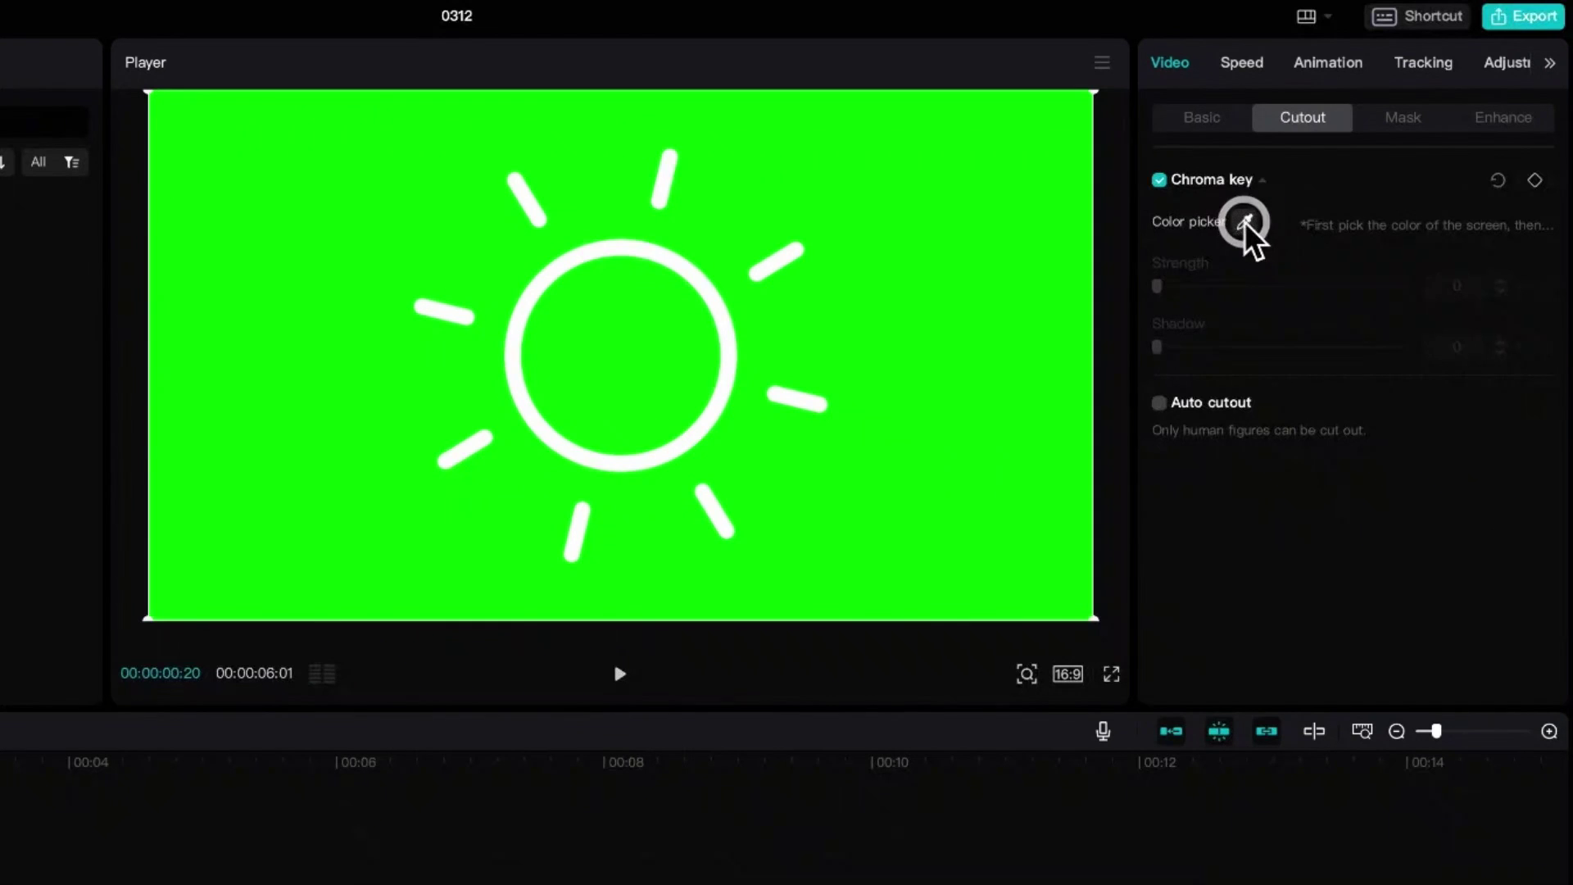
left_click(981, 309)
left_click_drag(1161, 287, 1435, 291)
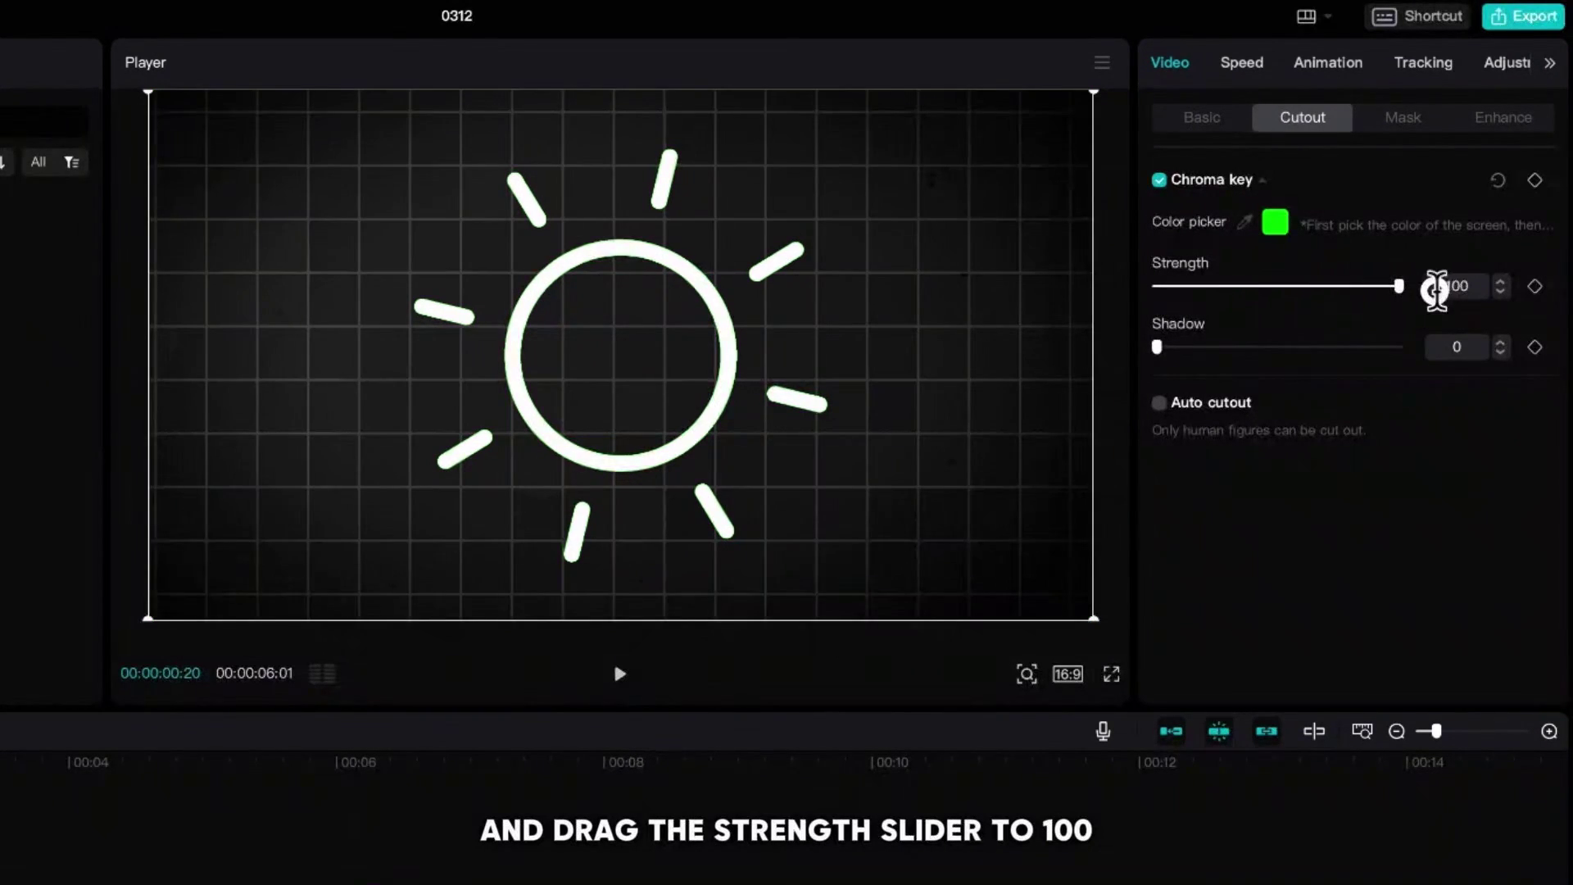
Step: Shrink the sun to 60%, raise it to Y 322, and place the clouds clip on the track above
left_click(1198, 122)
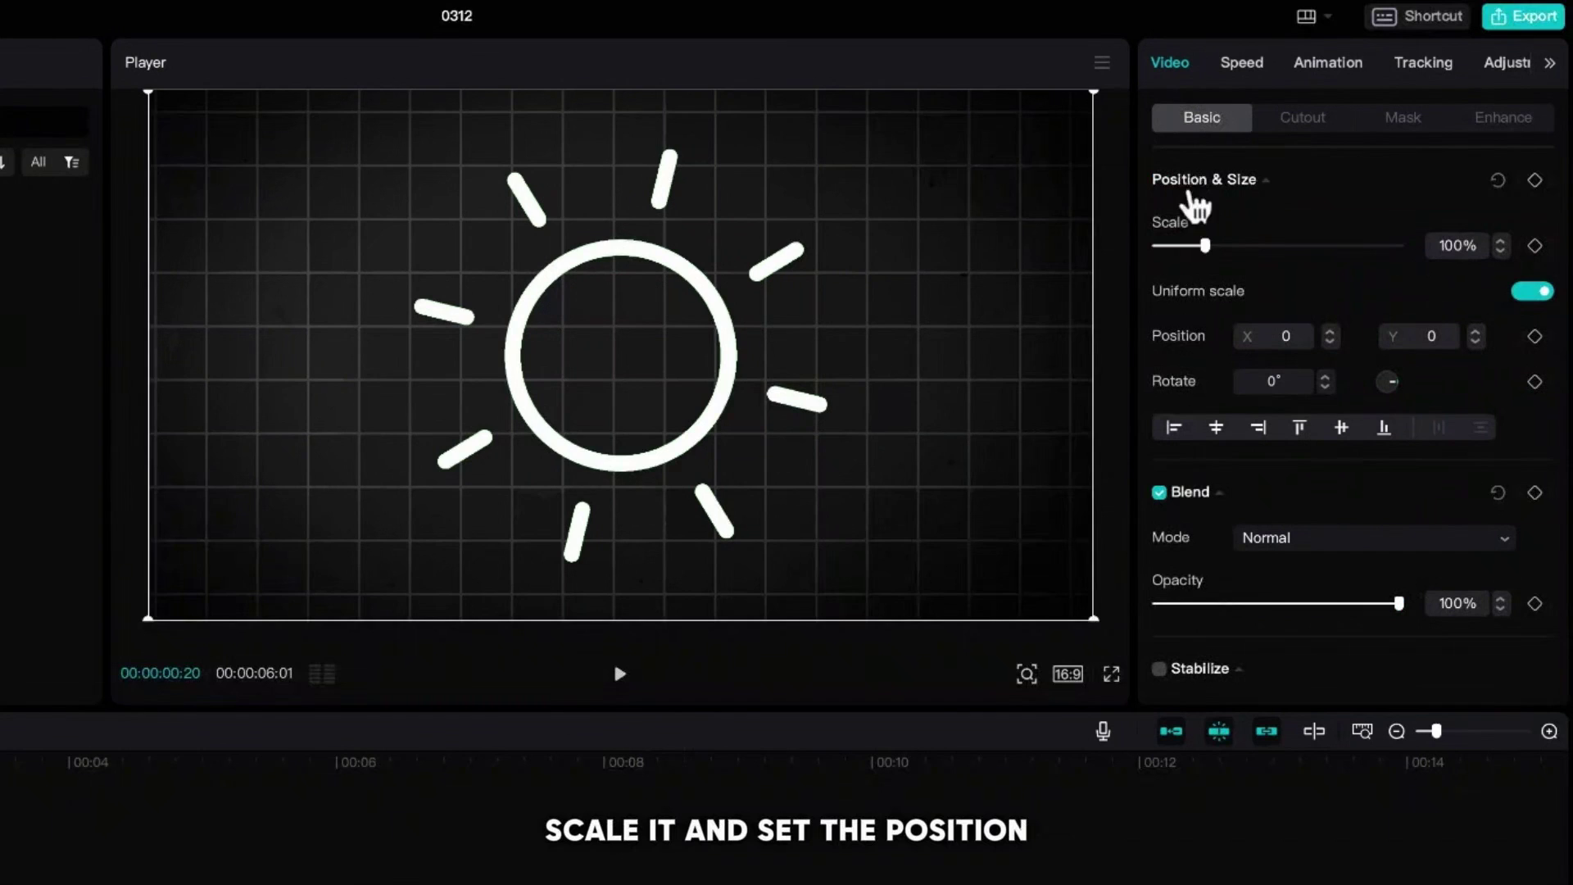
left_click_drag(1204, 245, 1186, 246)
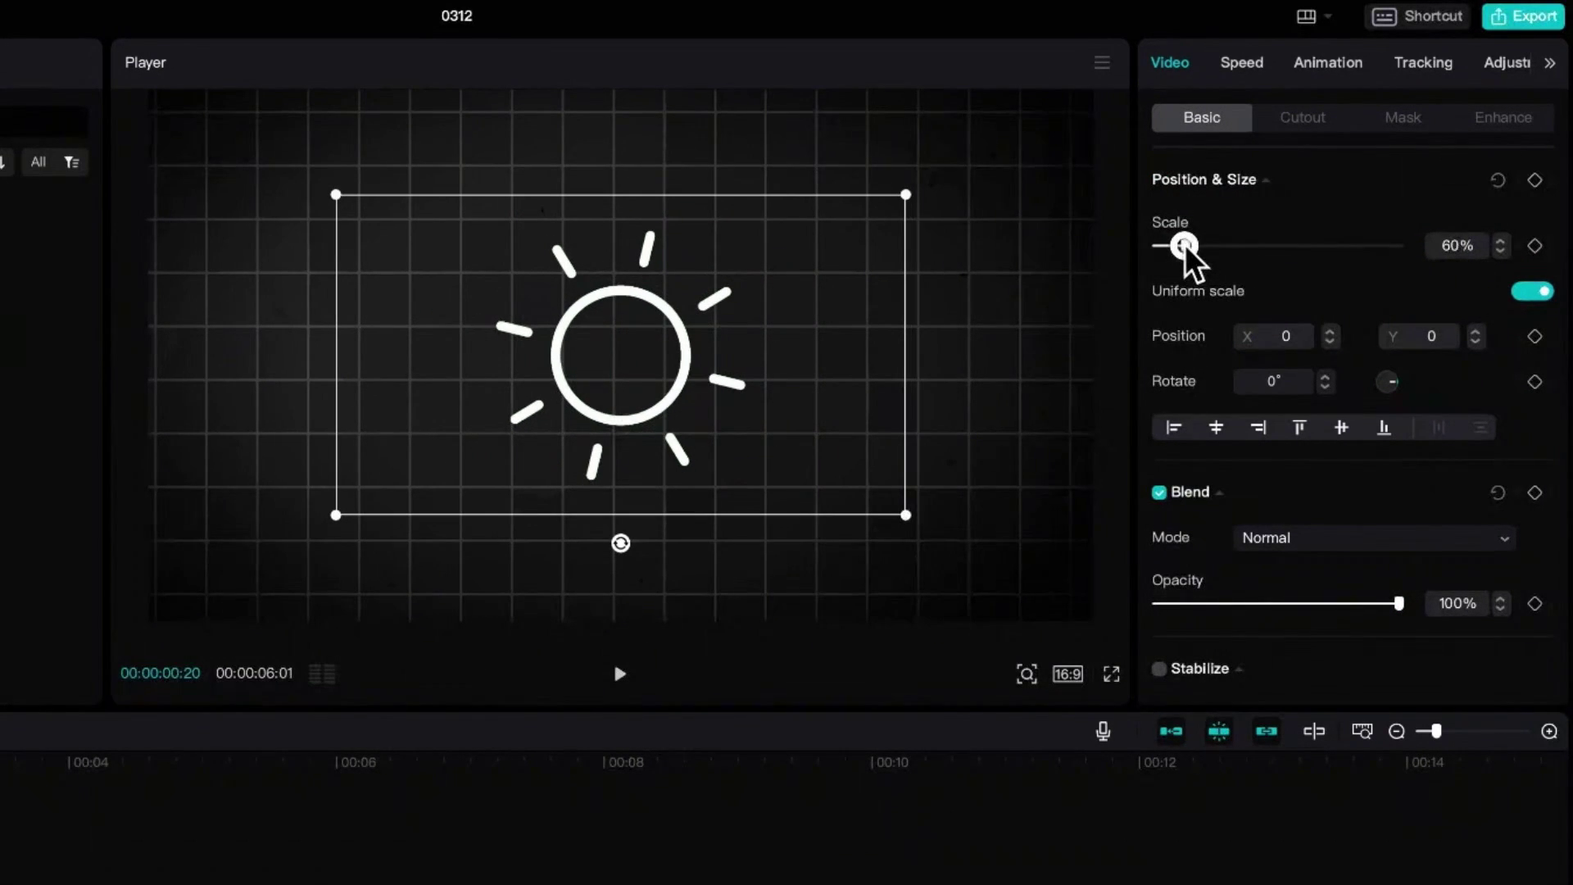
left_click_drag(685, 402, 680, 318)
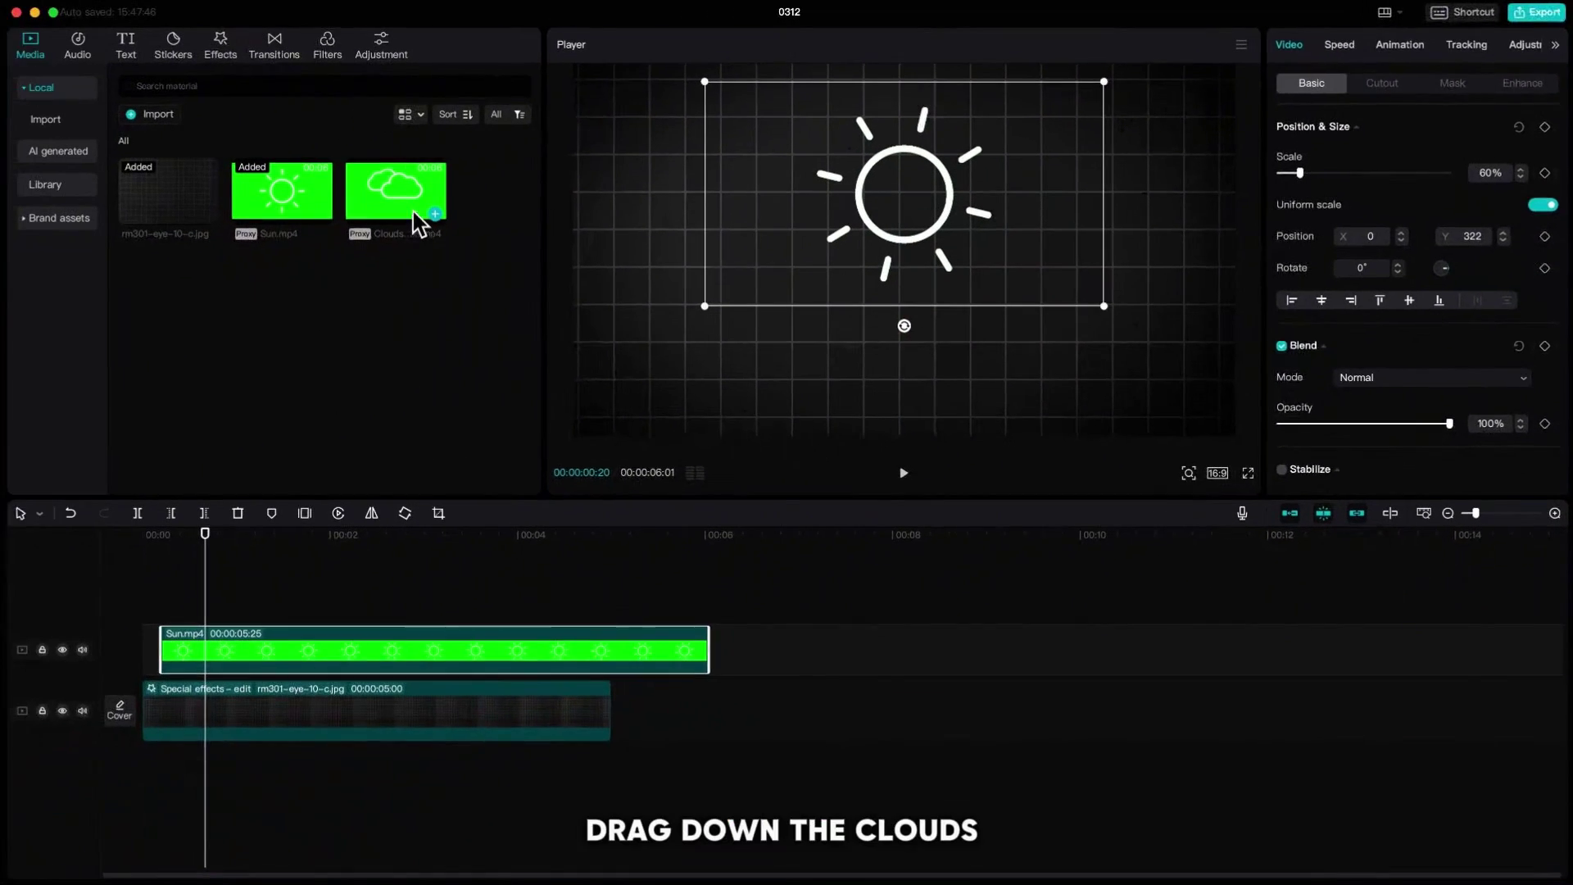
left_click_drag(418, 223, 159, 598)
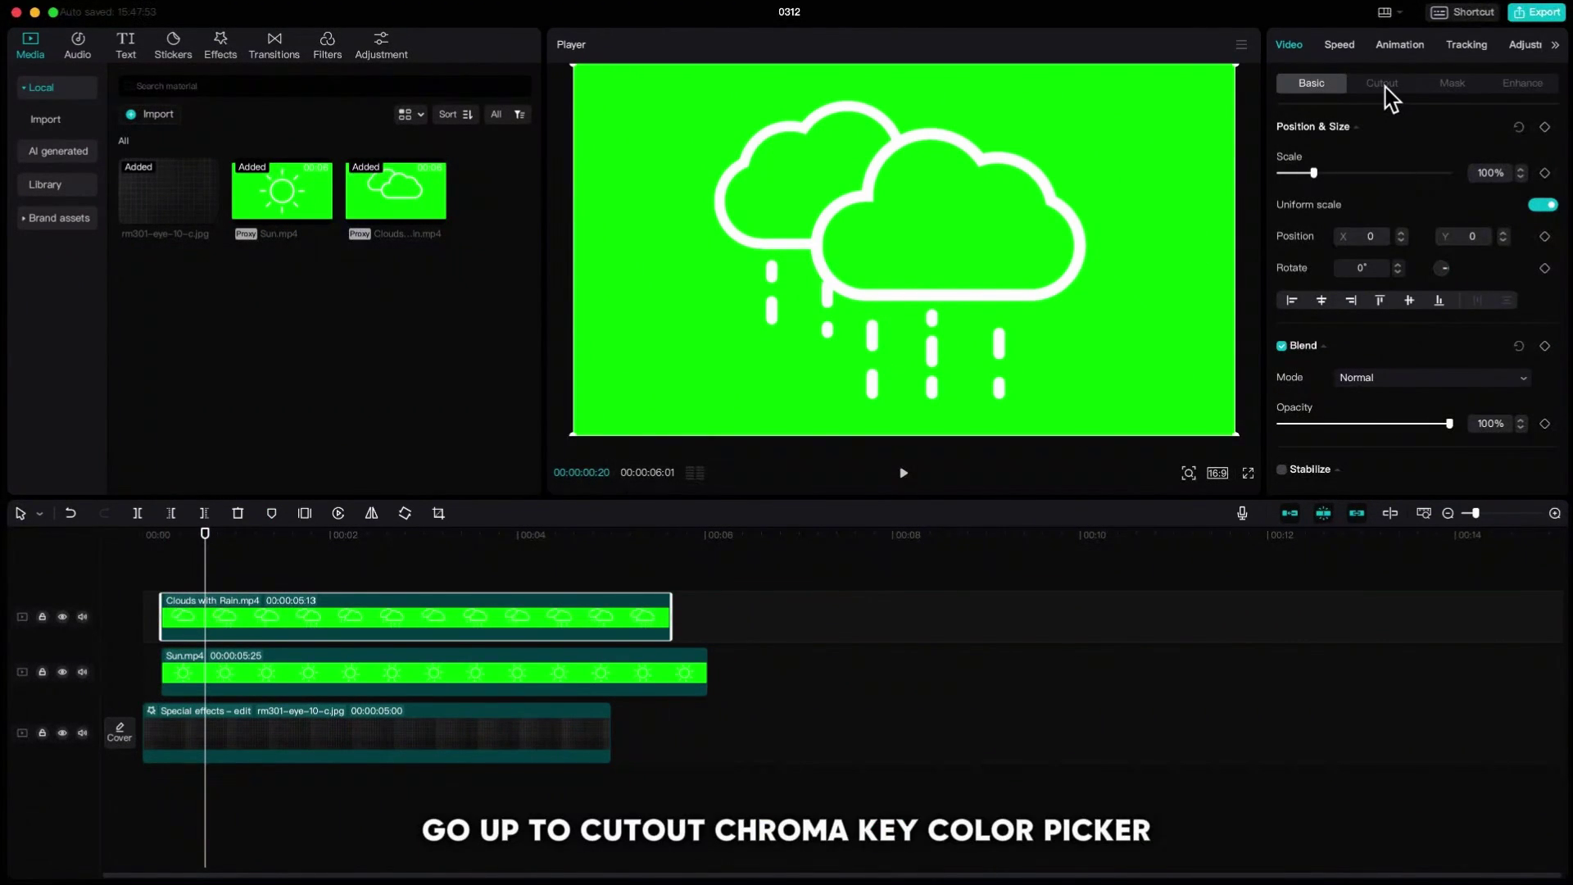
Step: Chroma-key out the rain clouds' green background at full strength
left_click(1383, 85)
left_click(1282, 127)
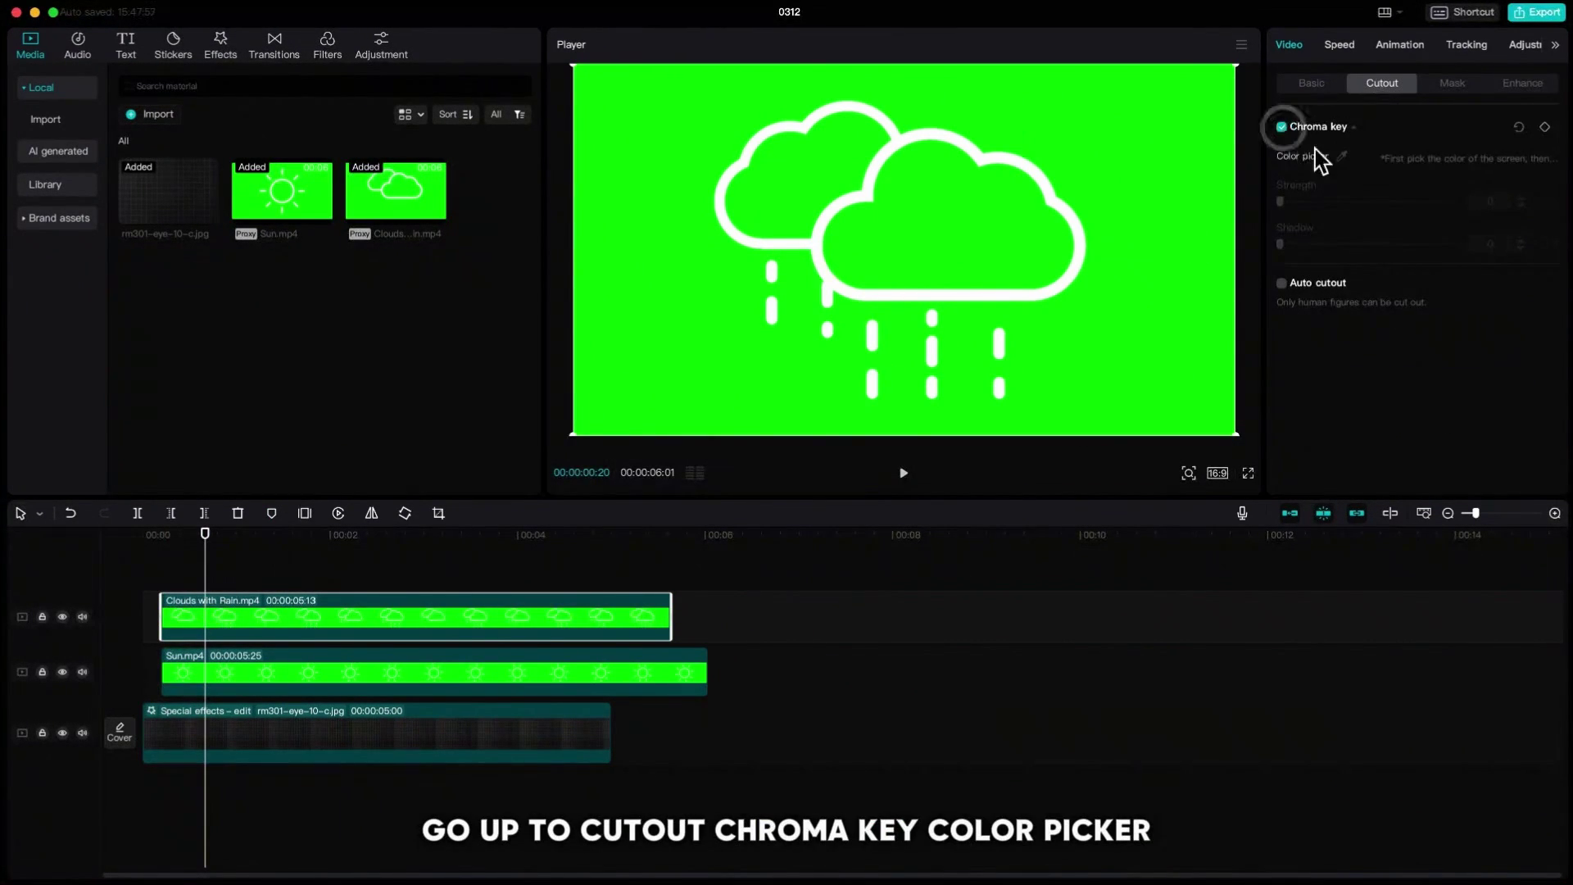
left_click(1174, 186)
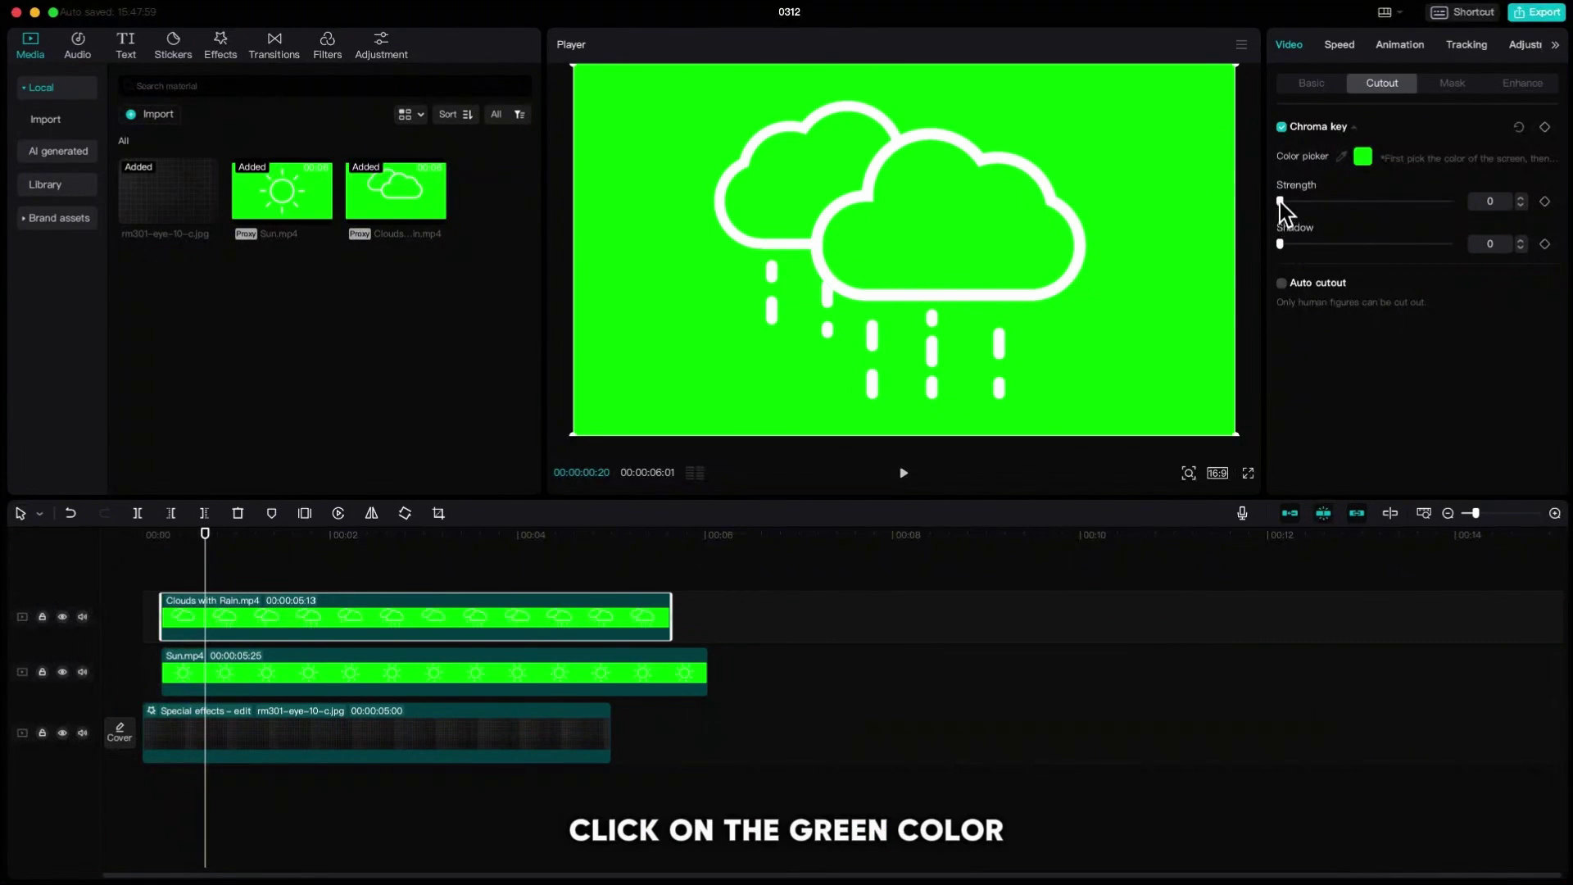
left_click_drag(1279, 201, 1479, 205)
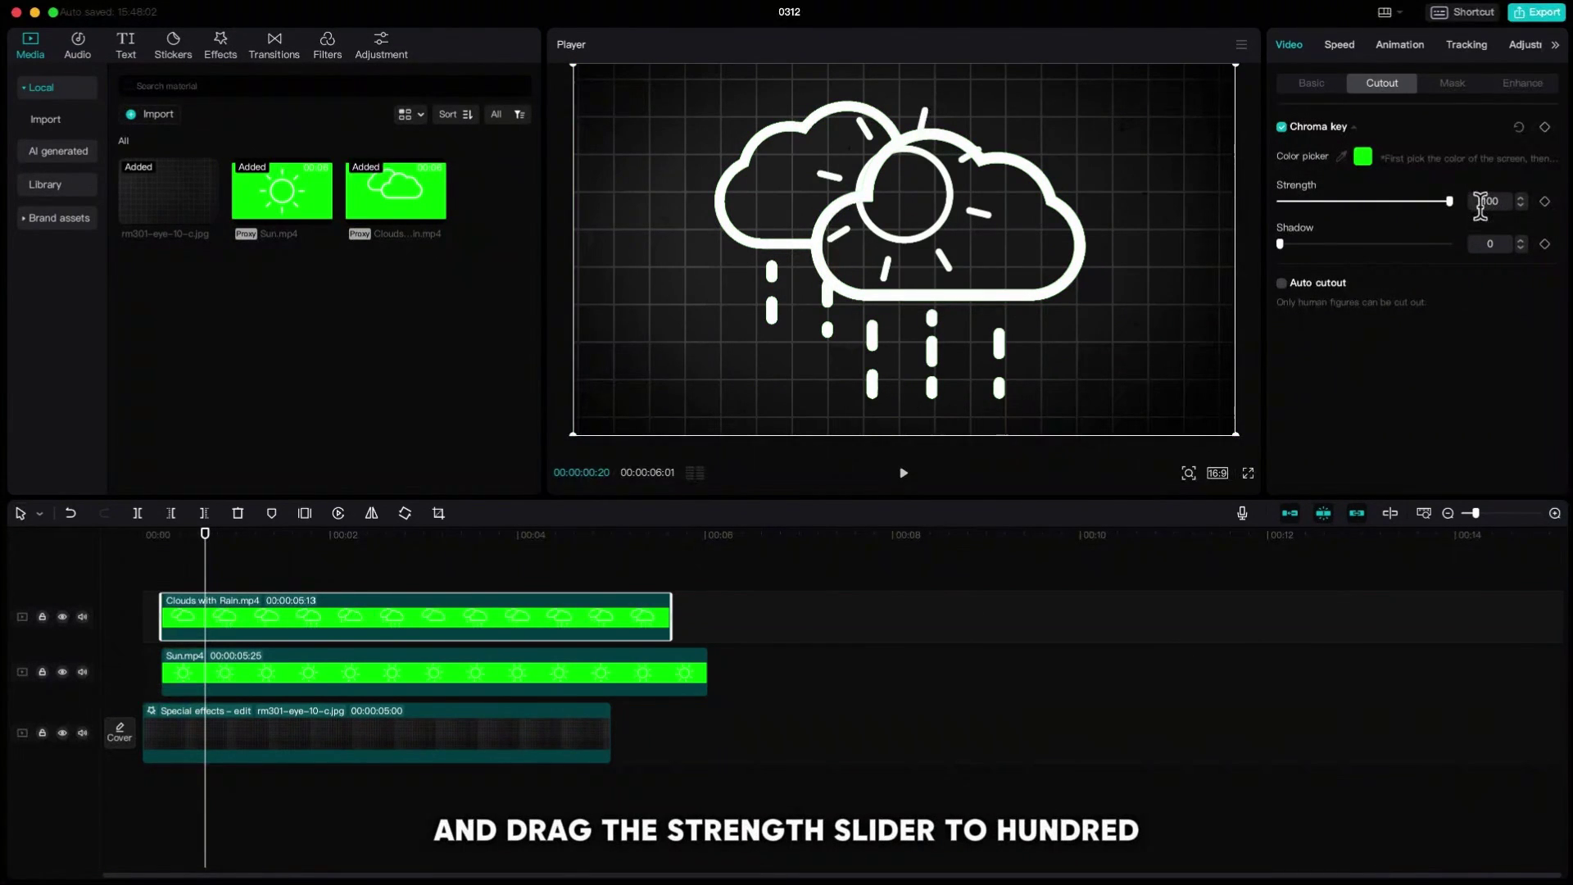
Step: Scale the rain clouds to 64% and raise them to Y 218 over the sun
left_click(1312, 82)
left_click_drag(1313, 173, 1303, 176)
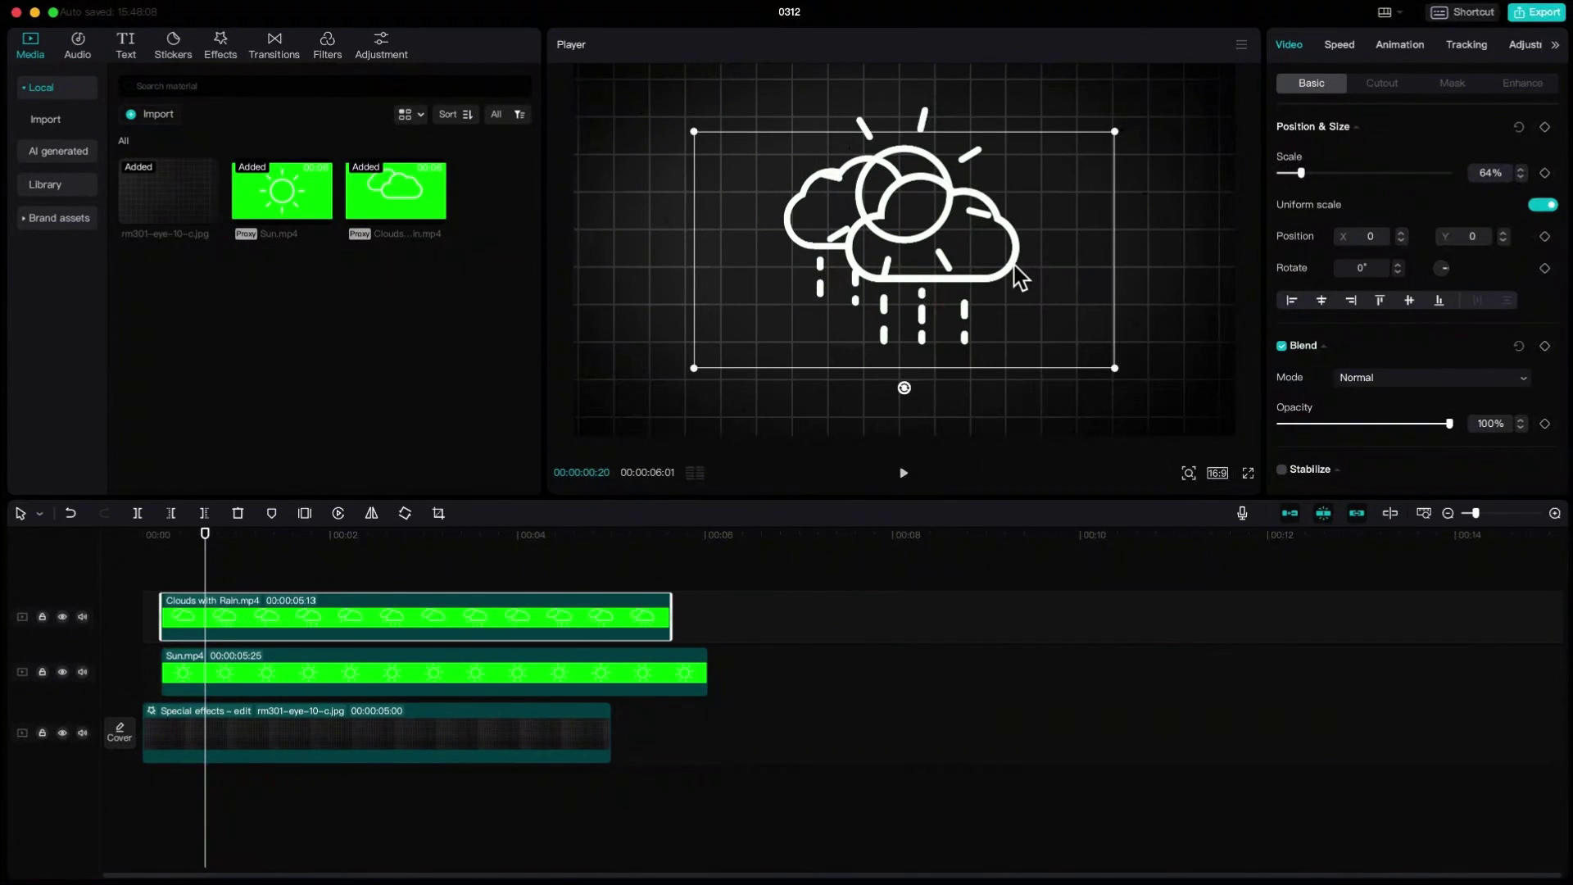
left_click_drag(1016, 273, 1014, 235)
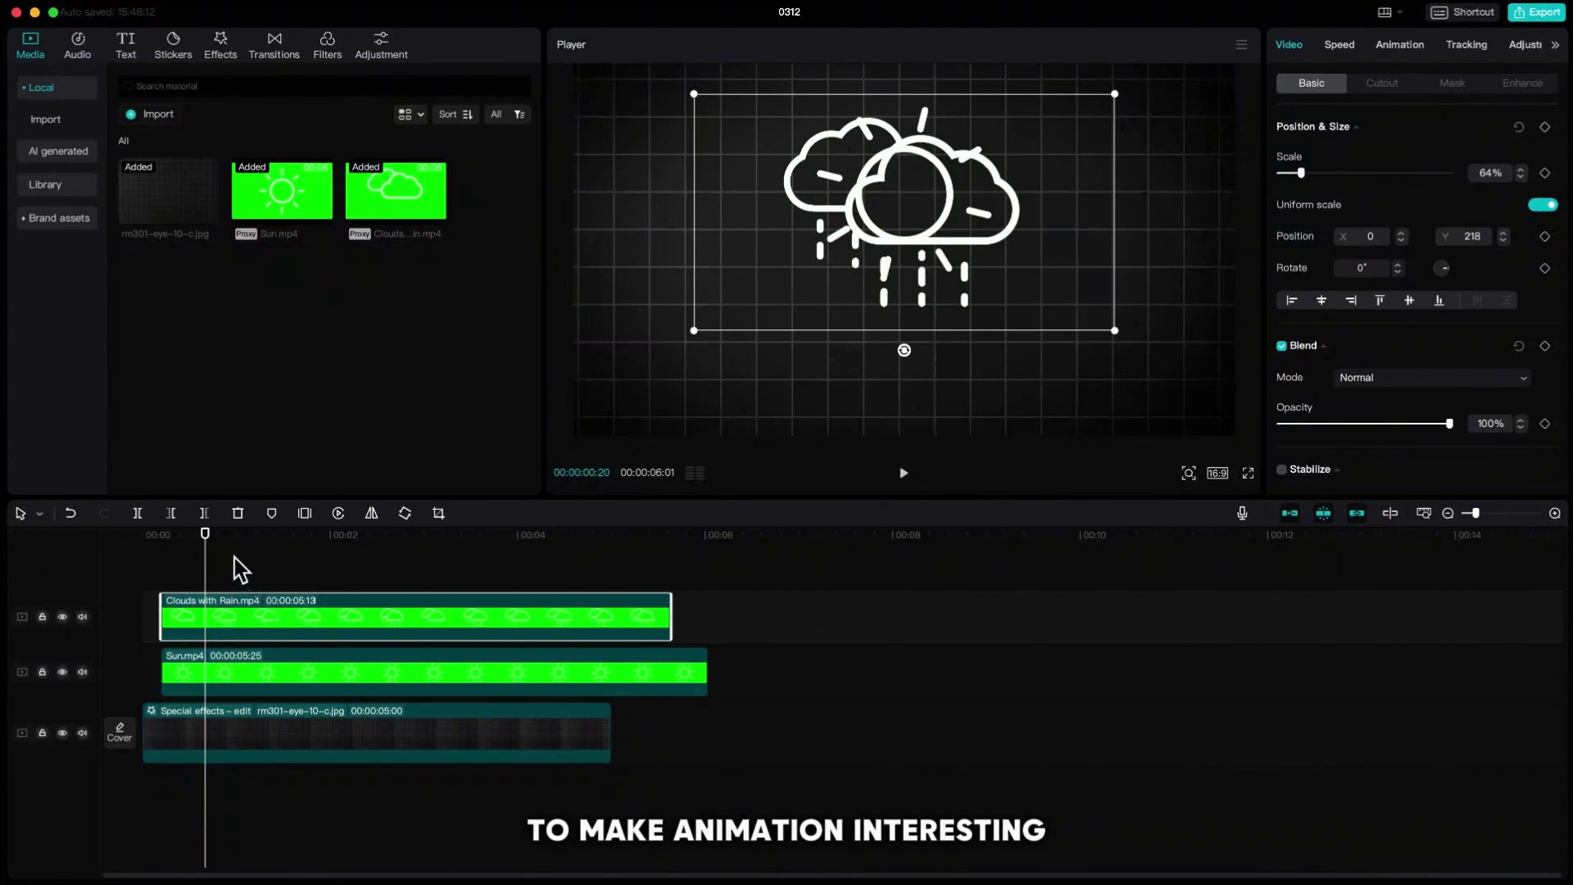
Step: At the clip start, keyframe the clouds off-screen left at 10% opacity
left_click_drag(206, 541, 165, 567)
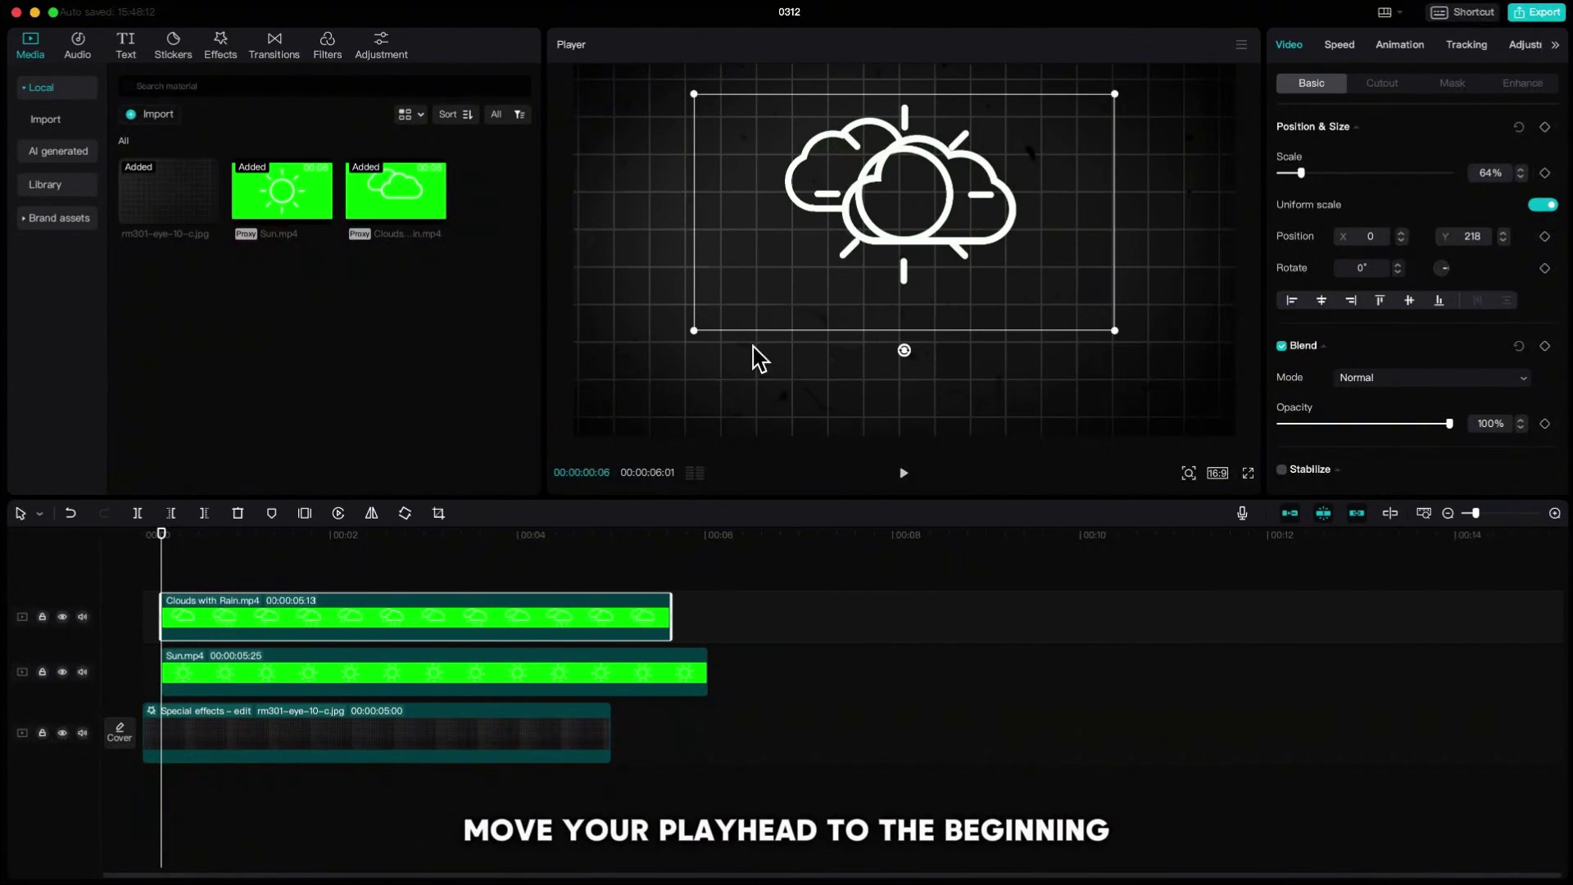
left_click_drag(1008, 242, 582, 225)
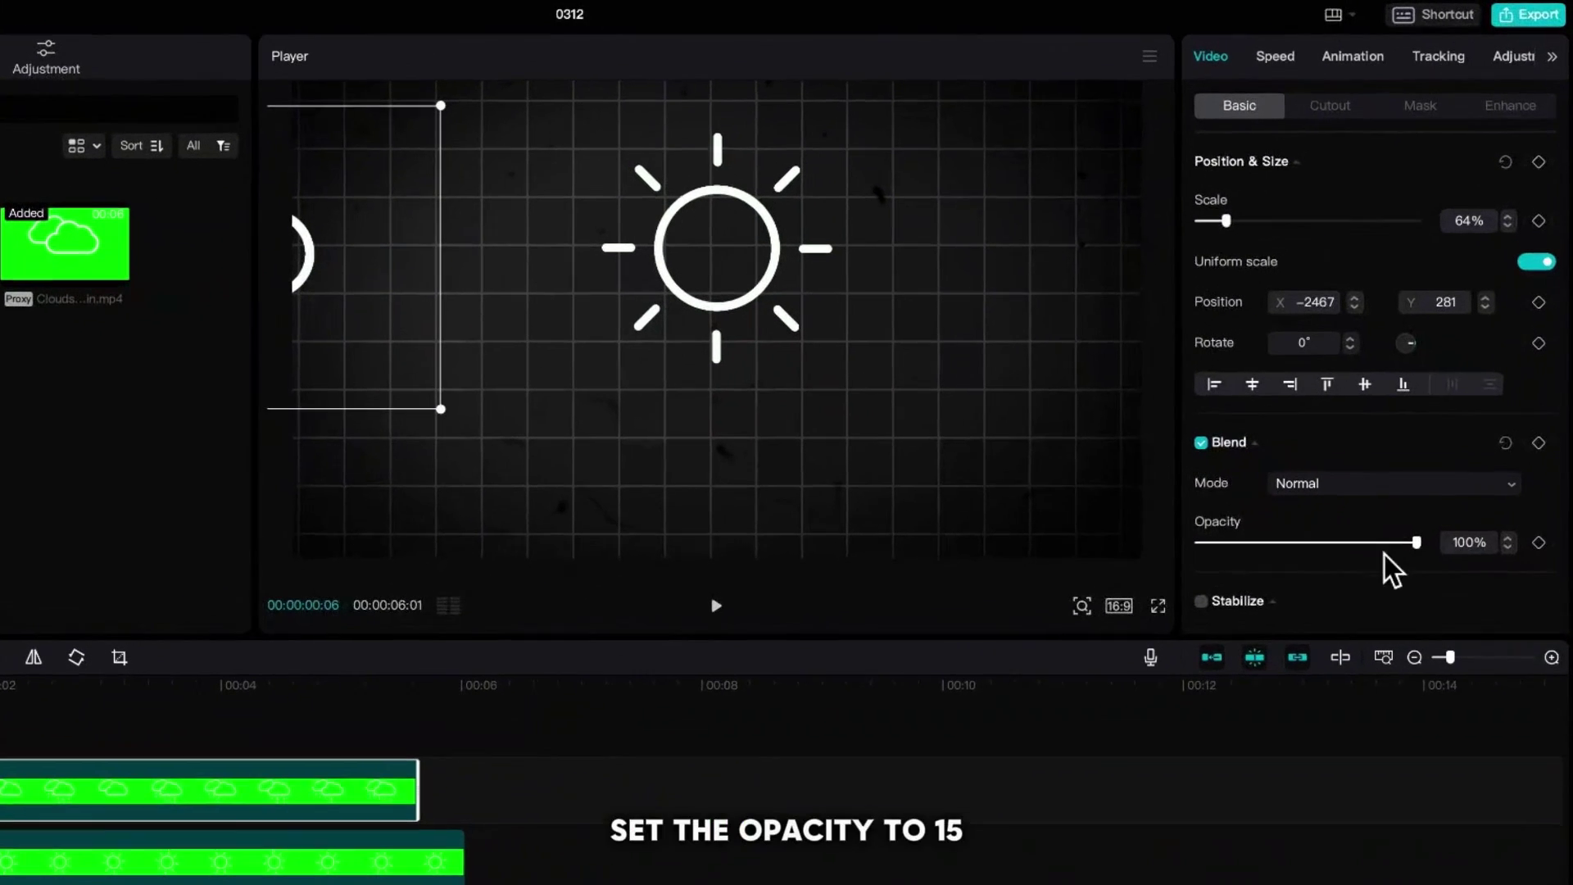
left_click_drag(1262, 543, 1219, 556)
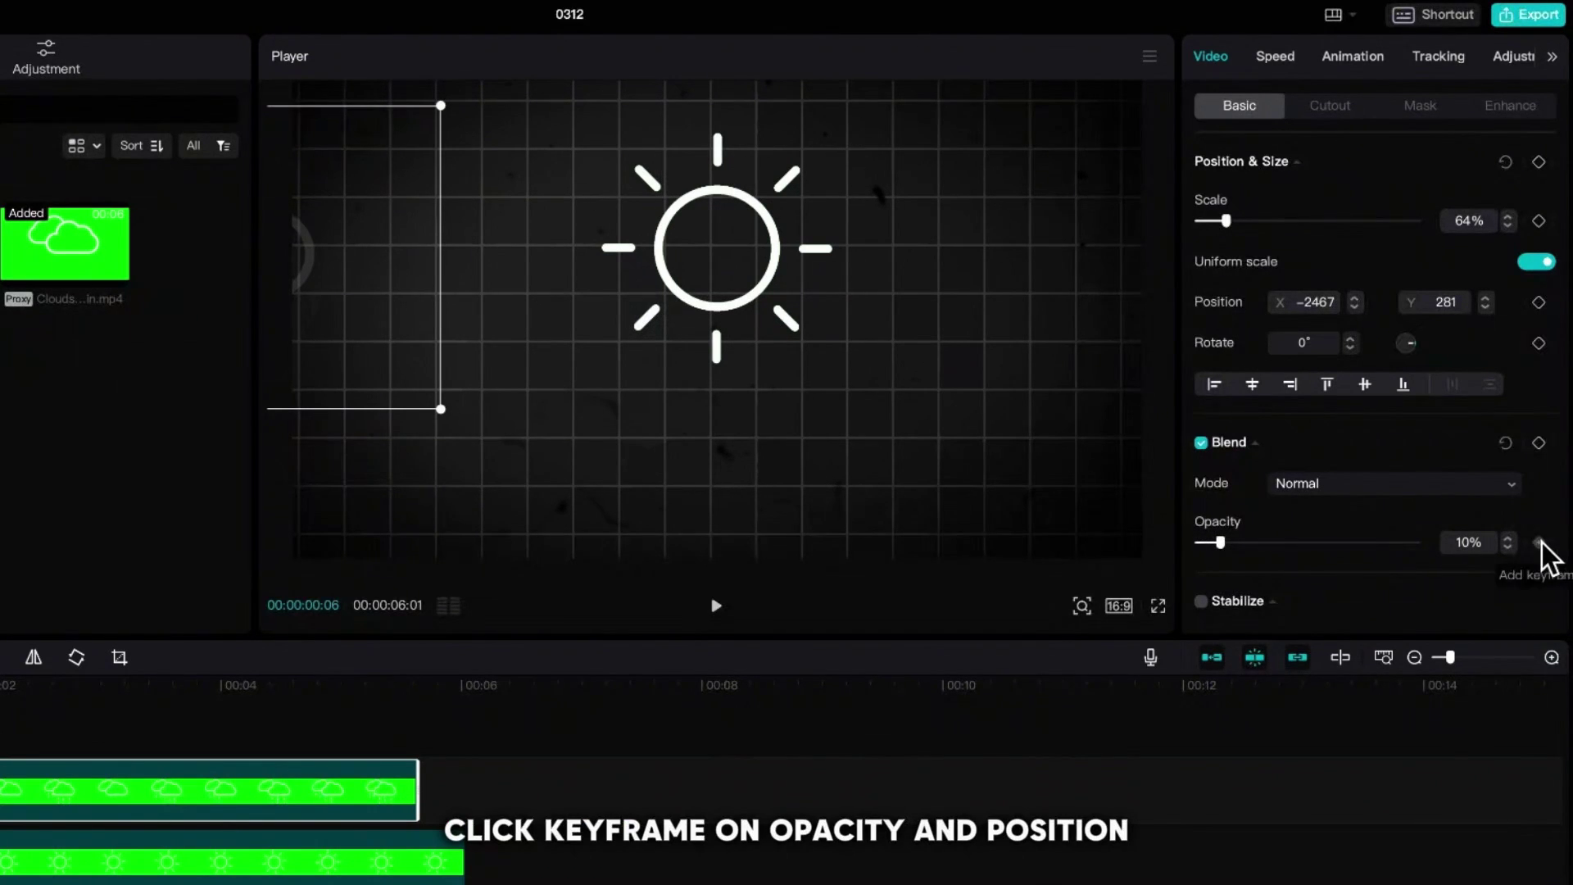
left_click(1539, 303)
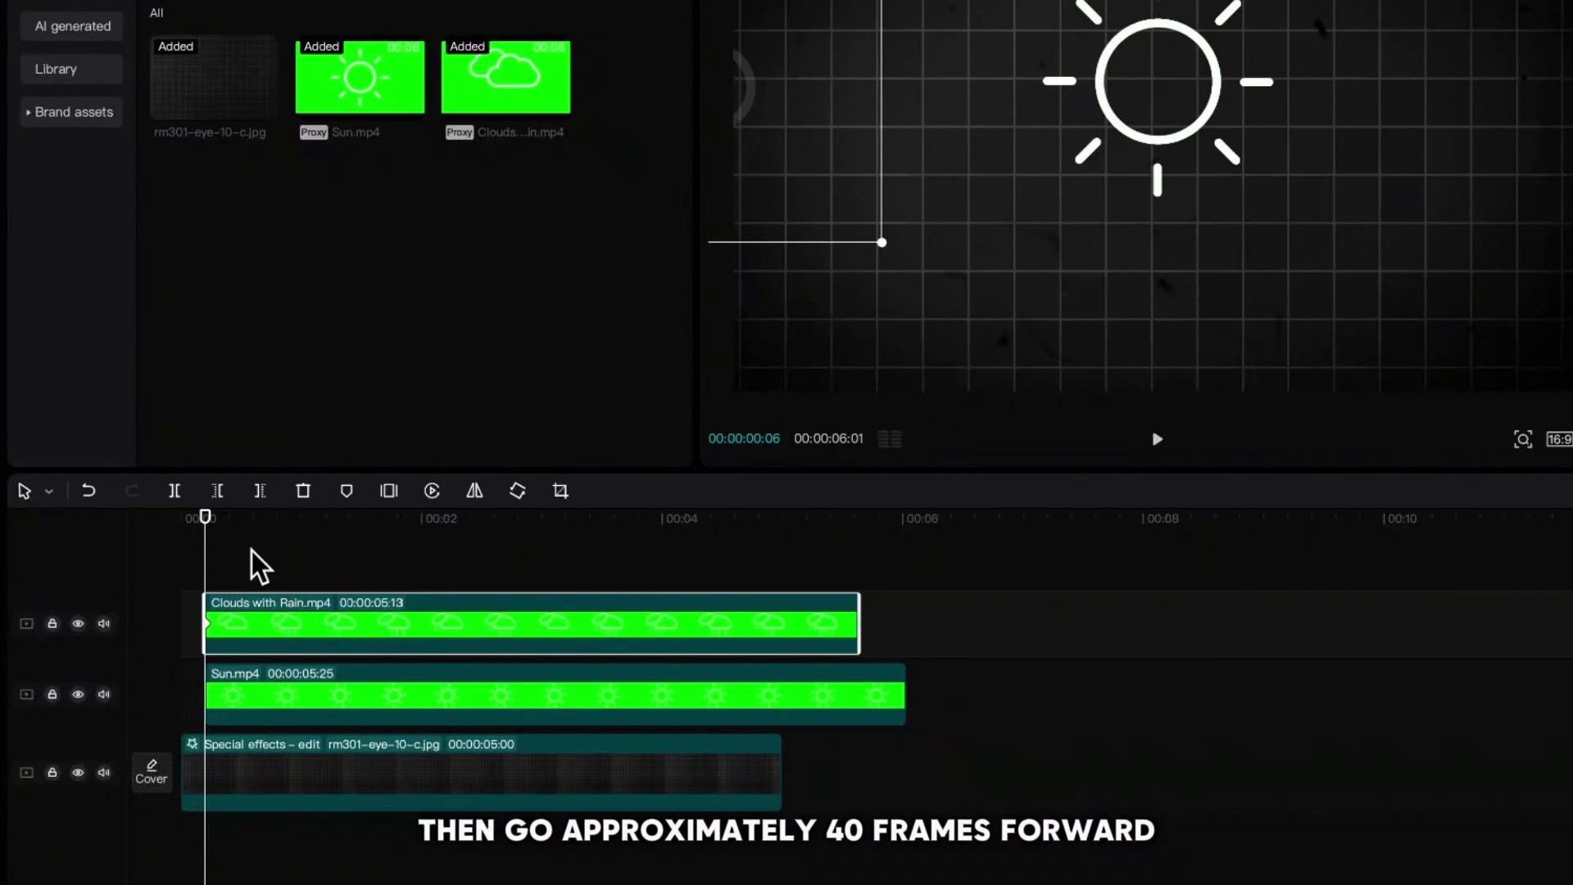
Step: About 40 frames later, keyframe the clouds centred at X 0, Y 266 with 100% opacity
key("Right")
key("Right")
key("Right")
key("Right")
key("Right")
key("Right")
key("Right")
key("Right")
key("Right")
key("Right")
key("Right")
key("Right")
key("Right")
key("Right")
key("Right")
key("Right")
key("Right")
key("Right")
key("Right")
key("Right")
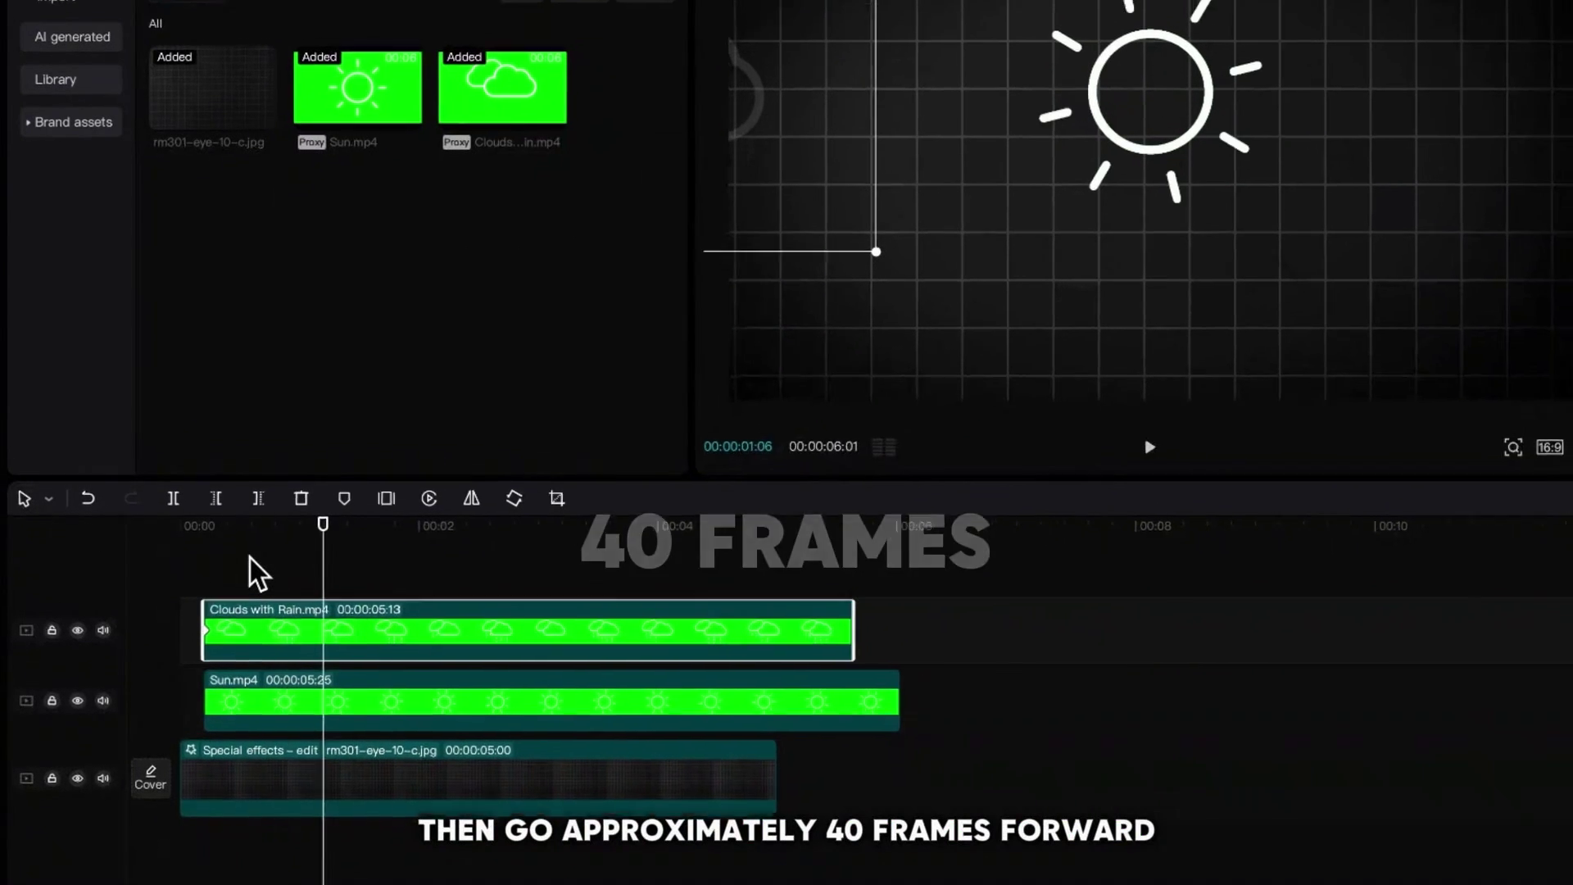
key("Right")
key("Right")
key("Right")
key("Right")
key("Right")
key("Right")
key("Right")
key("Right")
key("Right")
key("Right")
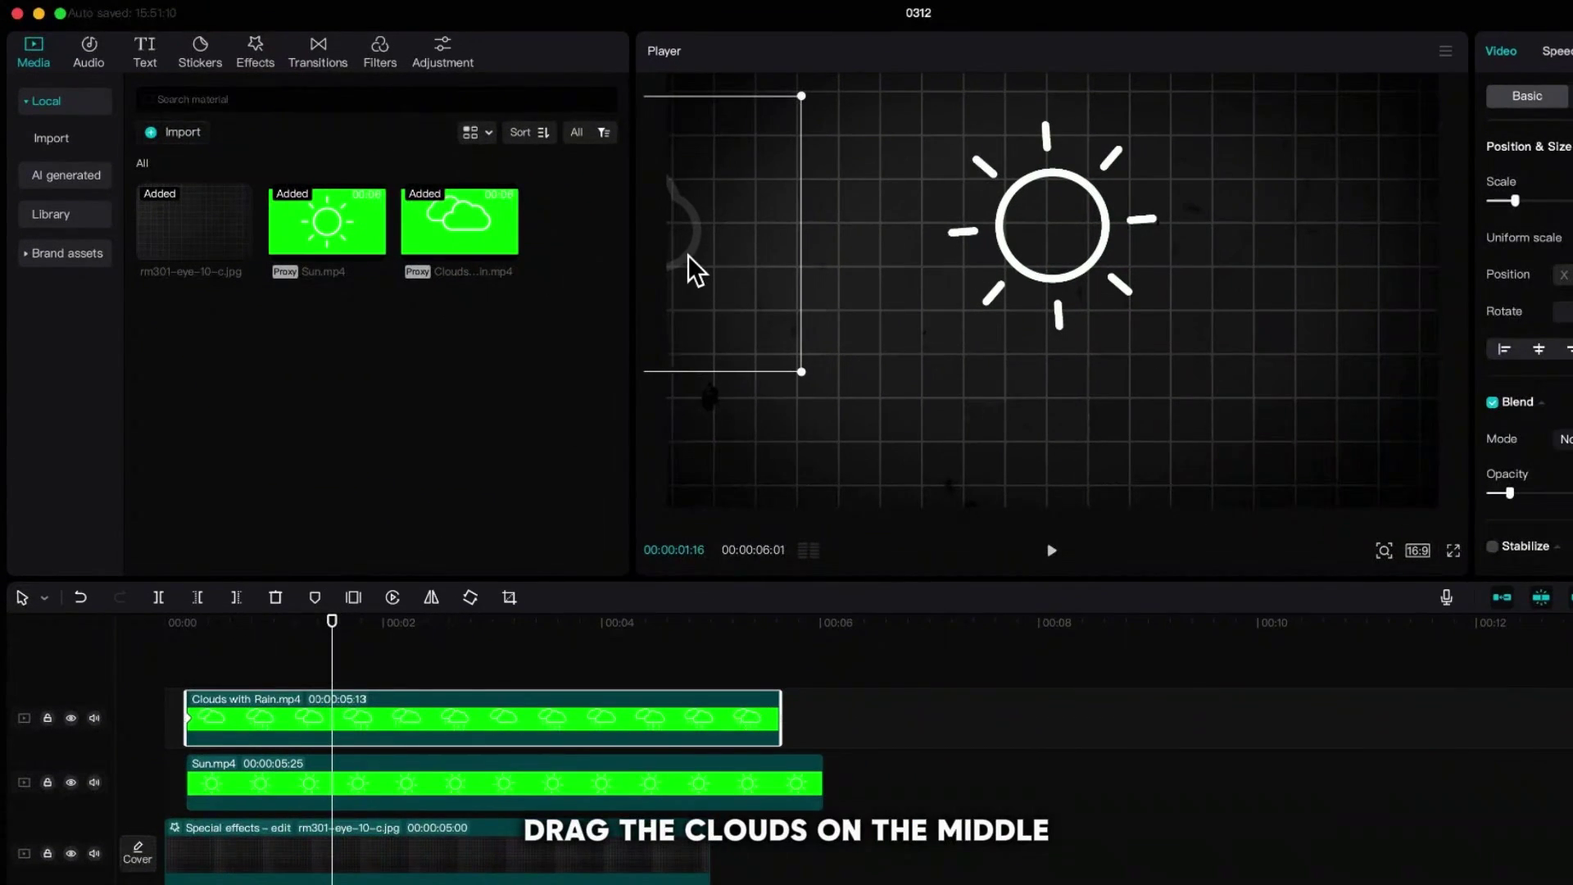
left_click_drag(696, 271, 1184, 270)
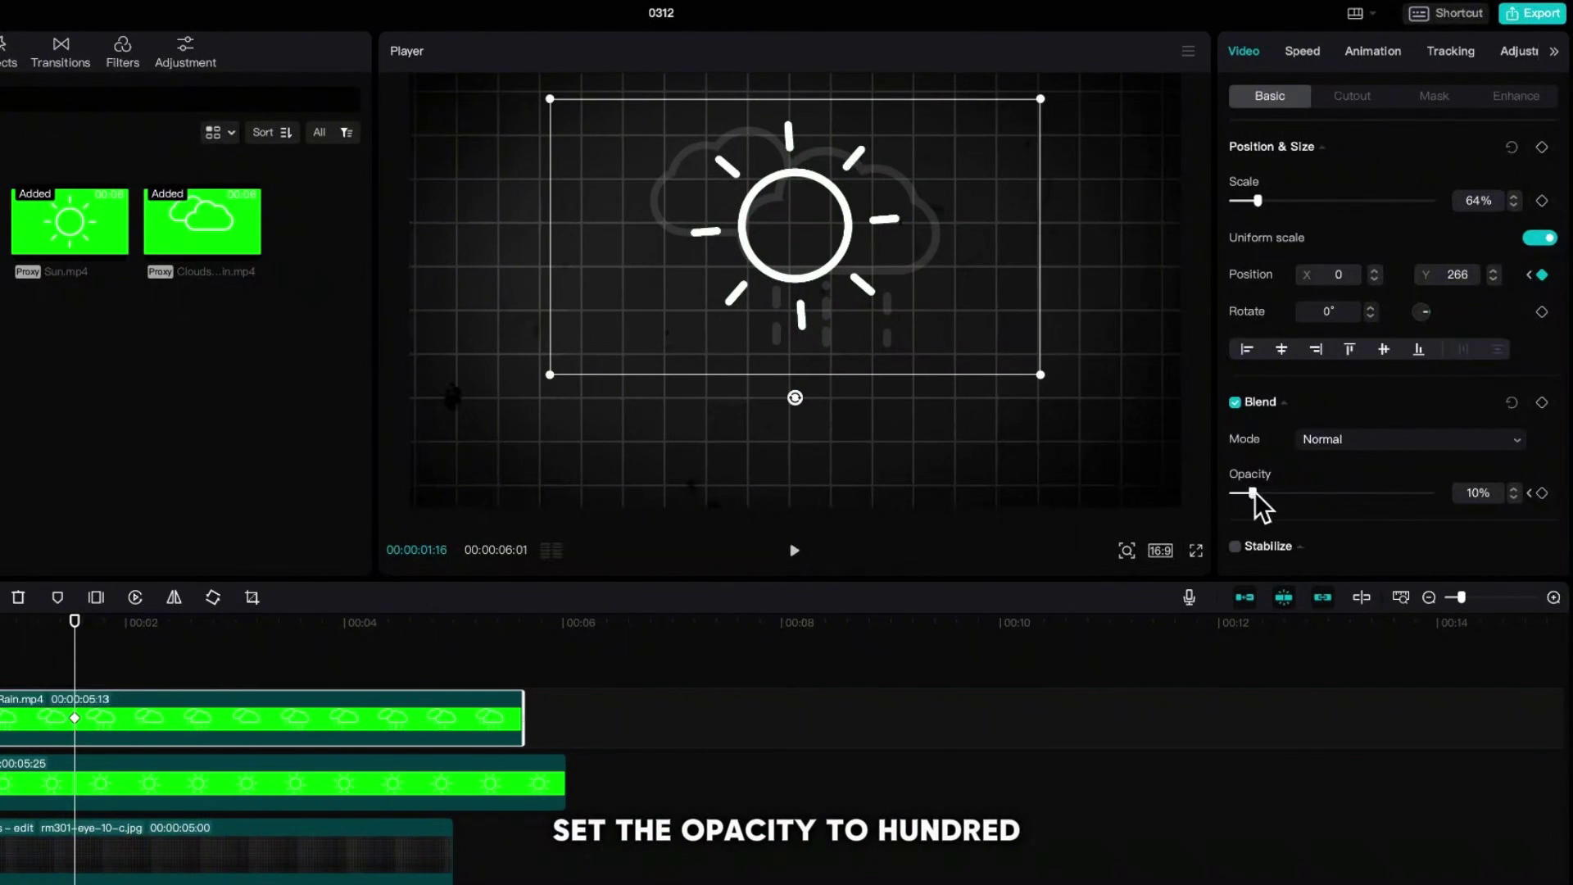
left_click_drag(1254, 494, 1446, 495)
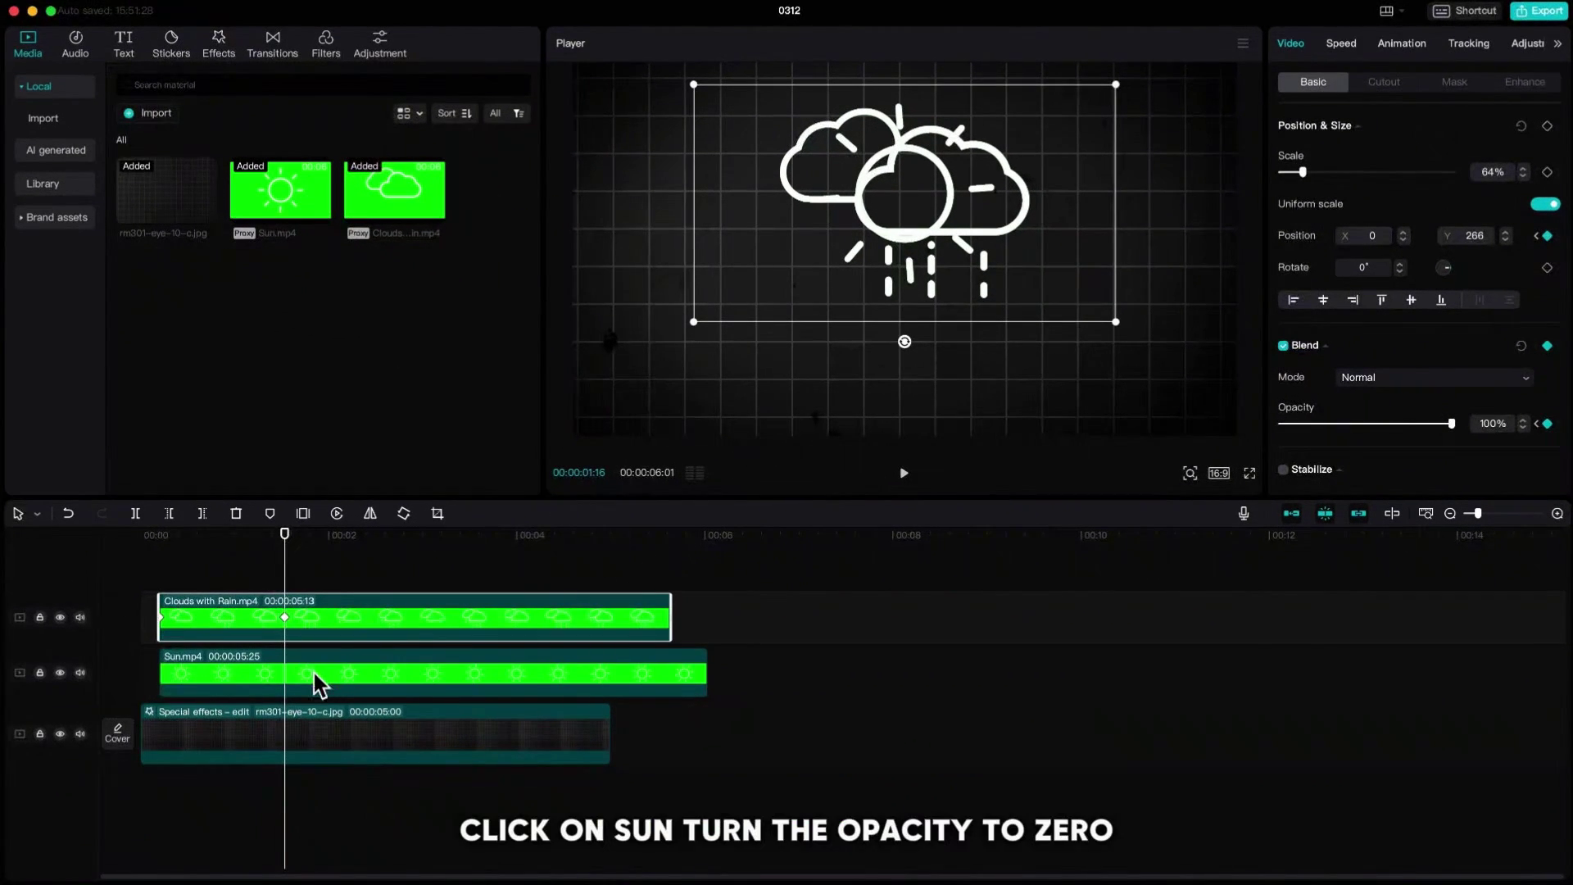
Step: Keyframe Sun.mp4's opacity to fade from 100% to 0% over 20 frames
left_click(318, 684)
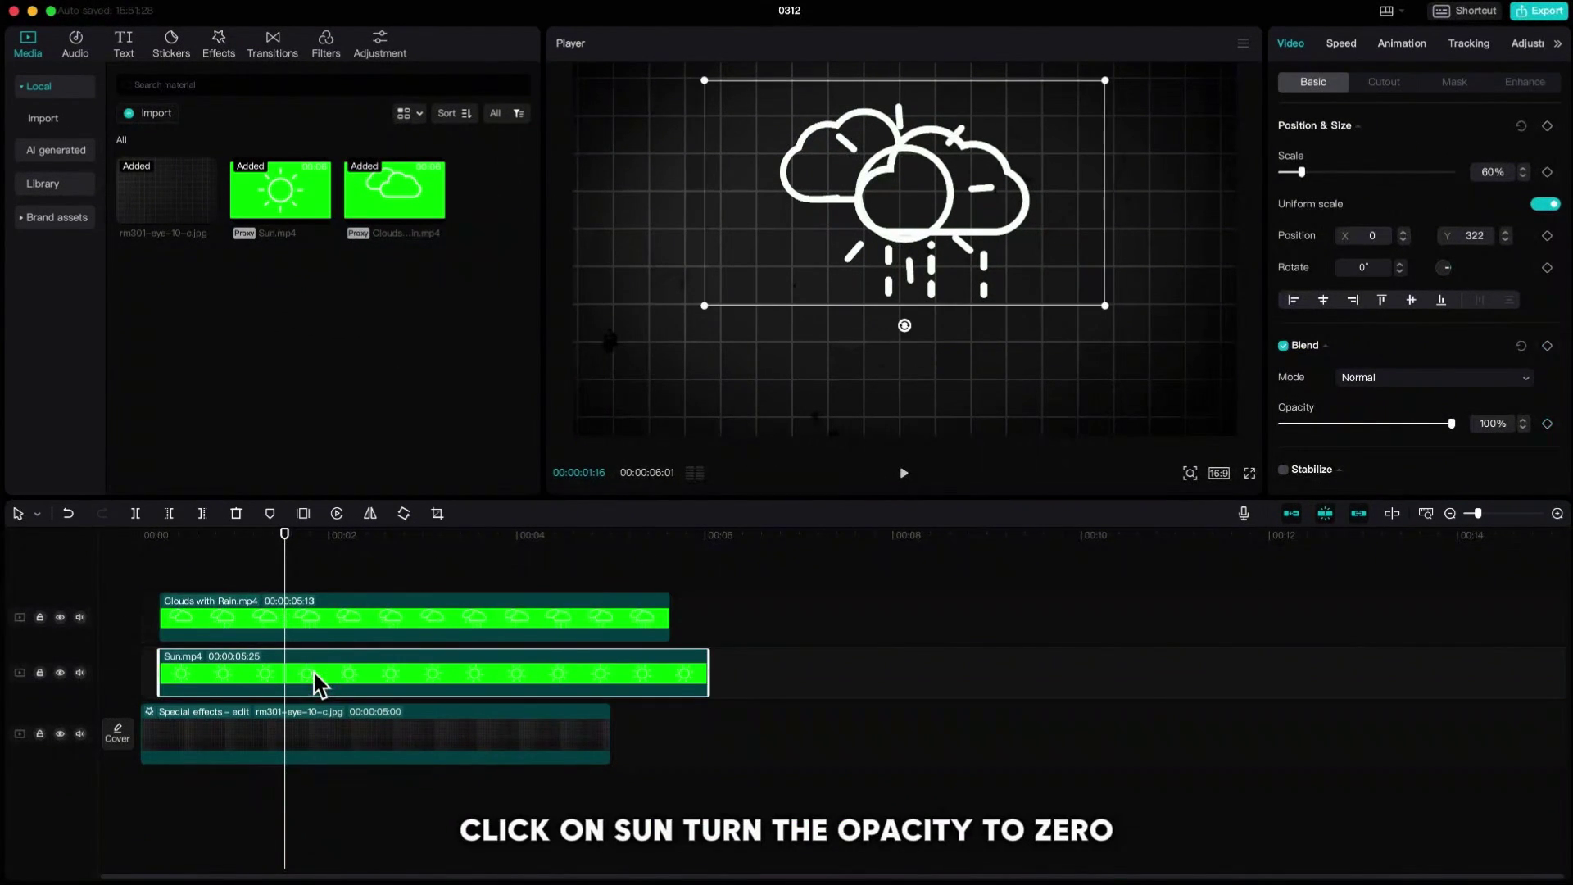
left_click_drag(1451, 424, 1281, 424)
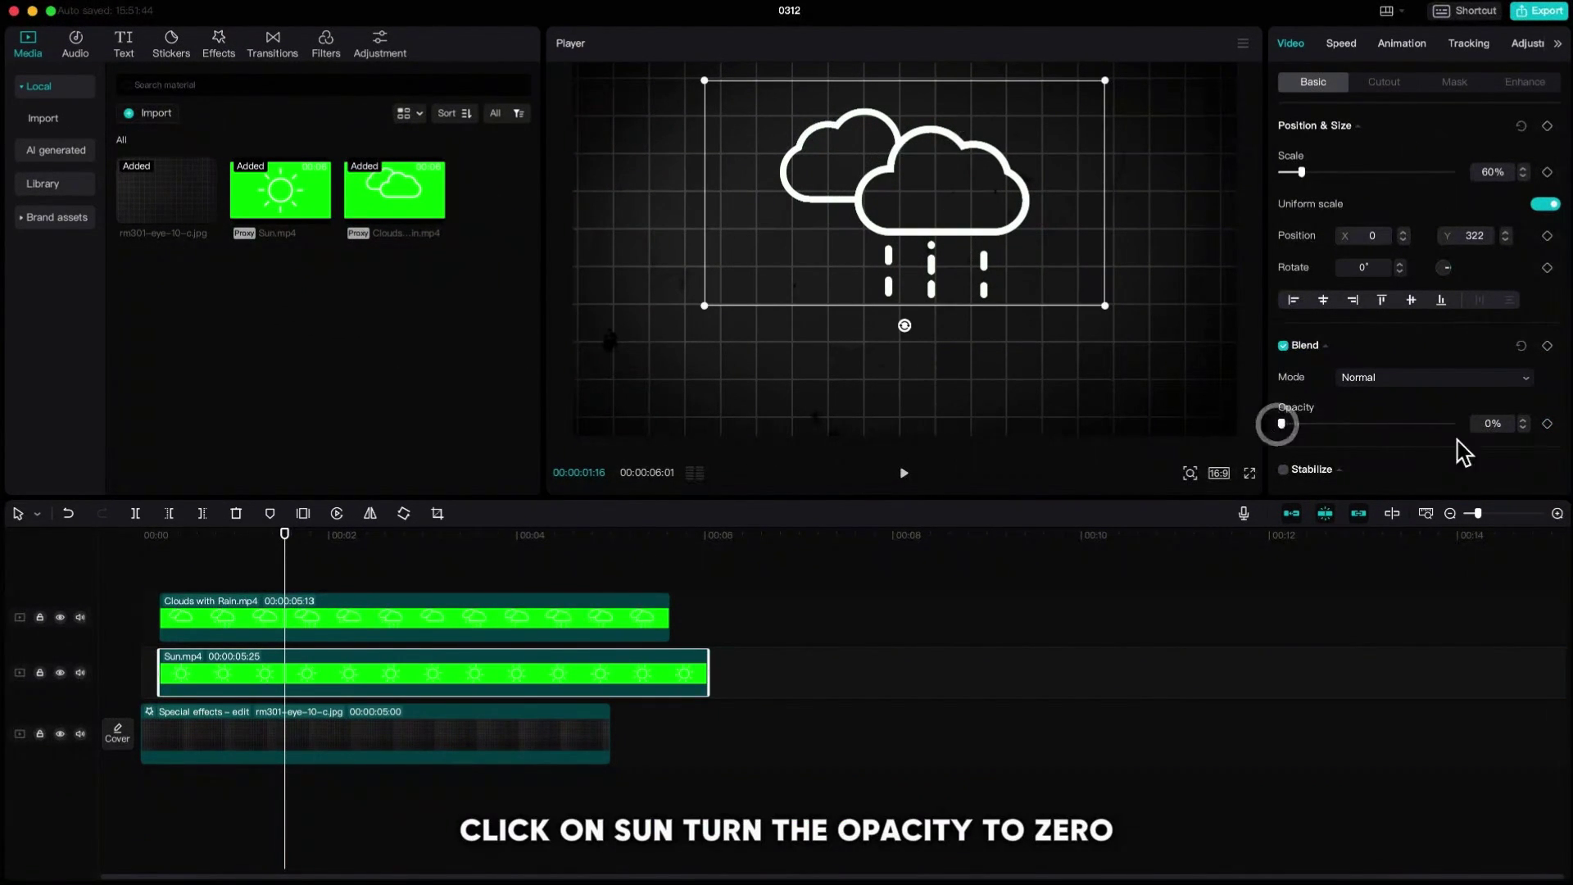
left_click(1547, 423)
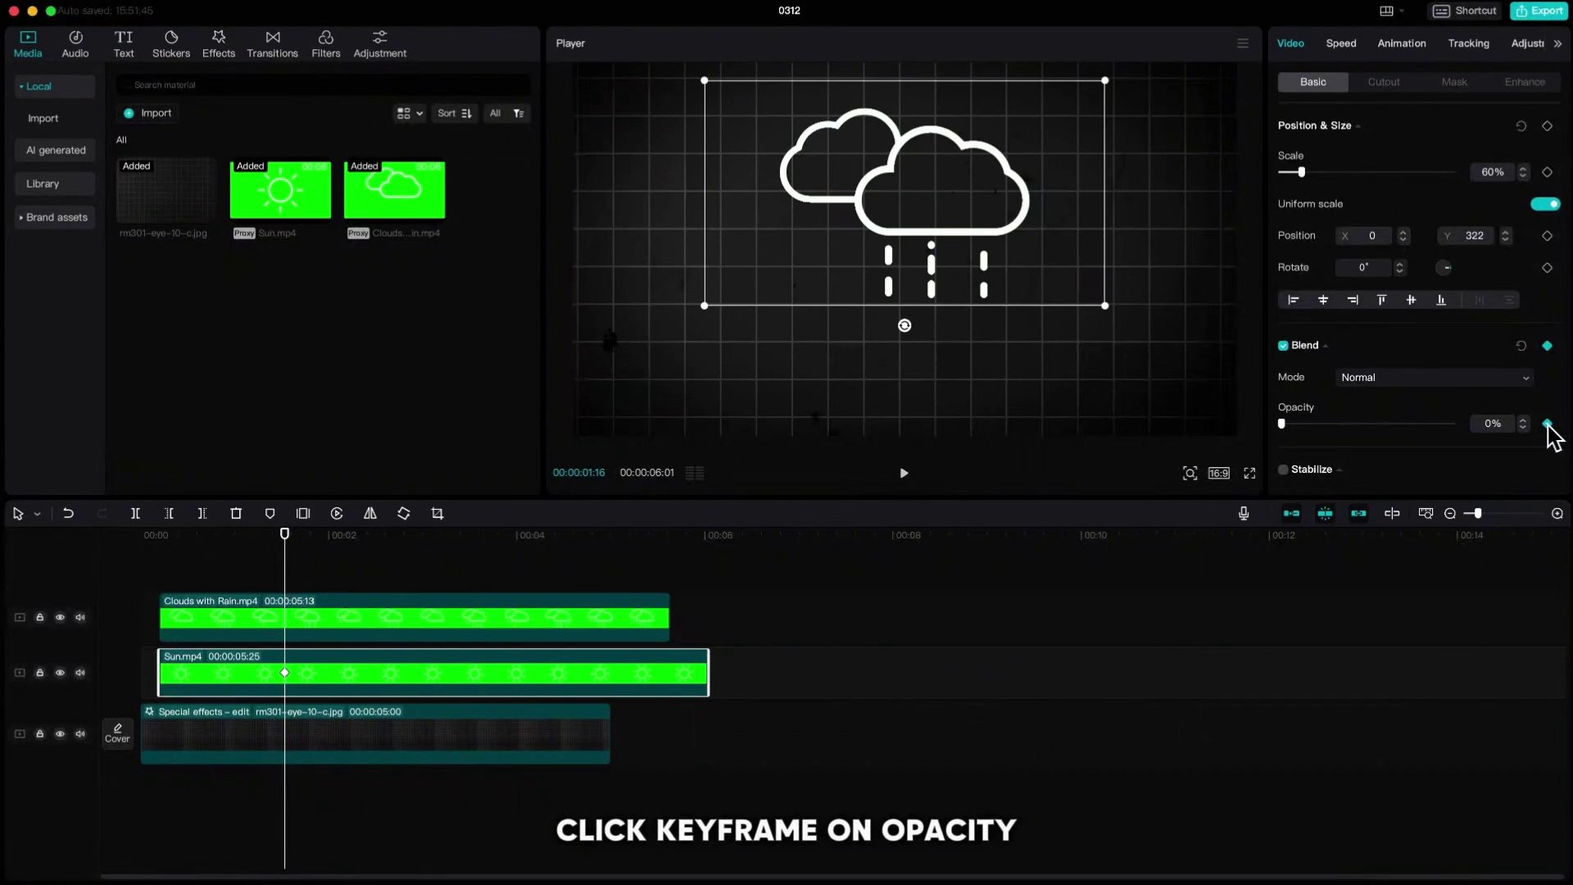
key("Left")
key("Left")
key("Left")
key("Left")
key("Left")
key("Left")
key("Left")
key("Left")
key("Left")
key("Left")
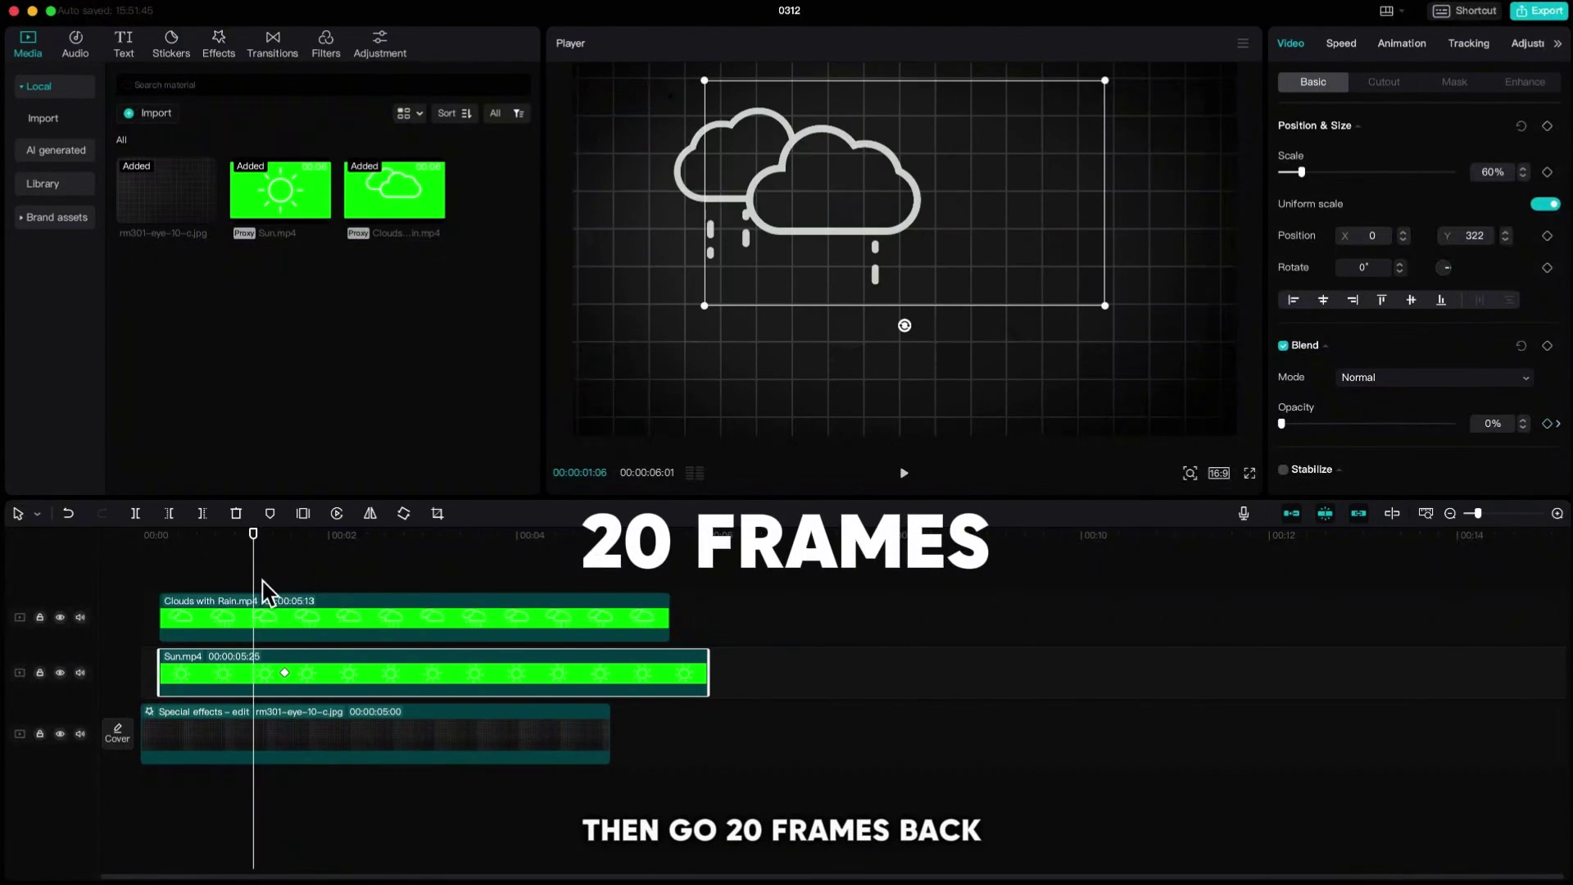
key("Left")
key("Left")
key("Left")
key("Left")
key("Left")
key("Left")
key("Left")
key("Left")
key("Left")
key("Left")
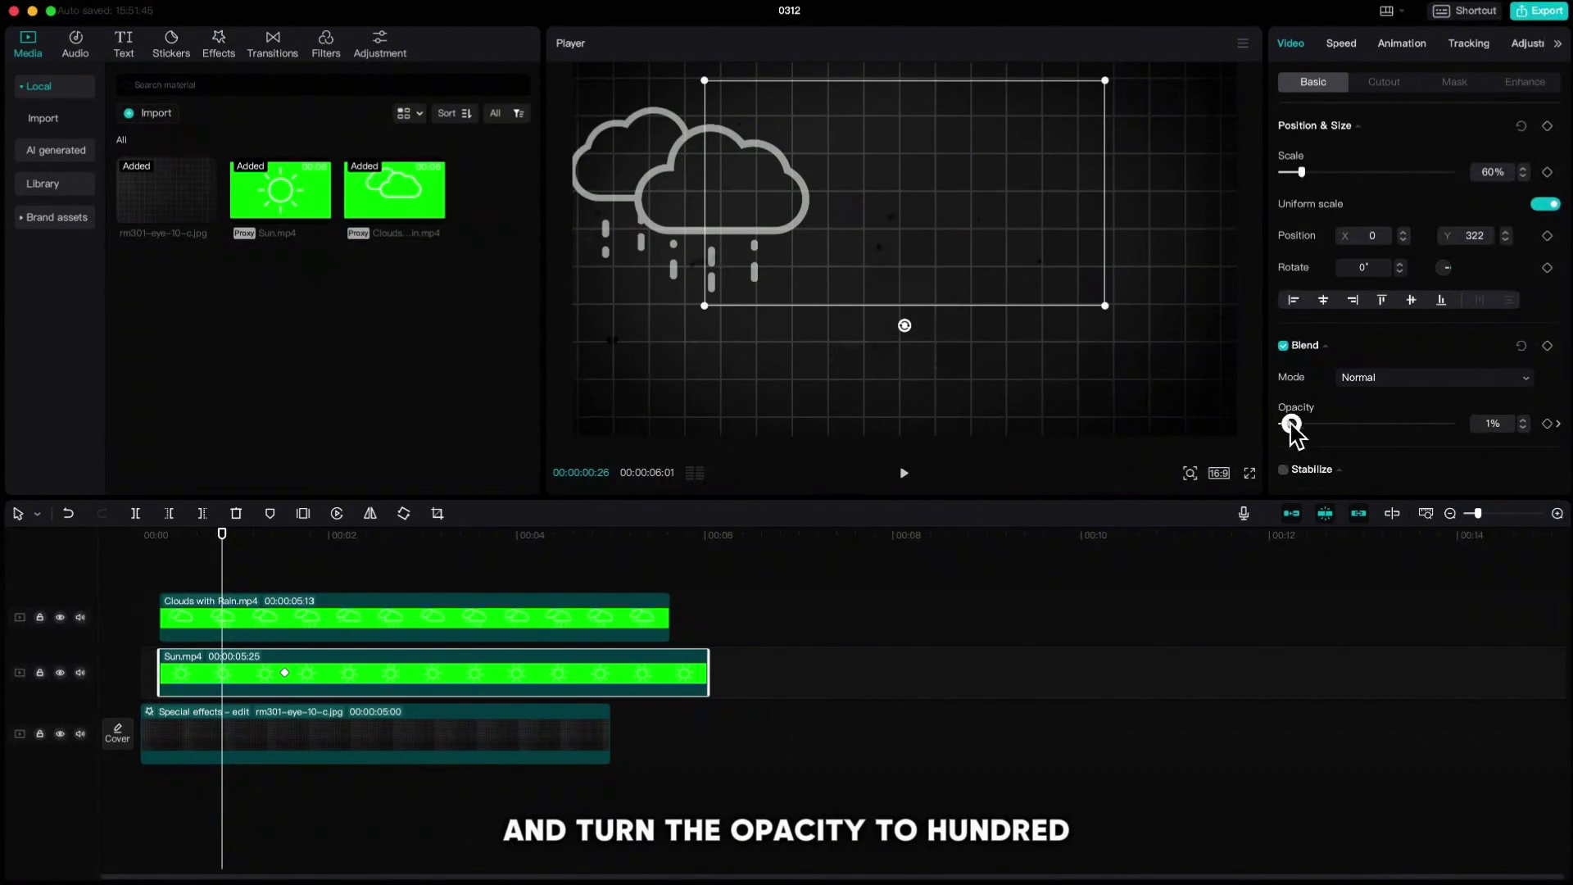
left_click_drag(1291, 426, 1478, 440)
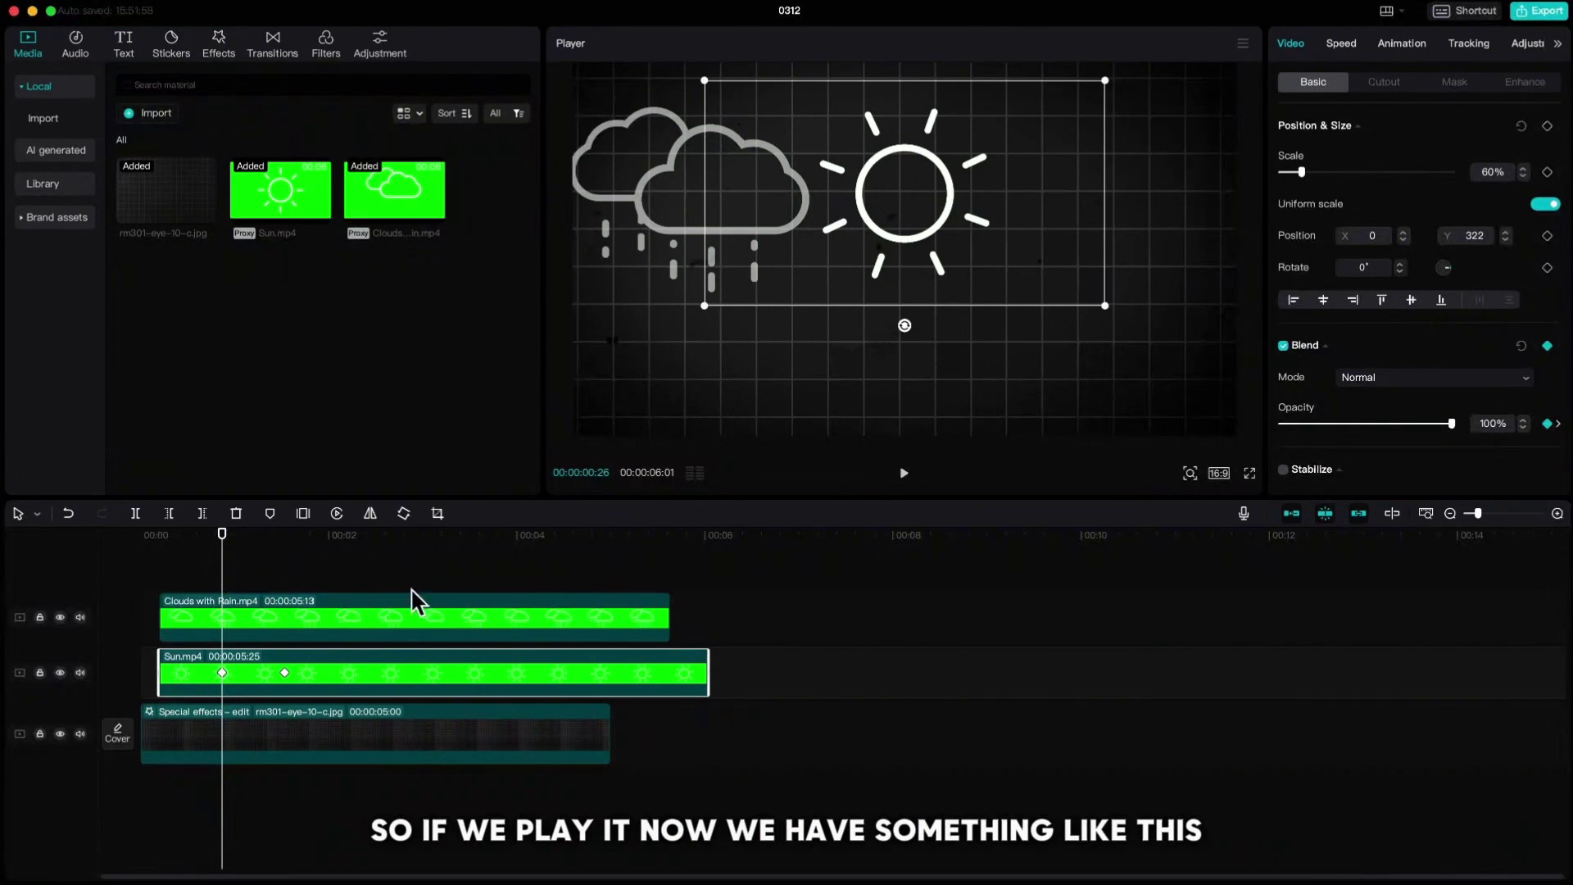
Step: Rewind to the timeline start and play back the weather animation
left_click(306, 569)
left_click_drag(306, 545, 131, 573)
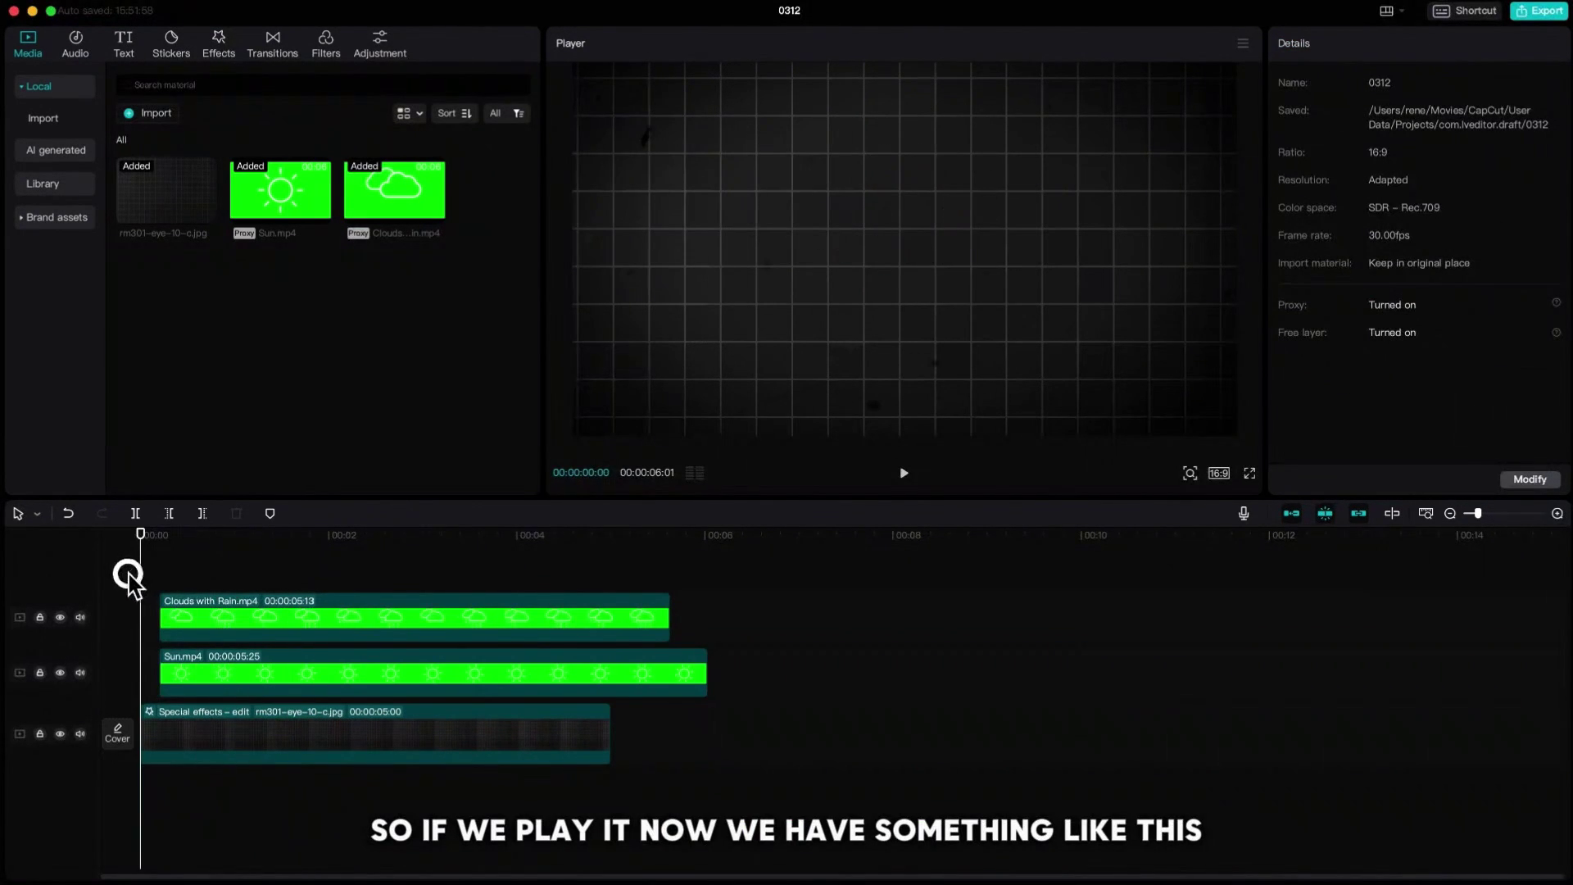
key("space")
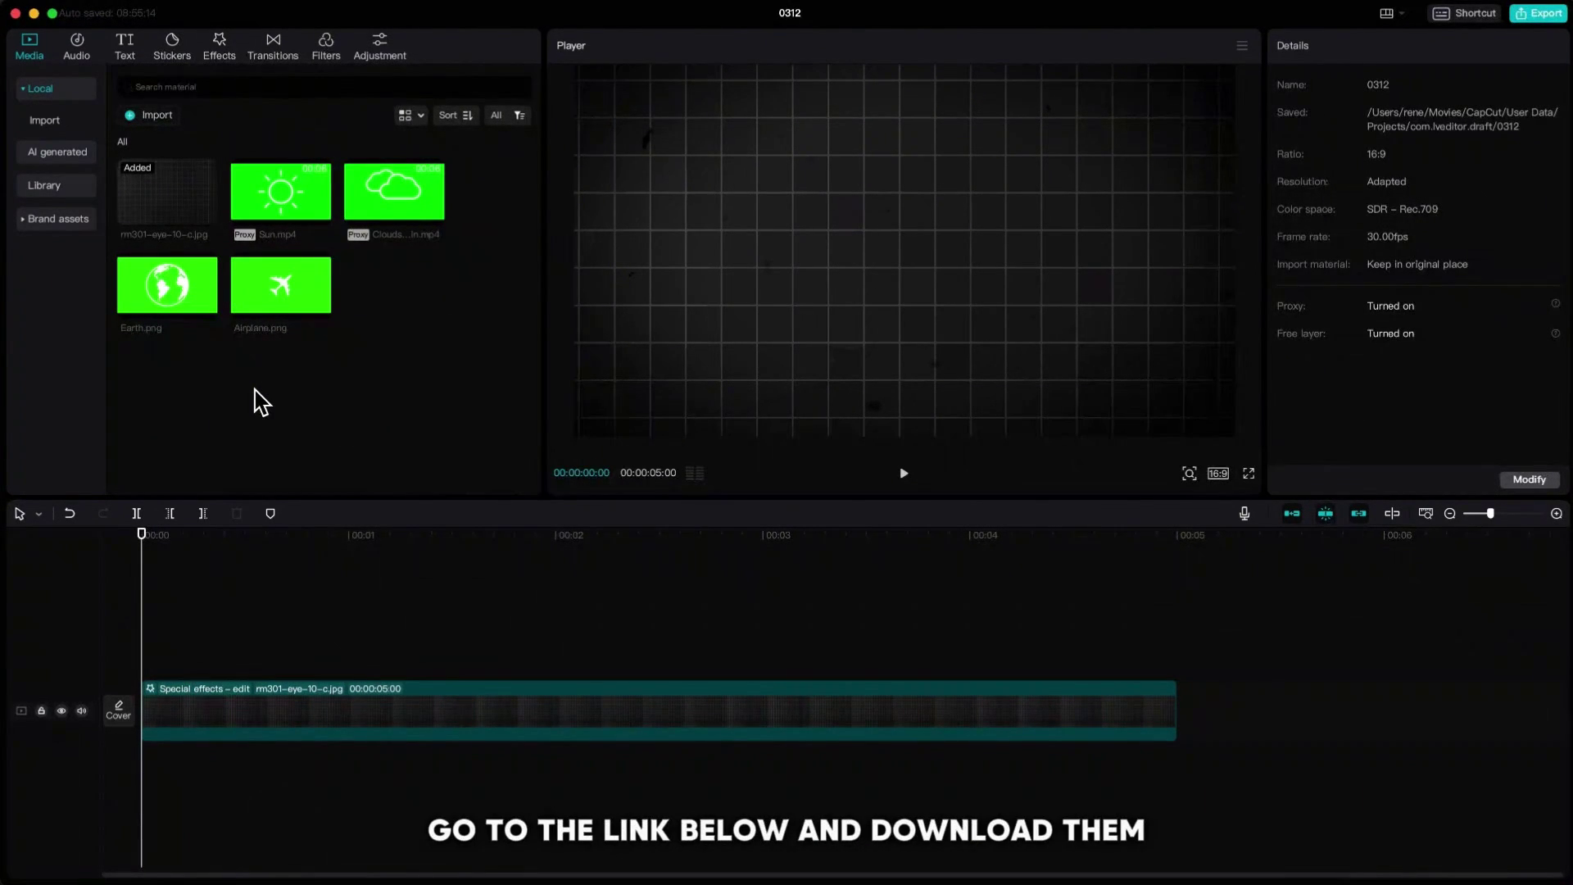
Step: Add Earth.png above the background and chroma-key out its green at full strength
left_click_drag(186, 307, 160, 651)
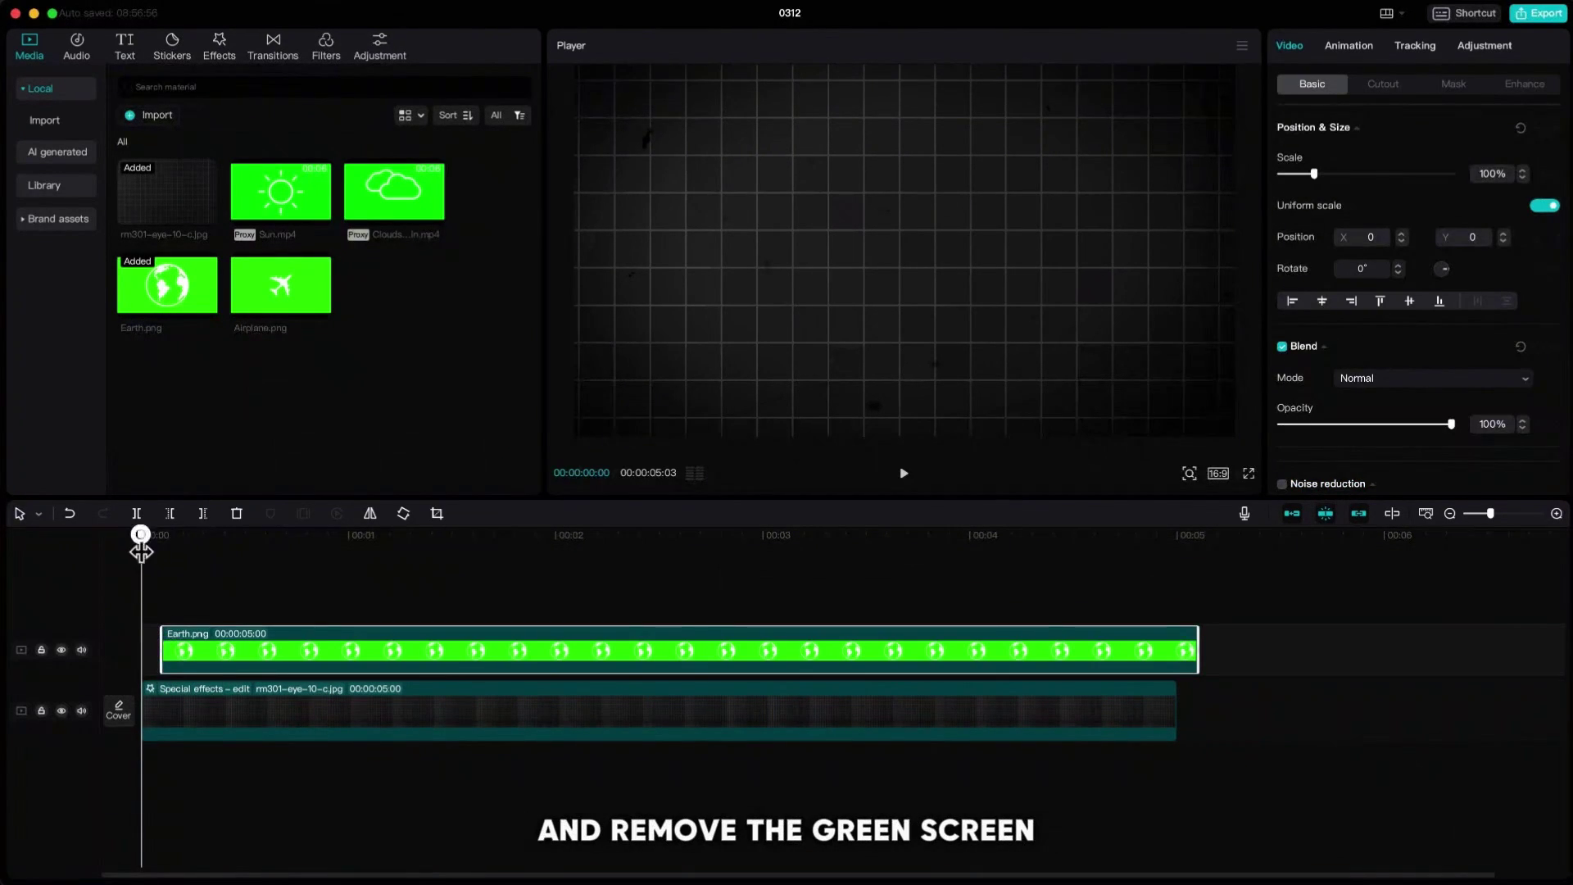
left_click_drag(141, 550, 183, 550)
left_click(1380, 84)
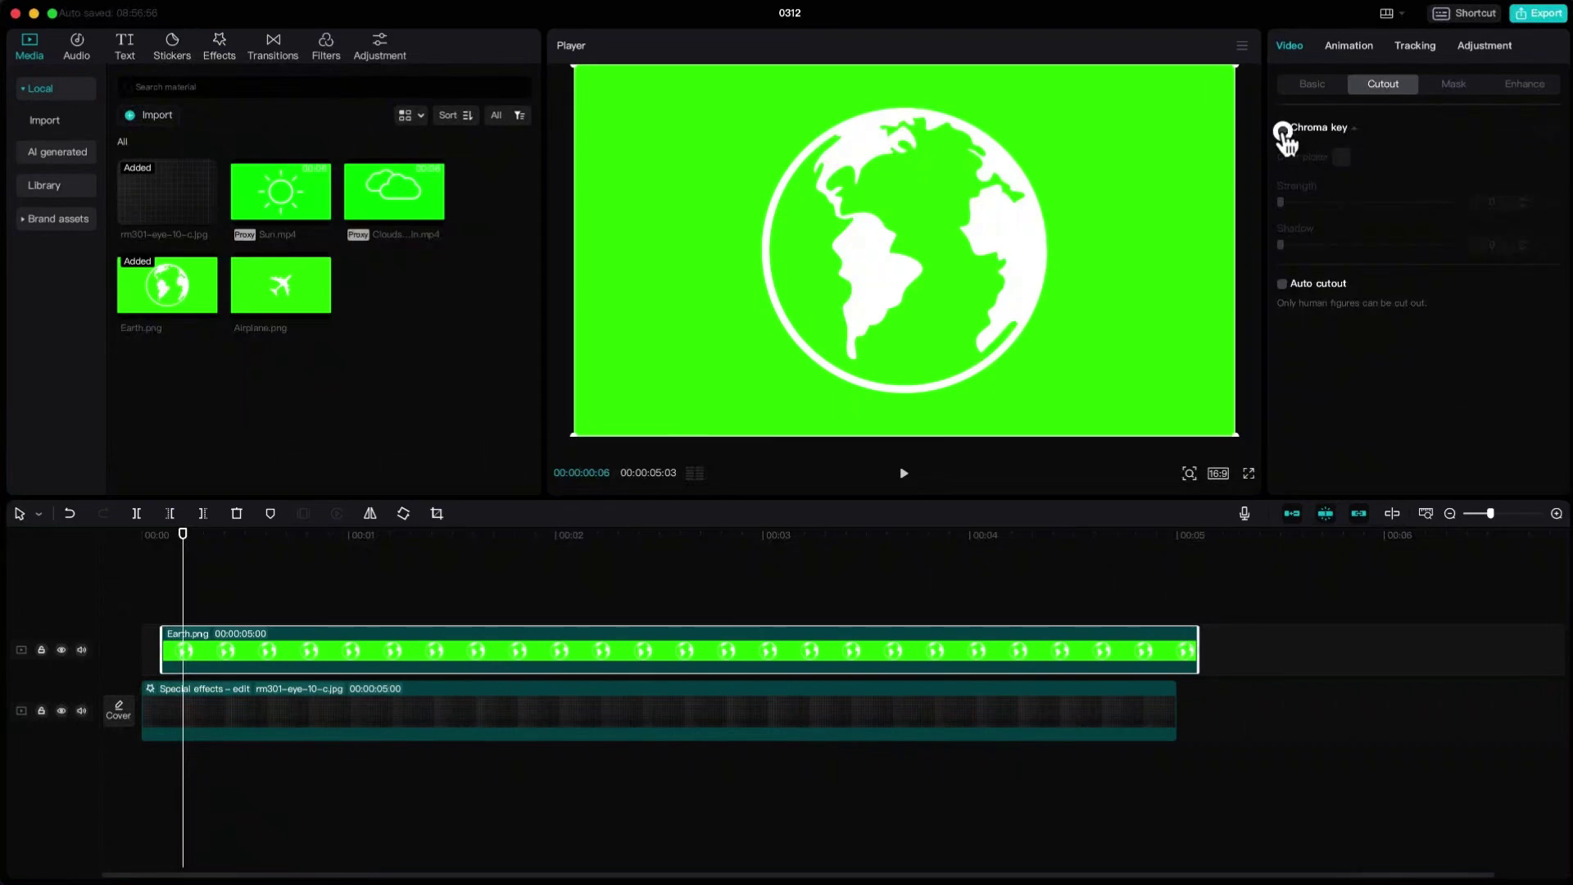
left_click(1167, 187)
left_click_drag(1315, 203, 1467, 207)
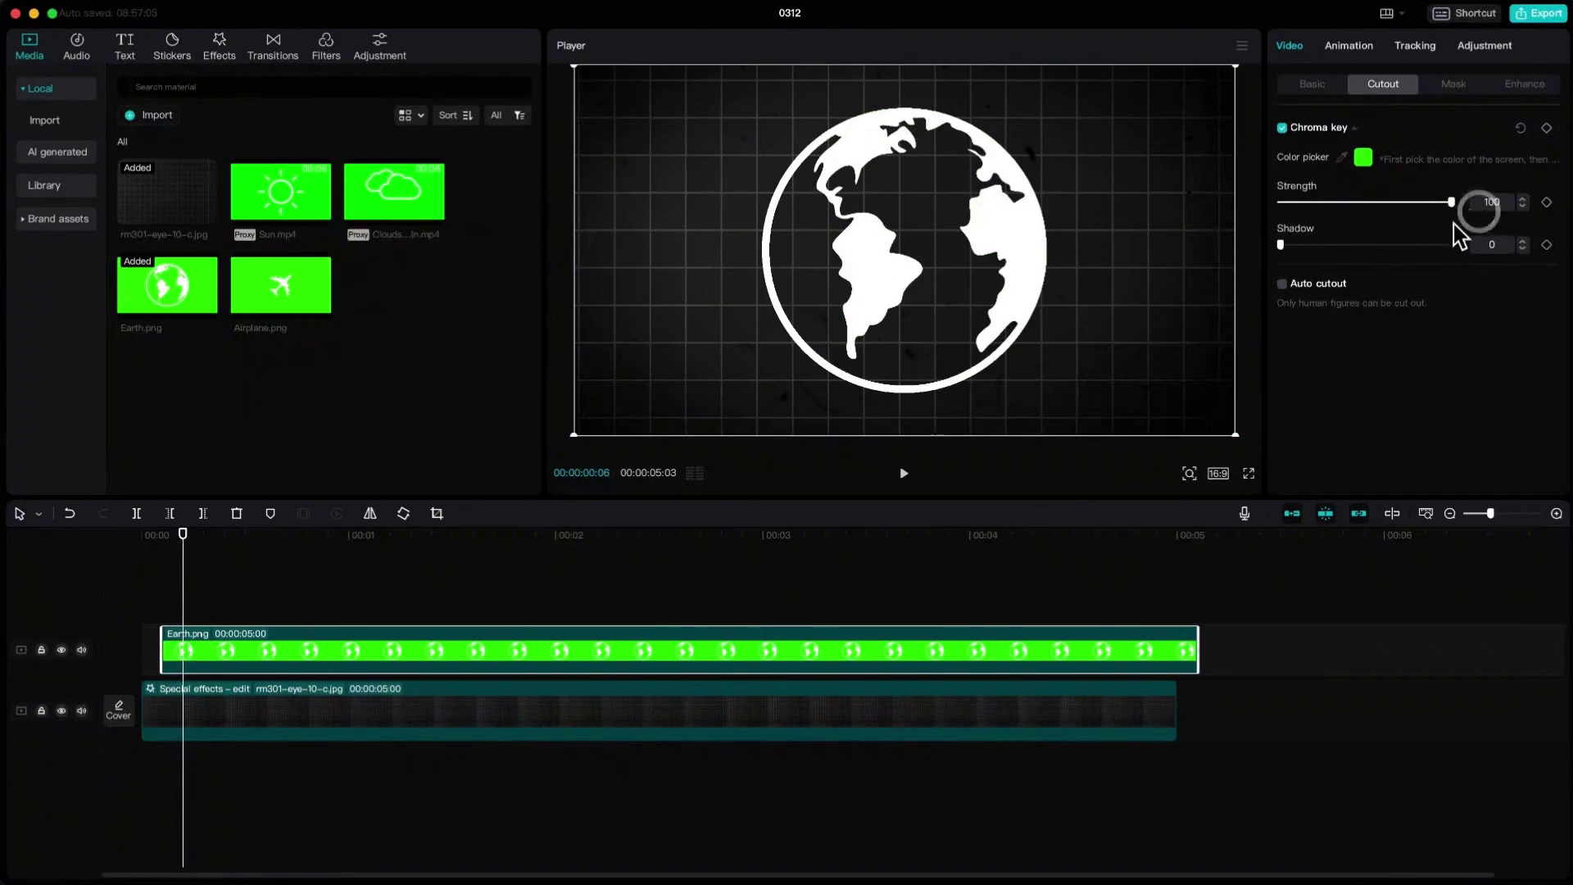
Step: Tilt the globe clockwise, enlarge it, and lower it into a half-globe at the frame bottom
left_click_drag(1034, 279, 1027, 251)
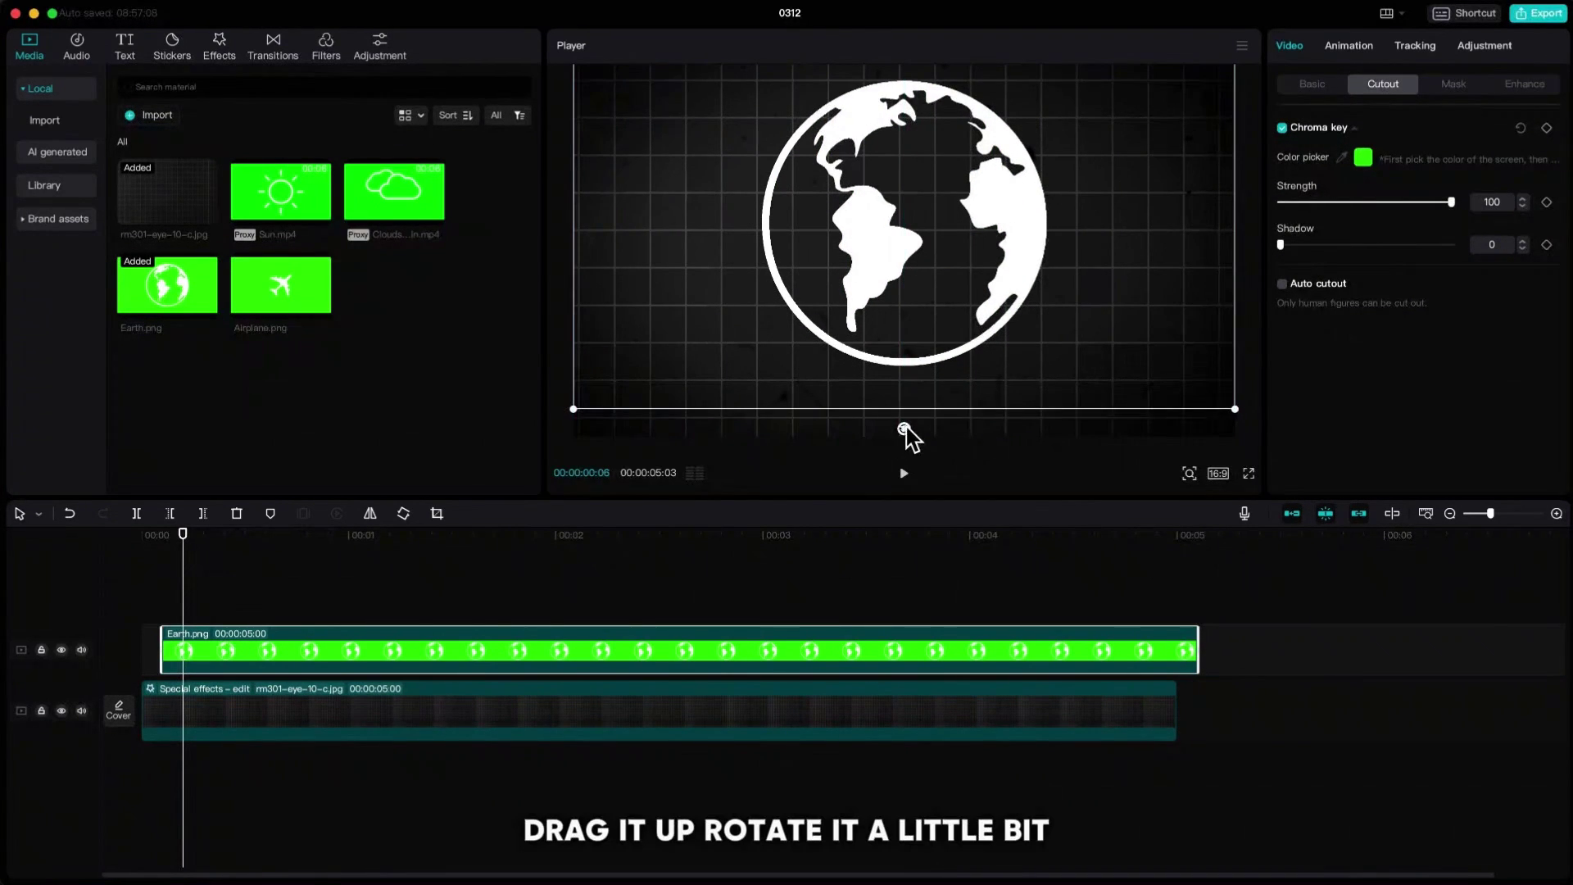
left_click_drag(904, 428, 983, 412)
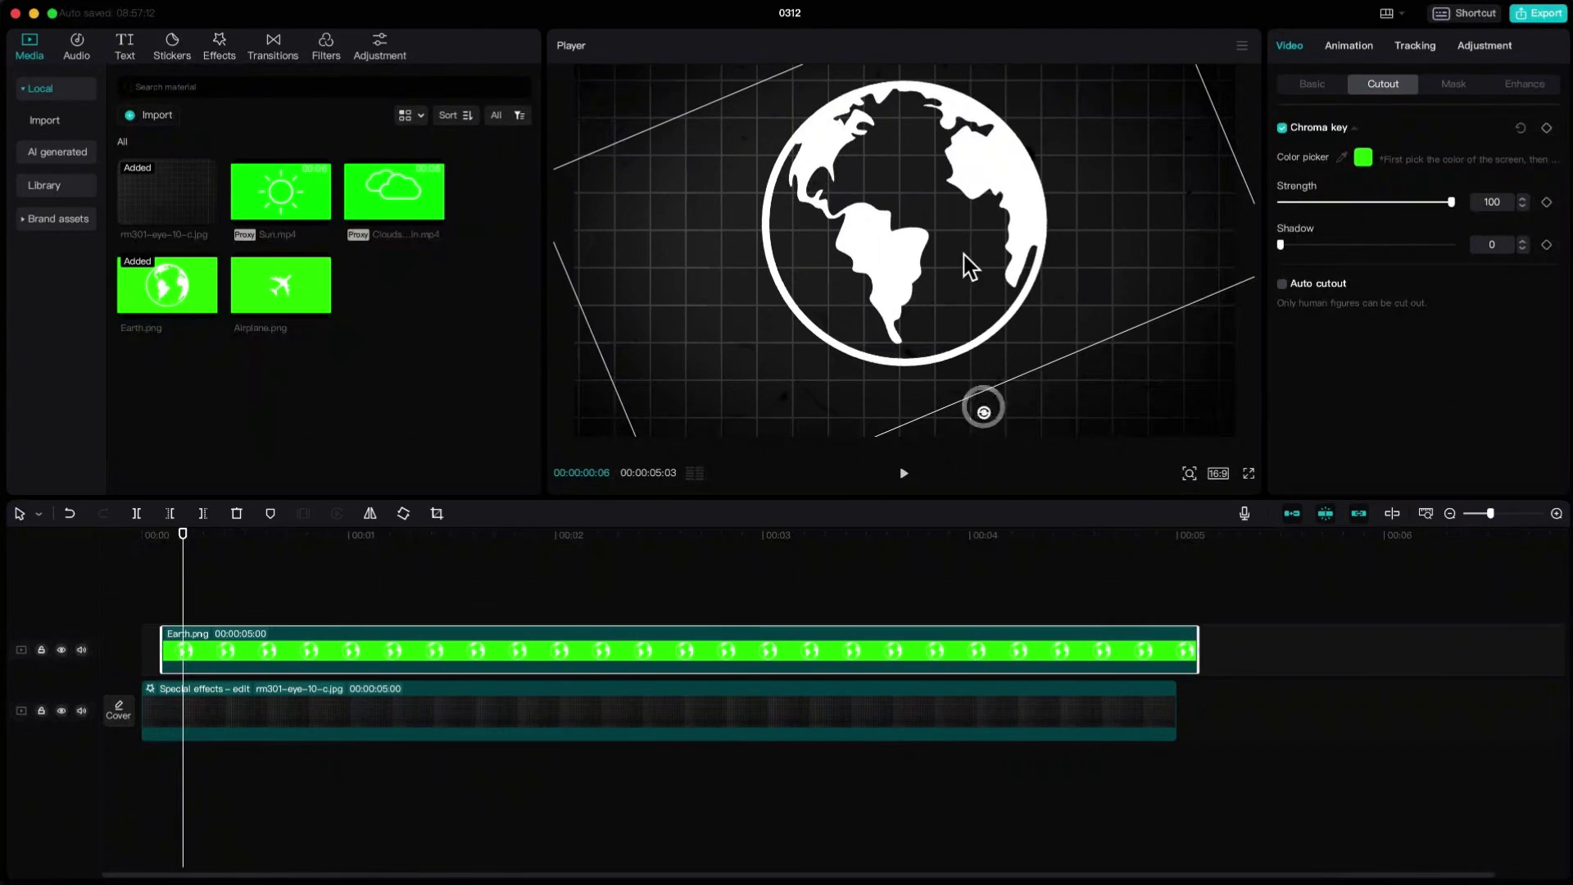
left_click_drag(984, 172, 989, 361)
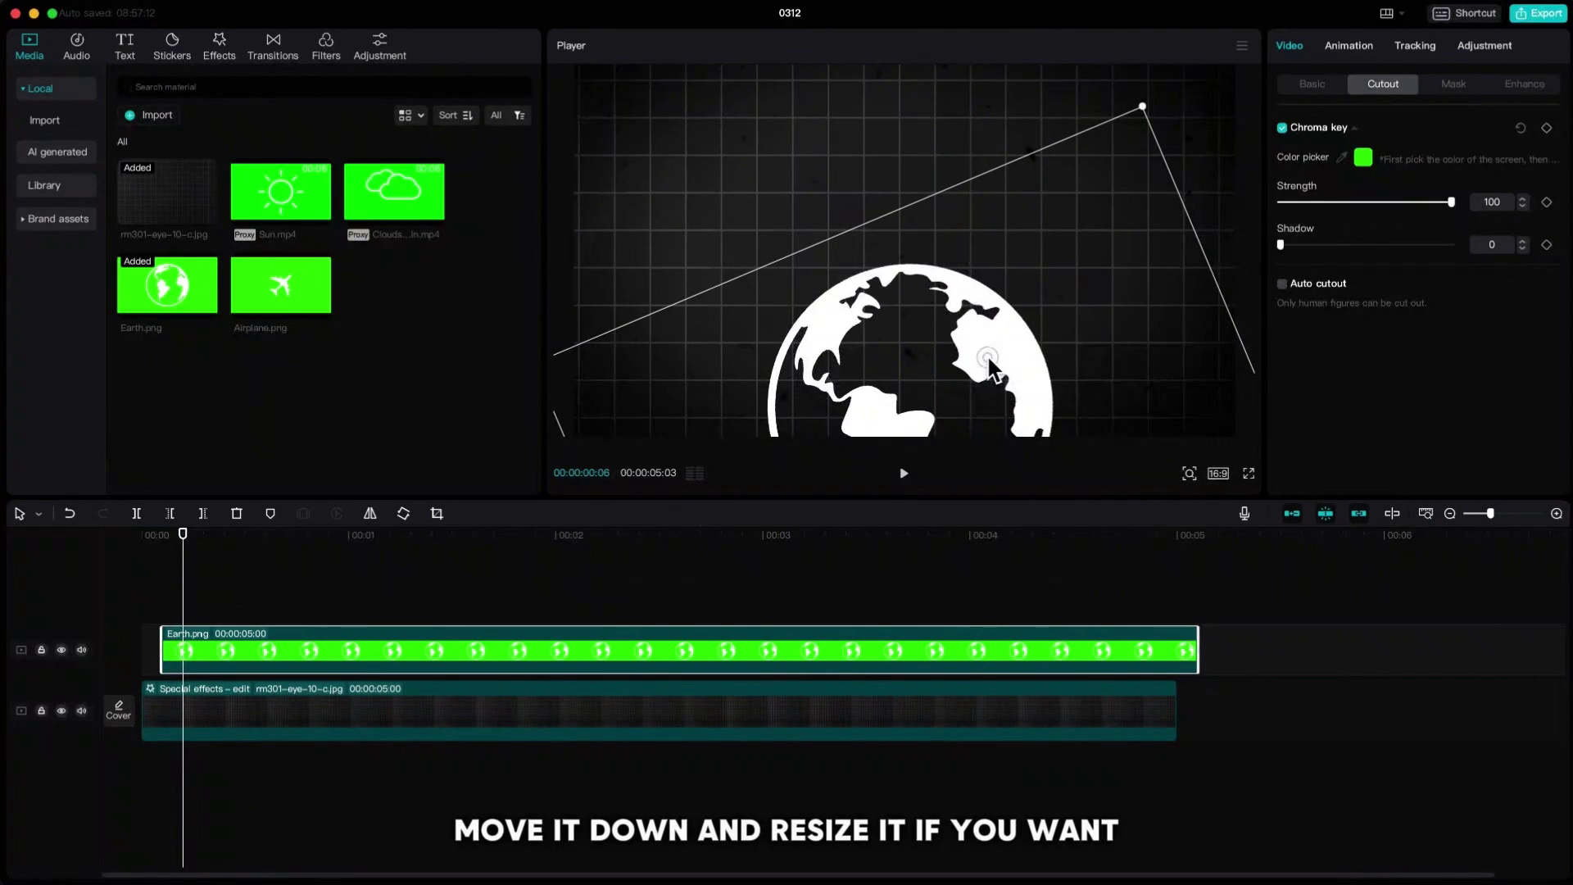
left_click_drag(1142, 106, 1213, 14)
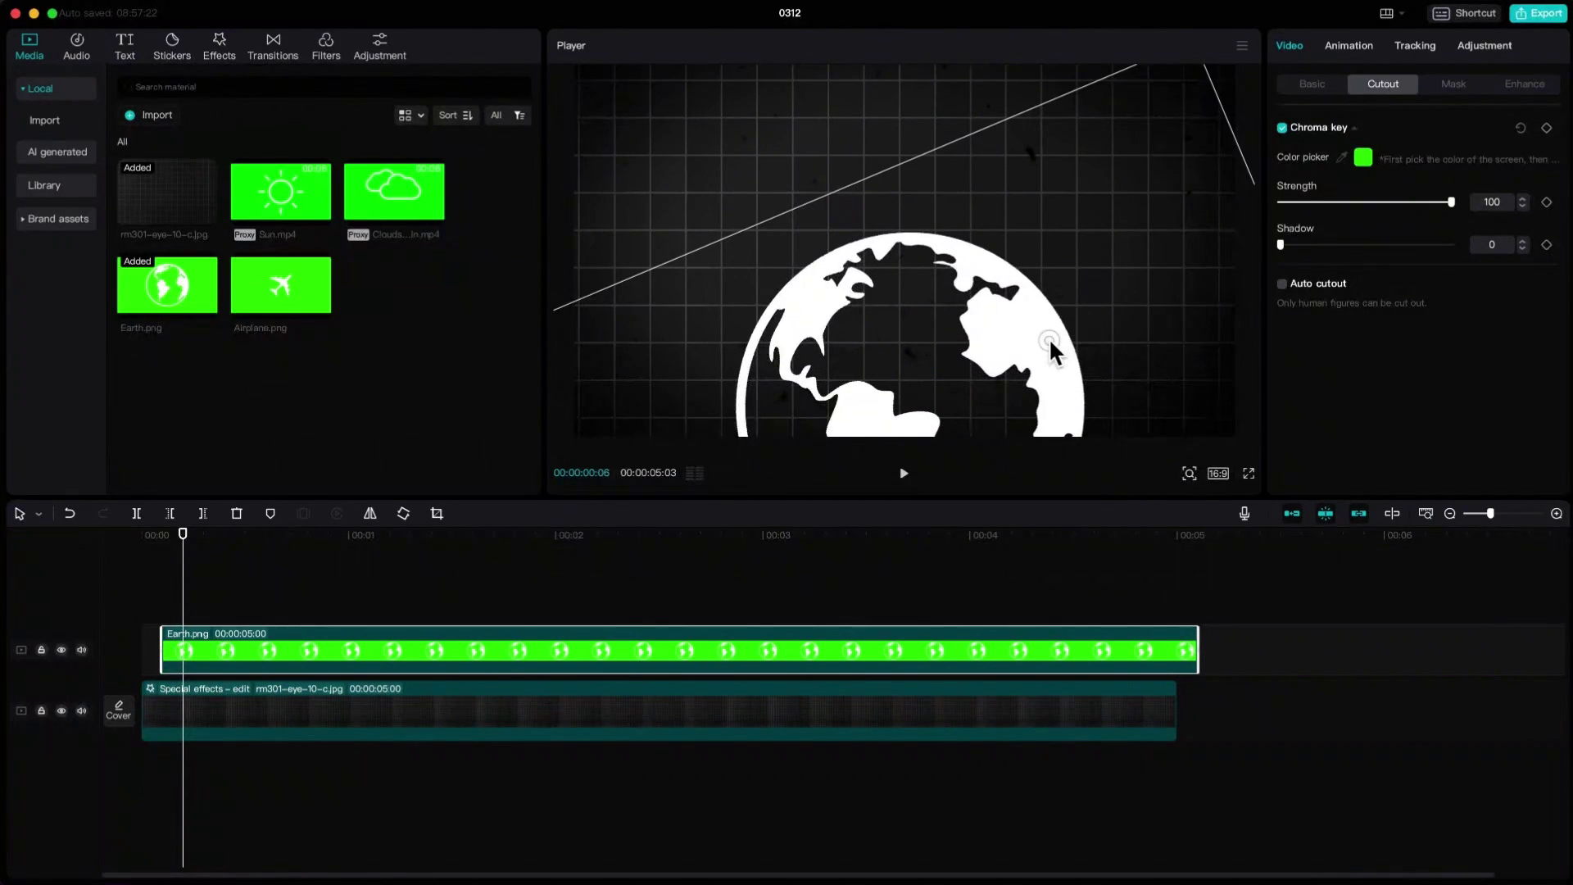
left_click_drag(1051, 352, 1049, 378)
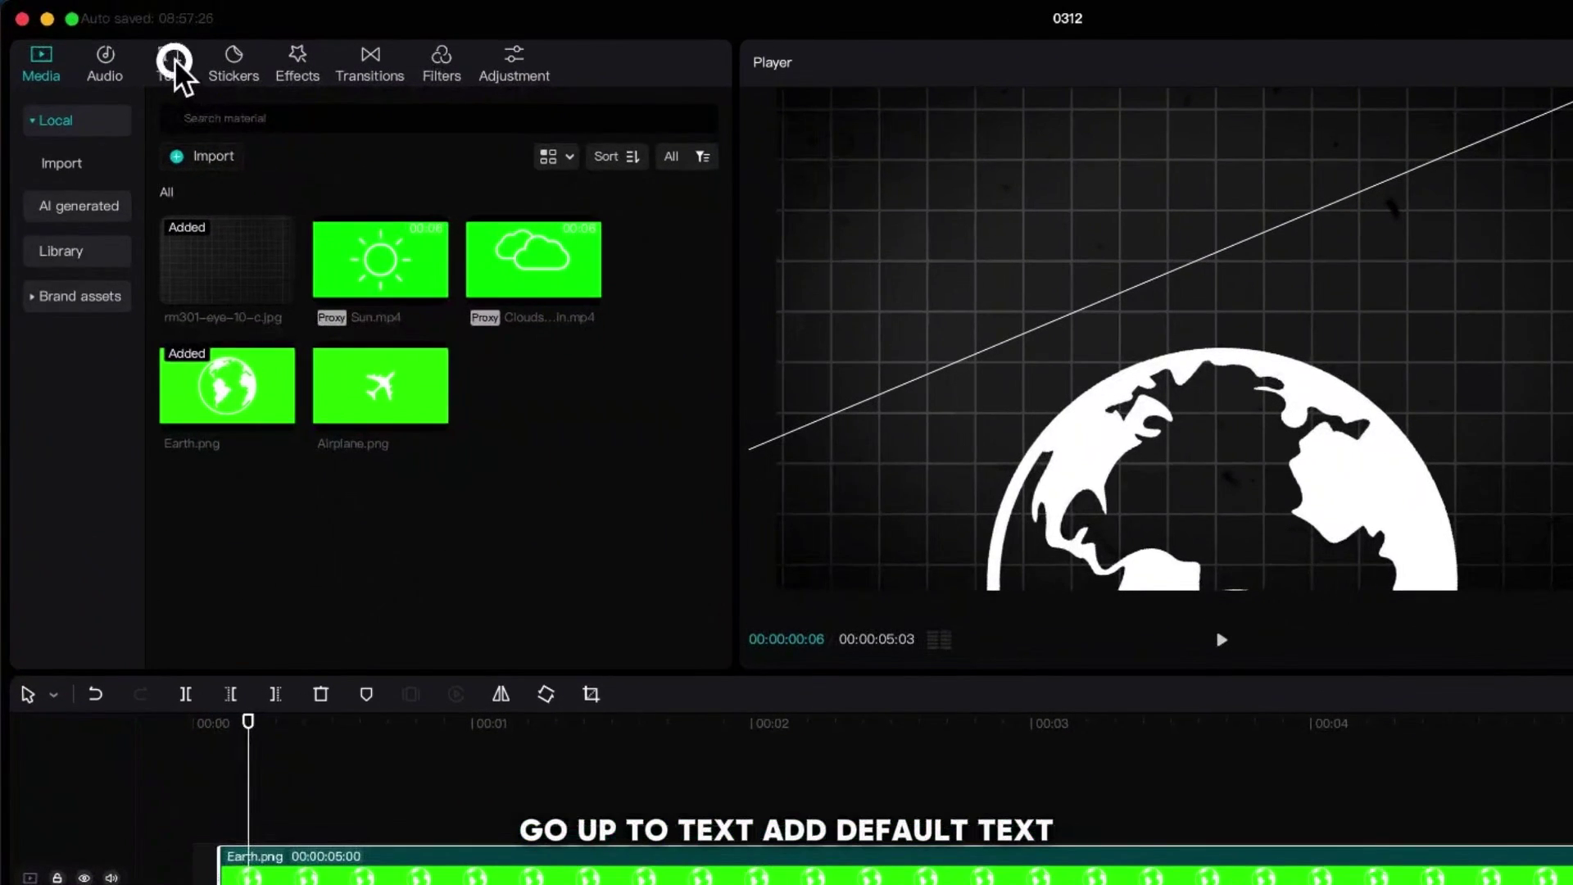
Step: Add a default text box and replace its text with a line of dashes
left_click(172, 61)
left_click(245, 275)
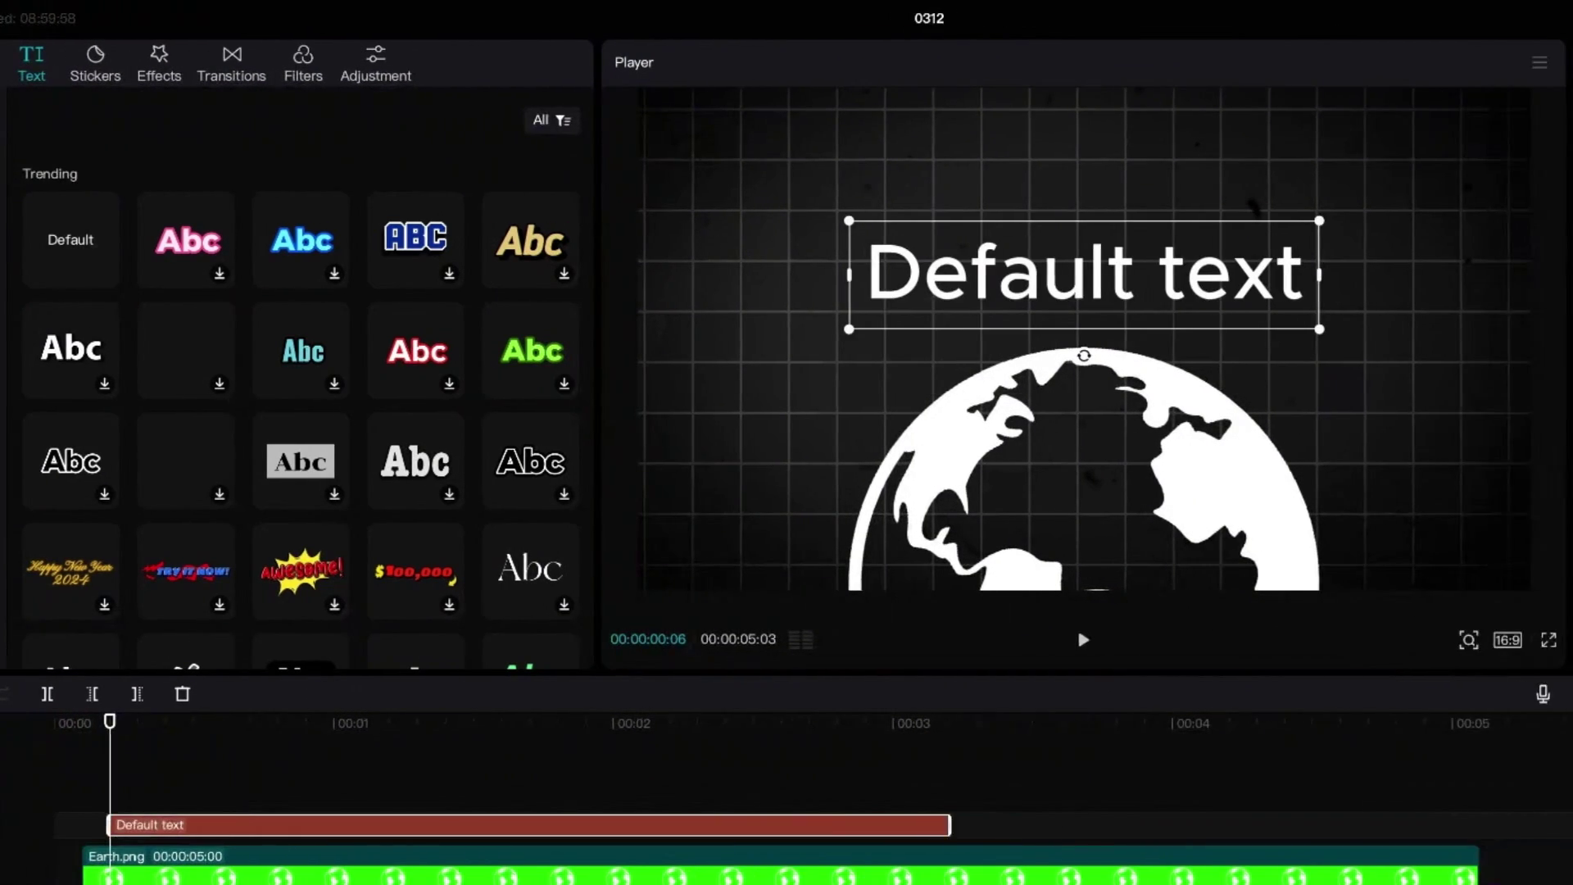
left_click(1170, 169)
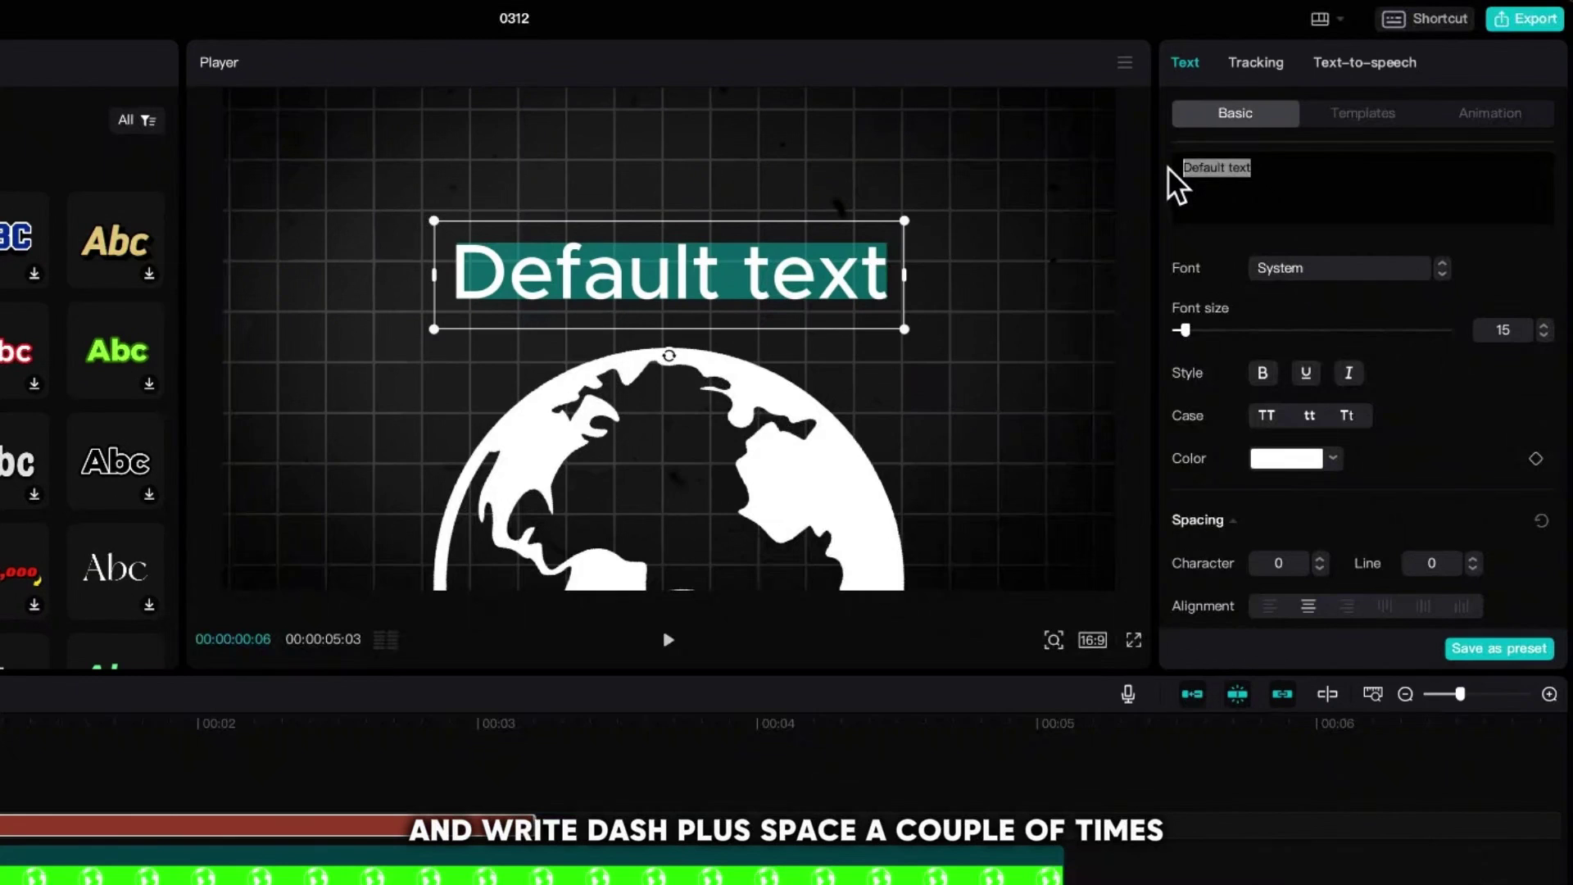
type("- - - - - - -")
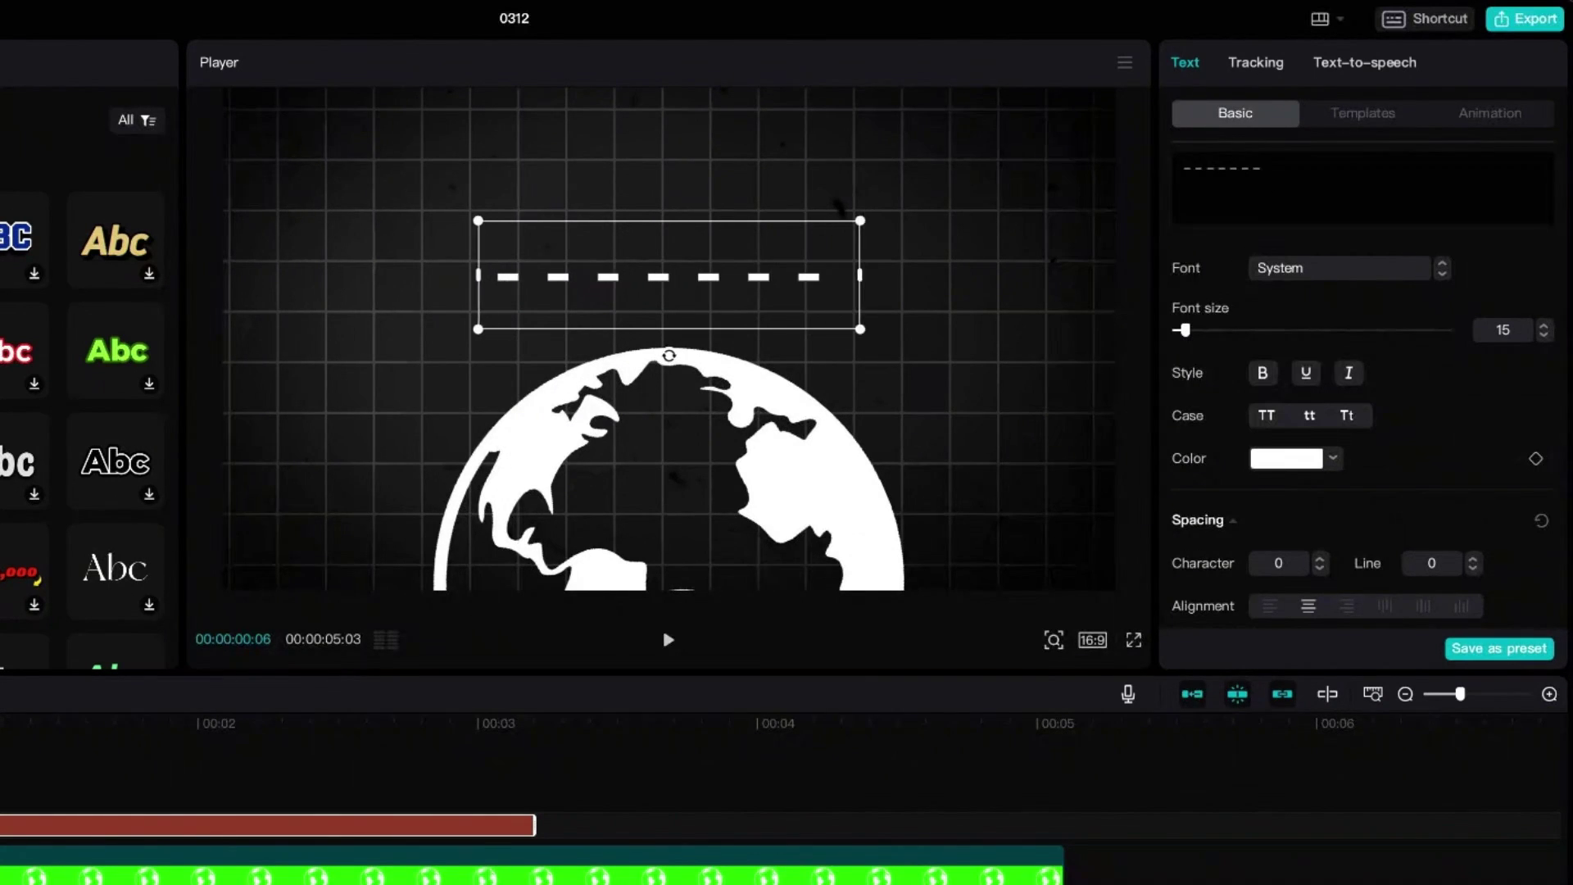
type(" - - - - - - -")
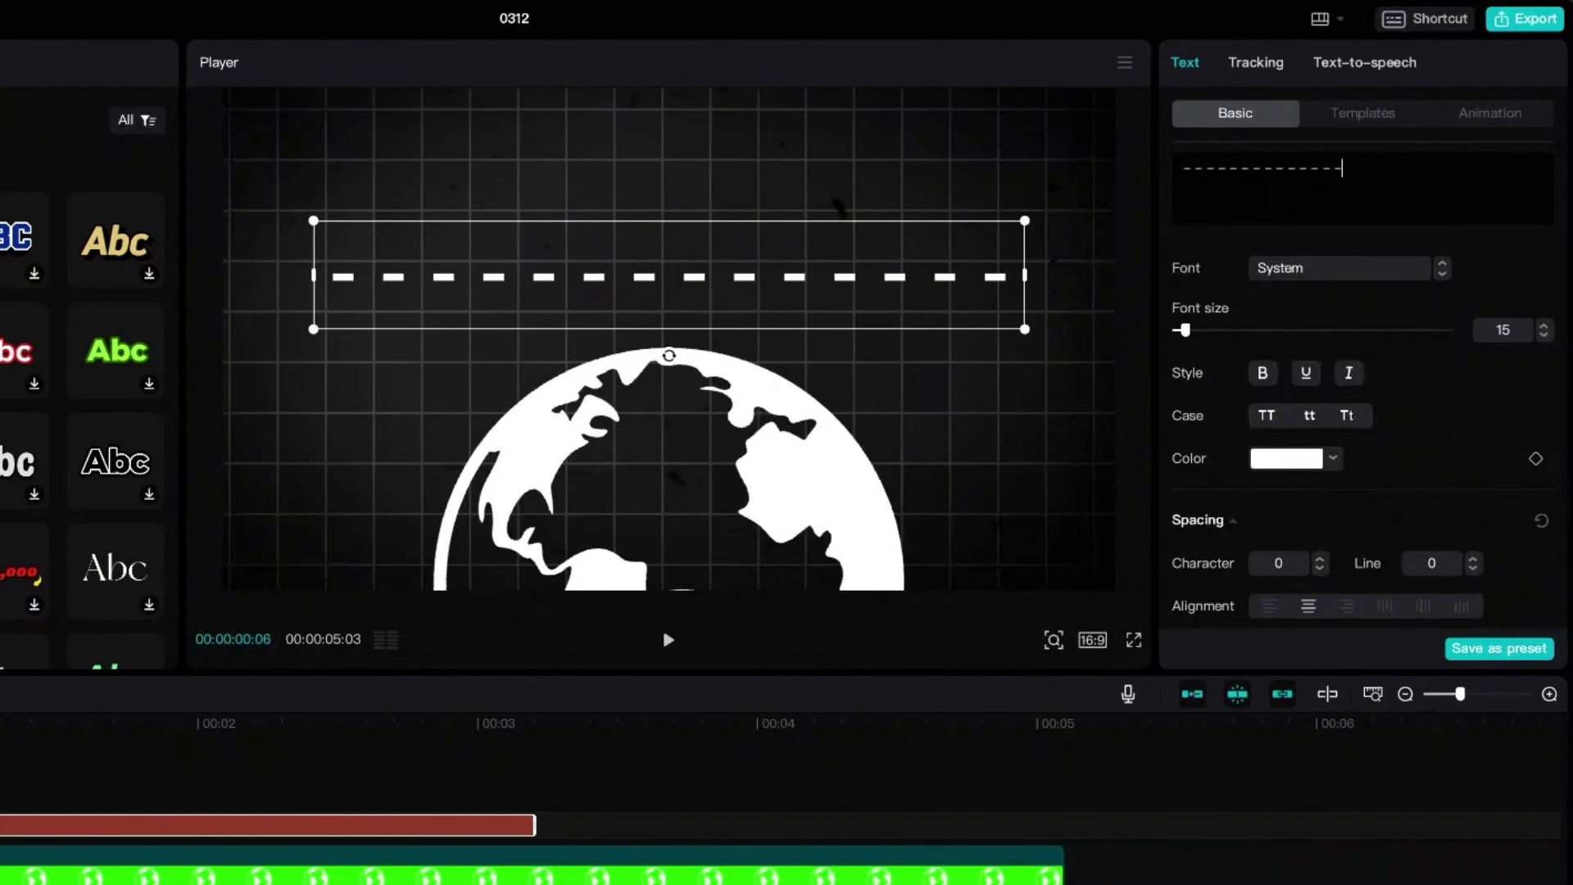
Step: Set the dashes' character spacing to -3 and add six more dash pairs
left_click(1320, 568)
left_click(1320, 568)
left_click(1320, 569)
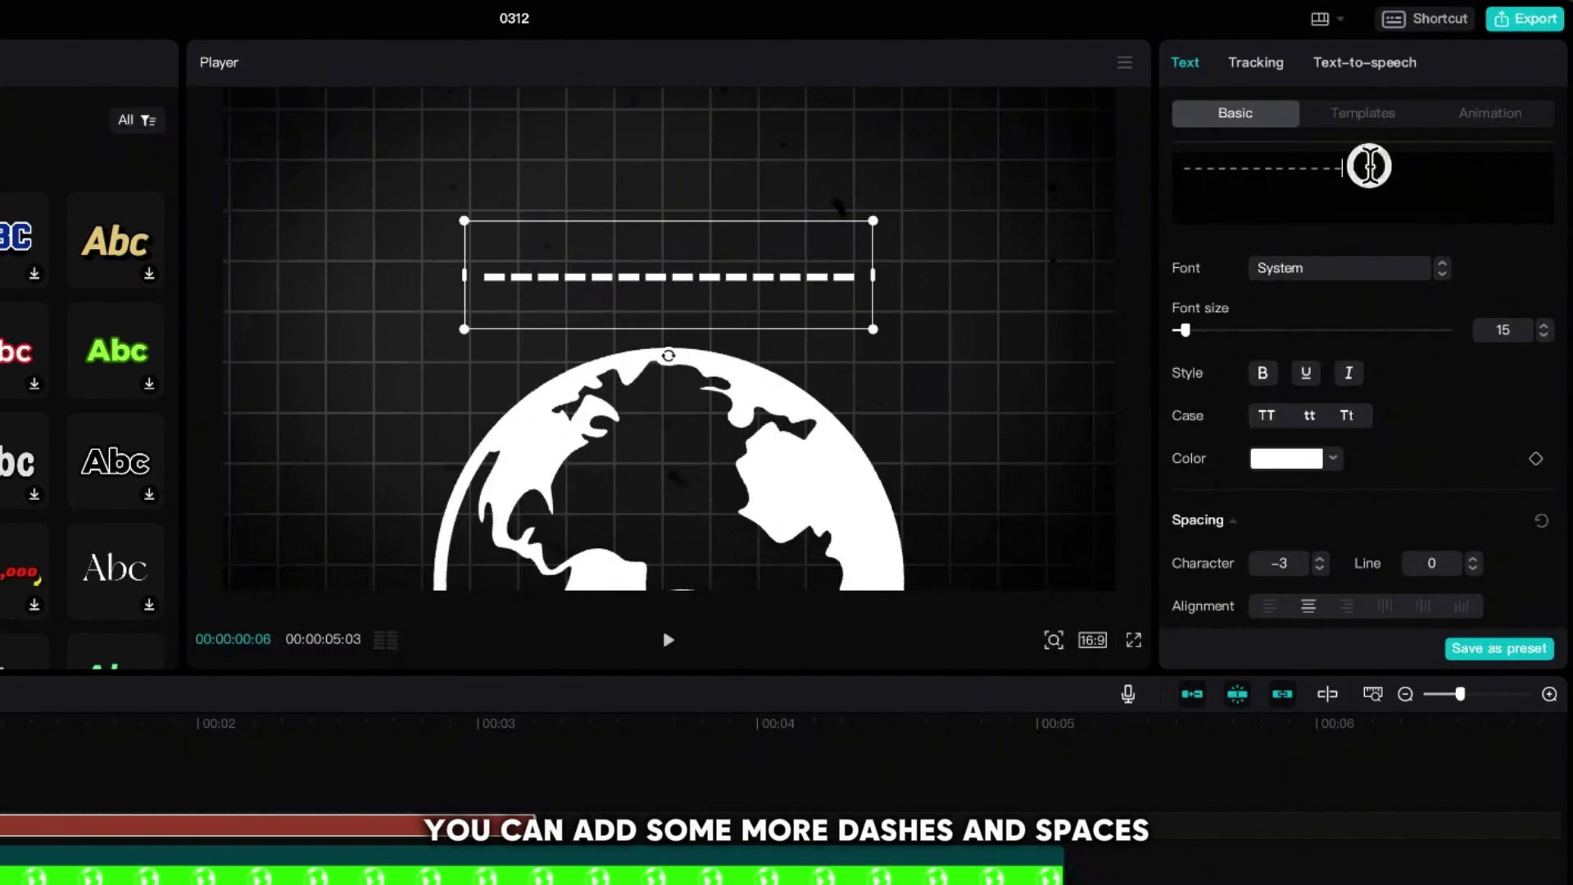
type("- - - -")
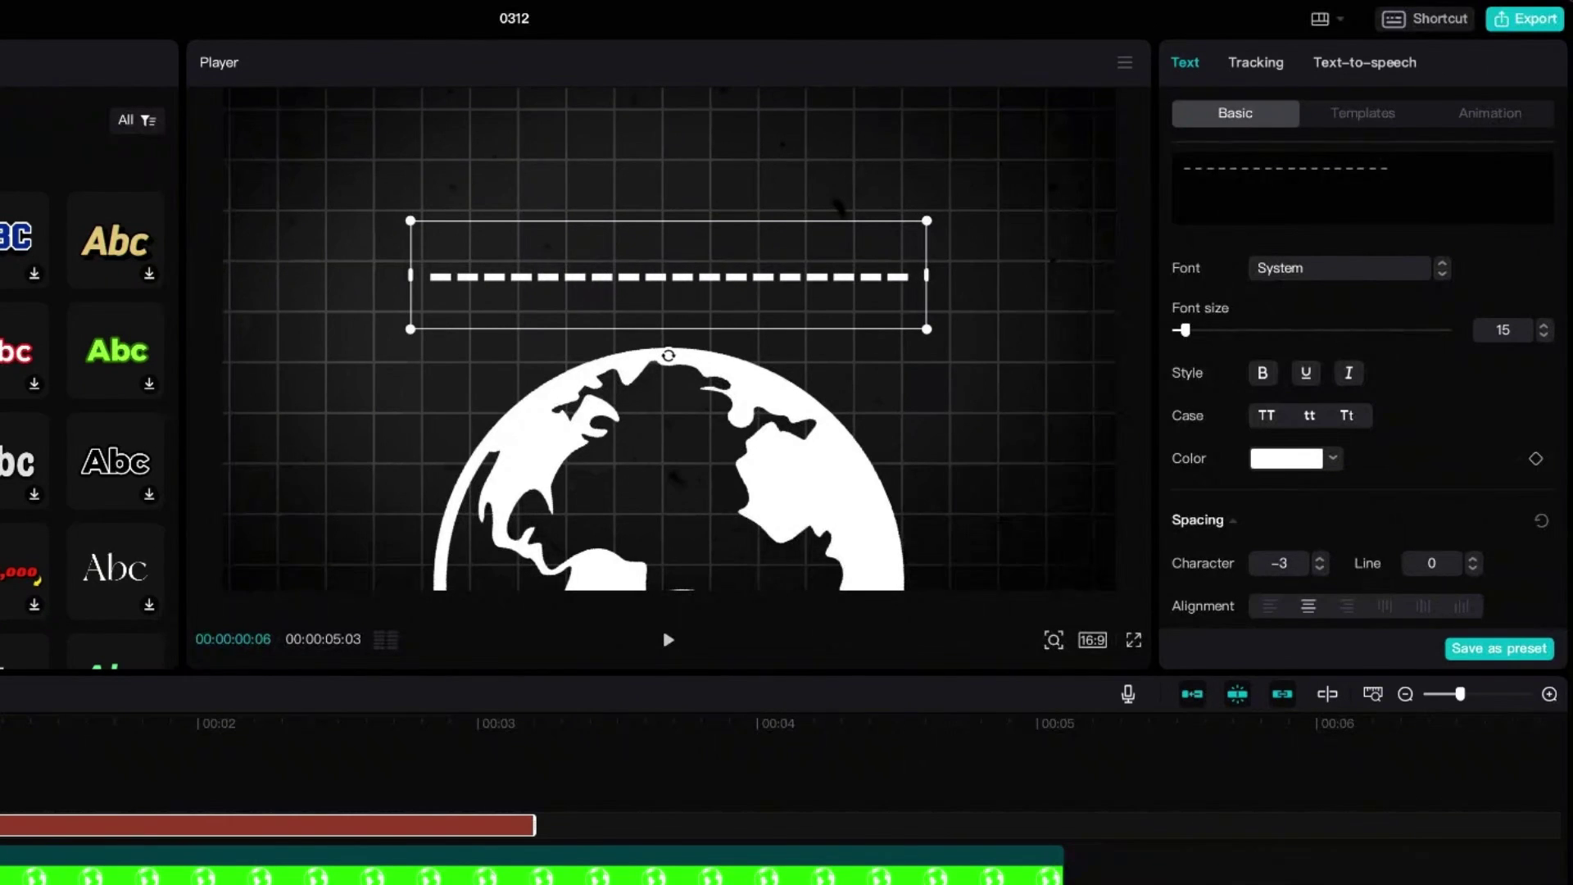
type(" - -")
Step: Enable Curve on the dashed text with strength 150°
scroll(1344, 379, "down", 6)
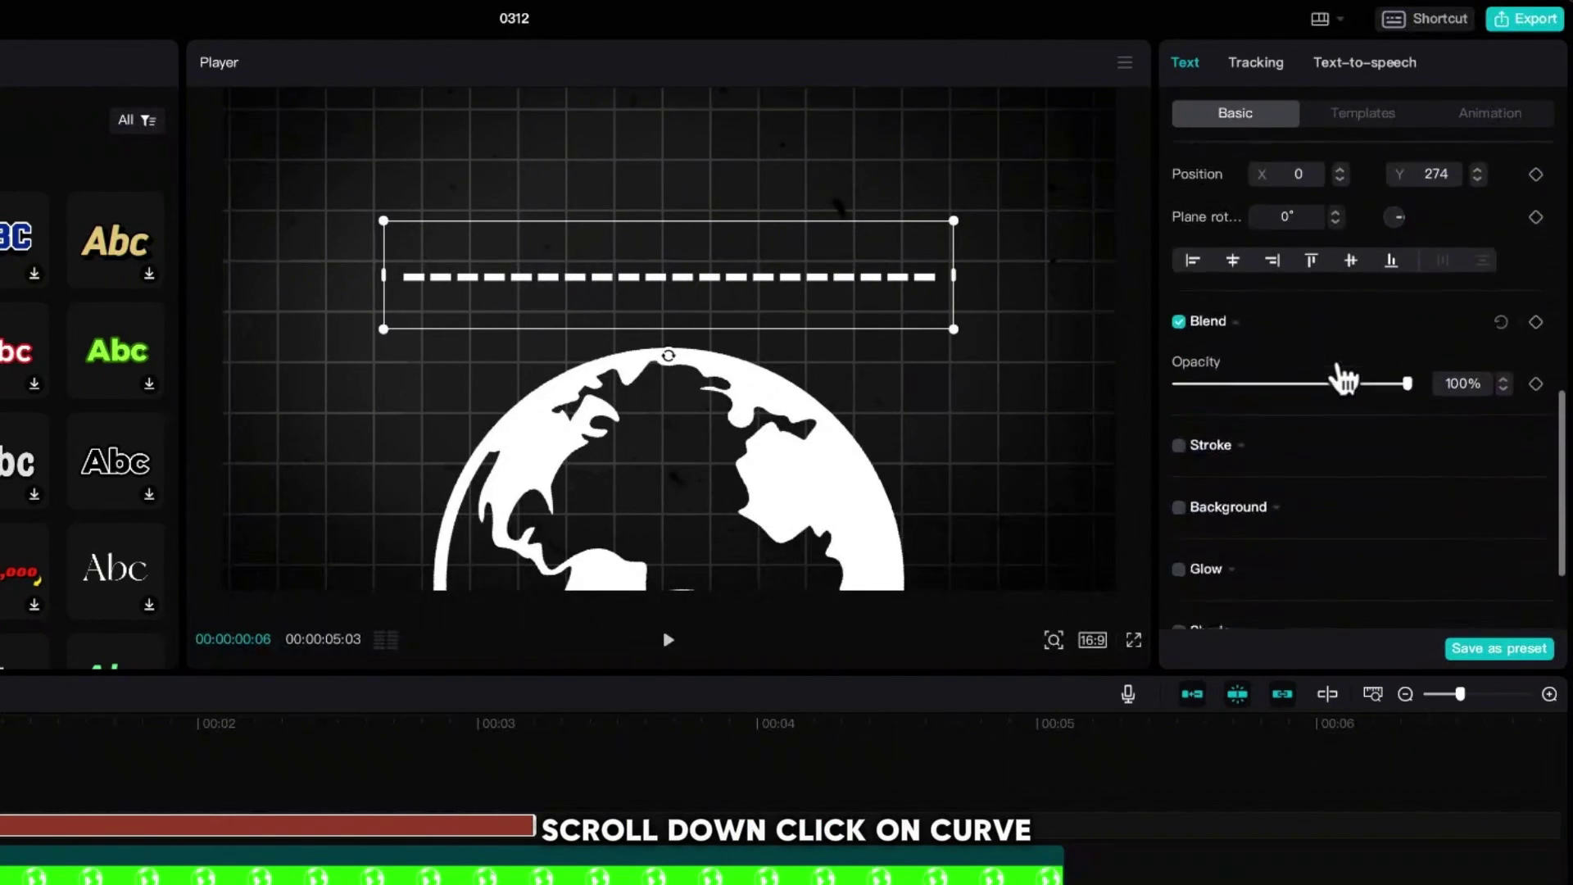
scroll(1293, 480, "down", 3)
left_click(1180, 564)
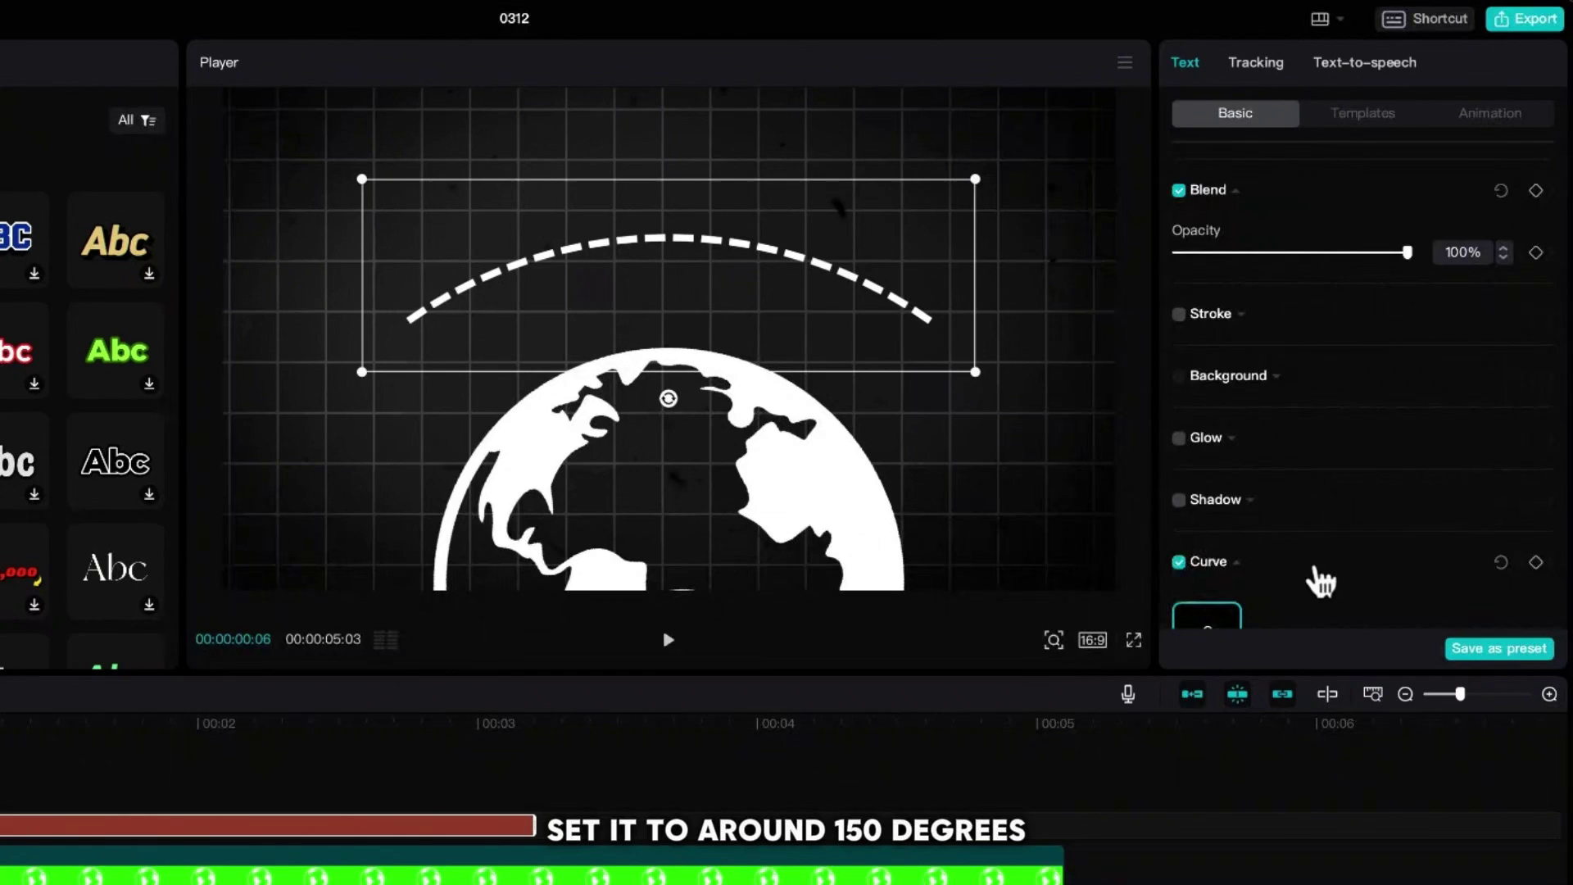
scroll(1311, 574, "down", 4)
mouse_move(1311, 562)
left_mouse_down()
mouse_move(1362, 562)
mouse_move(1341, 562)
left_mouse_up()
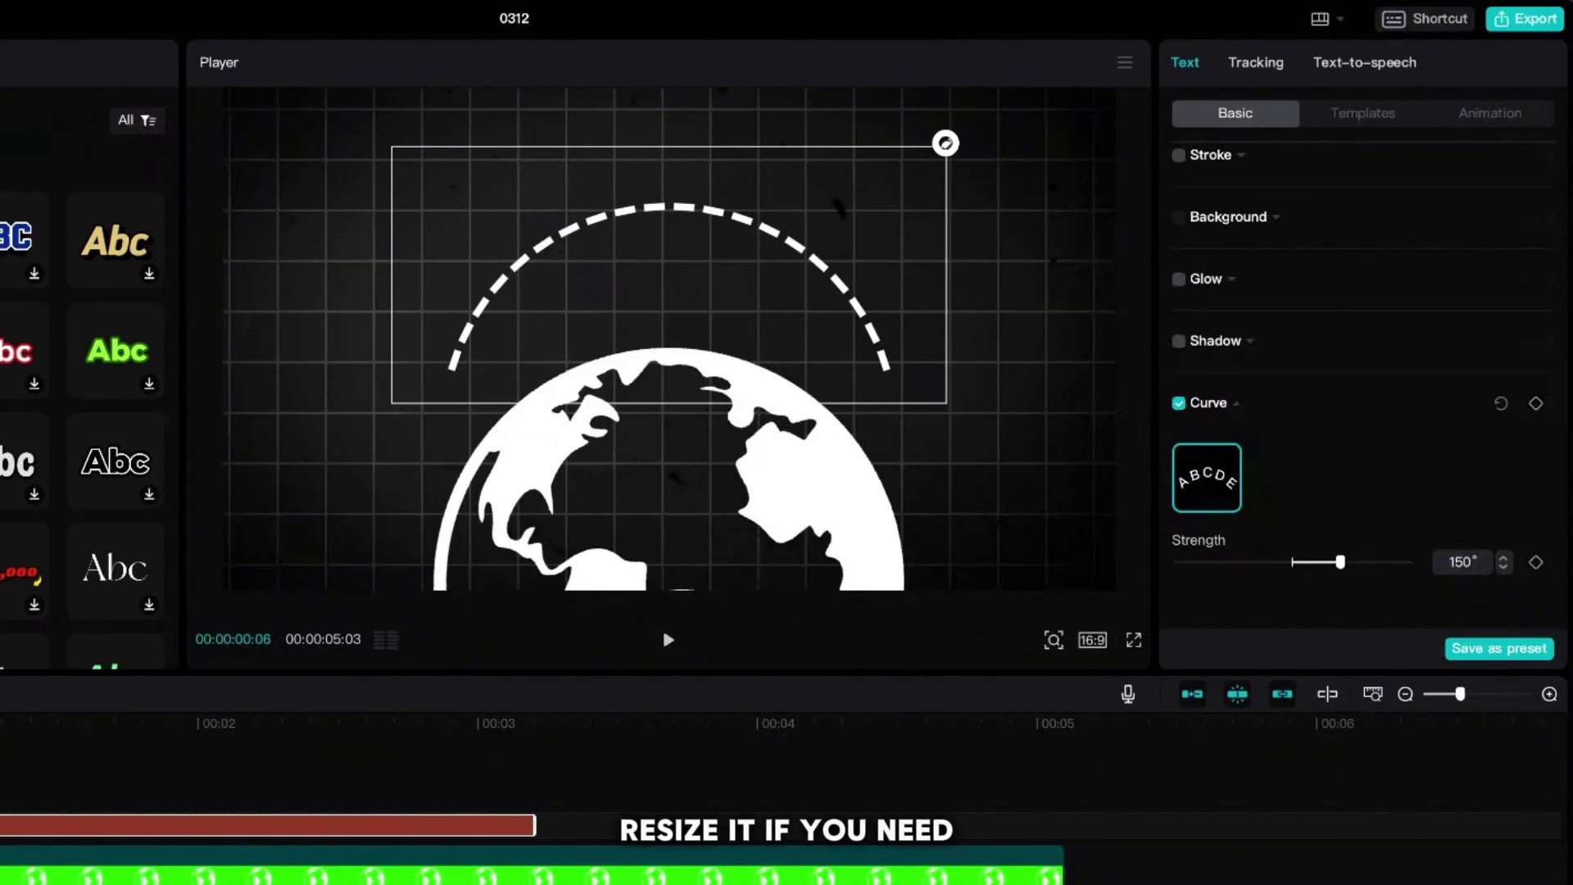
Step: Shrink the arc, move it down over the globe, and extend its clip to about 00:04:26
left_click_drag(945, 143, 905, 175)
left_click_drag(807, 275, 793, 324)
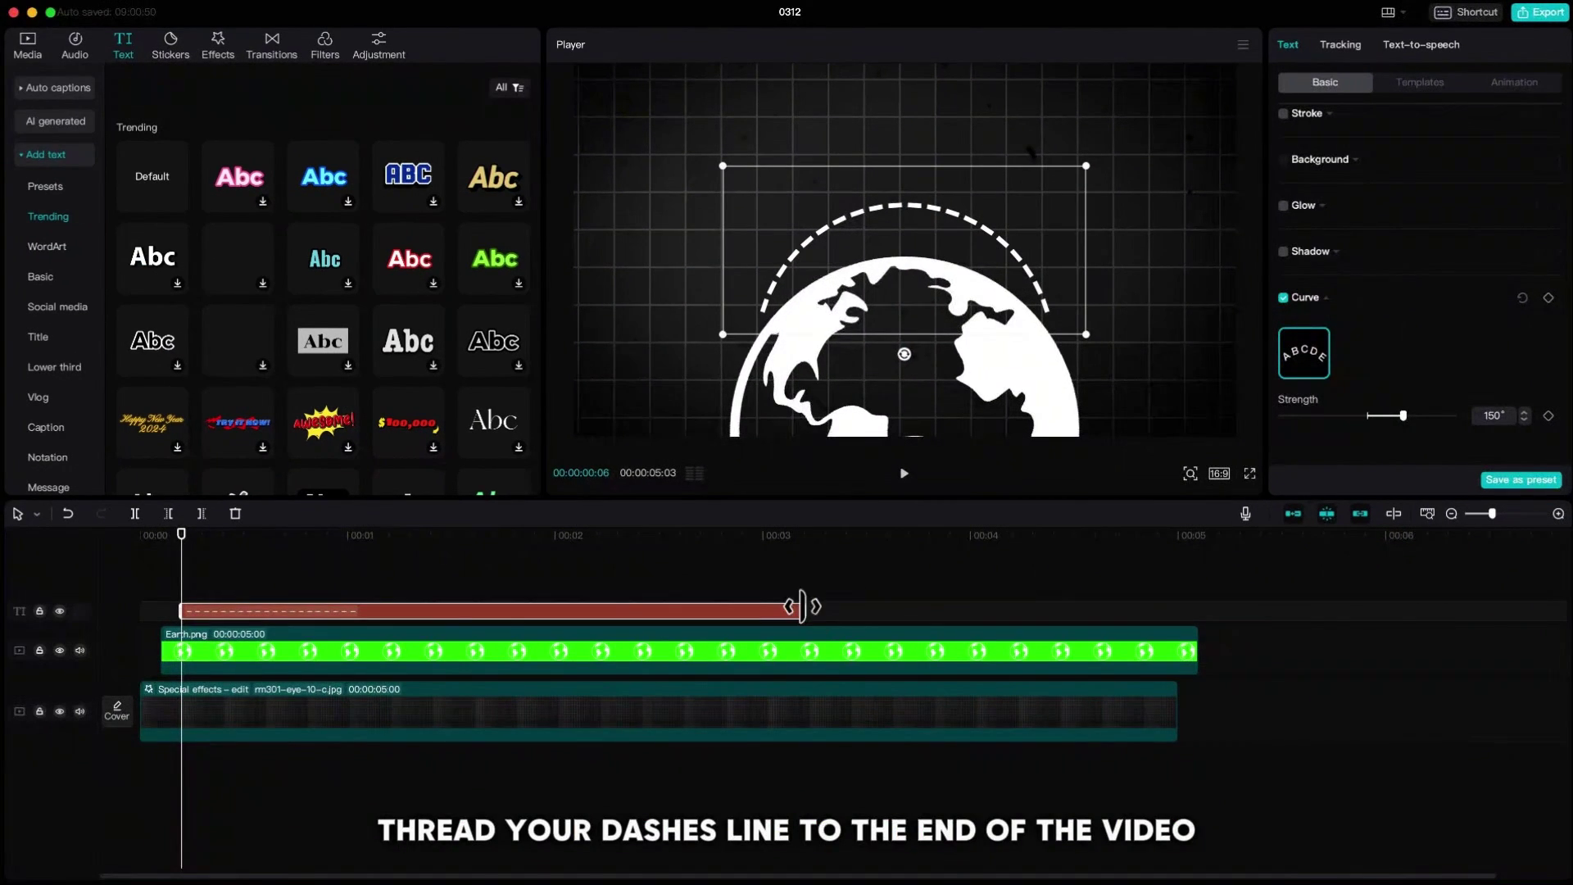
left_click_drag(803, 606, 1179, 615)
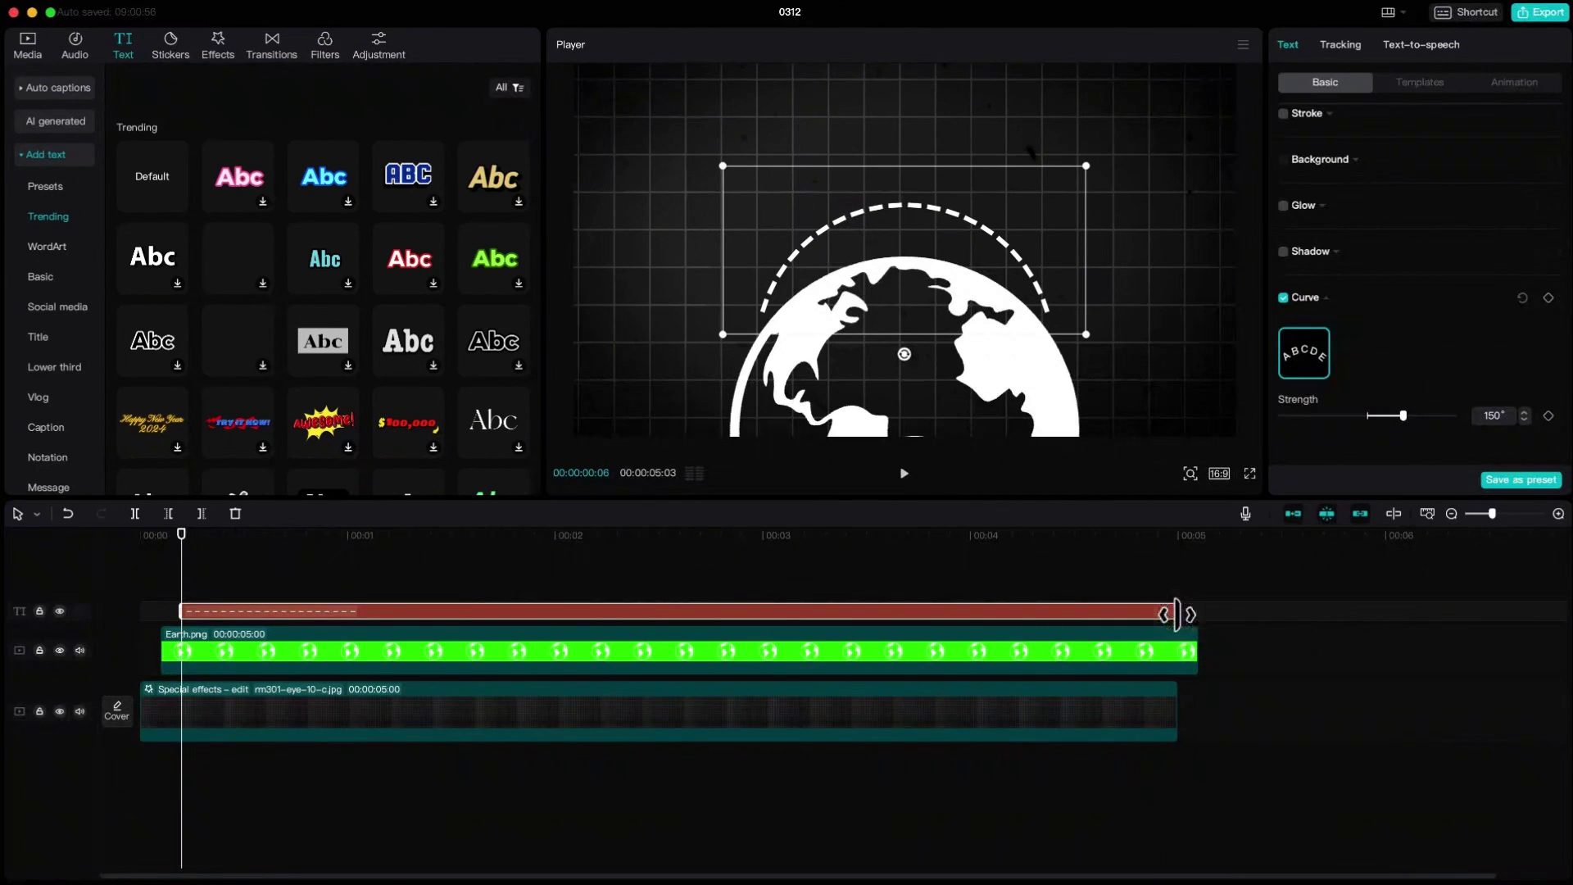
Step: Combine the dashes into a compound clip with a horizontal mask rotated 180°, lowered, feather 4
right_click(653, 621)
left_click(696, 793)
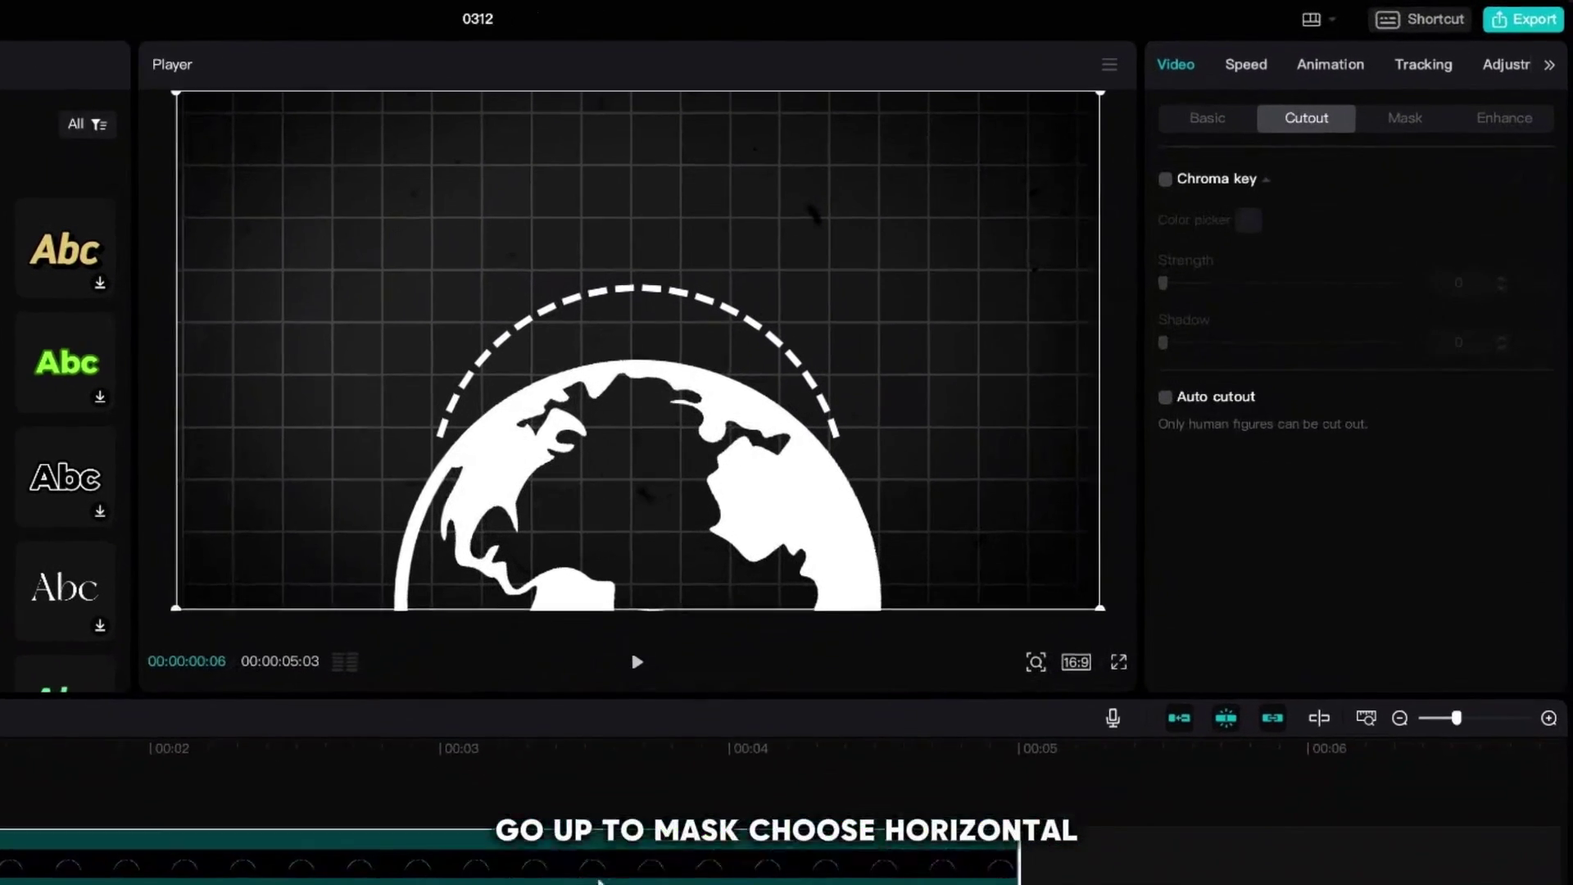
left_click(1457, 84)
left_click(1276, 260)
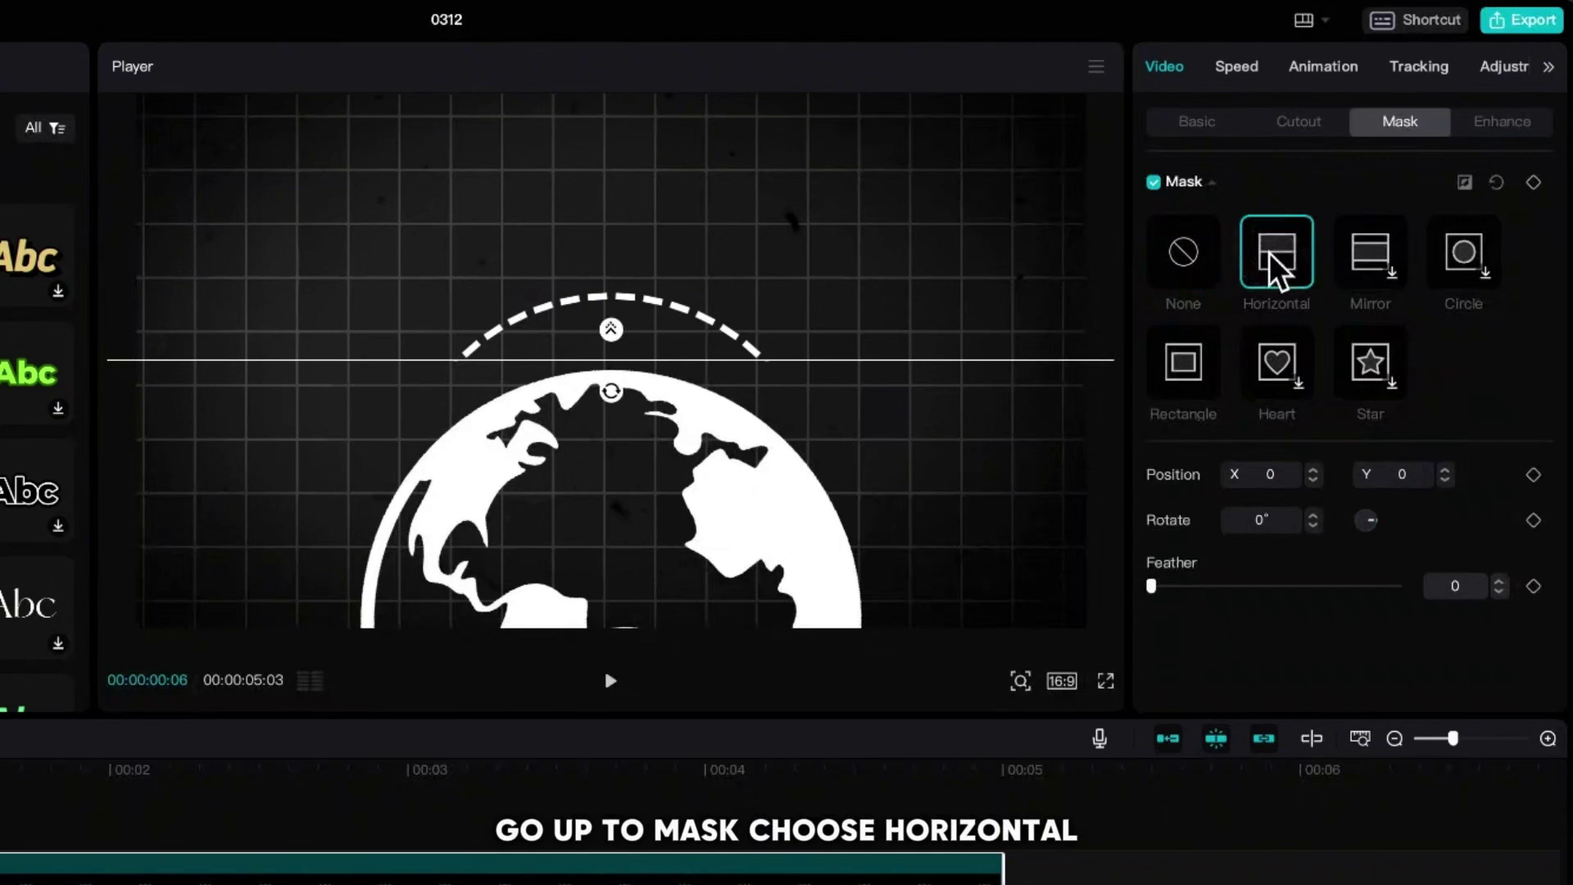
left_click_drag(617, 398, 600, 262)
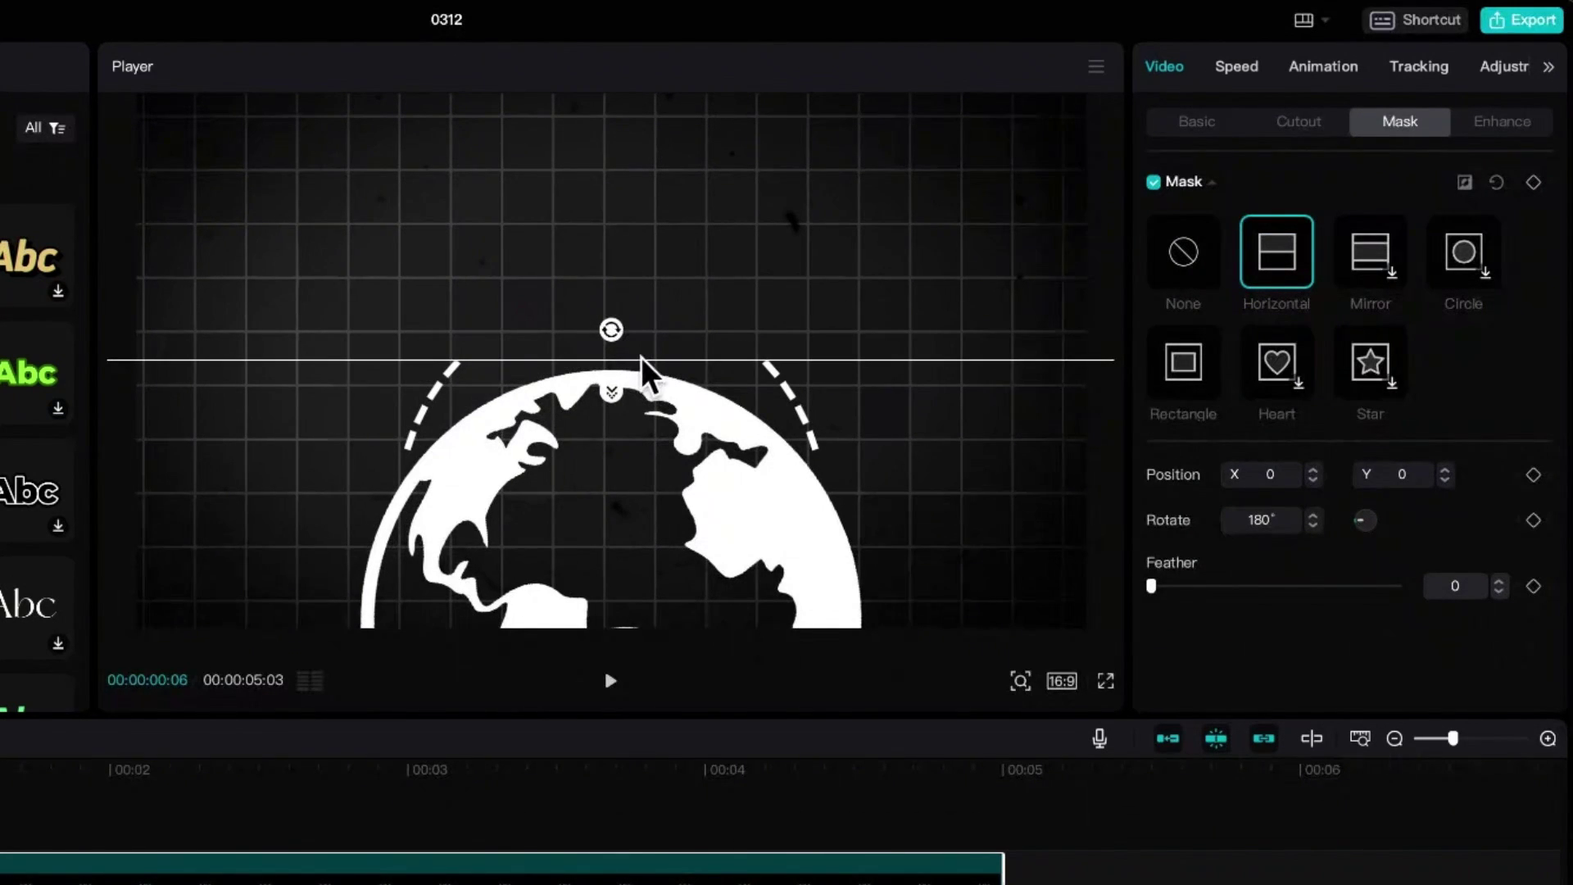
left_click_drag(647, 365, 646, 468)
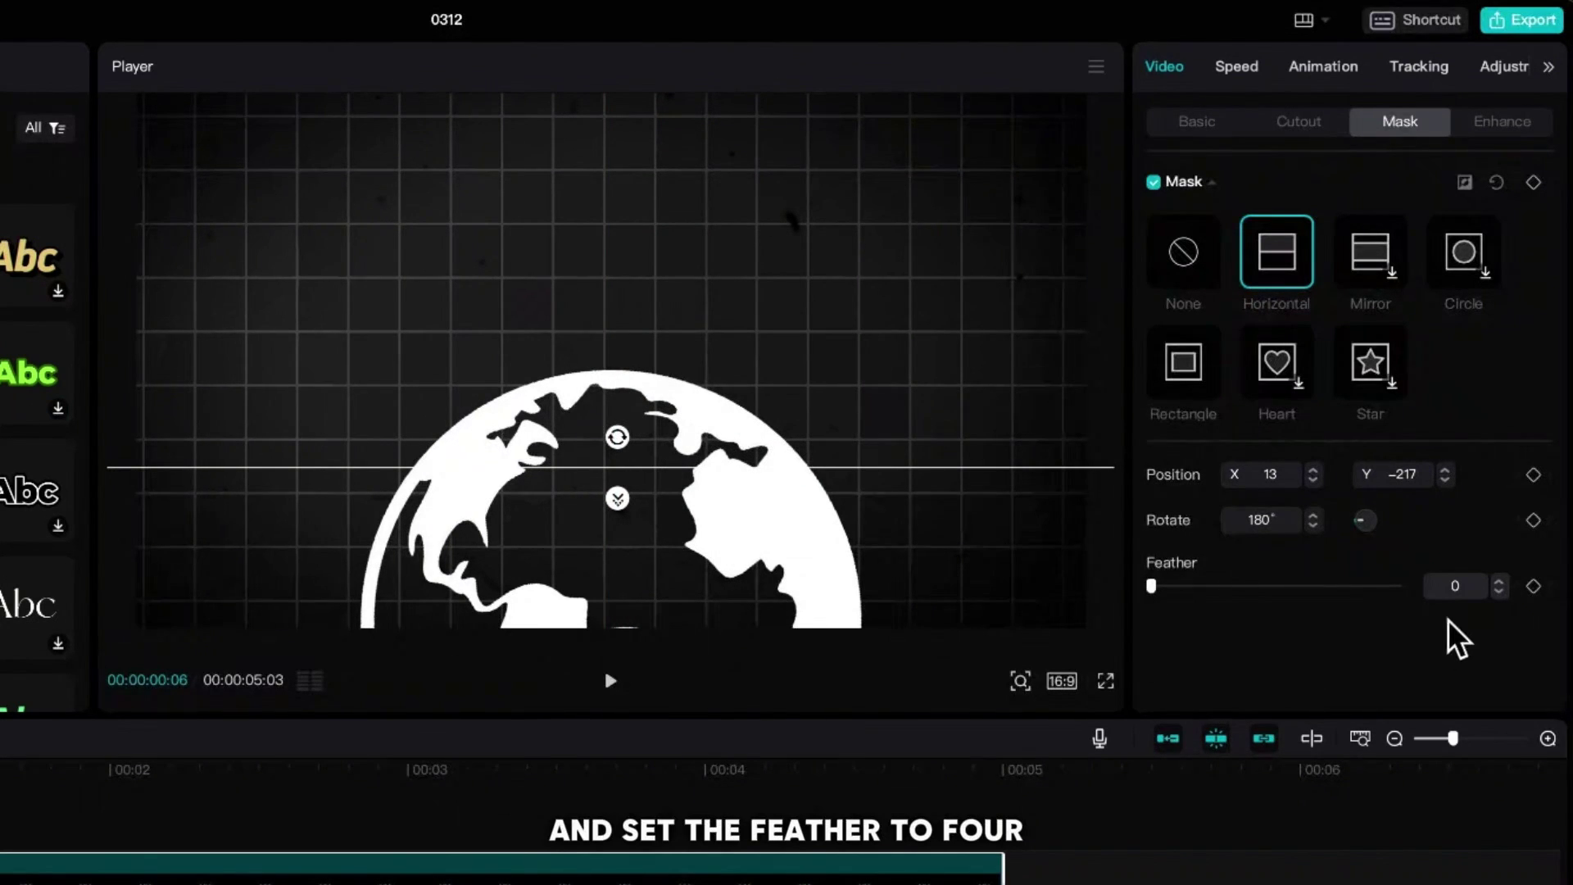
left_click(1500, 582)
left_click(1501, 582)
left_click(1500, 582)
left_click(1500, 582)
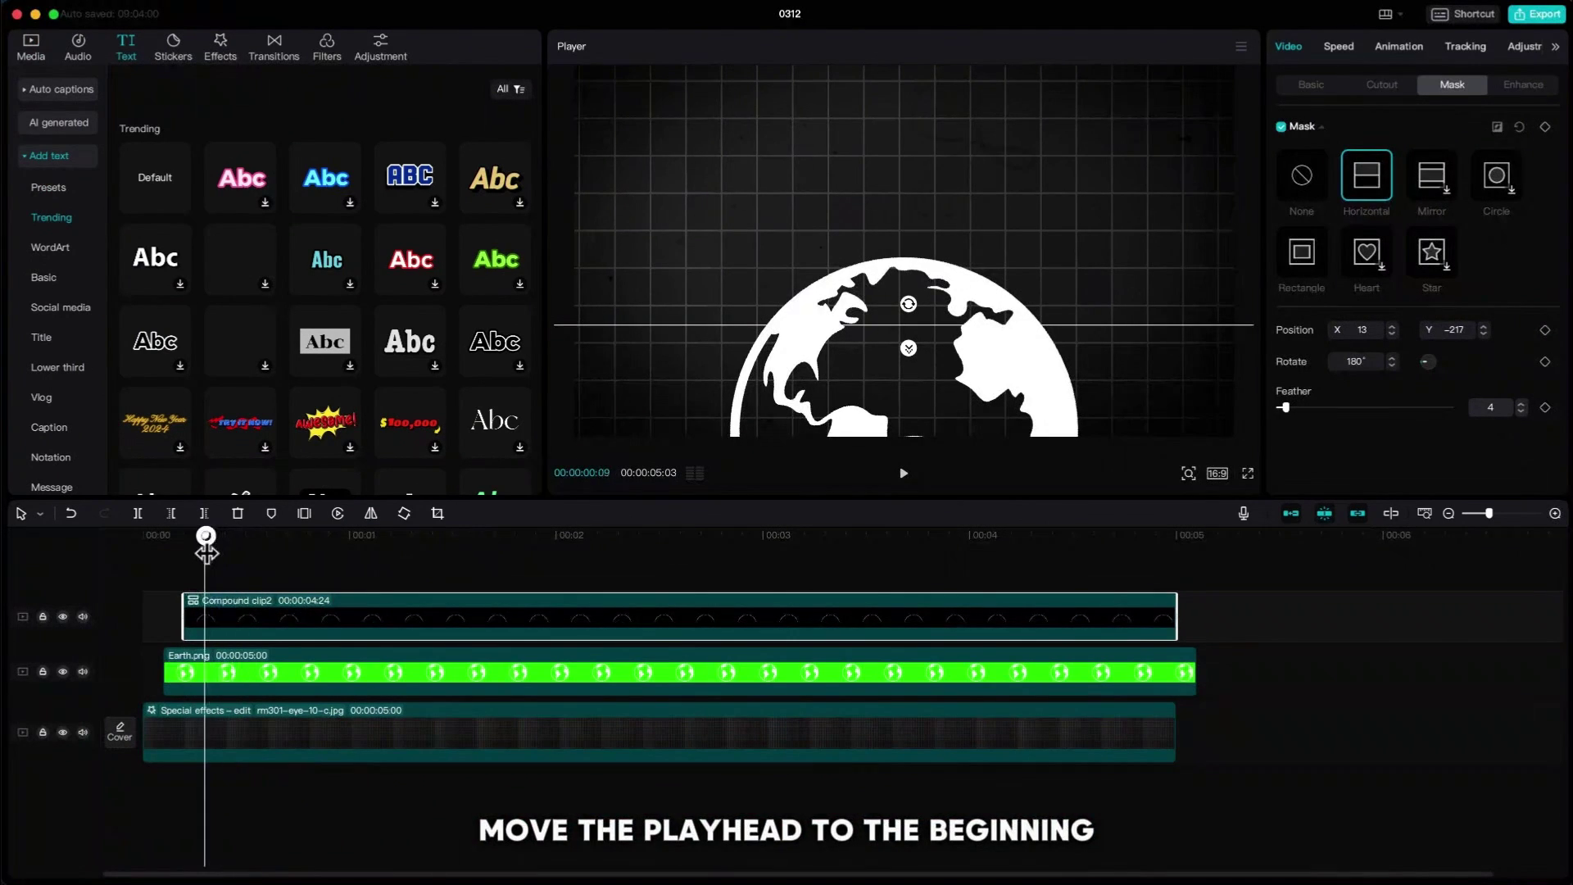
Step: Keyframe the mask rotation from 180° at the start to 0° near four seconds
left_click_drag(206, 552, 187, 548)
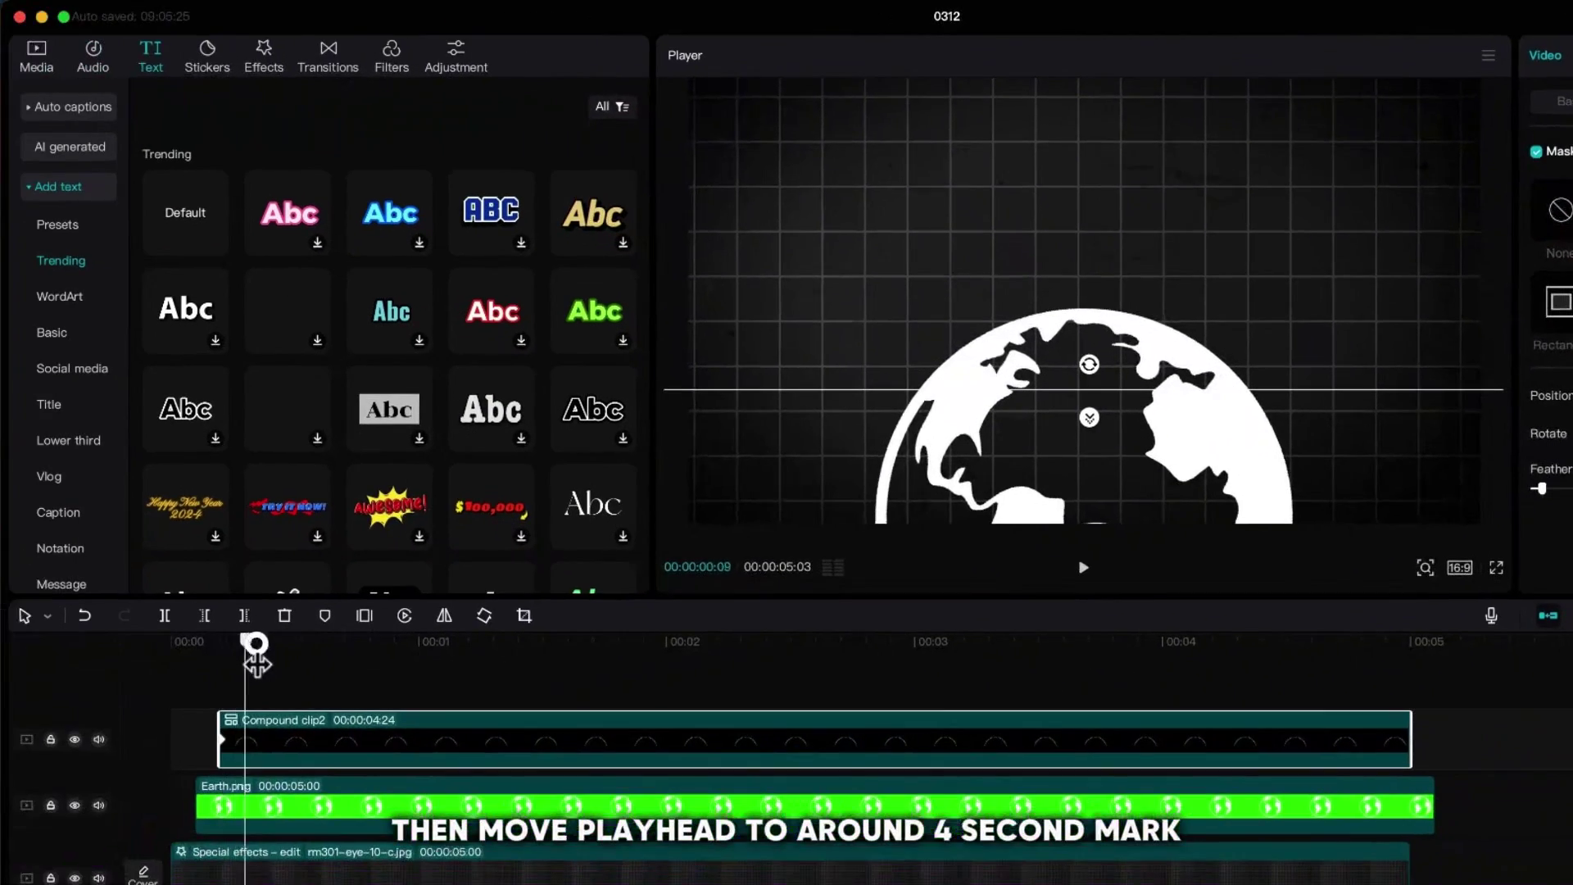
left_click_drag(253, 664, 1182, 673)
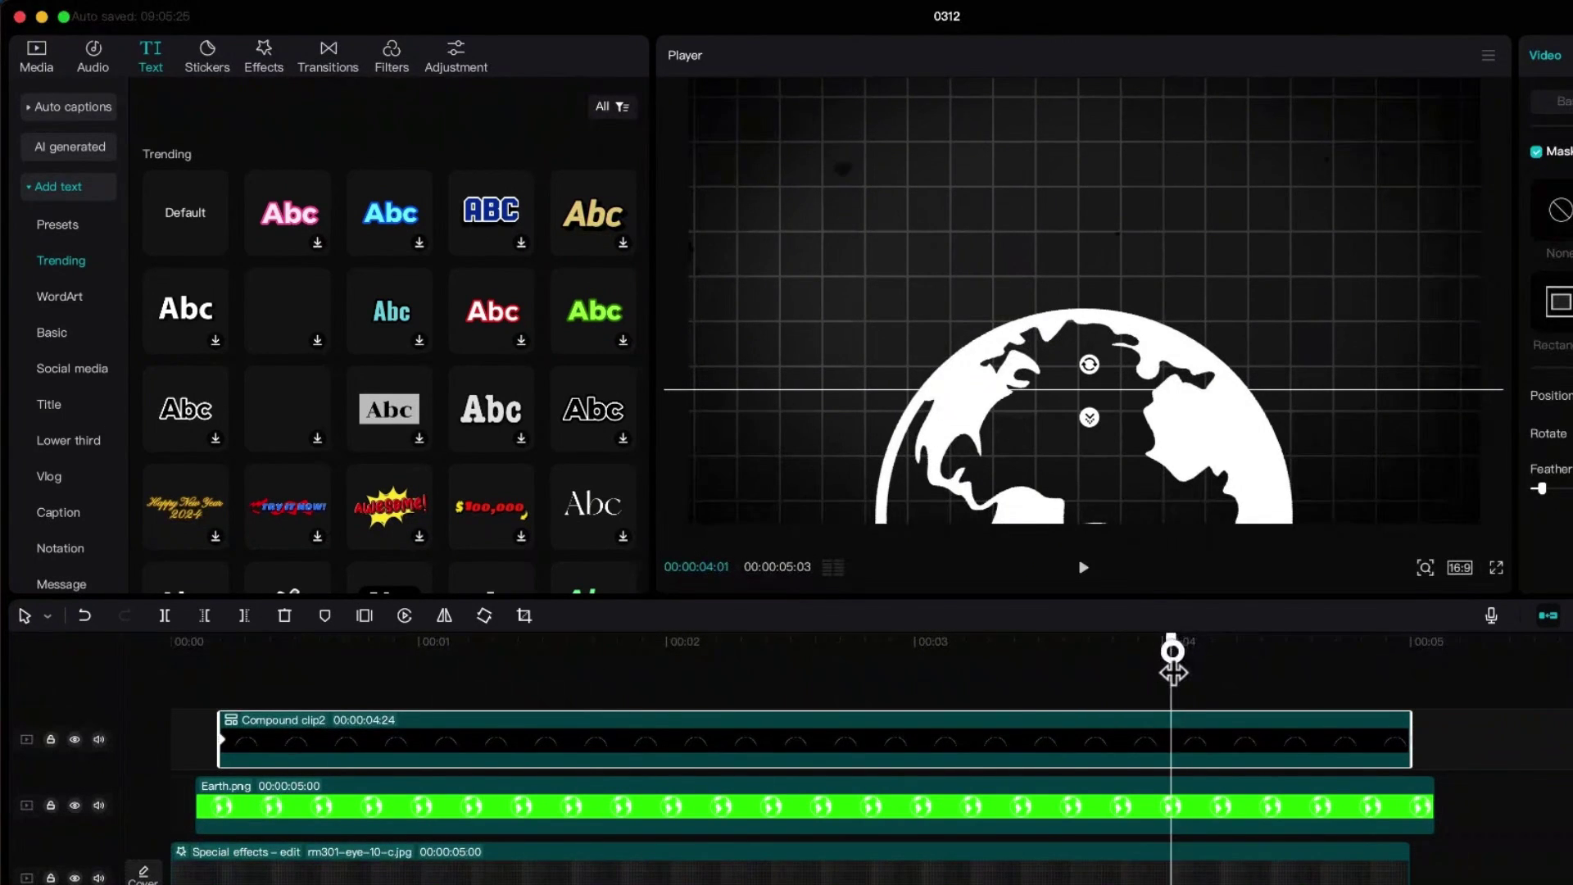
left_click_drag(1092, 365, 1064, 420)
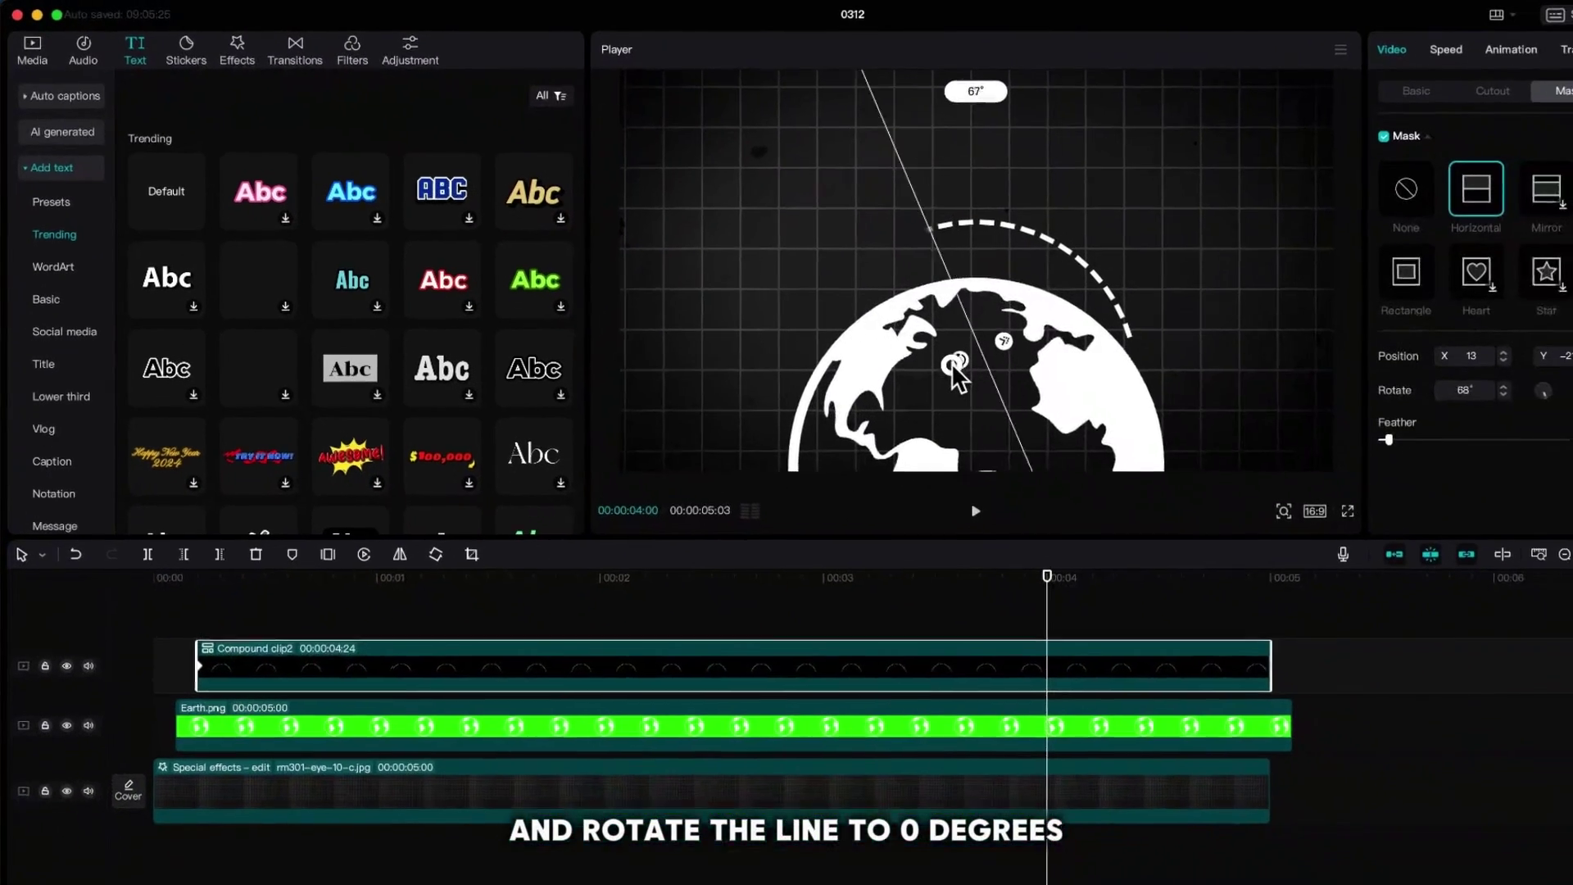
left_click_drag(957, 379, 987, 389)
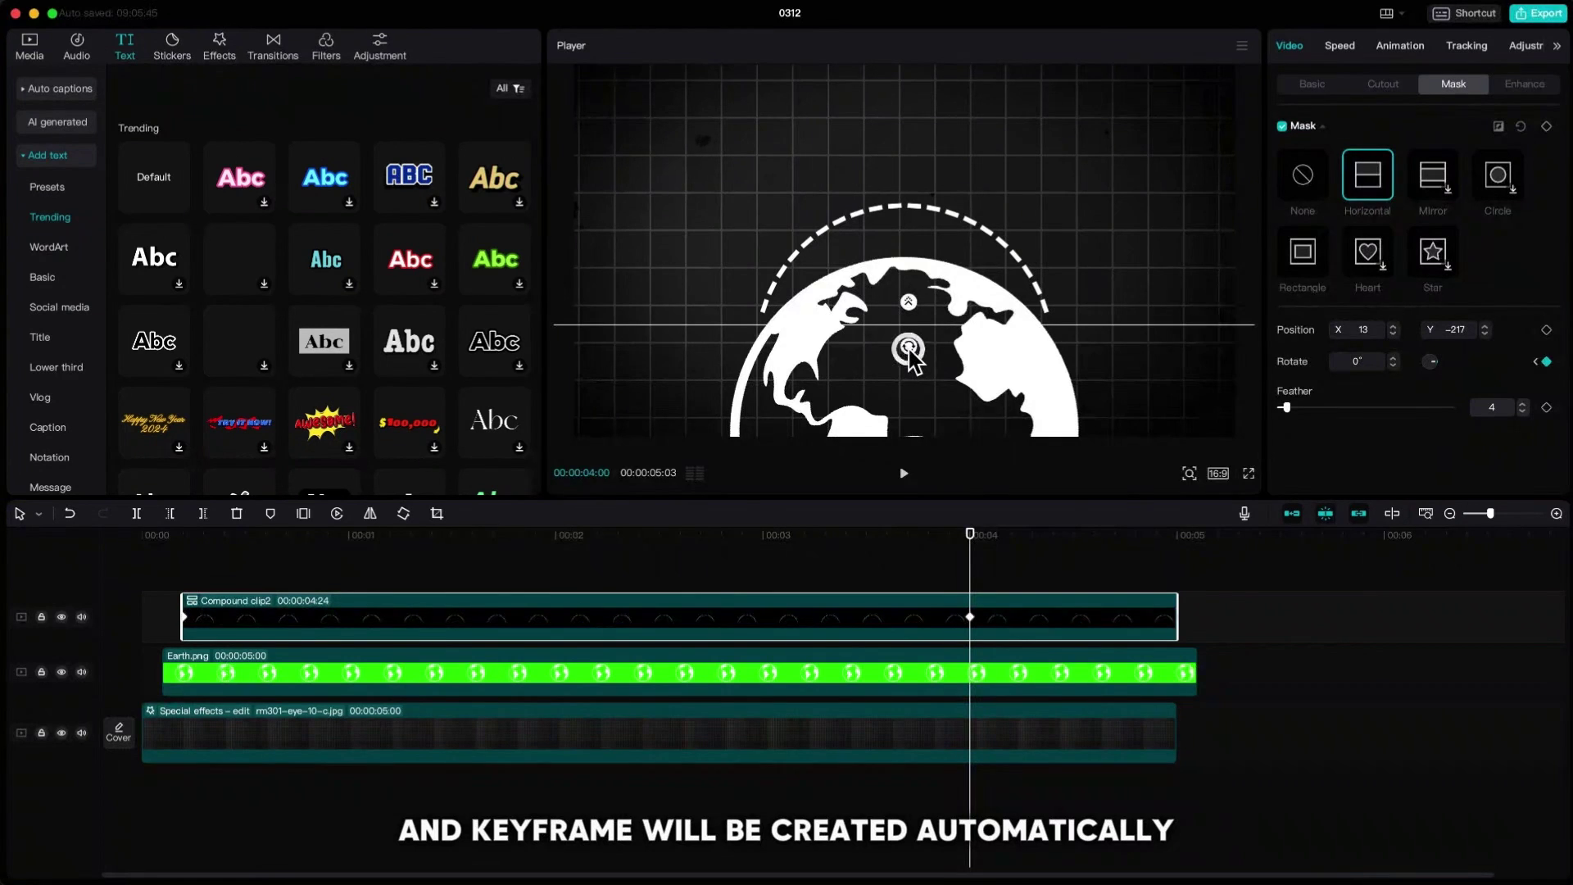
left_click_drag(967, 545, 183, 578)
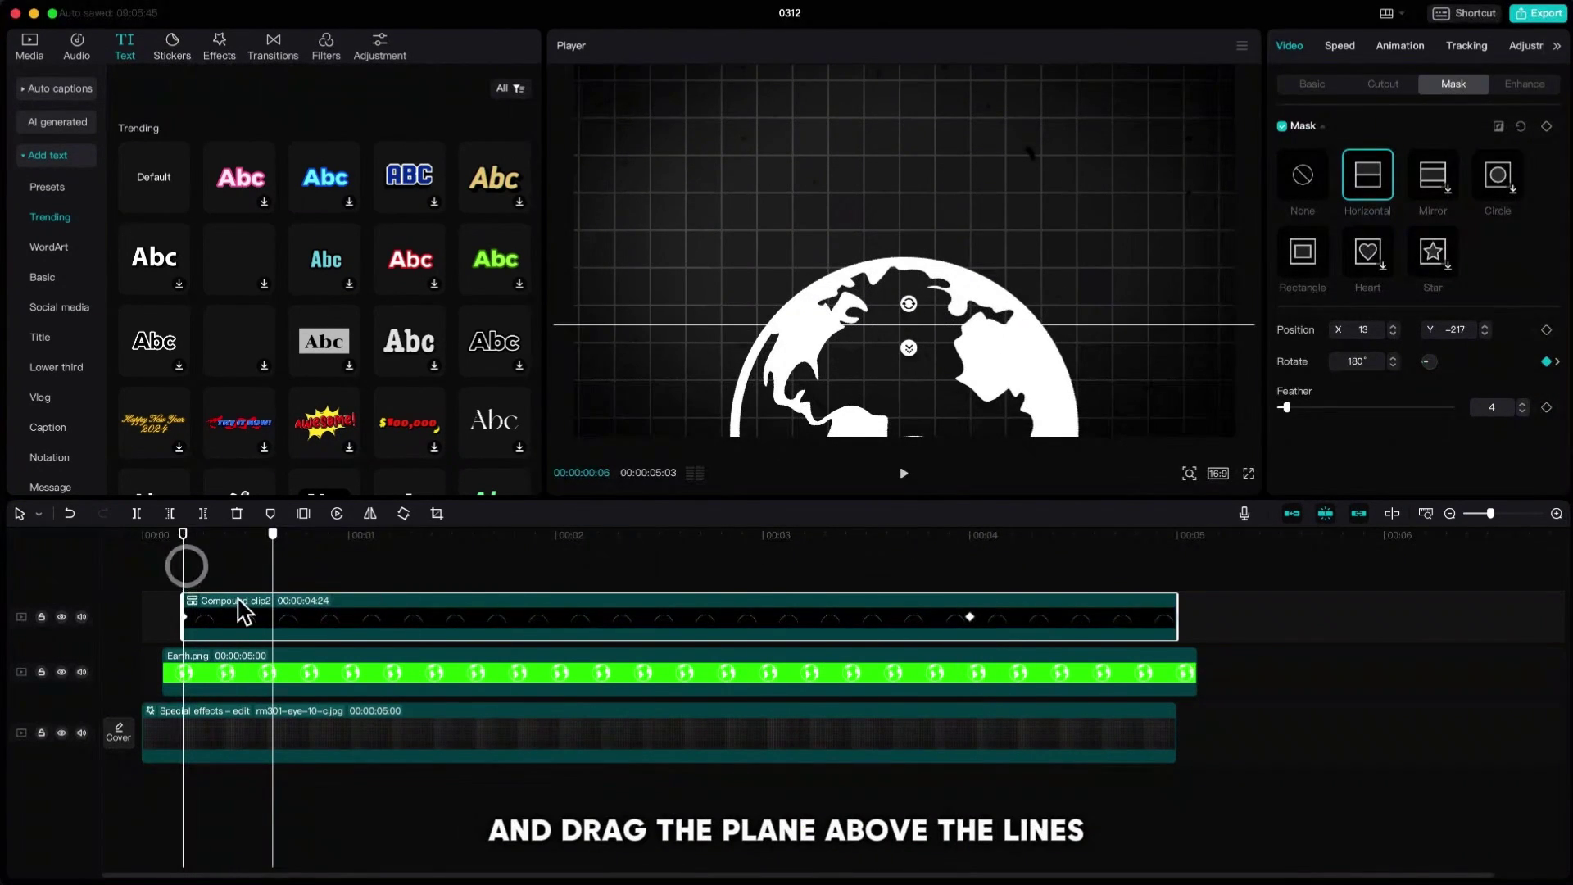
Step: Place Airplane.png on a new top track and chroma-key out its green background
left_click(29, 46)
left_click_drag(264, 315, 191, 598)
left_click(1383, 84)
left_click(1282, 128)
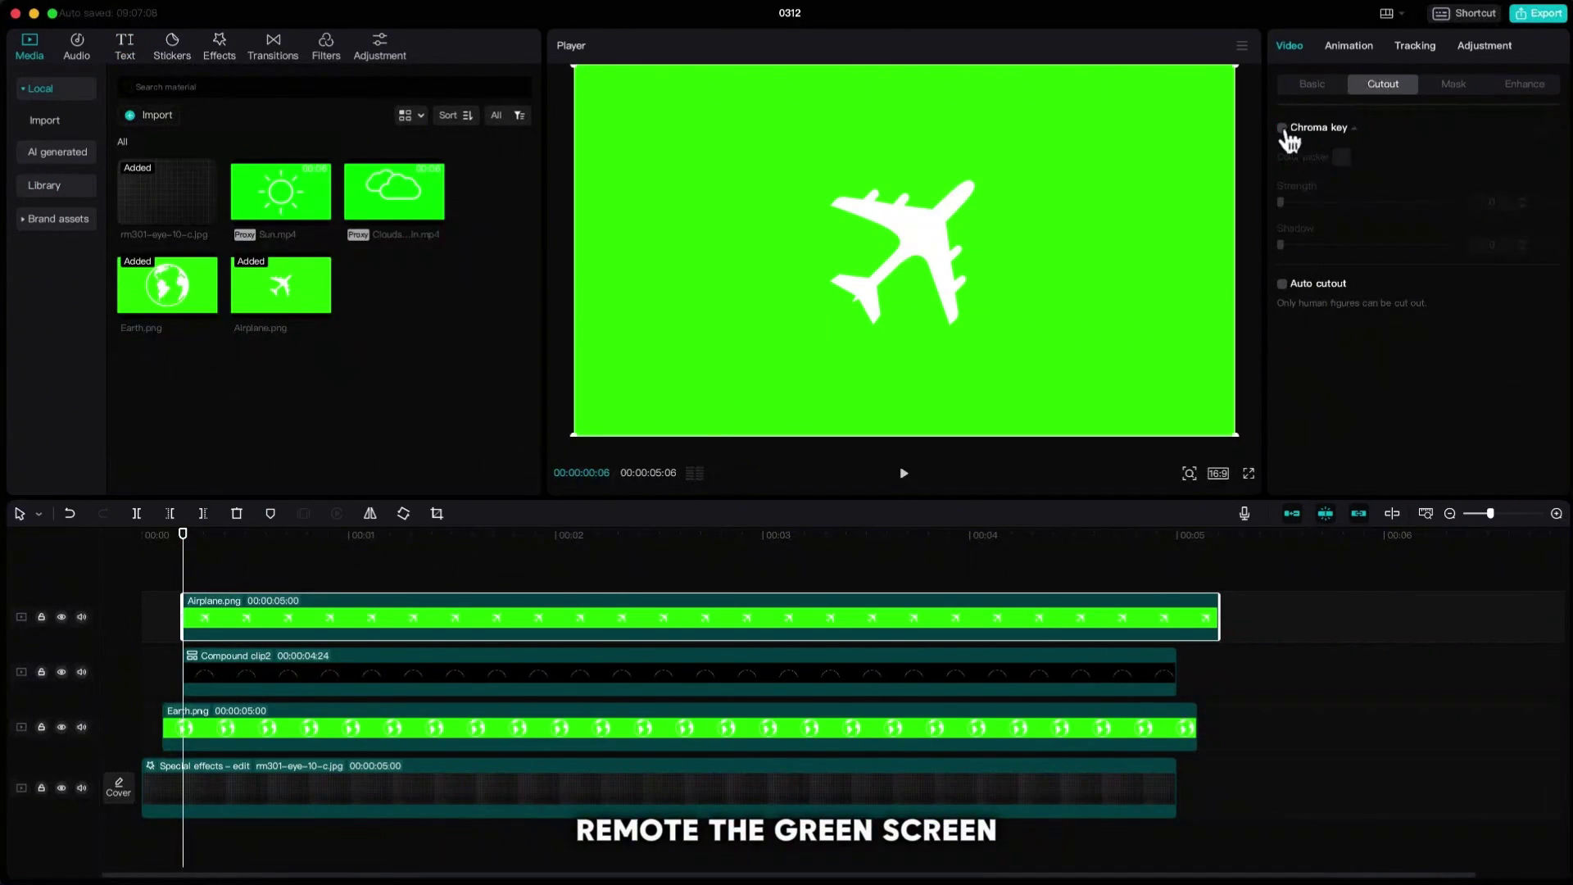
left_click(1341, 158)
left_click(1144, 235)
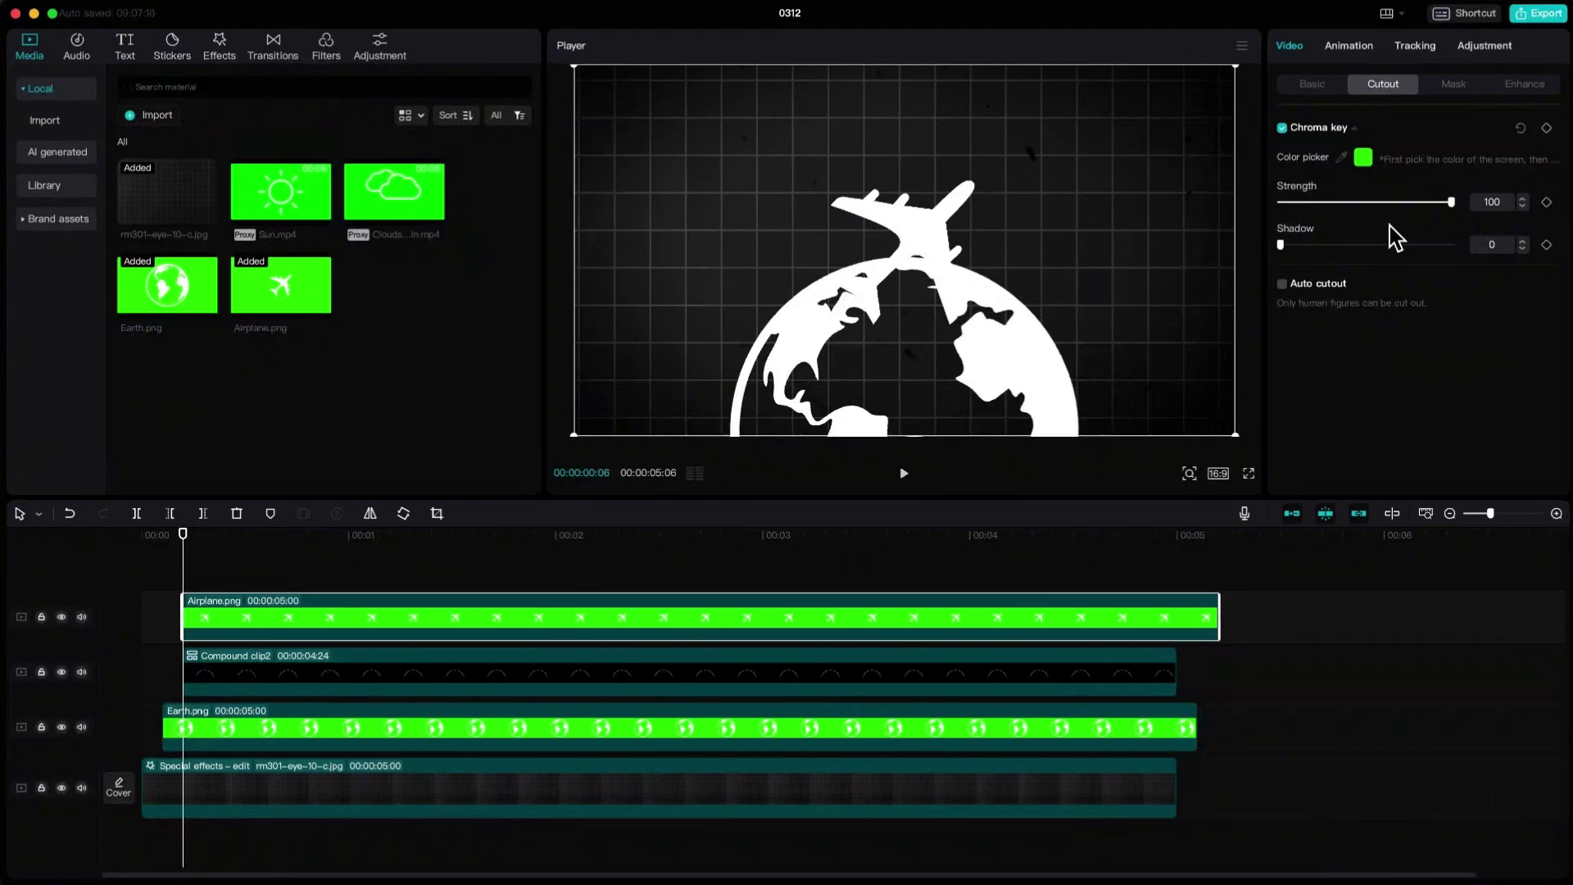
Step: Scale the airplane to 22%, rotate it to -71° and move it to X 760
left_click(1291, 84)
left_click_drag(1310, 170, 1292, 173)
left_click_drag(904, 338, 1007, 208)
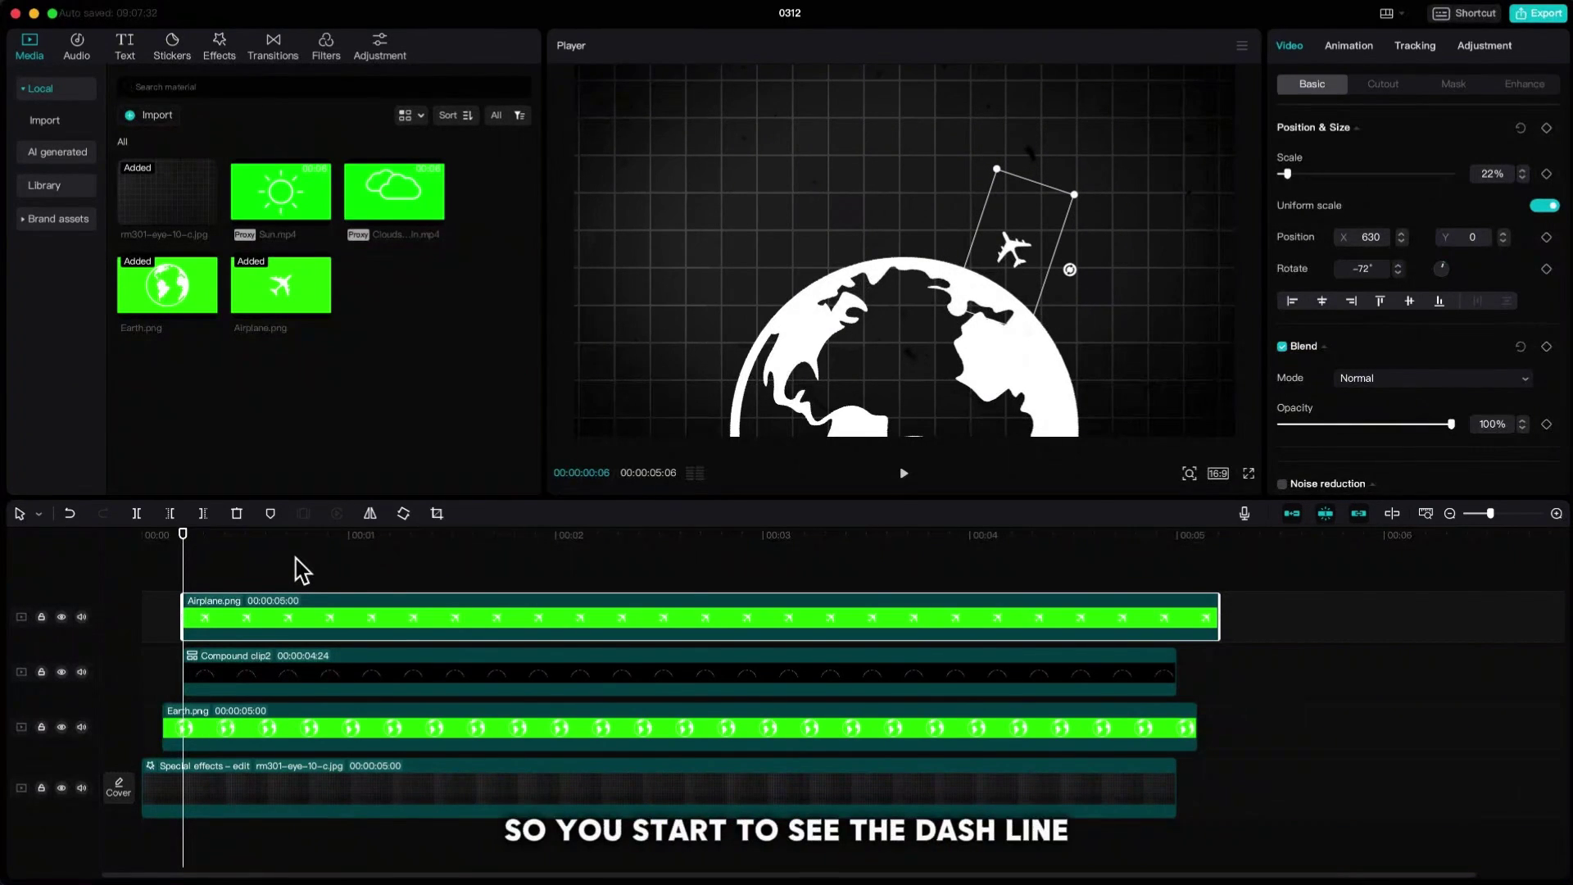
key("Right")
key("Right")
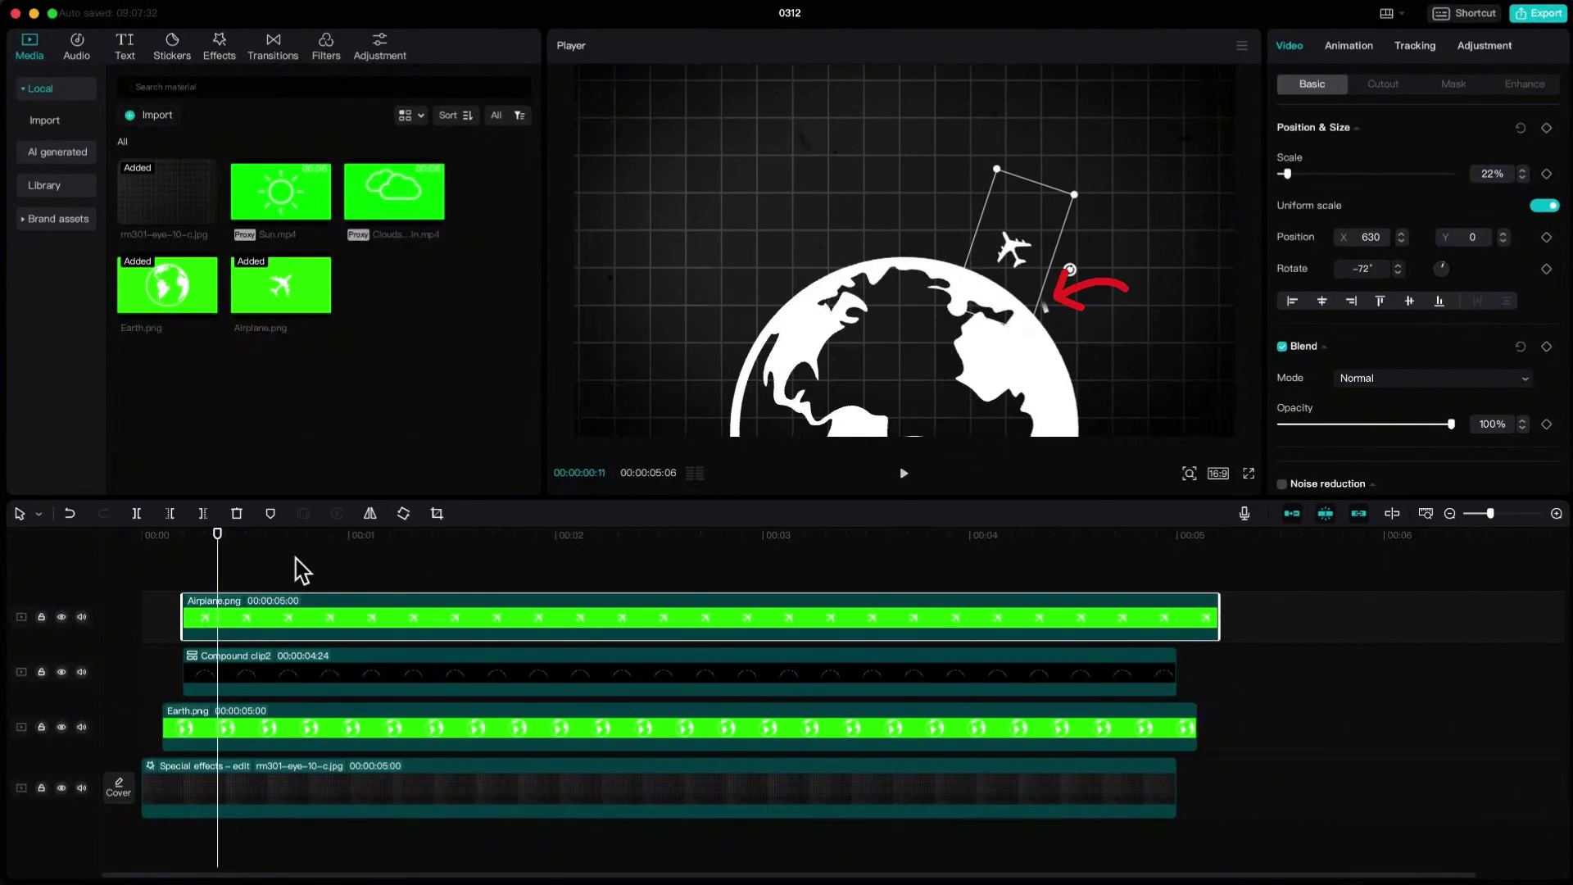
Step: Keyframe the airplane's position and rotation step by step so it follows the dashed arc
left_click_drag(1007, 248, 1040, 322)
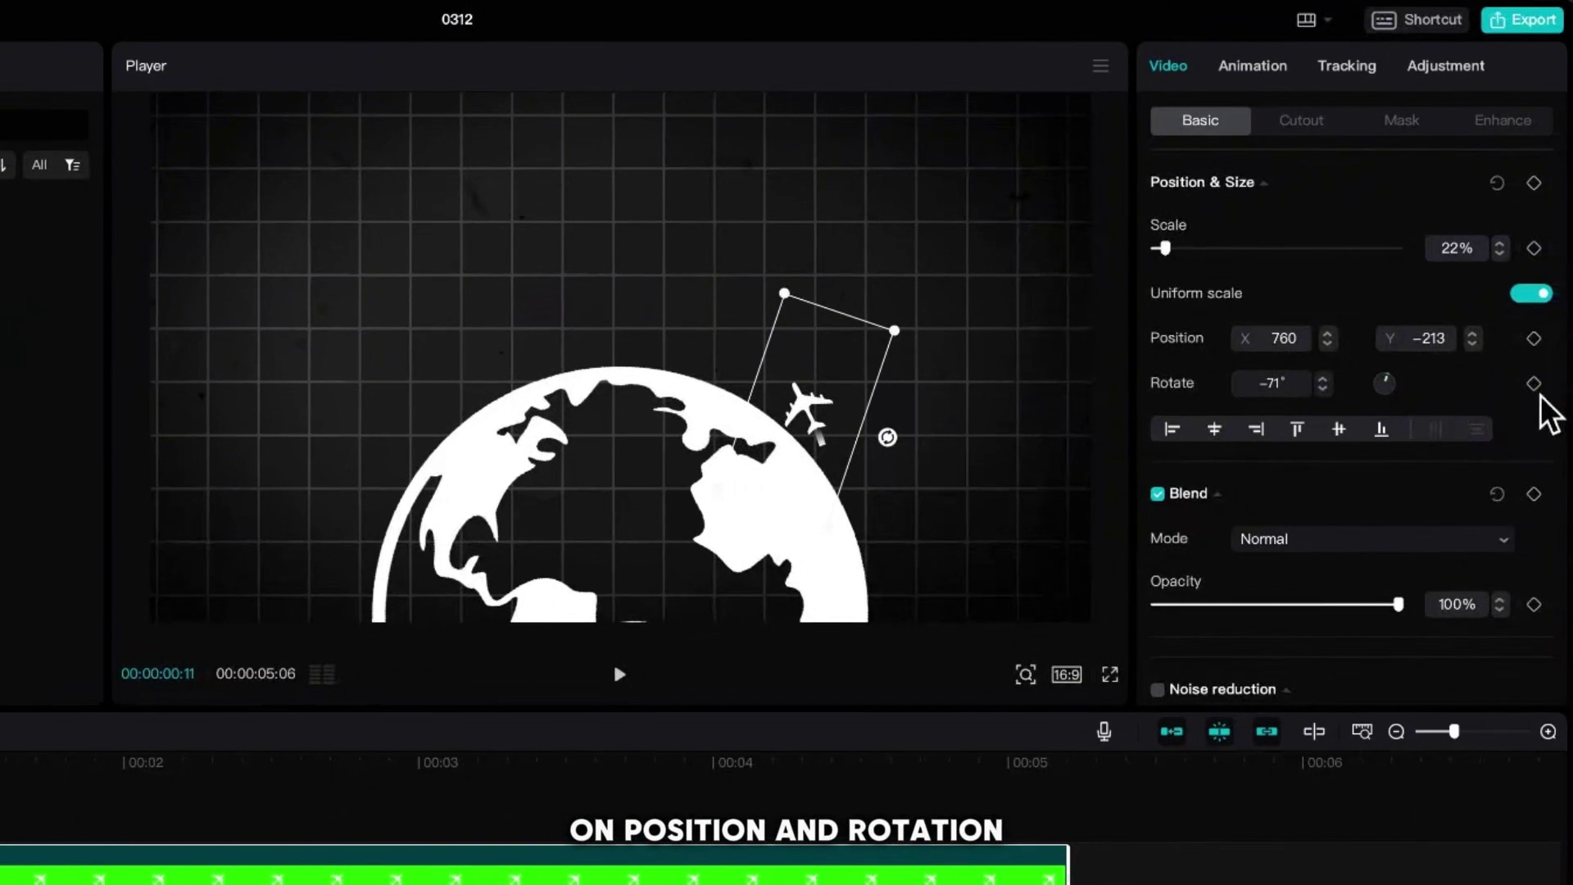
left_click(1534, 384)
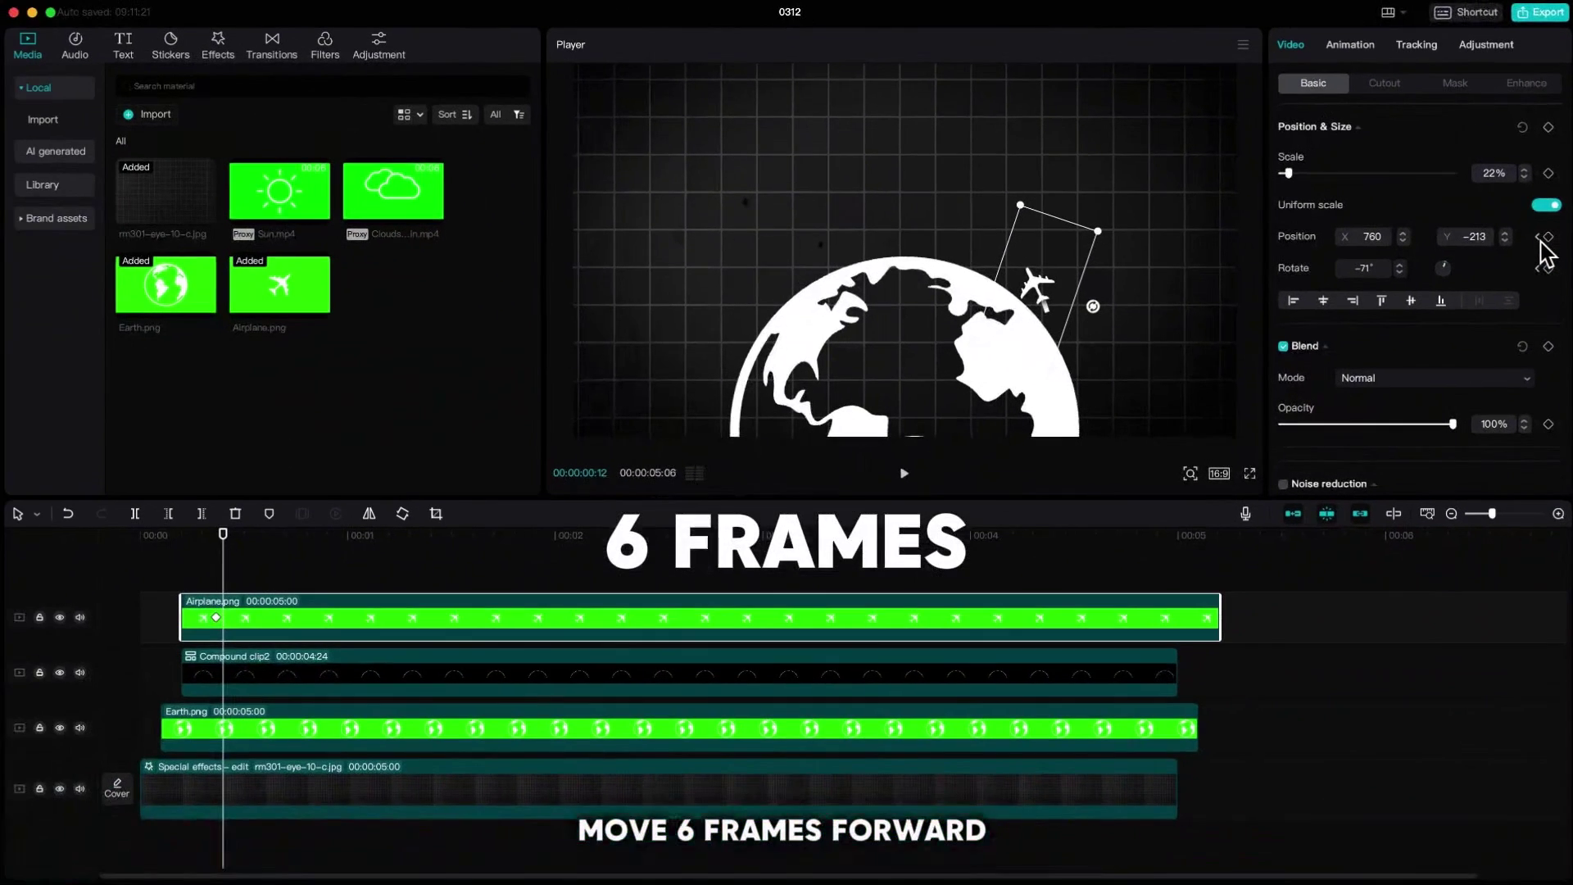
key("Right")
key("Right")
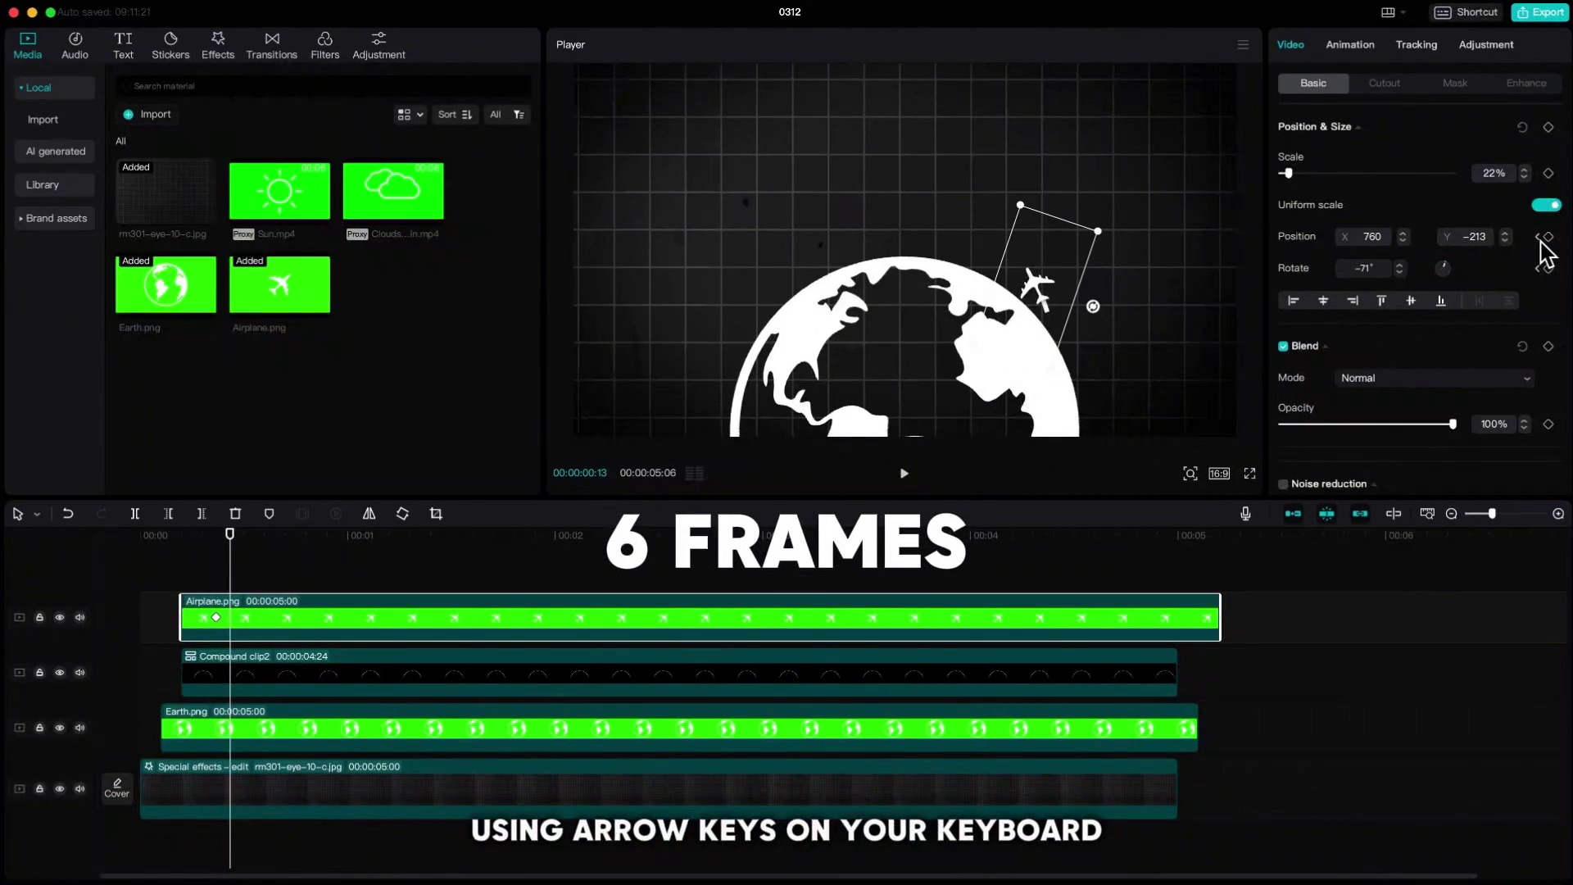
key("Right")
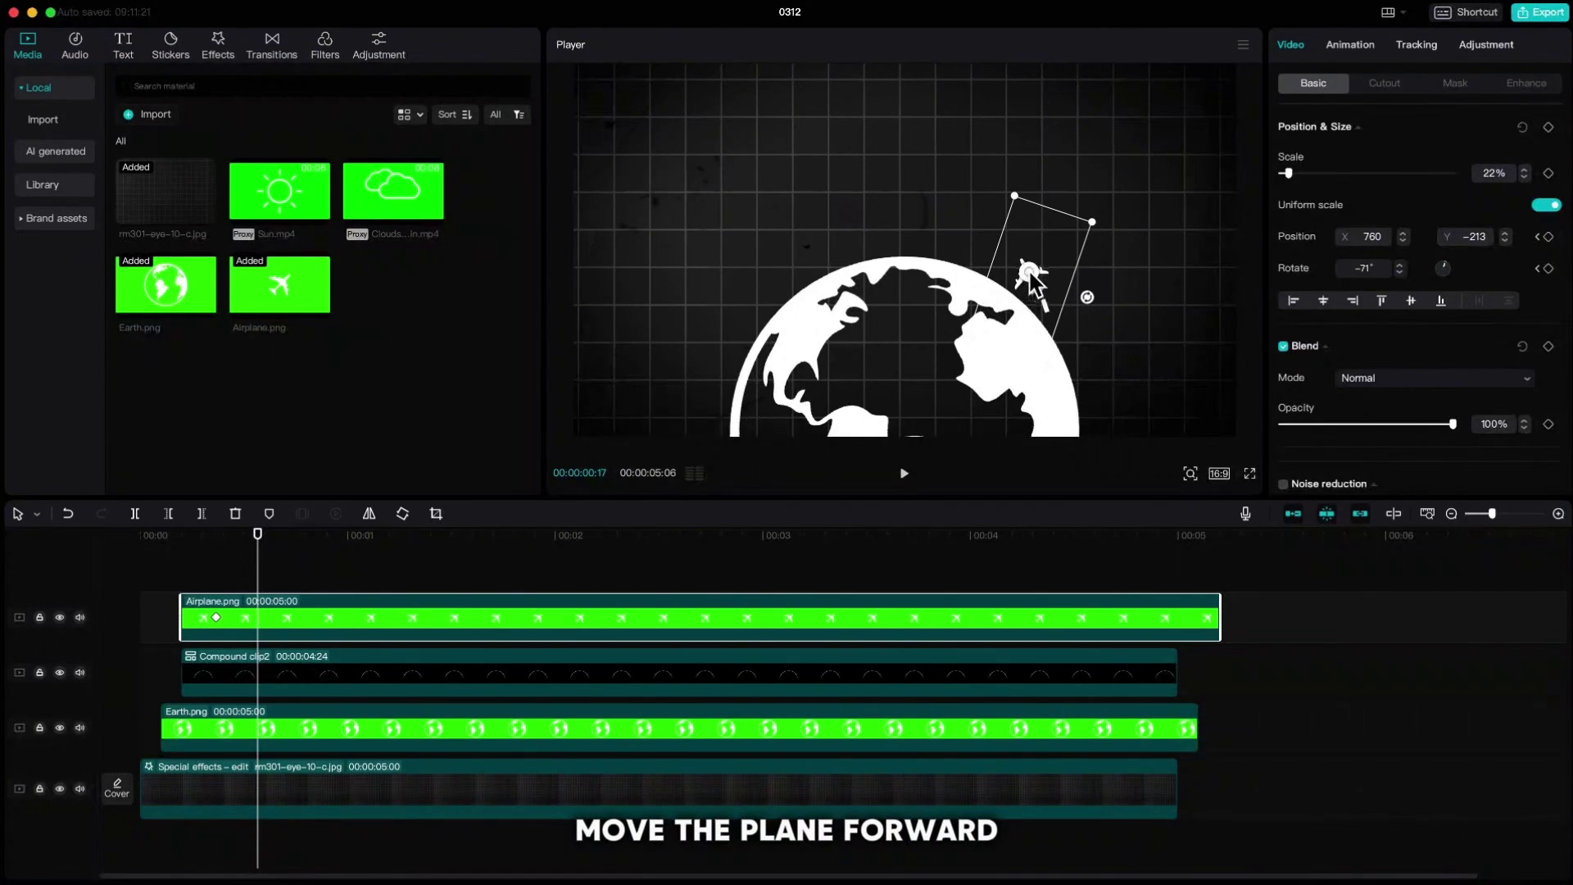
left_click_drag(1031, 275, 1031, 270)
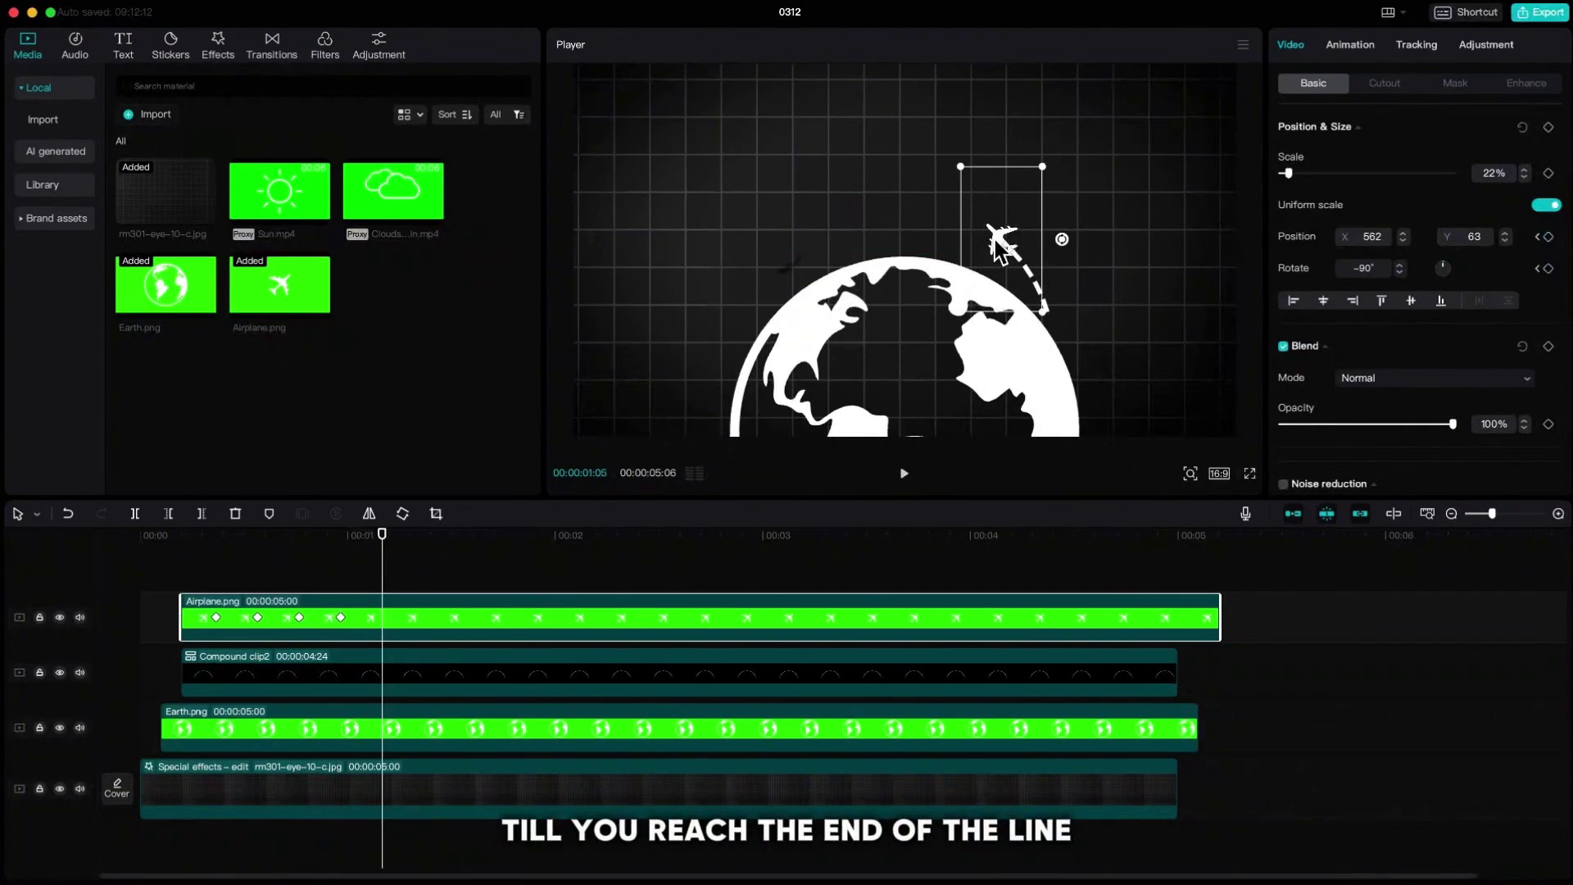
left_click_drag(999, 245, 768, 318)
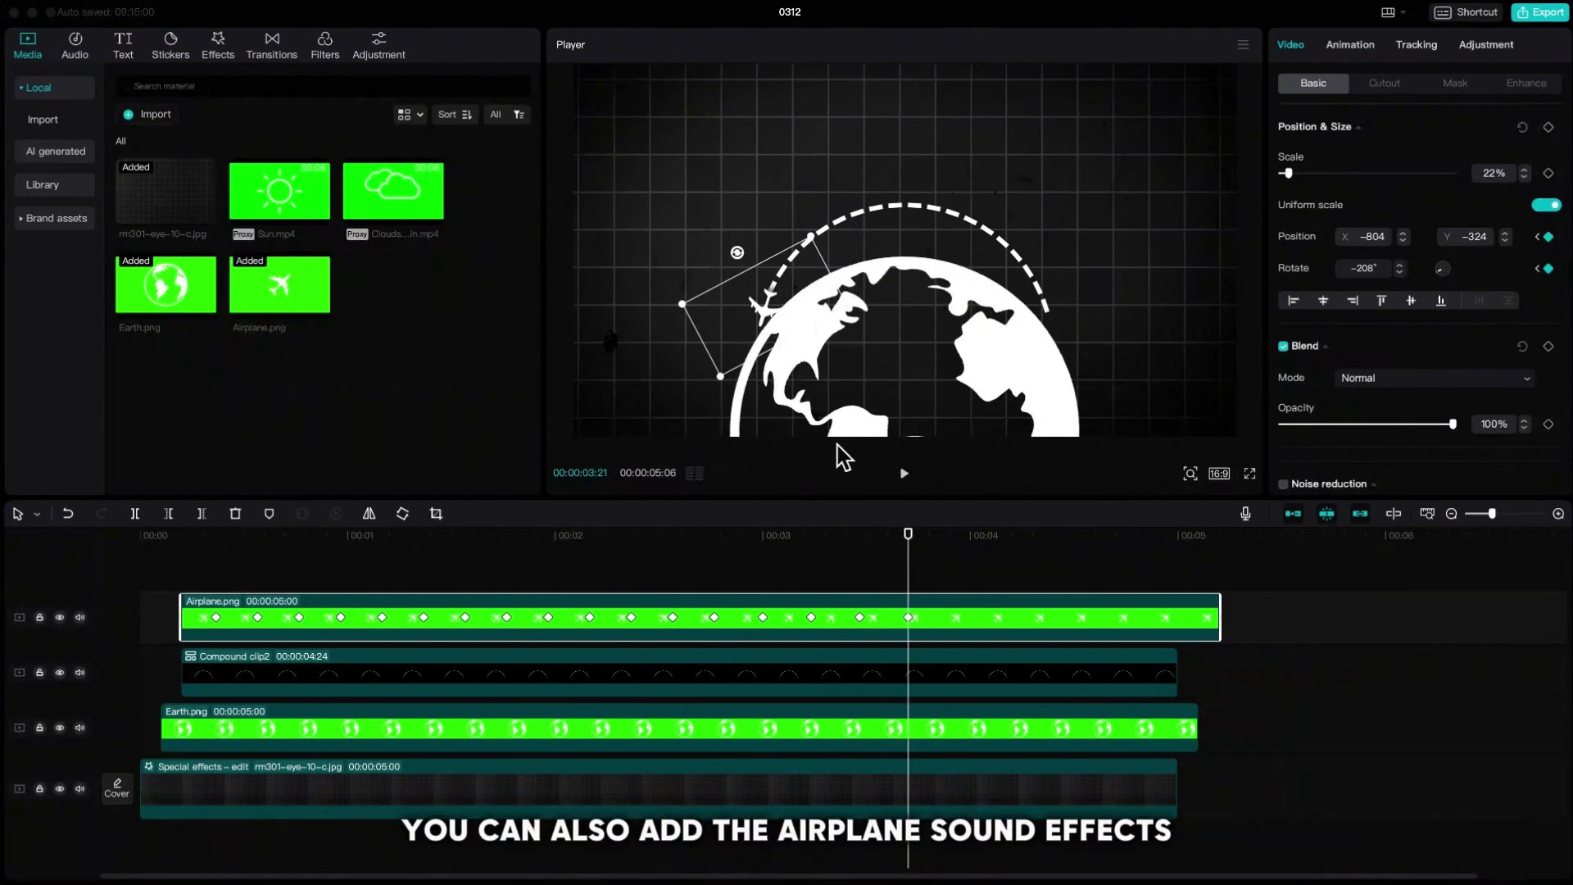
left_click_drag(910, 547, 187, 577)
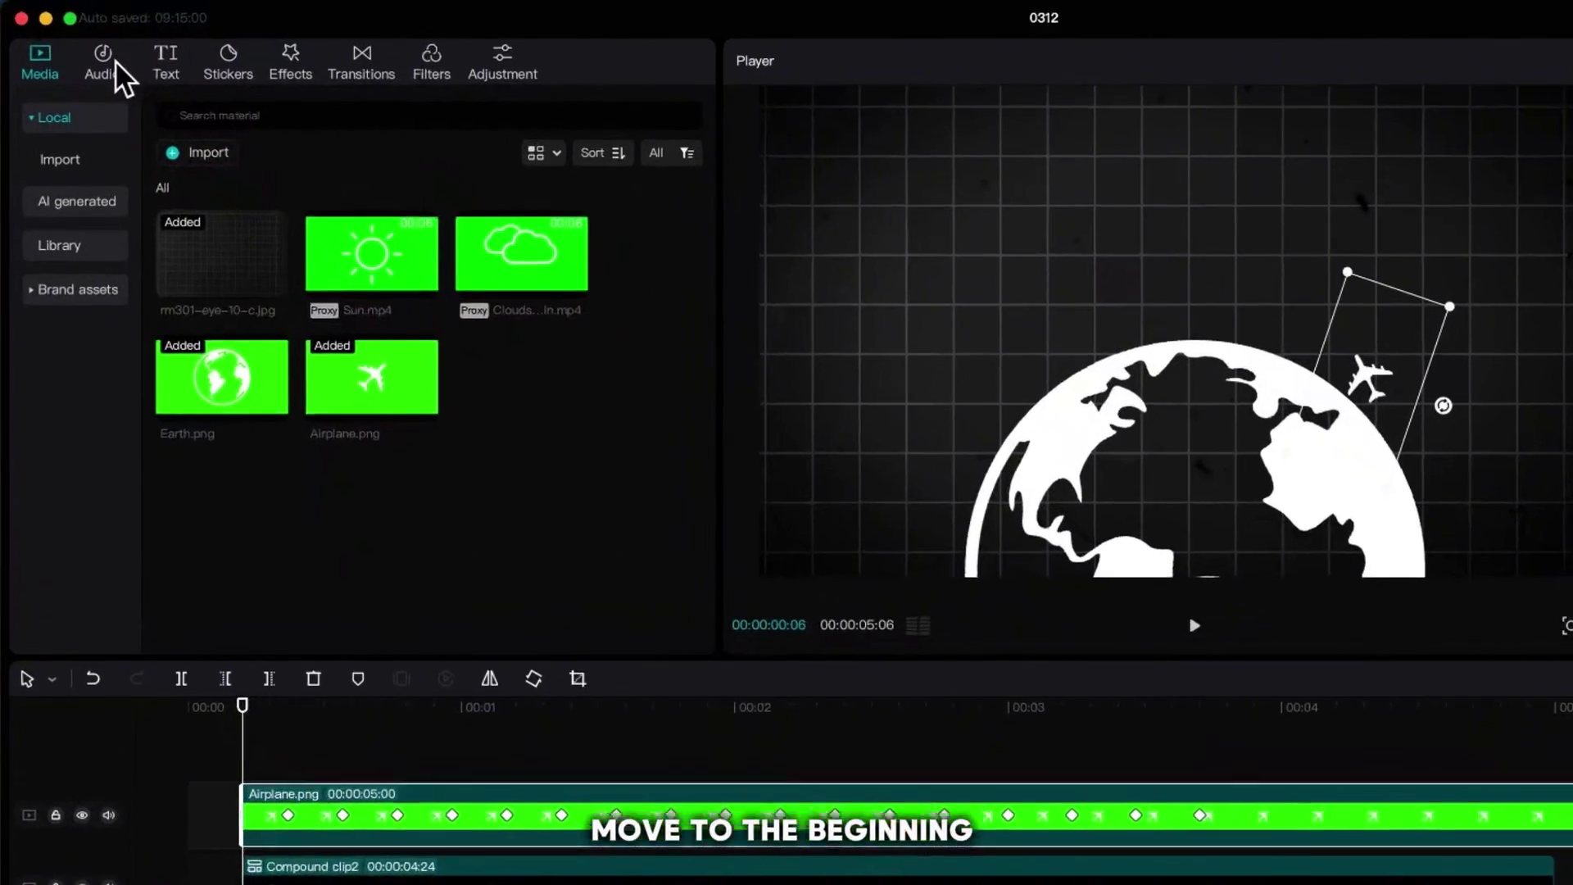
Step: Add the Jet plane sound effect from the audio library to the timeline
left_click(103, 62)
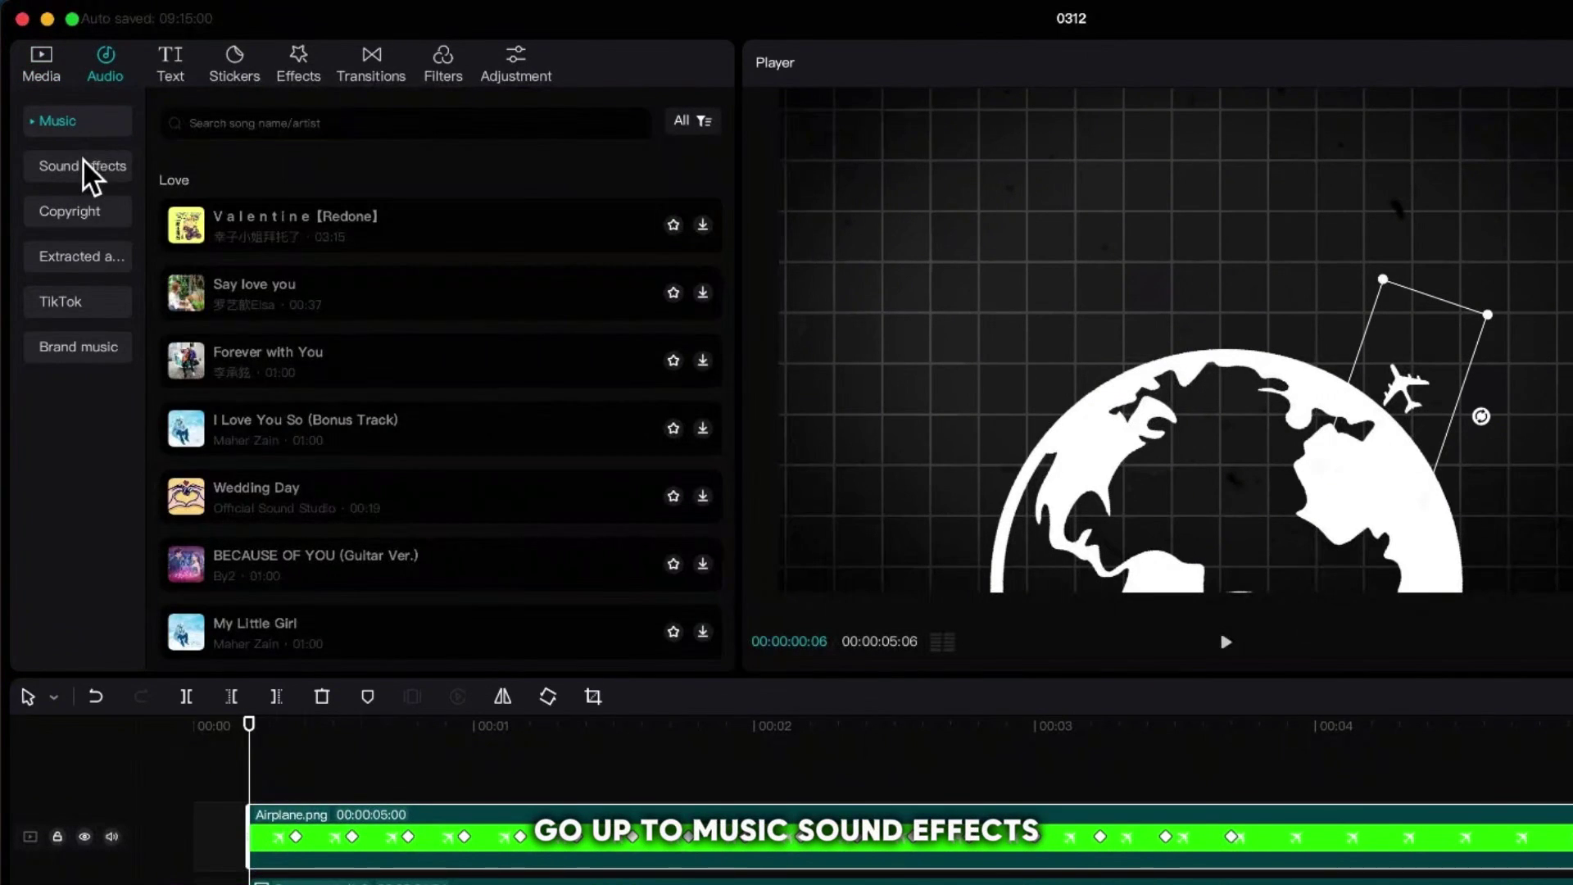
left_click(79, 164)
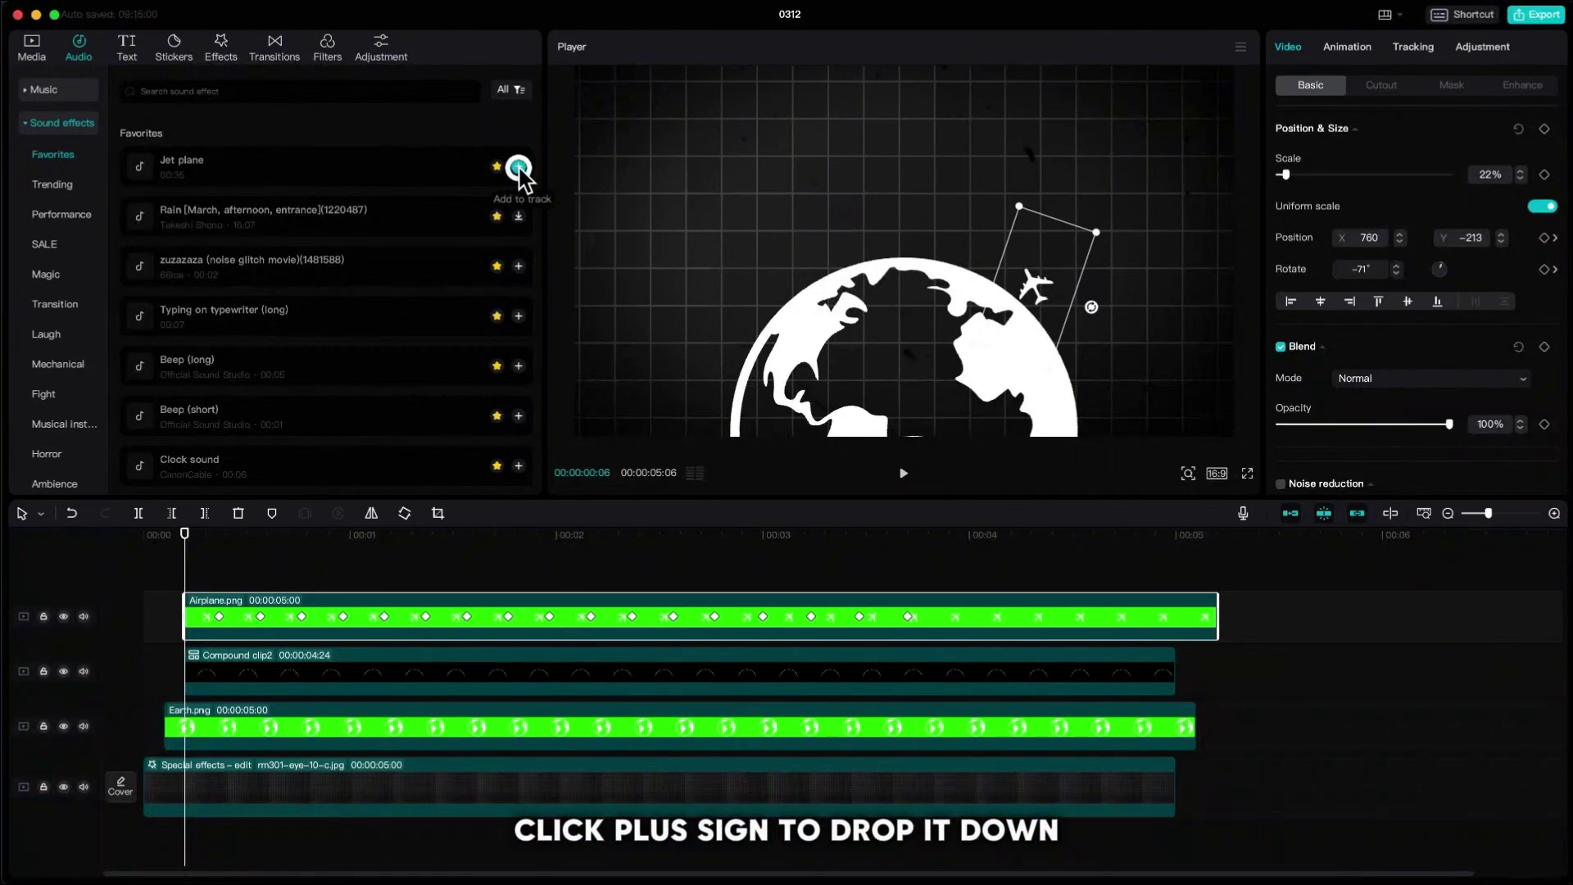
left_click(519, 168)
left_click(1448, 513)
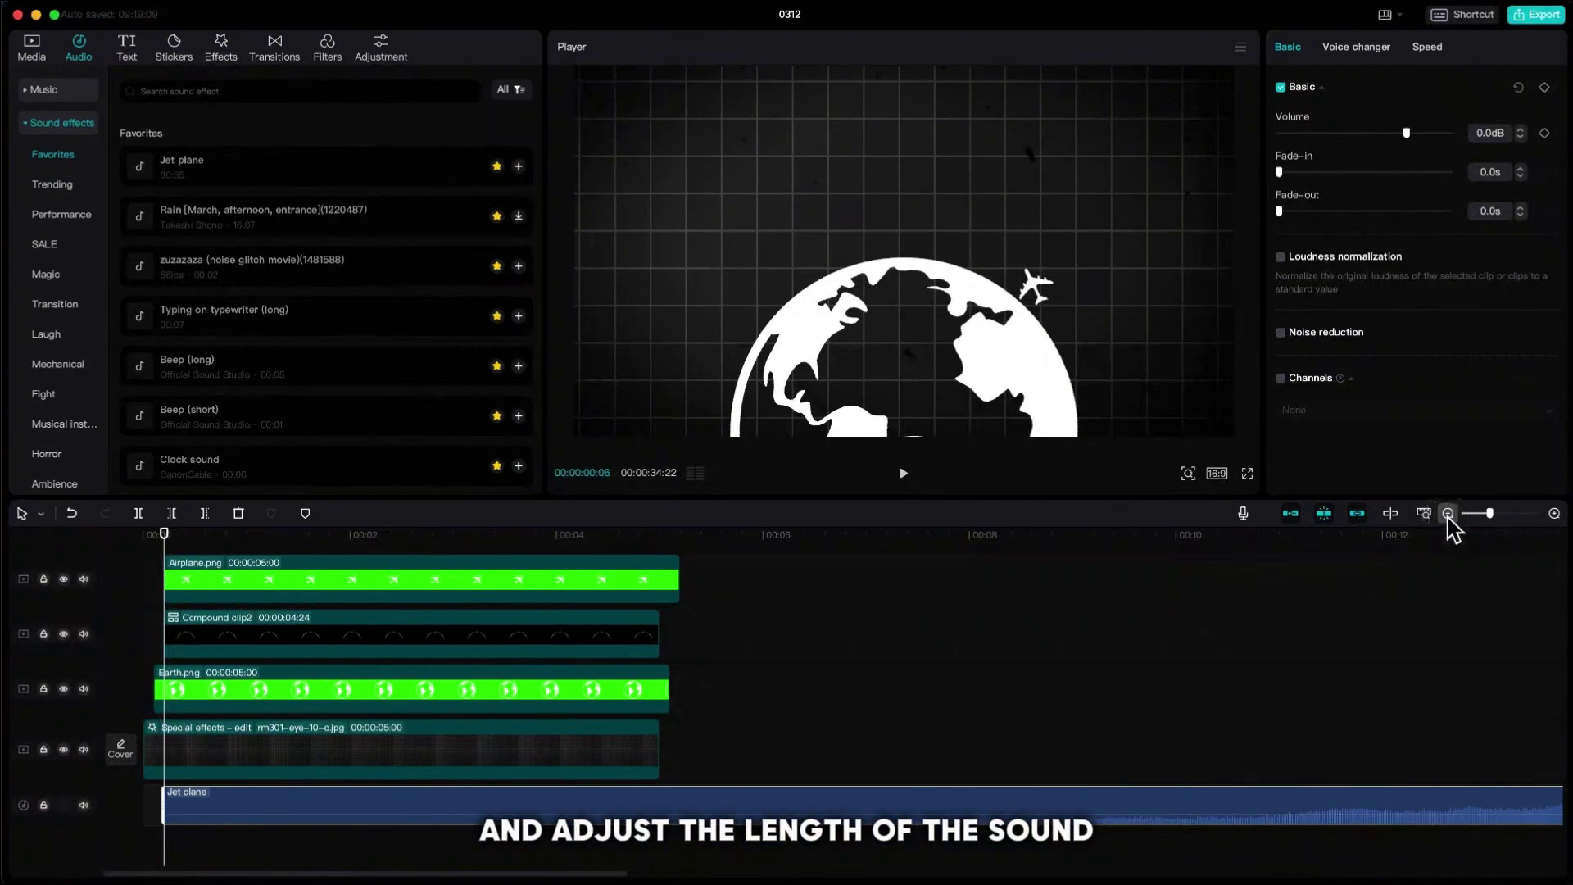
Step: Shift the Jet plane sound later and cut off the part after the playhead
left_click_drag(167, 540, 1092, 631)
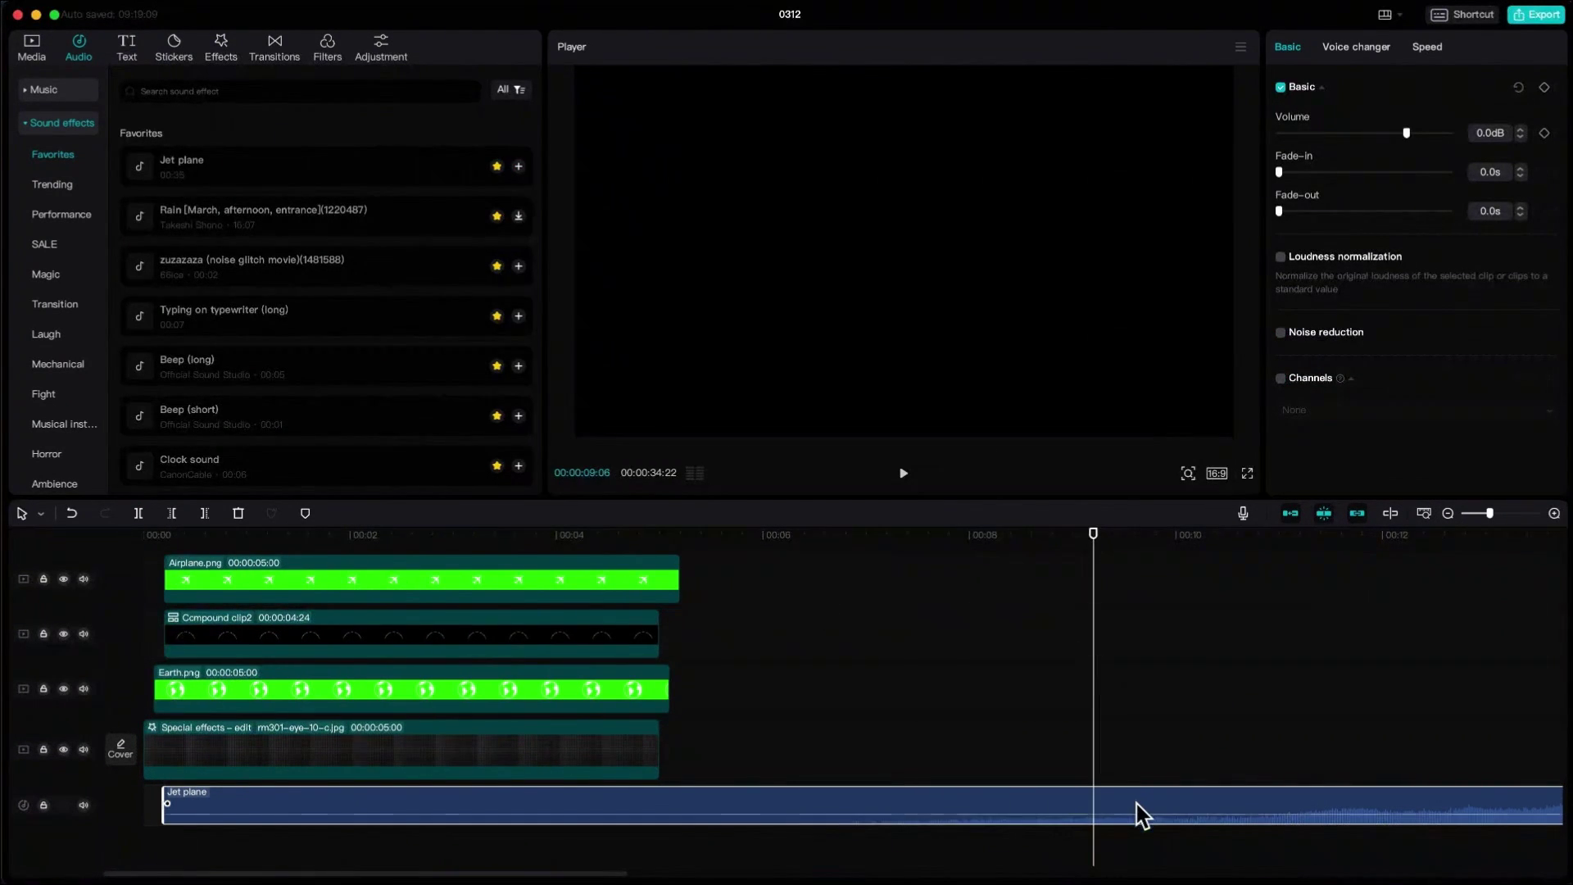
left_click_drag(1138, 811, 221, 805)
left_click_drag(902, 540, 533, 594)
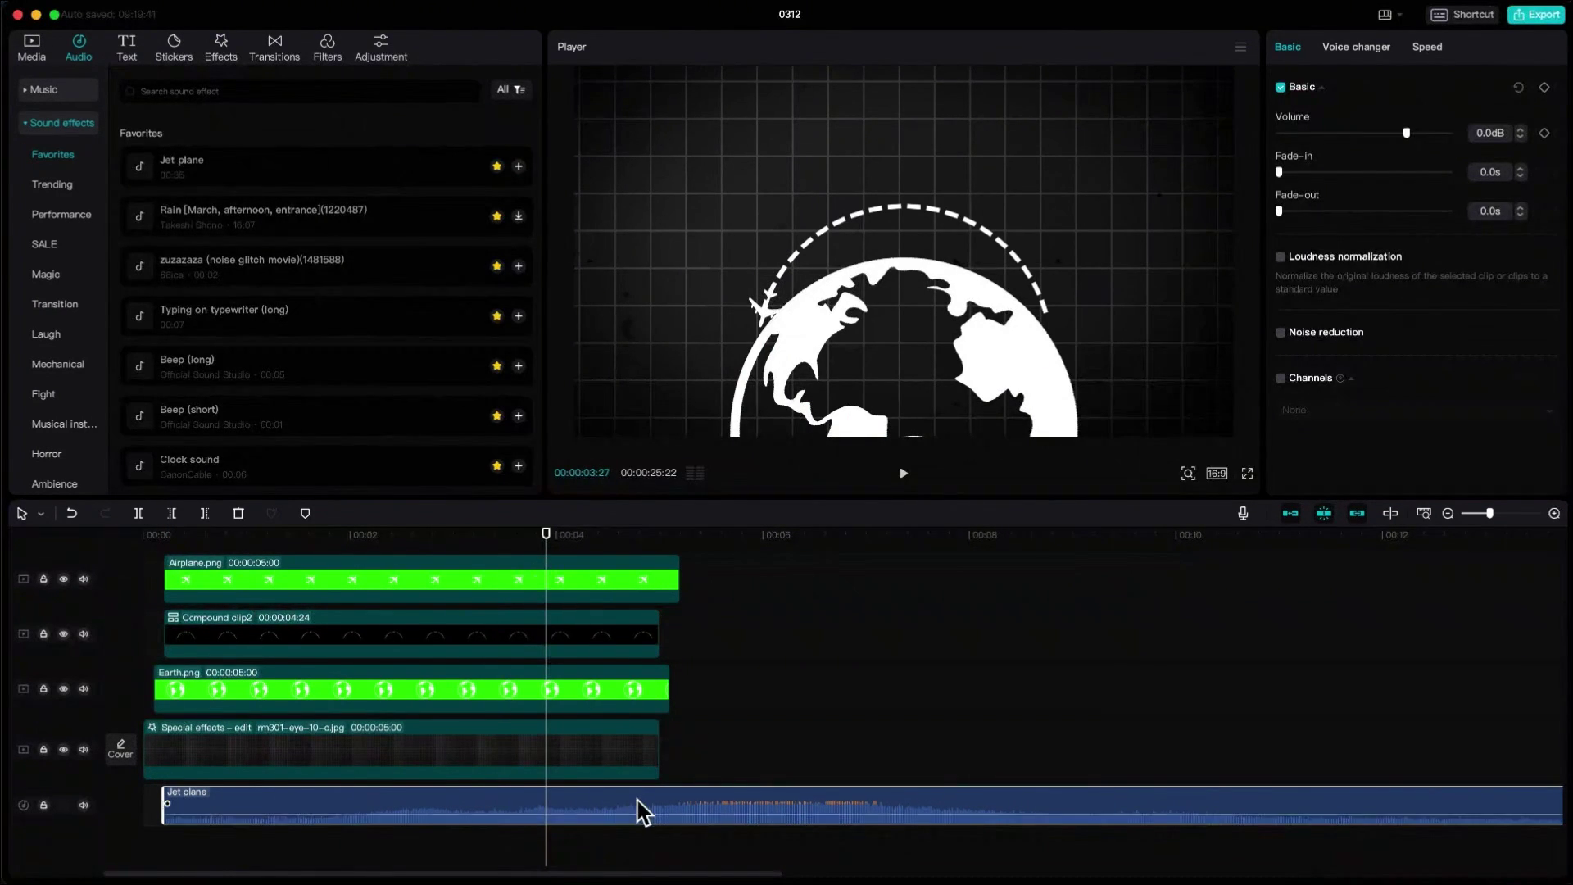
key("w")
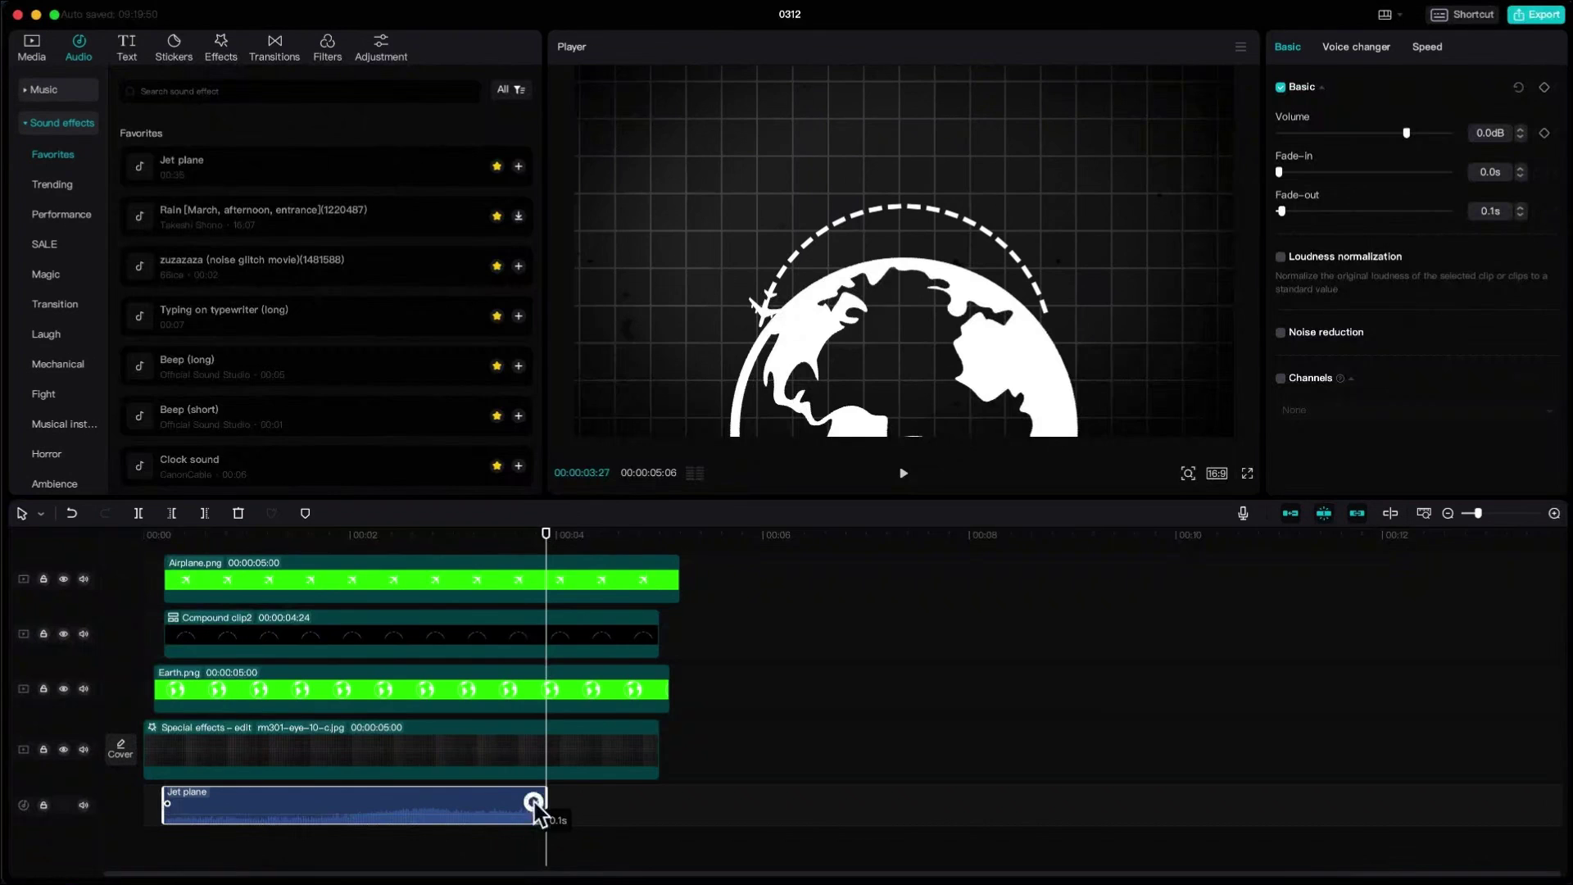
left_click_drag(546, 558, 163, 561)
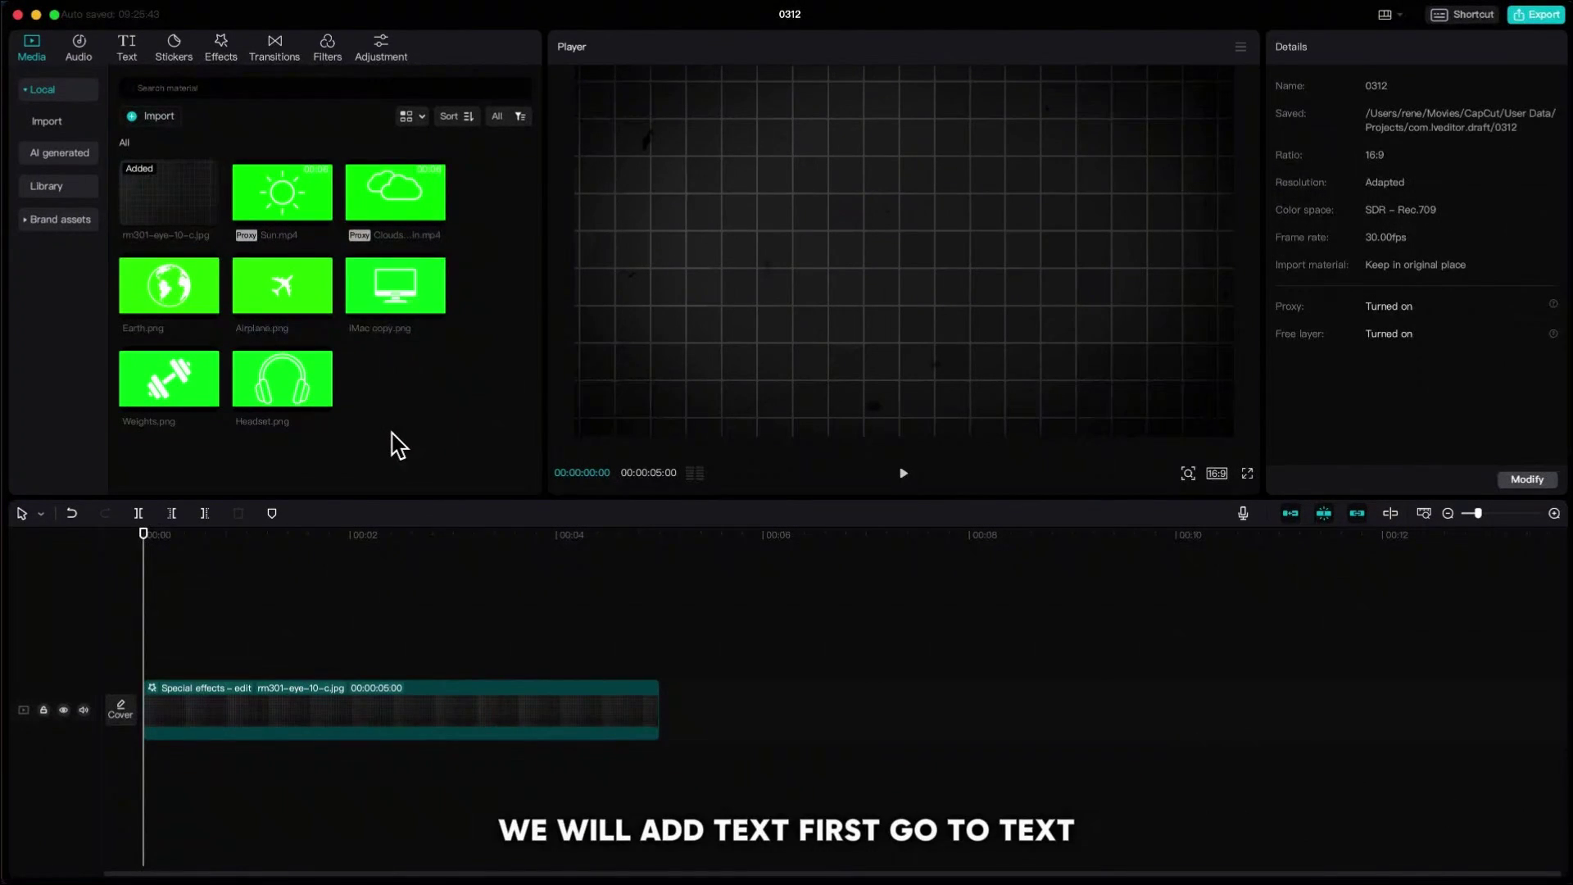
Step: Add a default text reading 'Wake up' in the ZY Starry font, in all capitals
left_click(127, 49)
left_click(172, 197)
left_click(1290, 114)
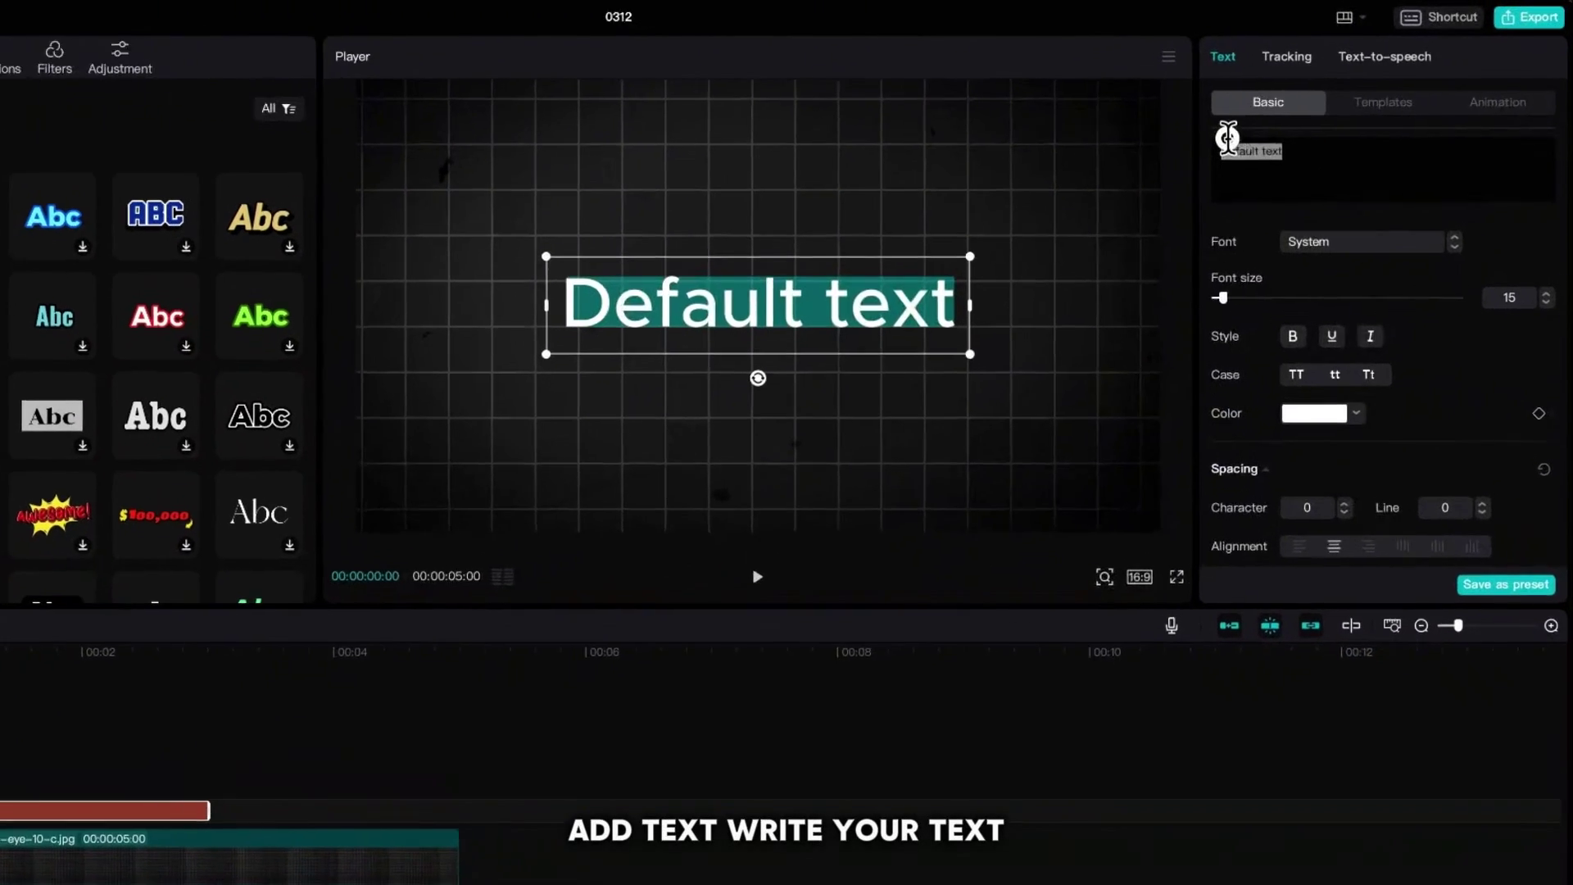
type("Wake up")
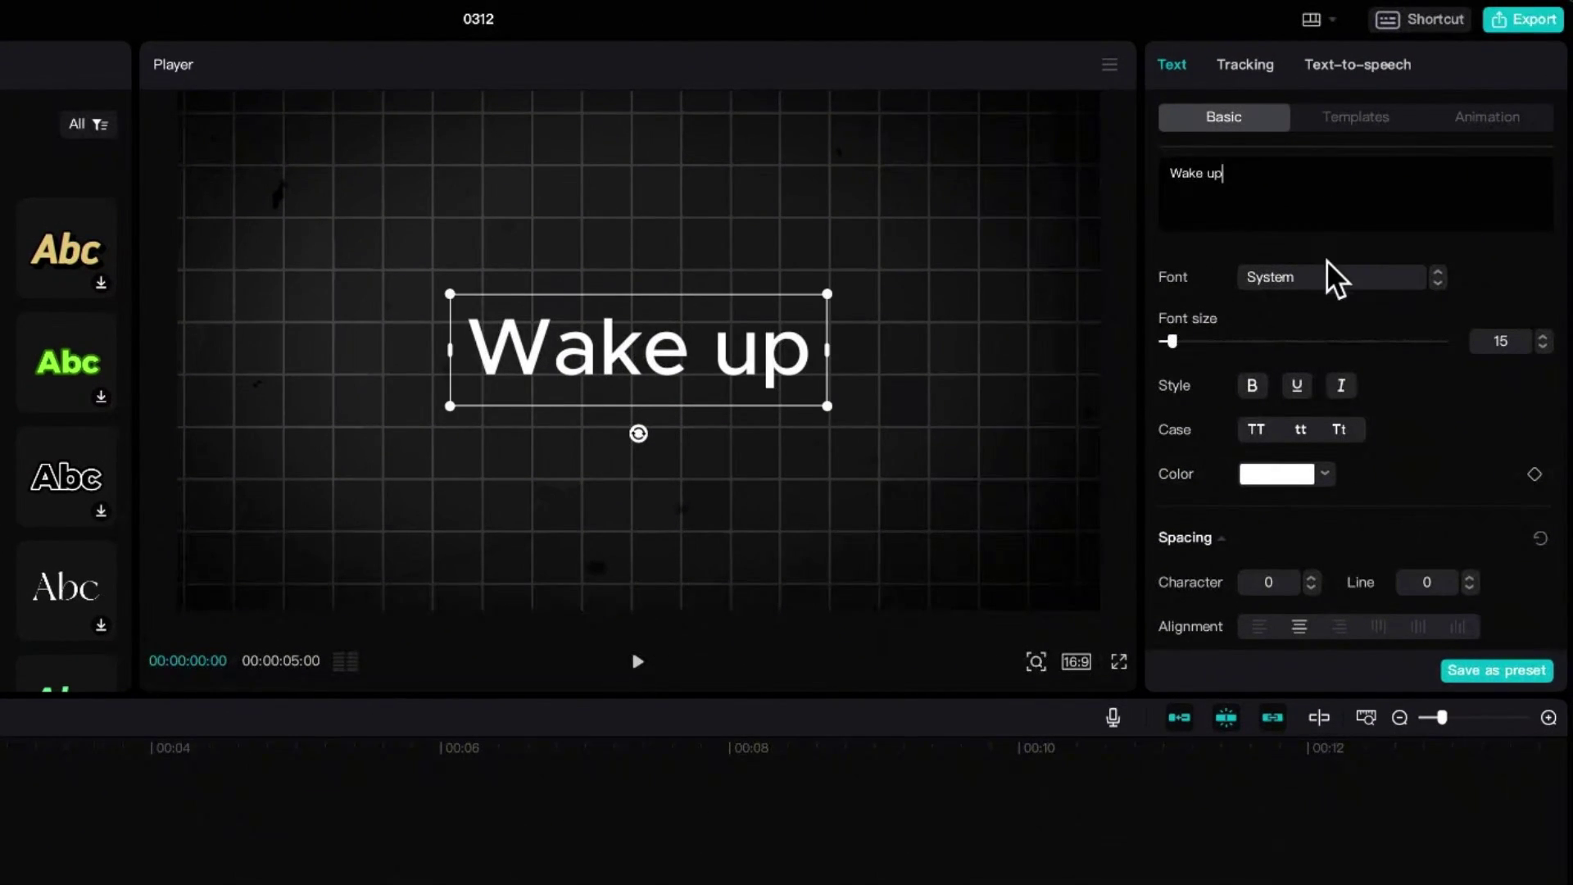
left_click(1320, 273)
left_click(1319, 391)
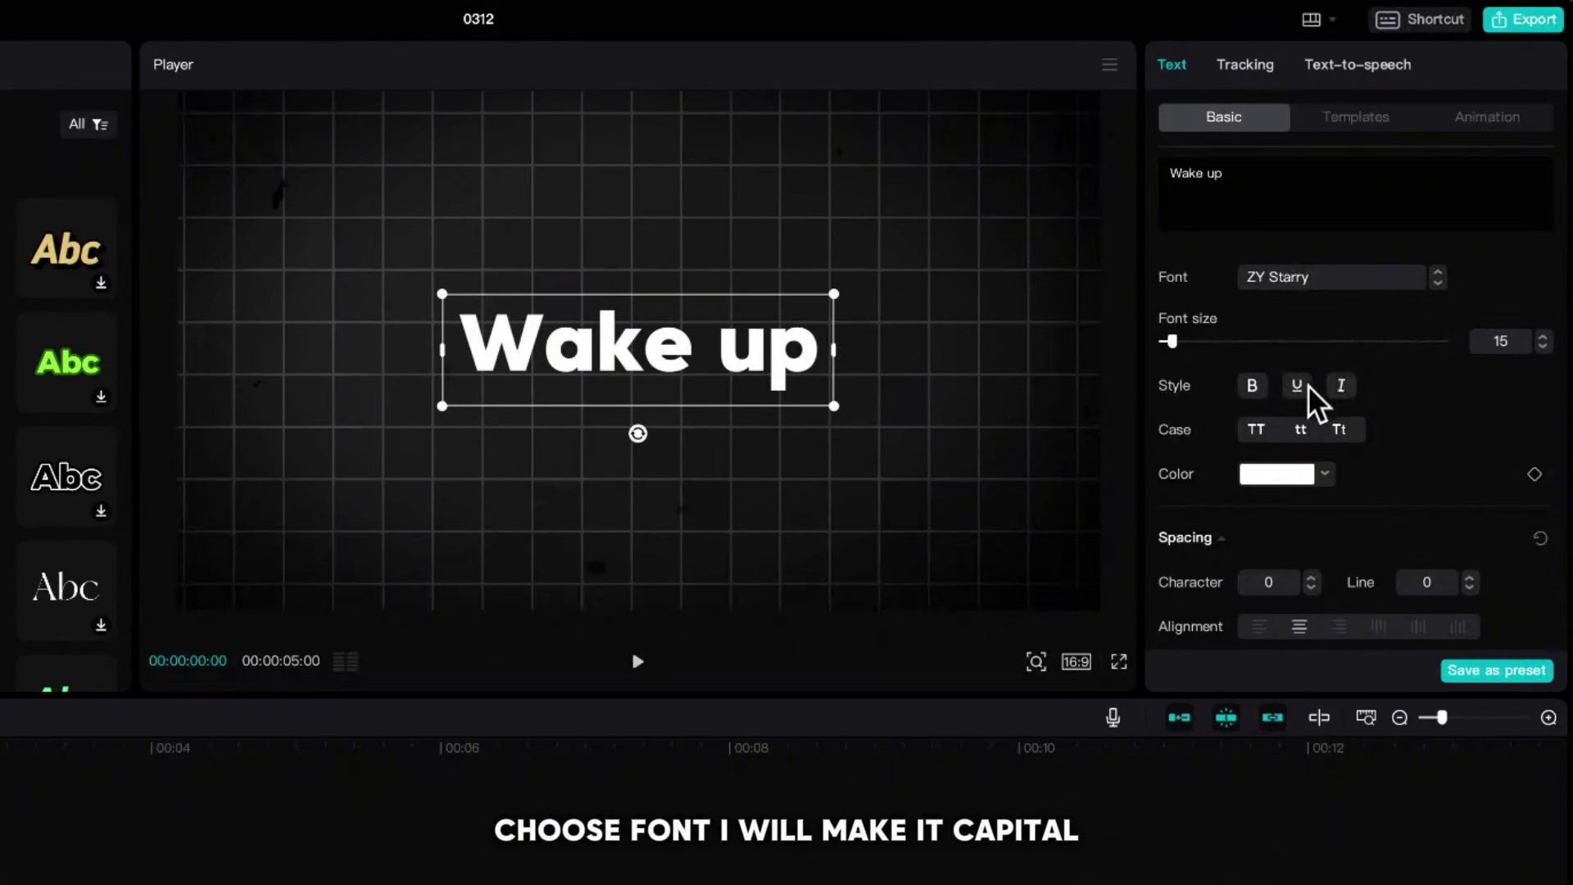
left_click(1255, 426)
Step: Give WAKE UP glow at intensity 40 and range 39, then shrink it and move it below centre
scroll(1398, 460, "down", 10)
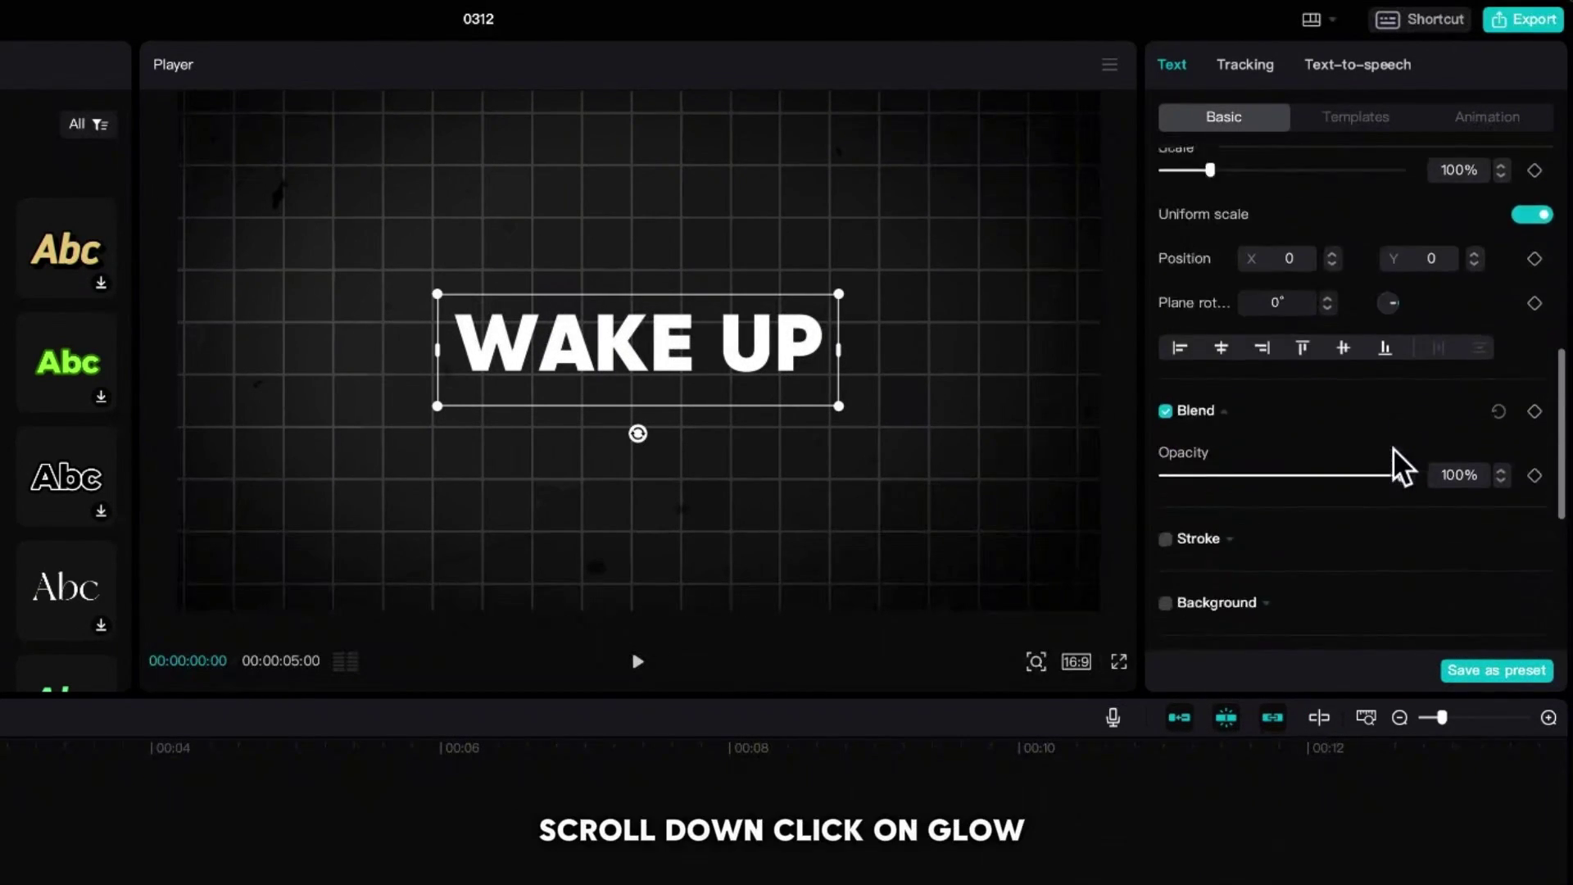
left_click(1170, 293)
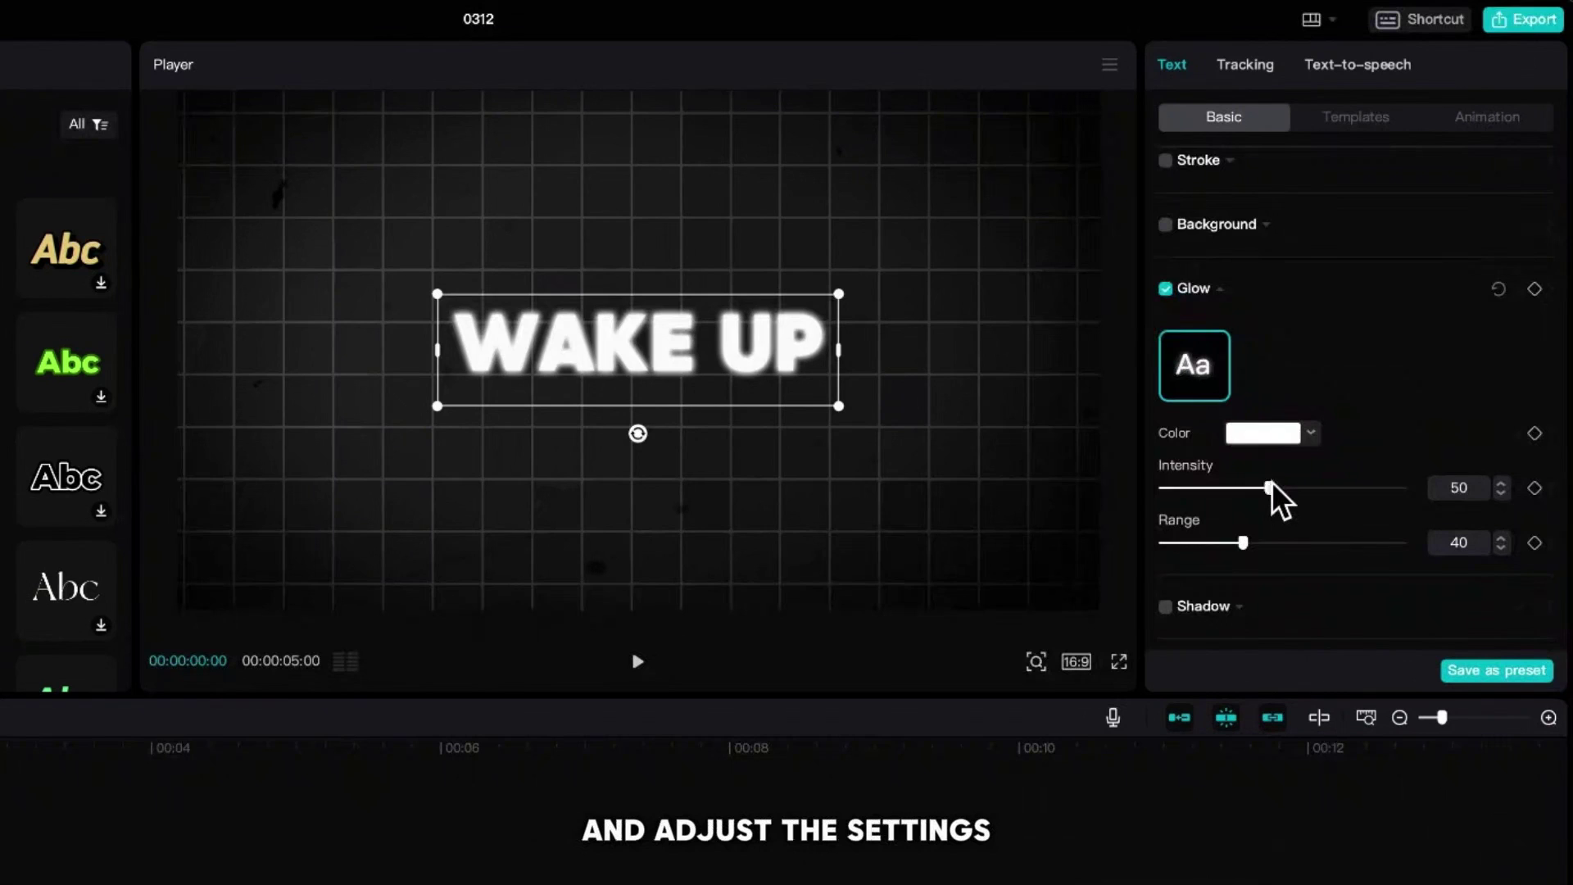
left_click_drag(1262, 485, 1245, 485)
left_click_drag(1243, 544, 1238, 544)
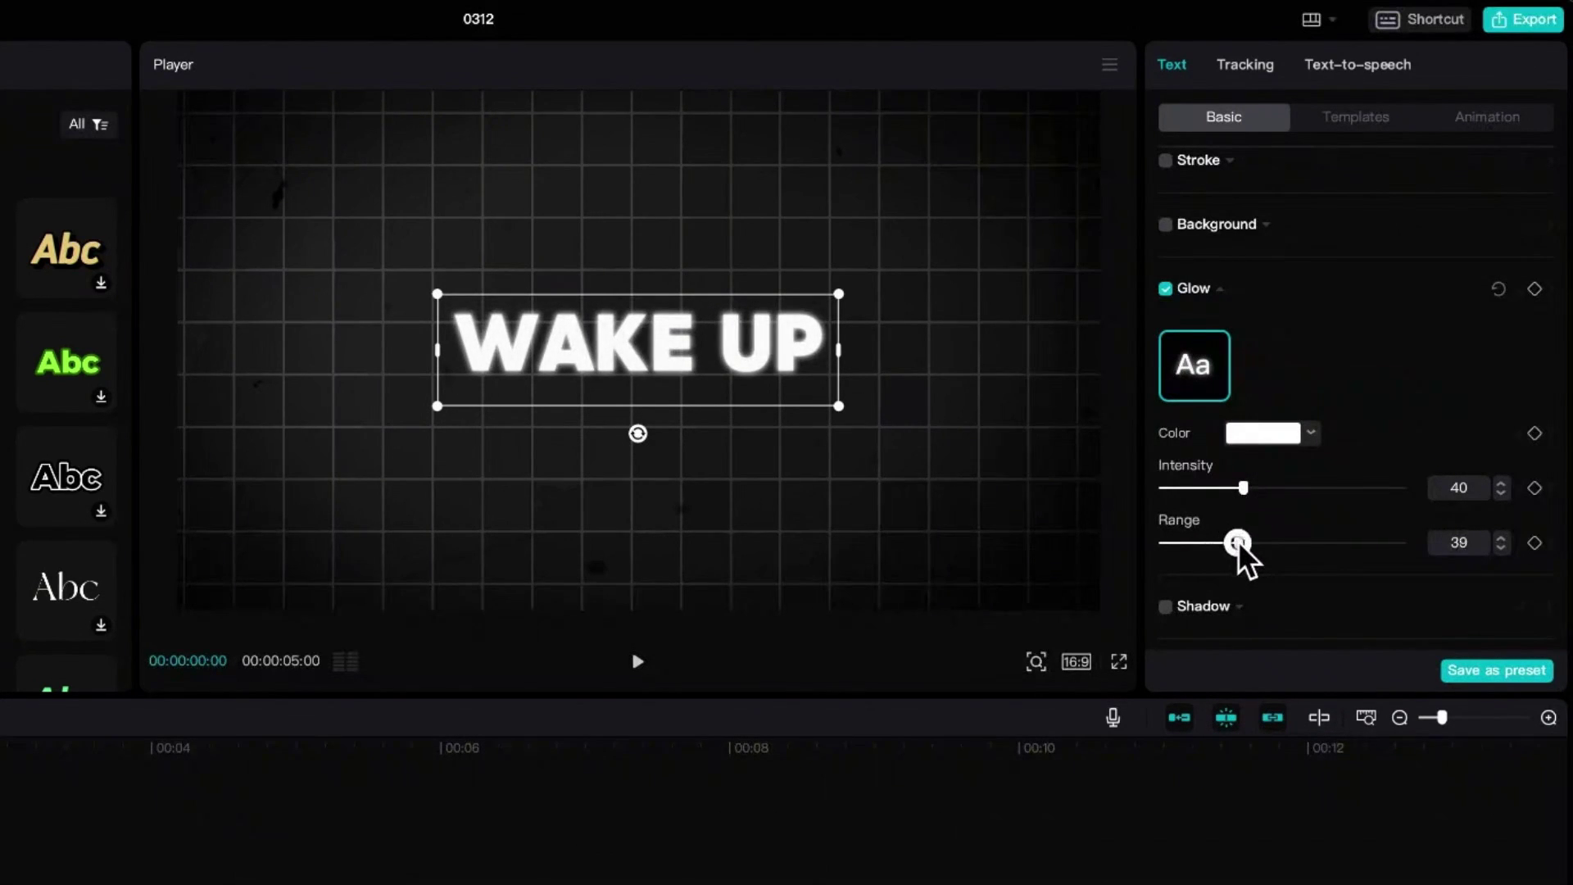
left_click_drag(642, 365, 665, 569)
left_click_drag(838, 498, 773, 519)
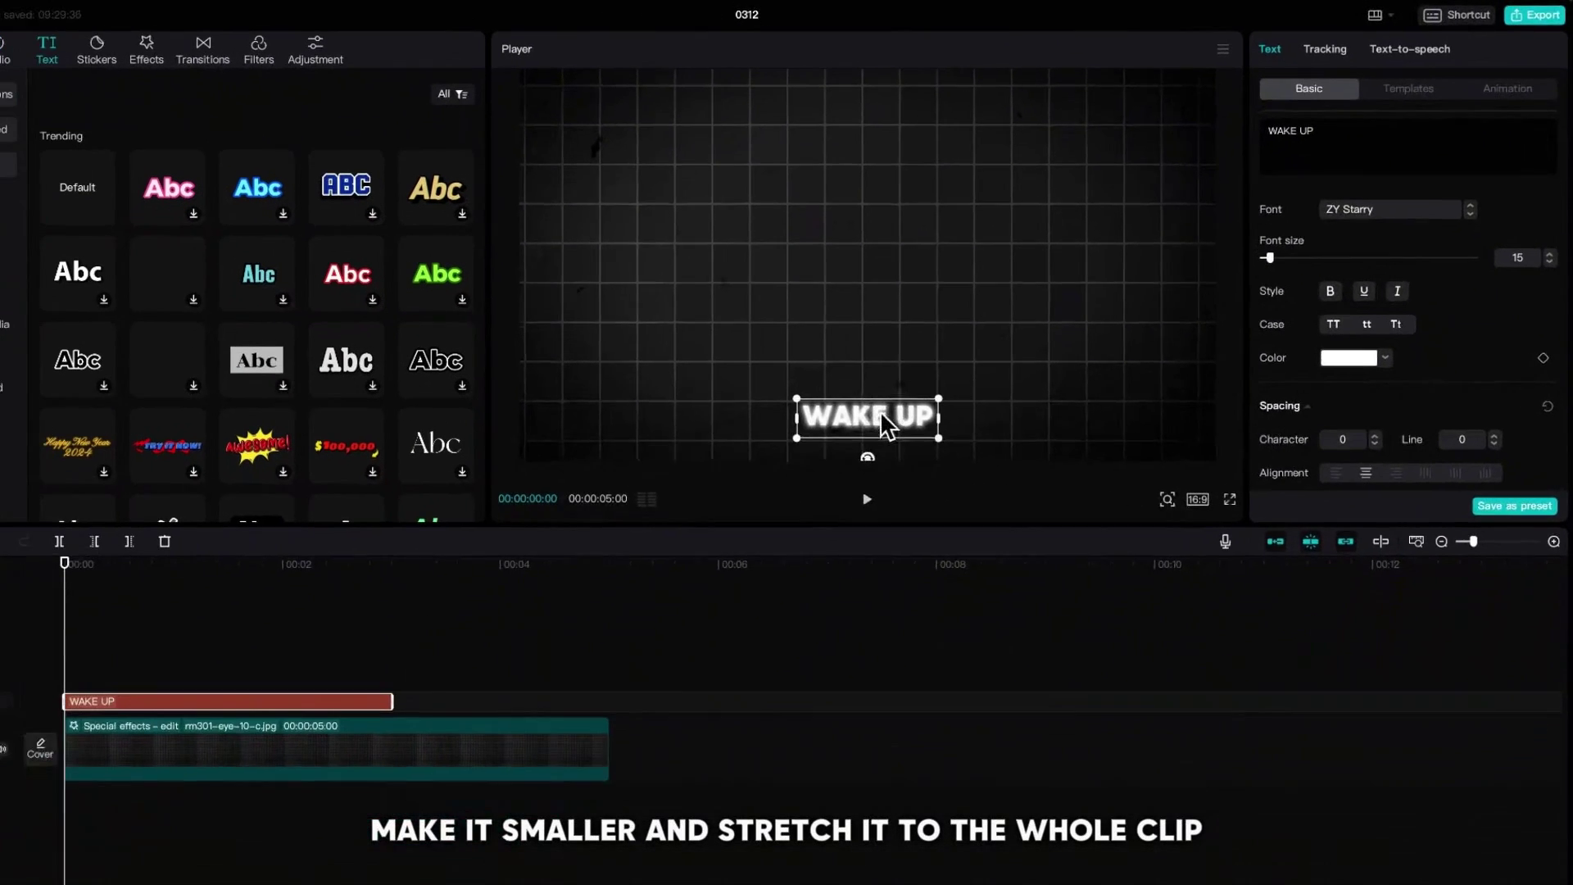
left_click_drag(885, 422, 880, 432)
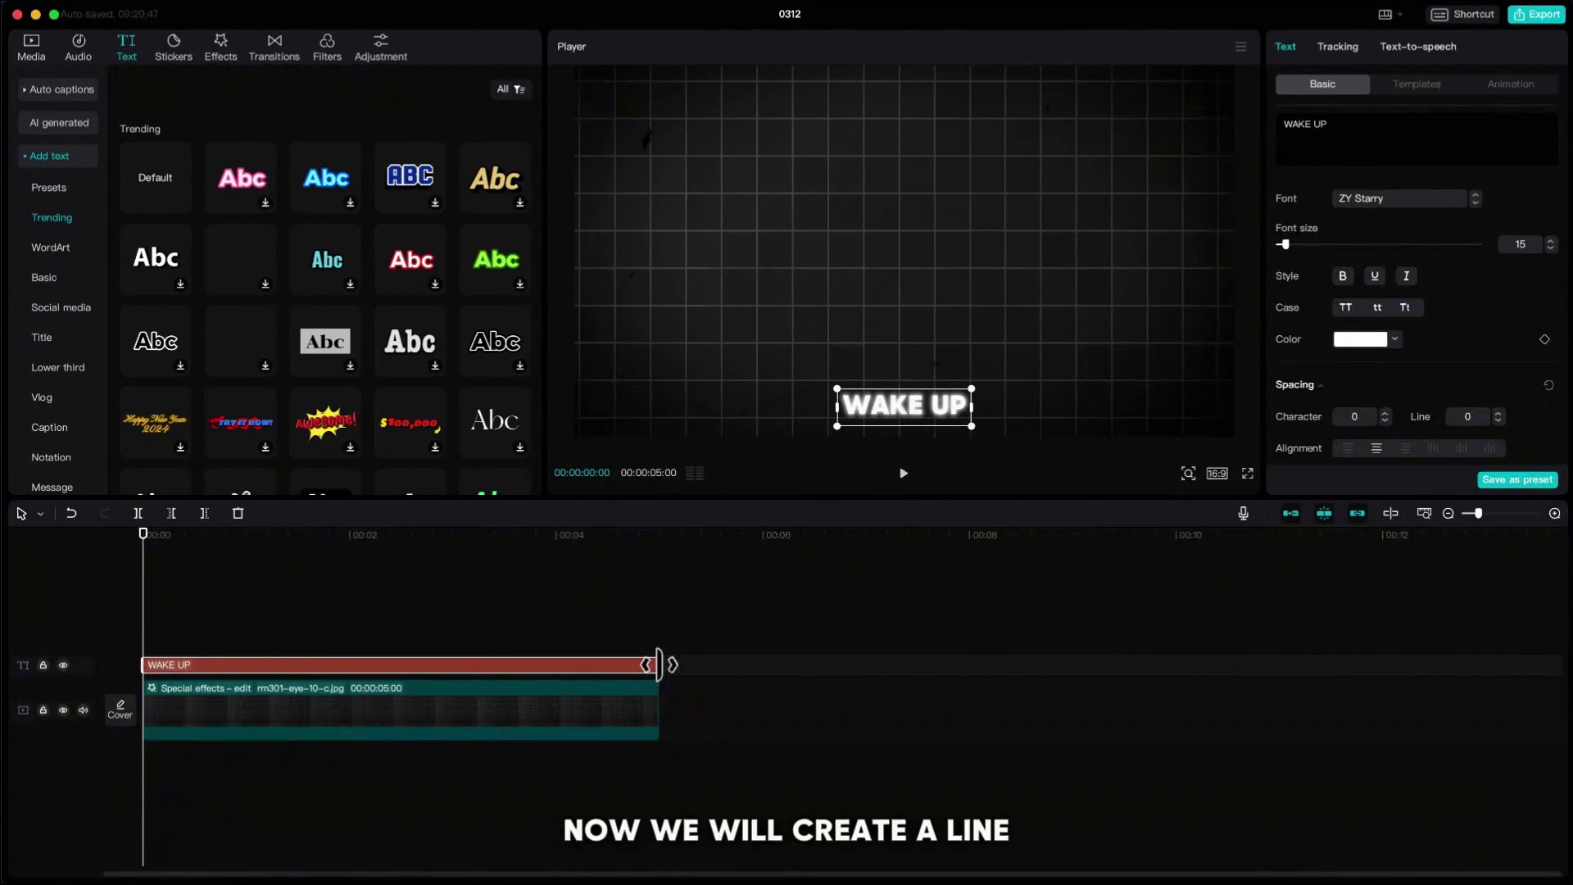
Step: Add a text layer of dashes with character spacing -3
left_click(181, 202)
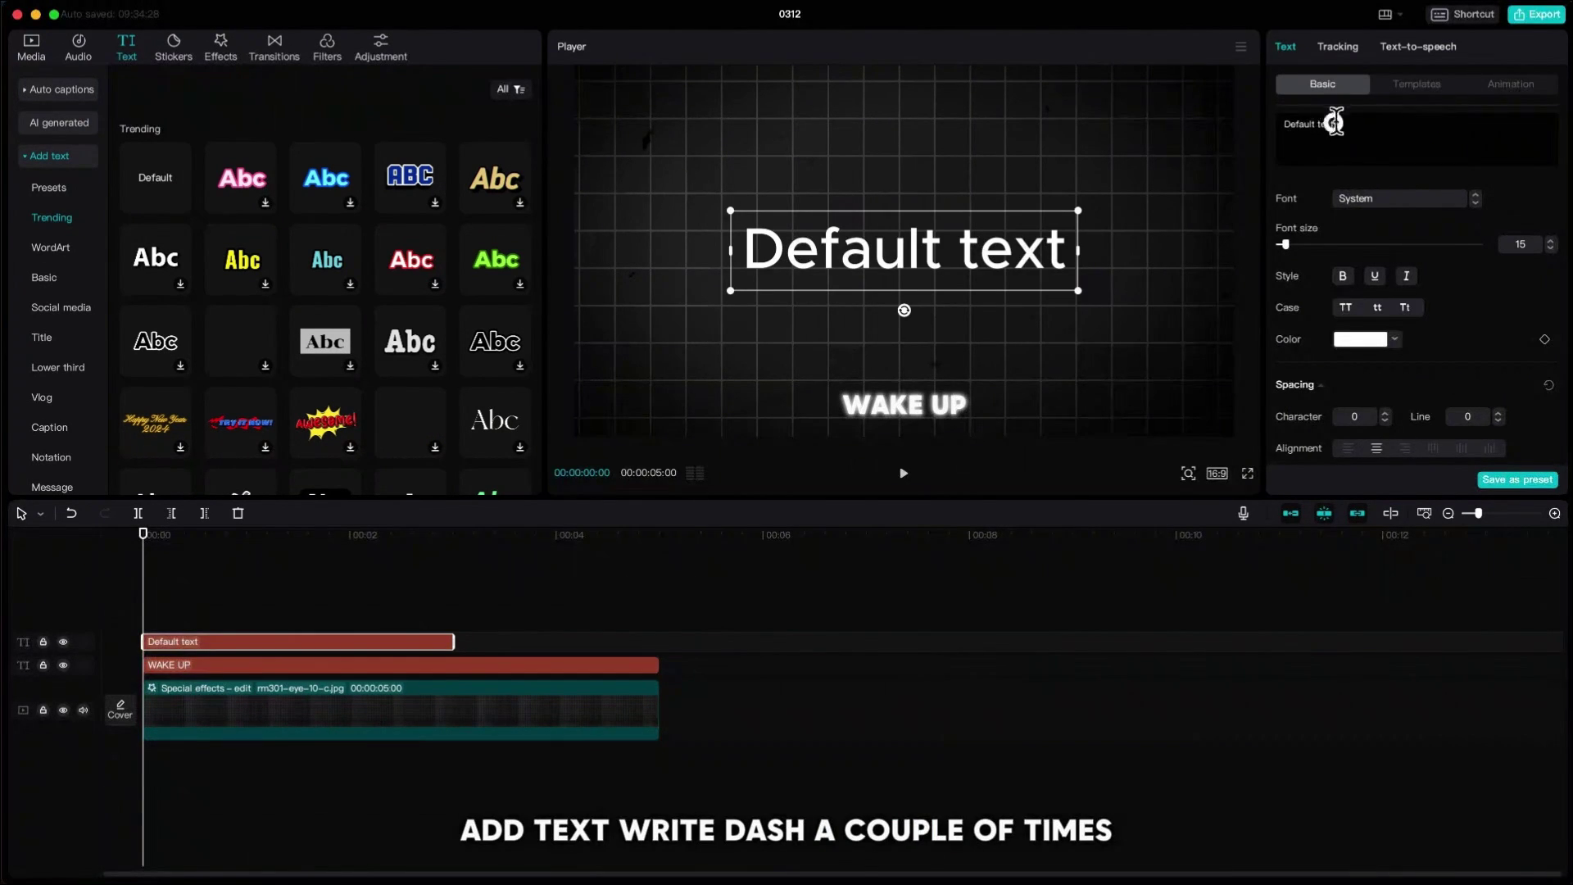
left_click_drag(1334, 121, 1260, 126)
type("---------------")
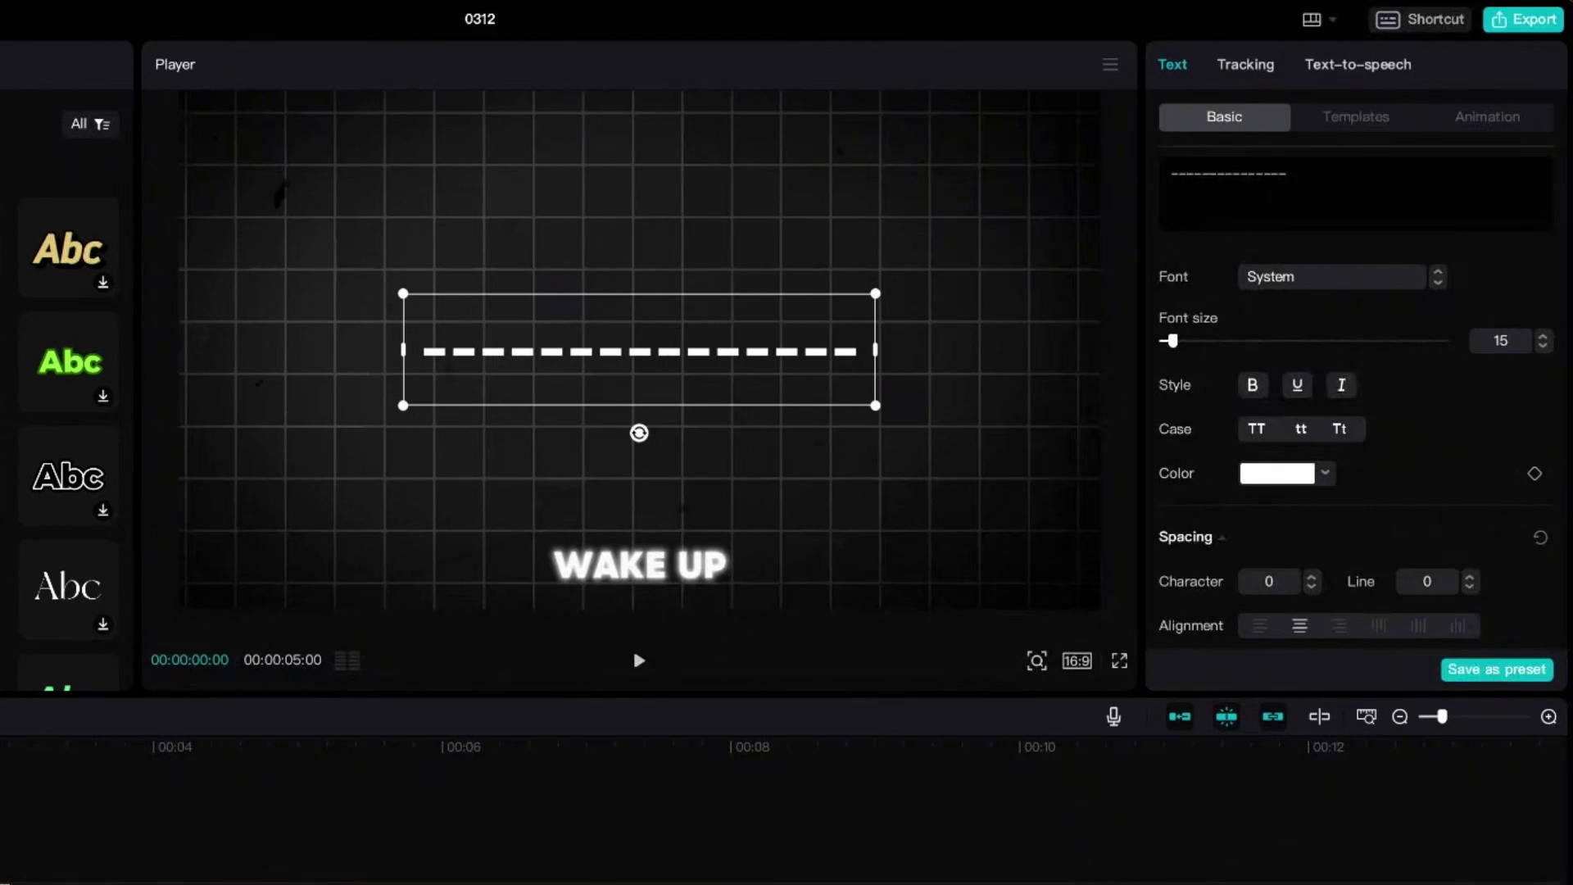
left_click(1312, 586)
left_click(1312, 587)
left_click(1311, 587)
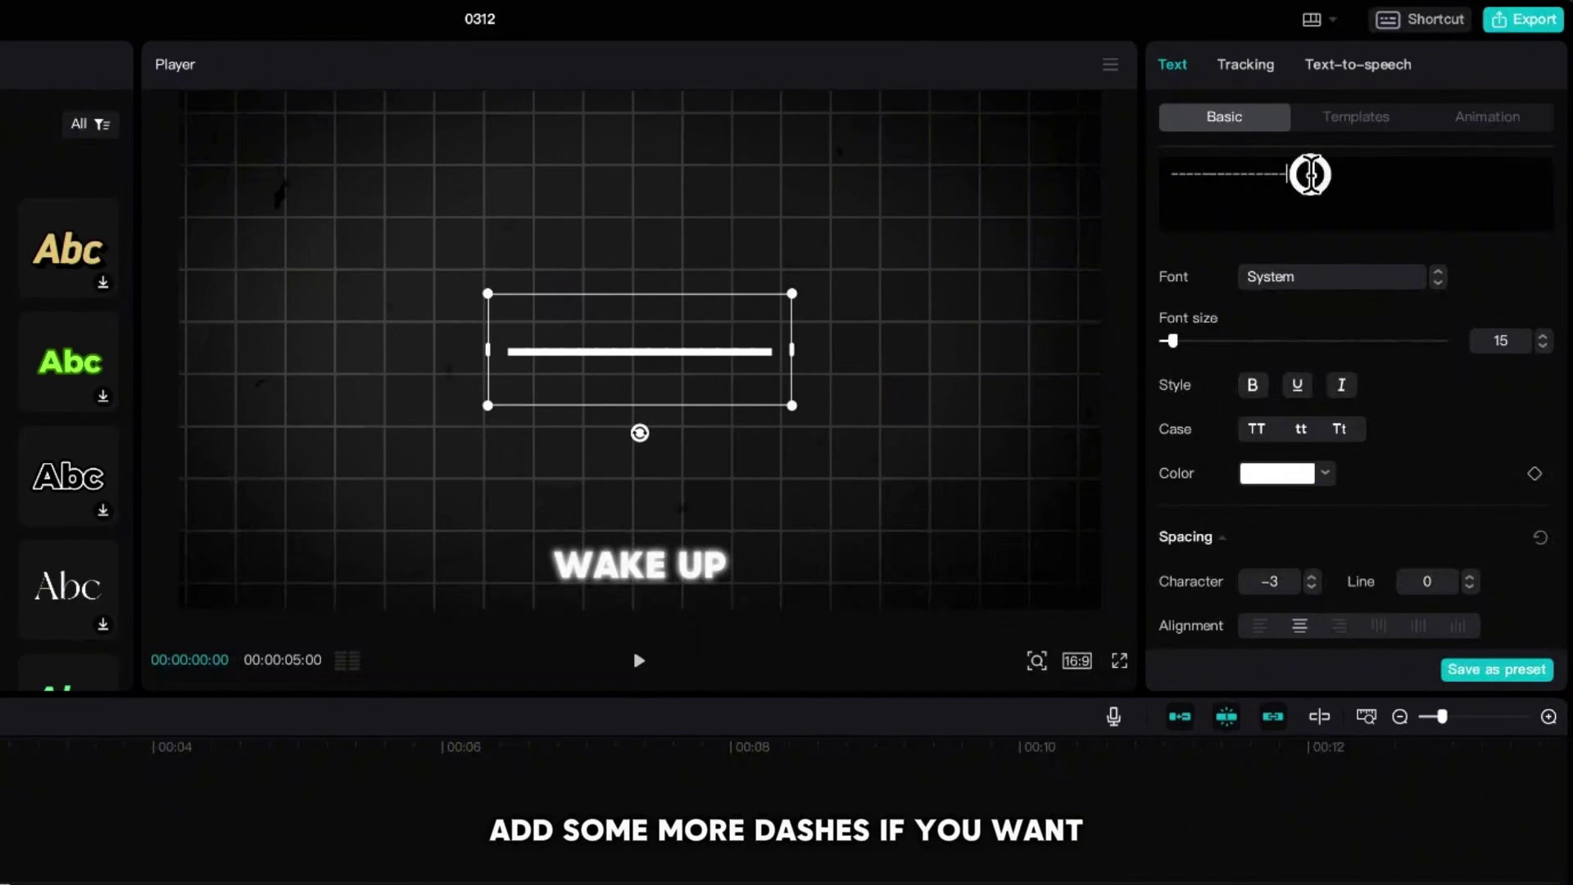
left_click(1311, 176)
type("--------")
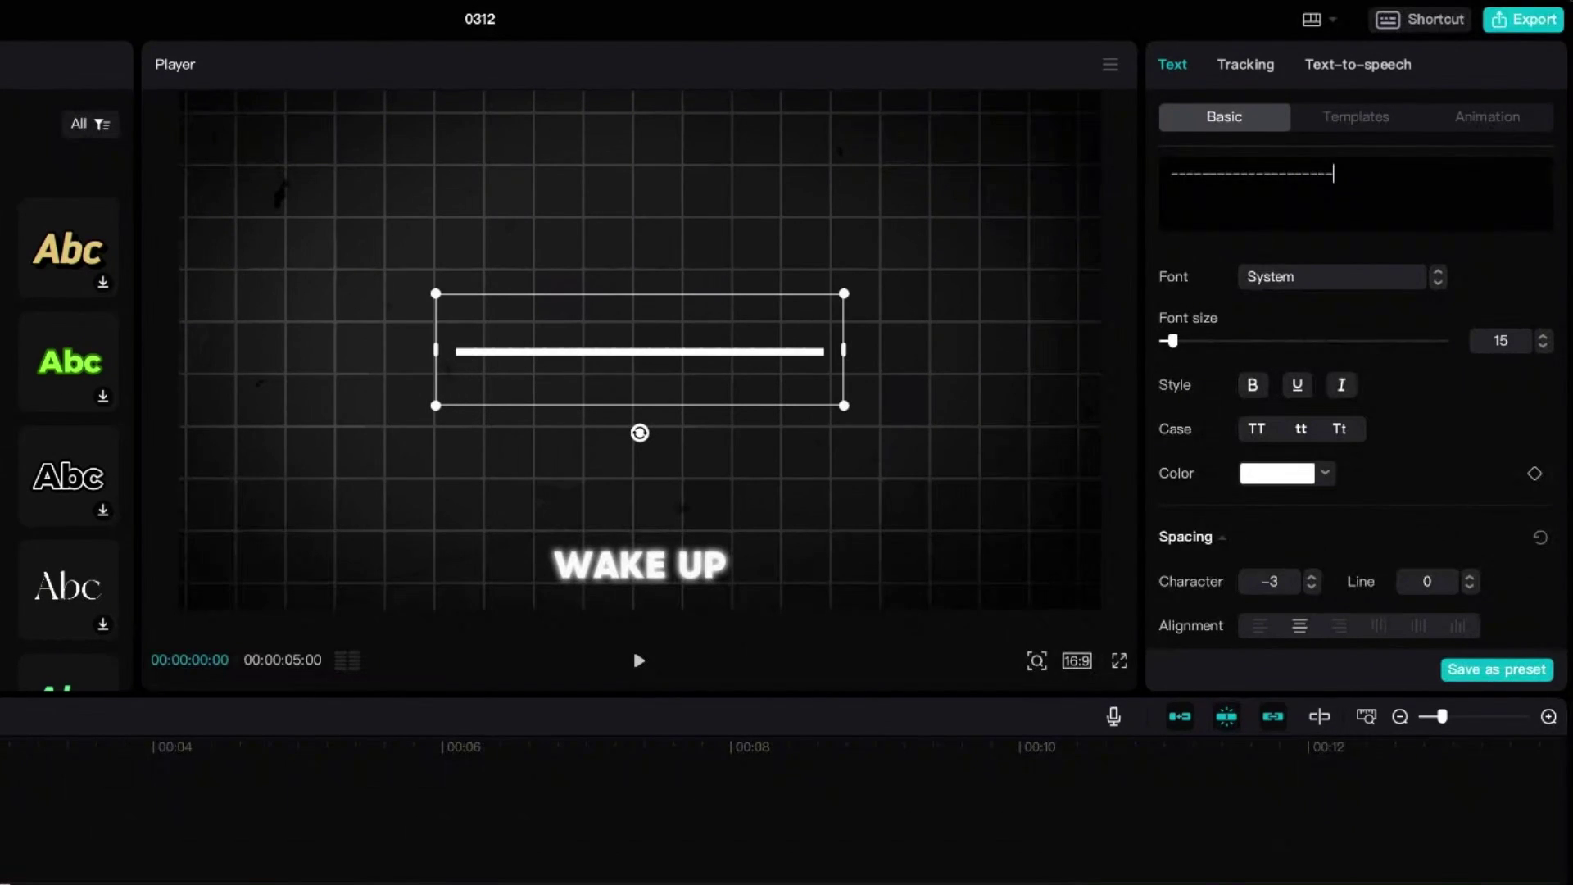
Step: Rotate the dash line vertical, stretch it to 234% height, and add glow at intensity 40
left_click_drag(640, 432, 755, 352)
scroll(1442, 485, "down", 5)
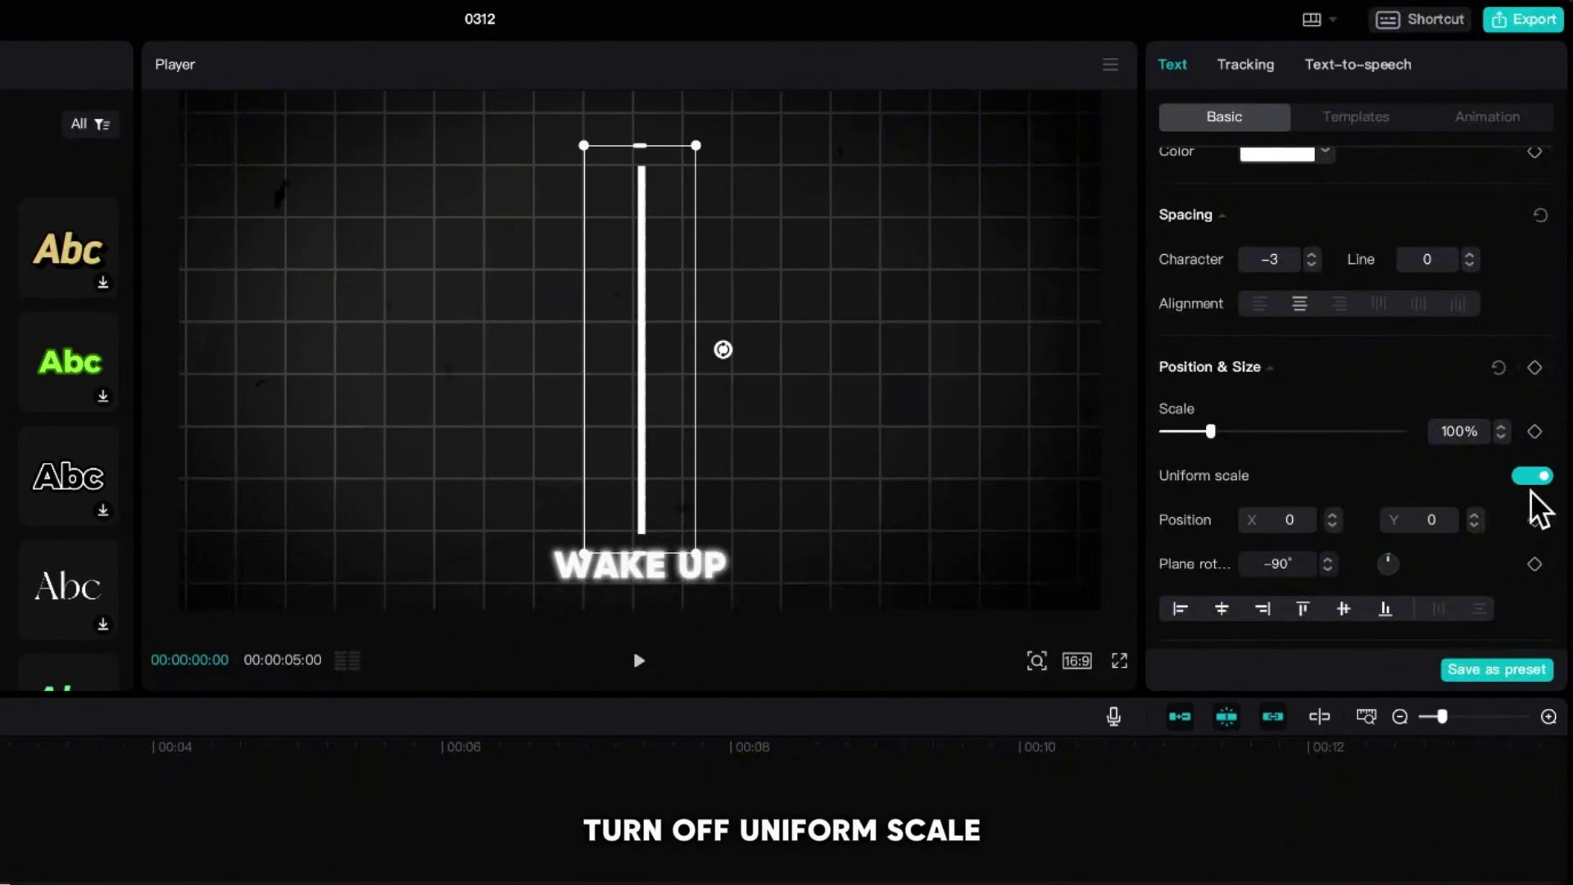
left_click(1528, 479)
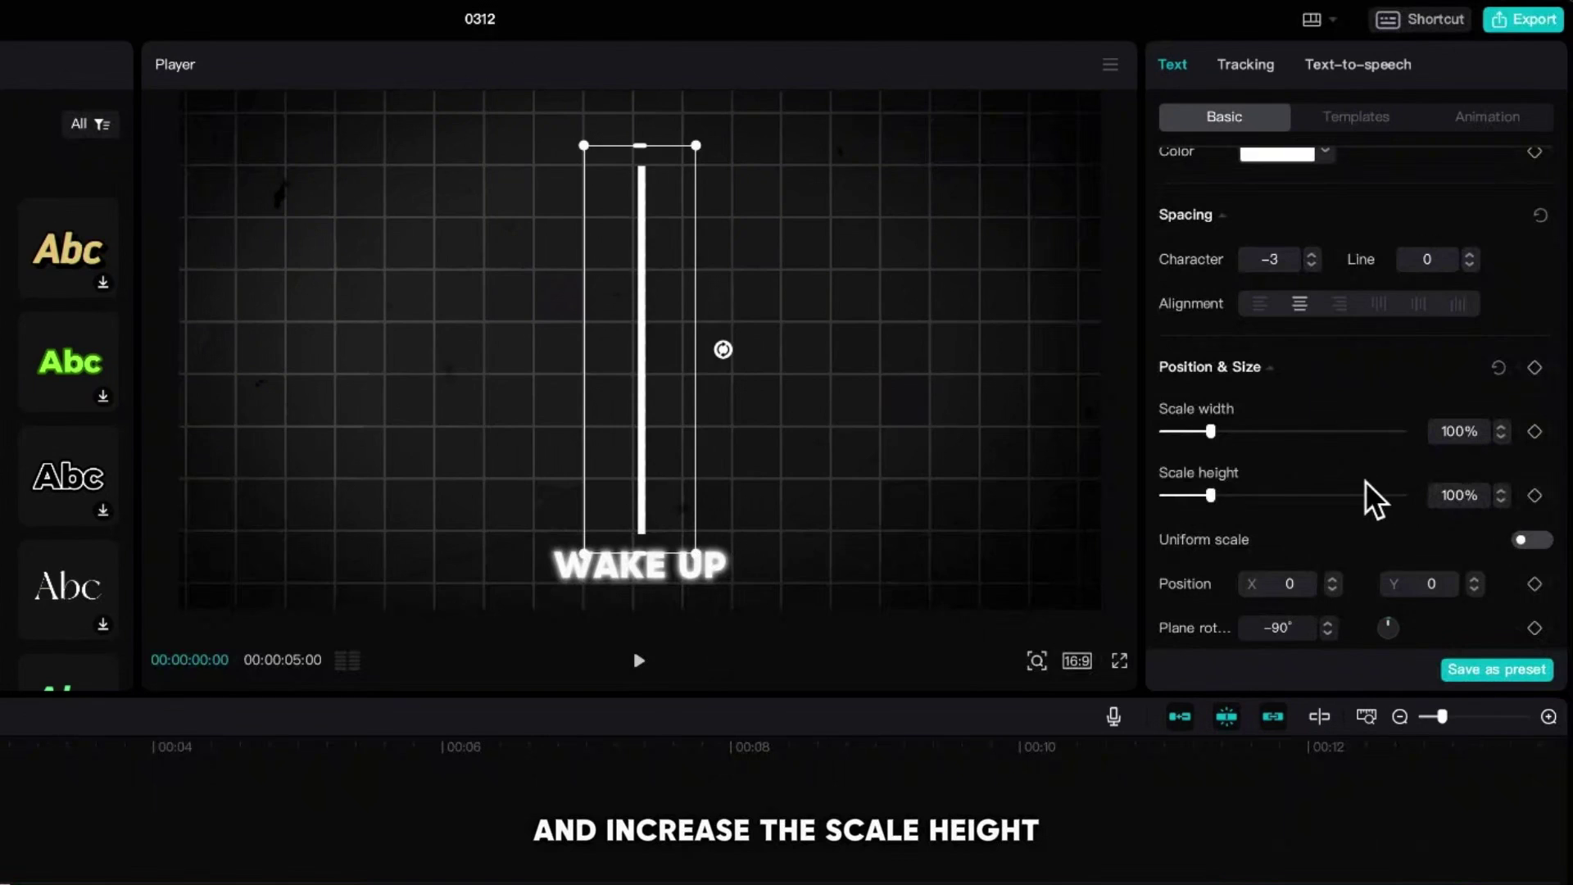
left_click_drag(1210, 495, 1272, 499)
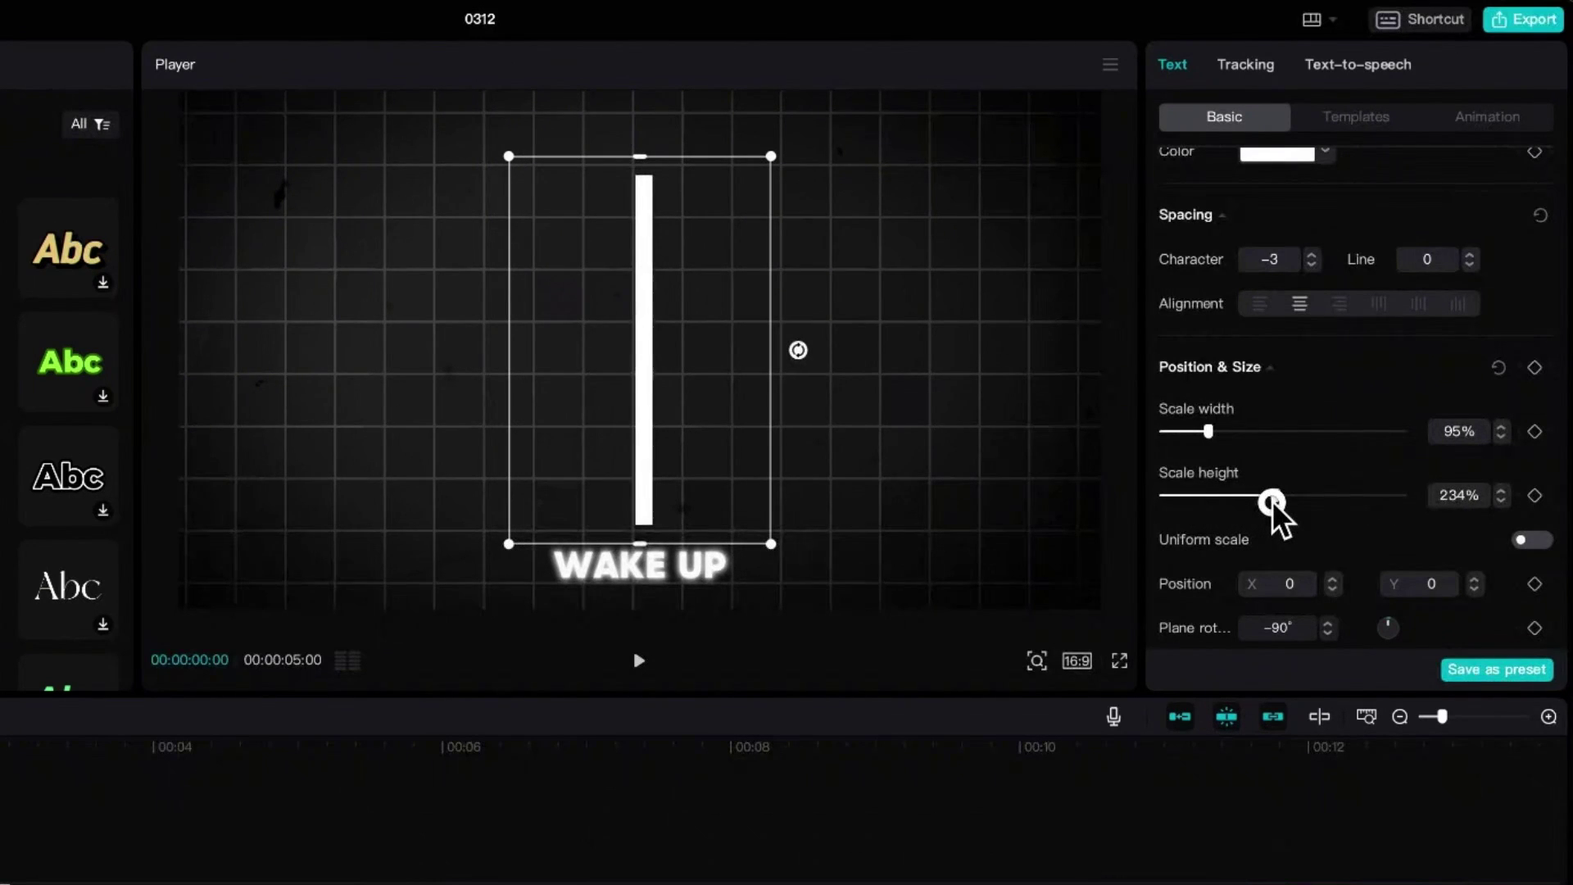
scroll(1309, 502, "down", 8)
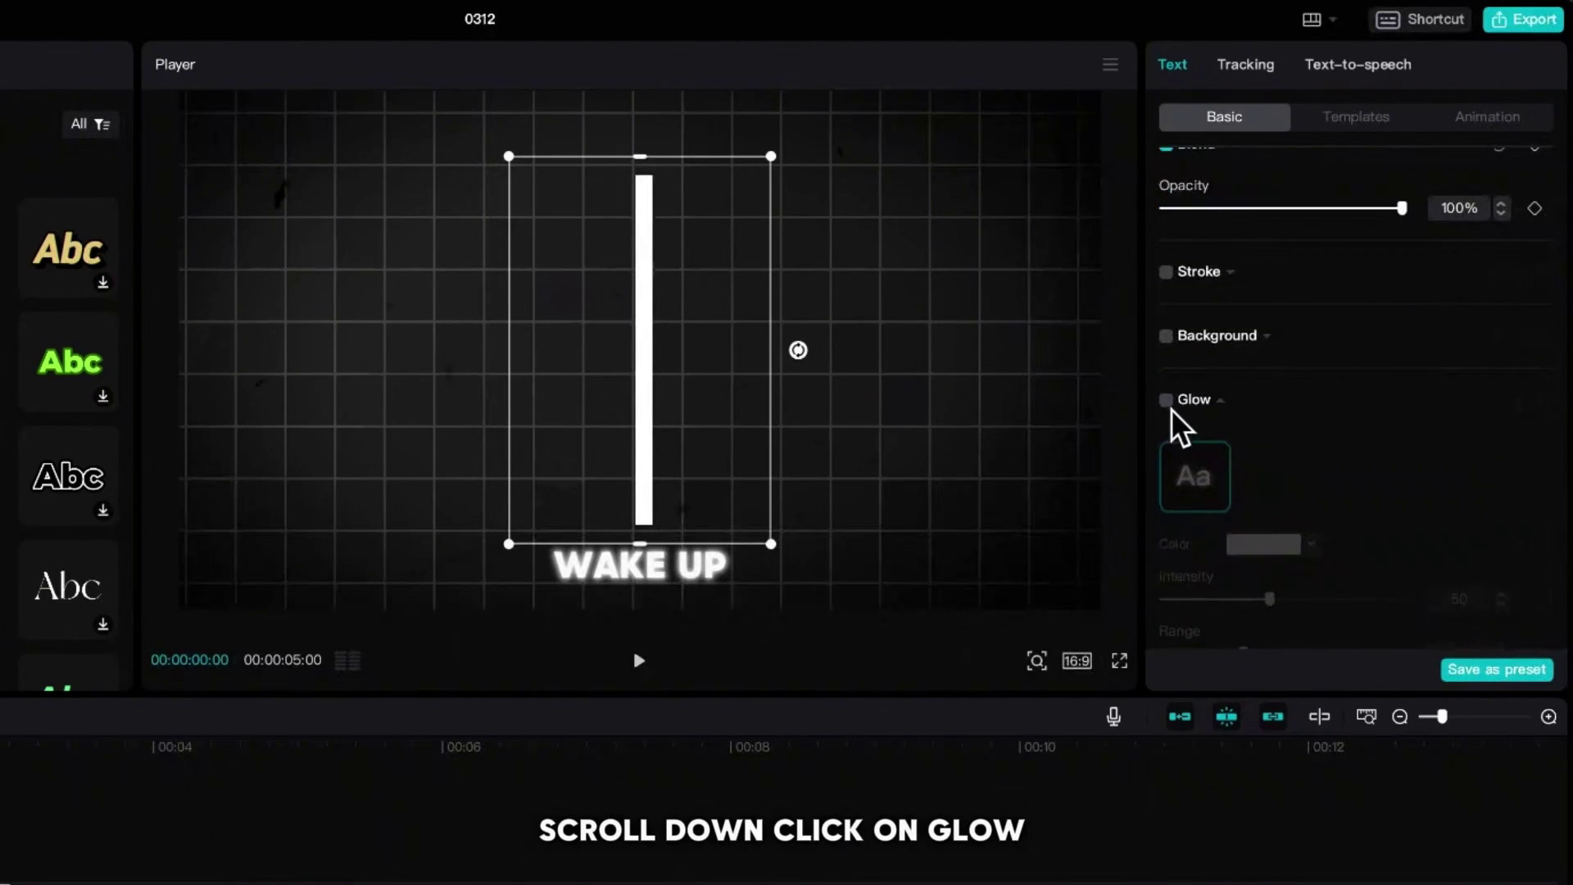
left_click(1167, 401)
scroll(1270, 574, "down", 3)
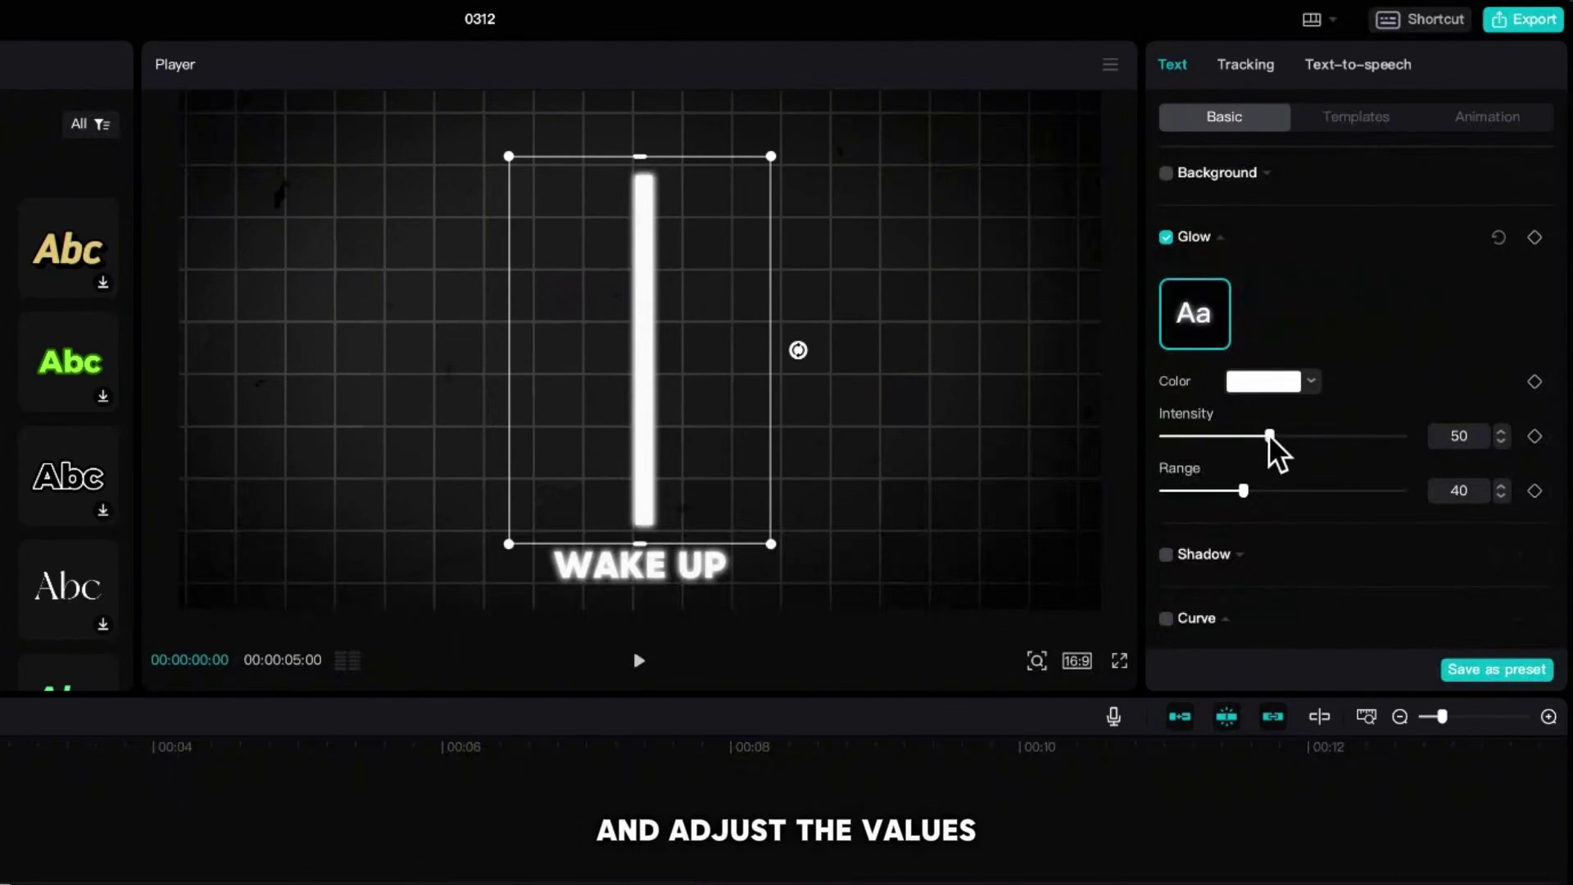
left_click_drag(1269, 436, 1243, 436)
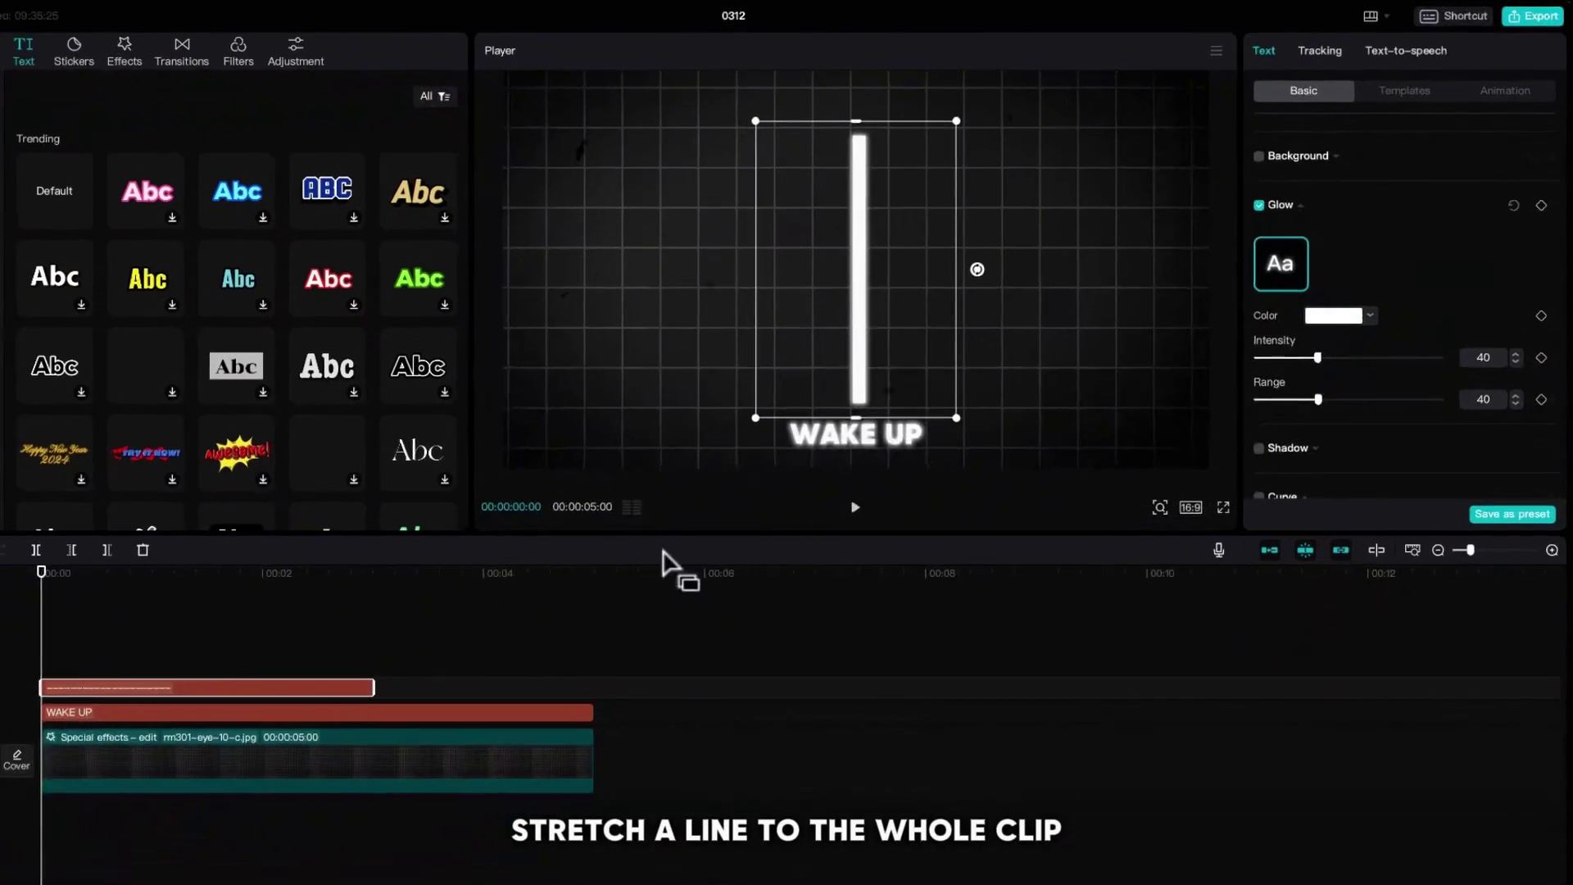
Step: Extend the line across the whole clip and make it a compound clip
left_click_drag(512, 654, 660, 652)
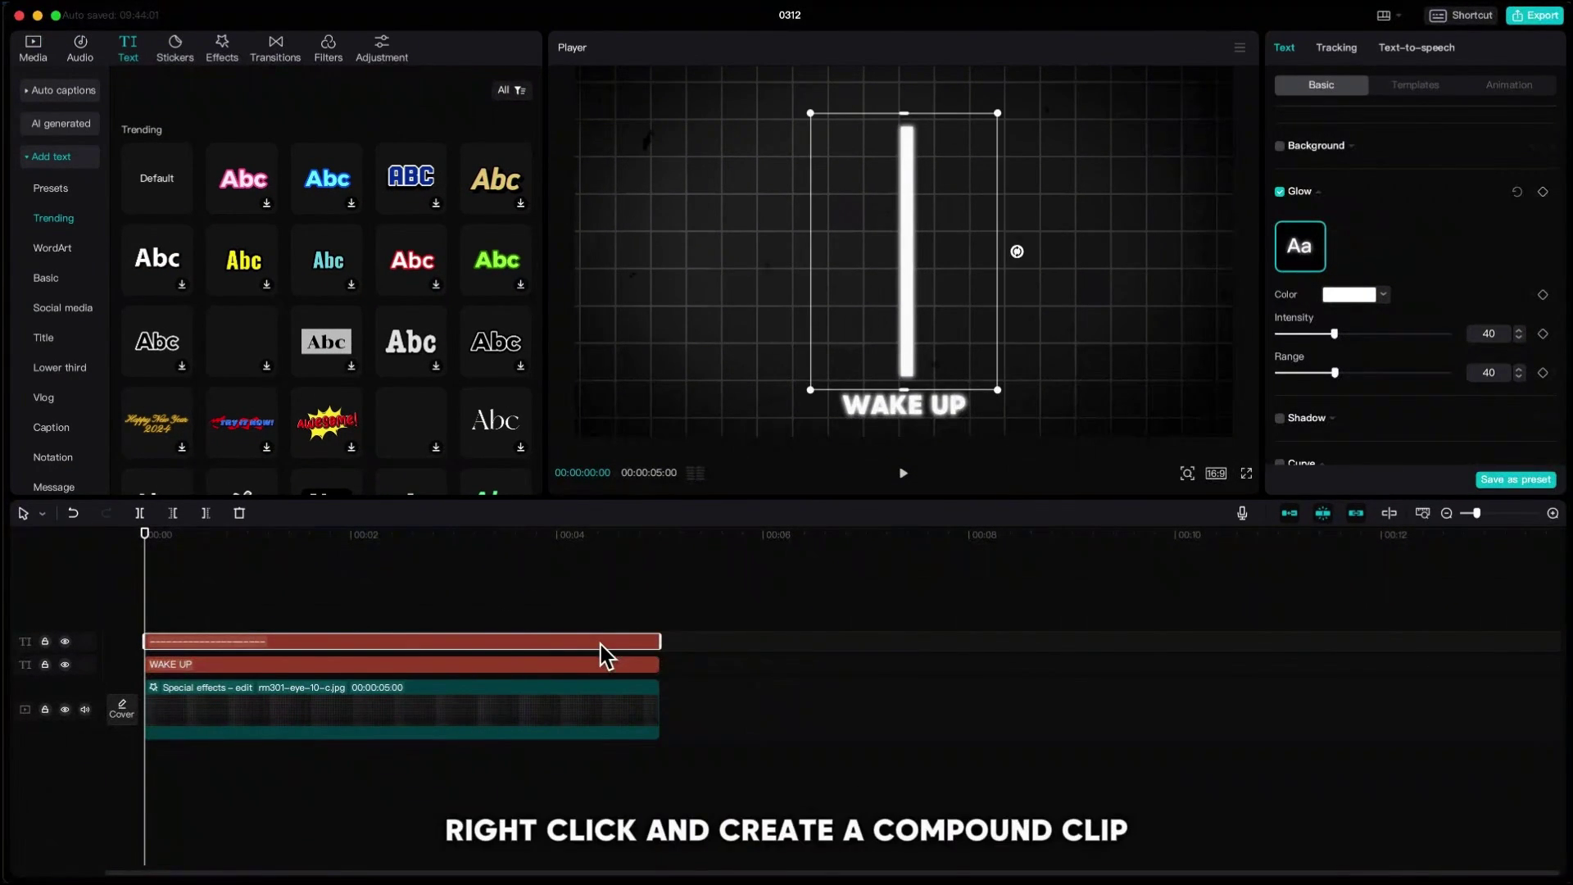
right_click(599, 645)
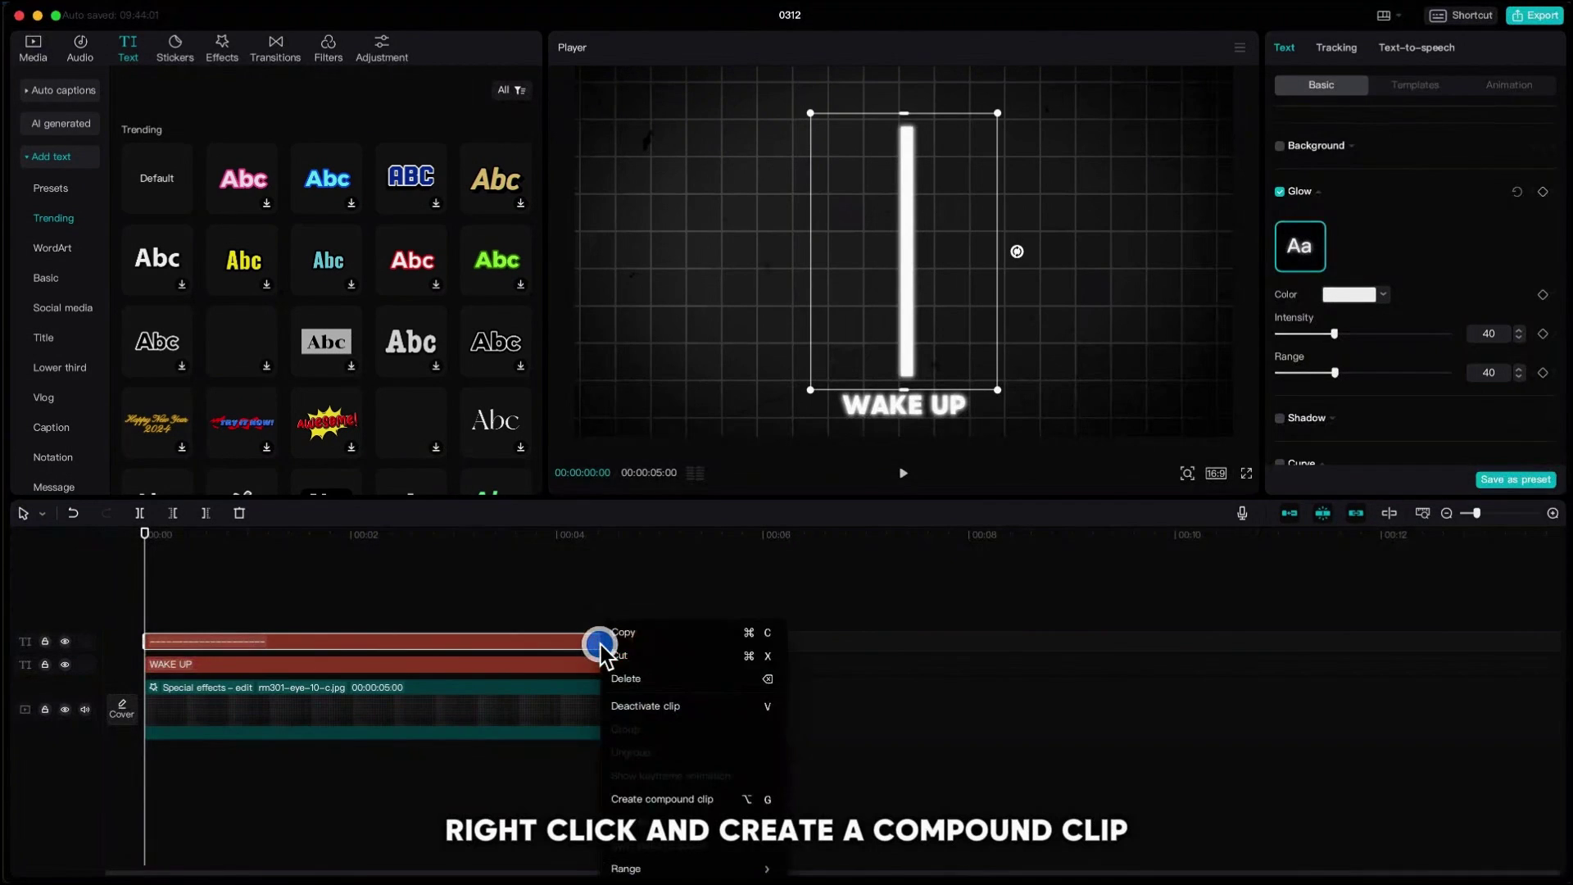
left_click(643, 799)
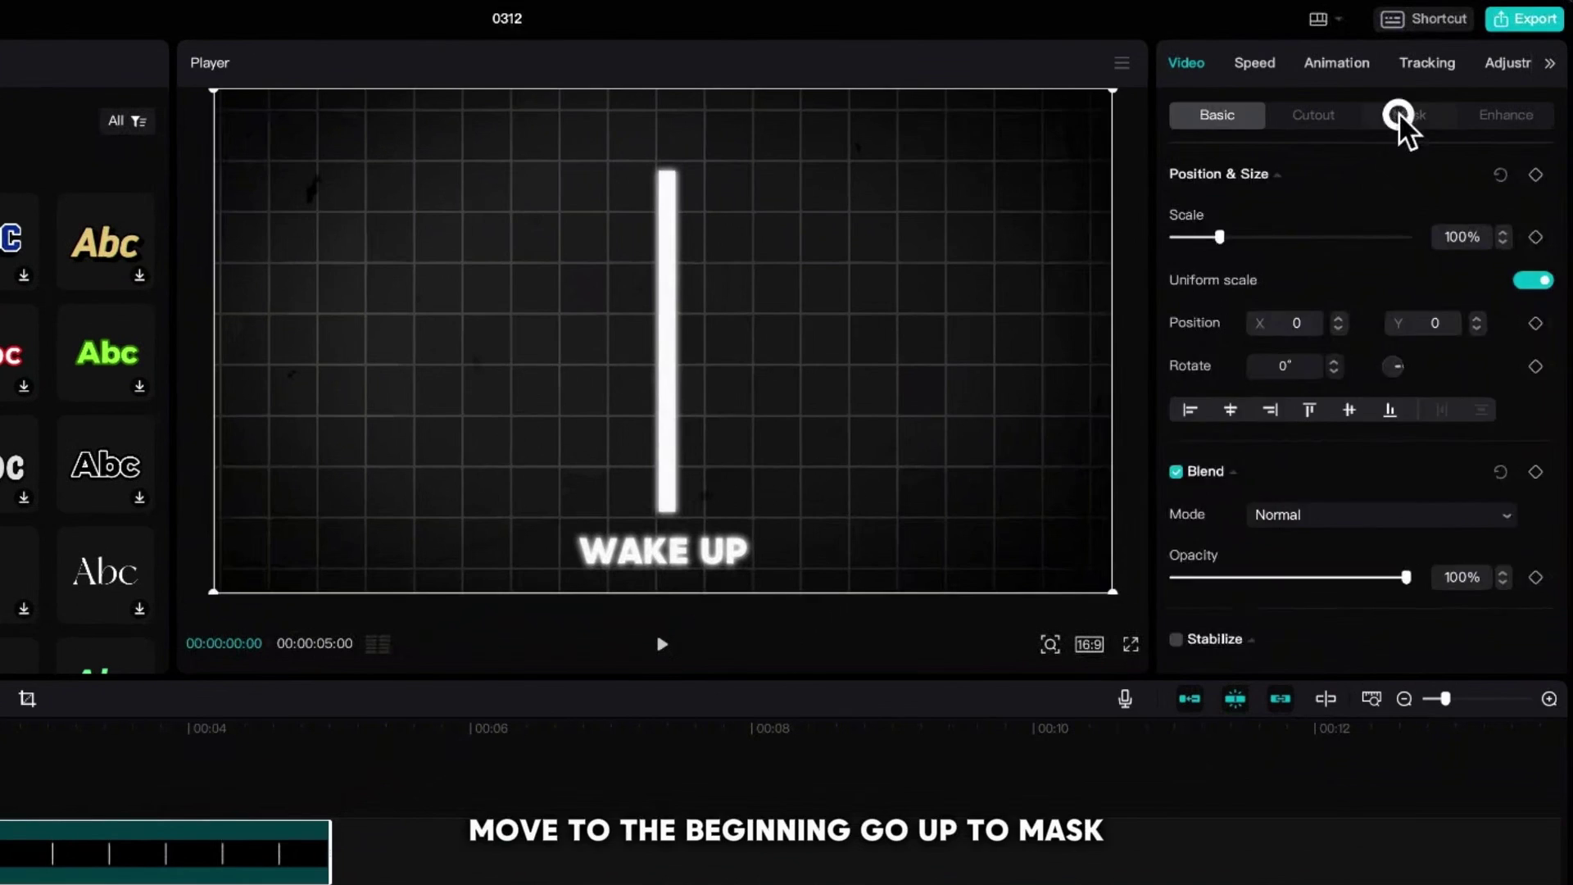
Step: Add a feathered horizontal mask at -180°, keyframed from below the bar to above it by 4:26
left_click(1451, 85)
left_click(1294, 254)
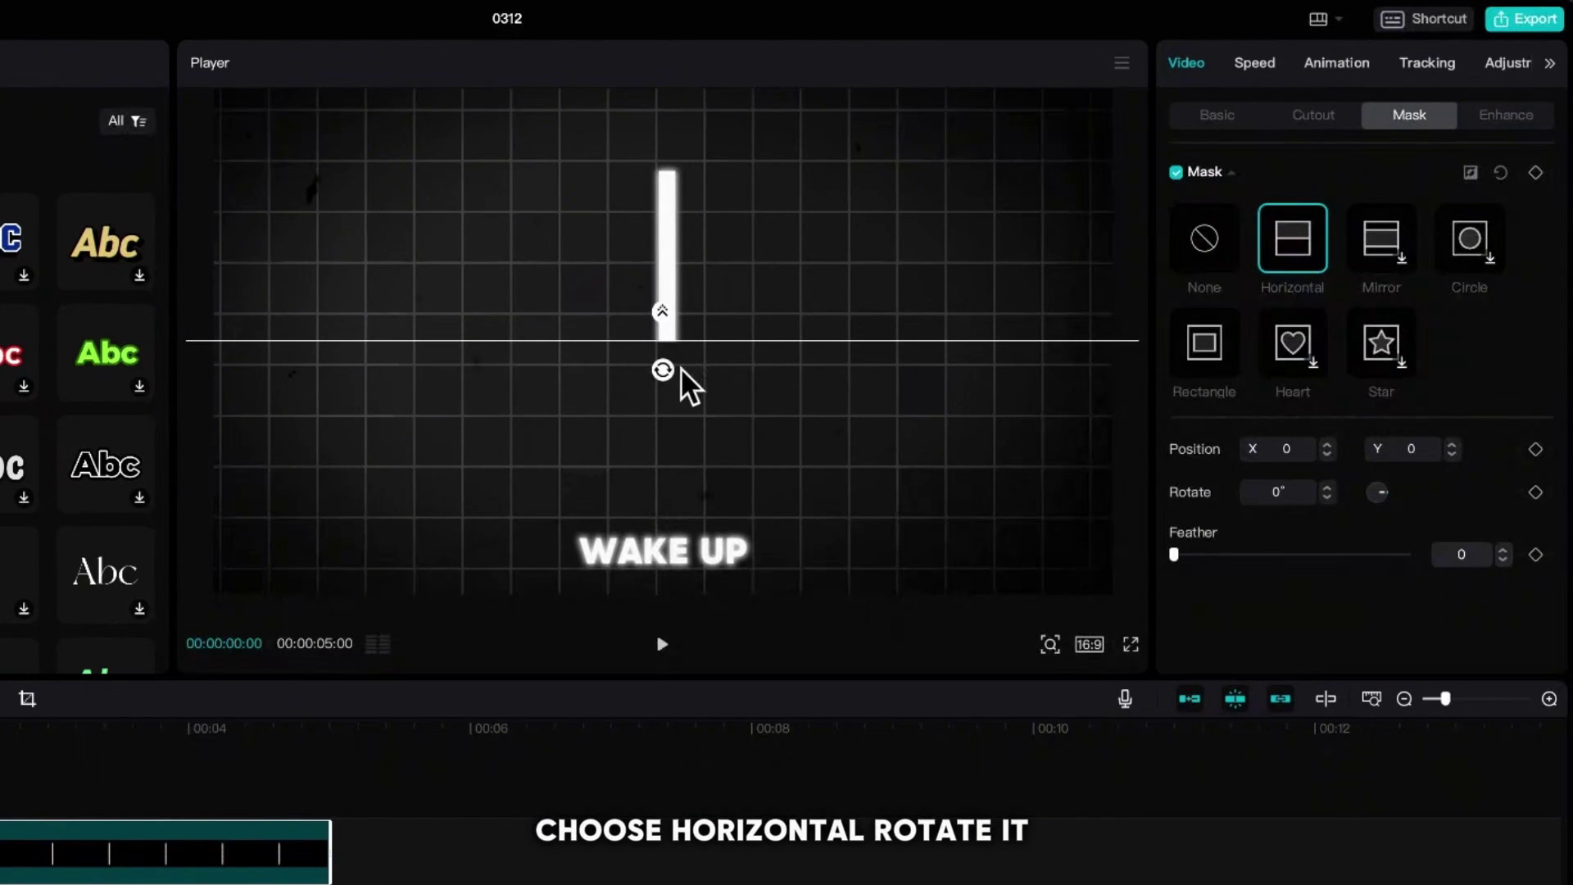
left_click_drag(663, 369, 663, 311)
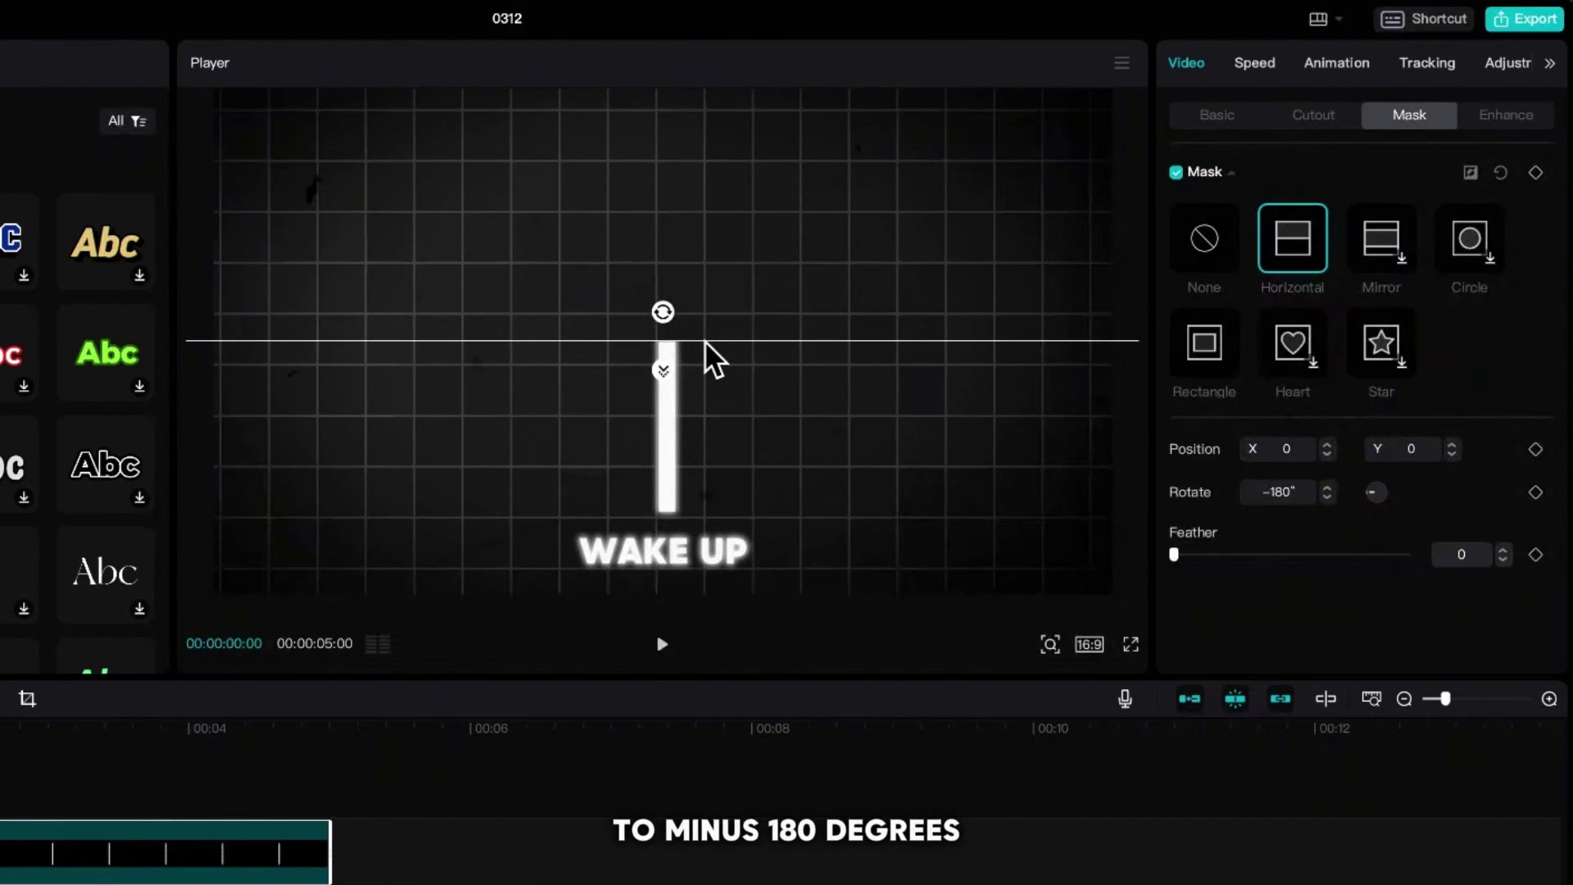
left_click(1505, 550)
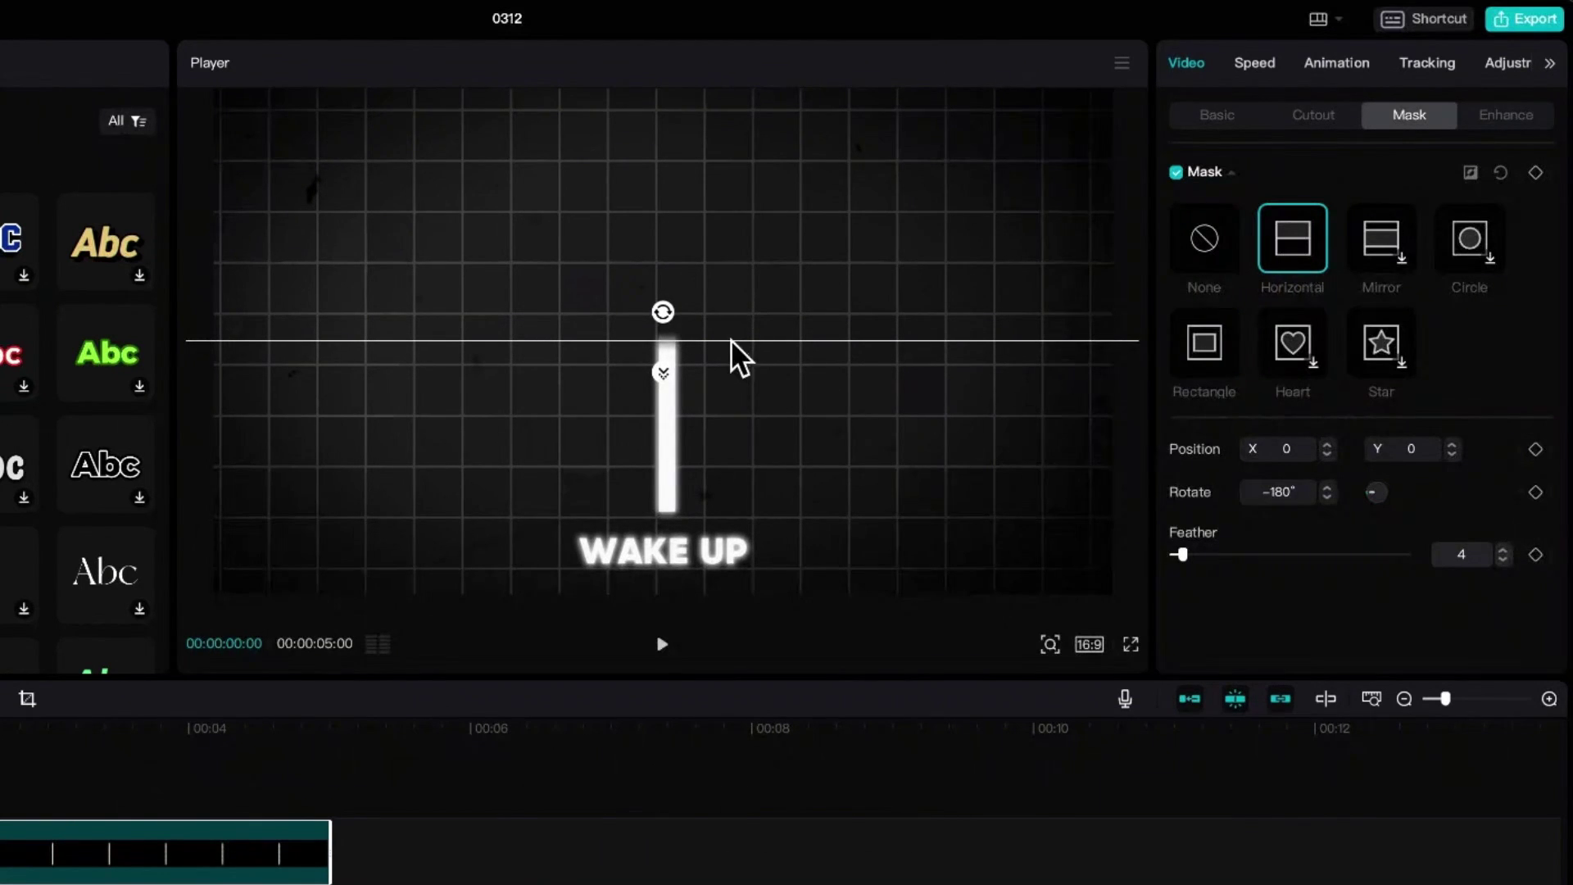
left_click_drag(730, 342, 733, 515)
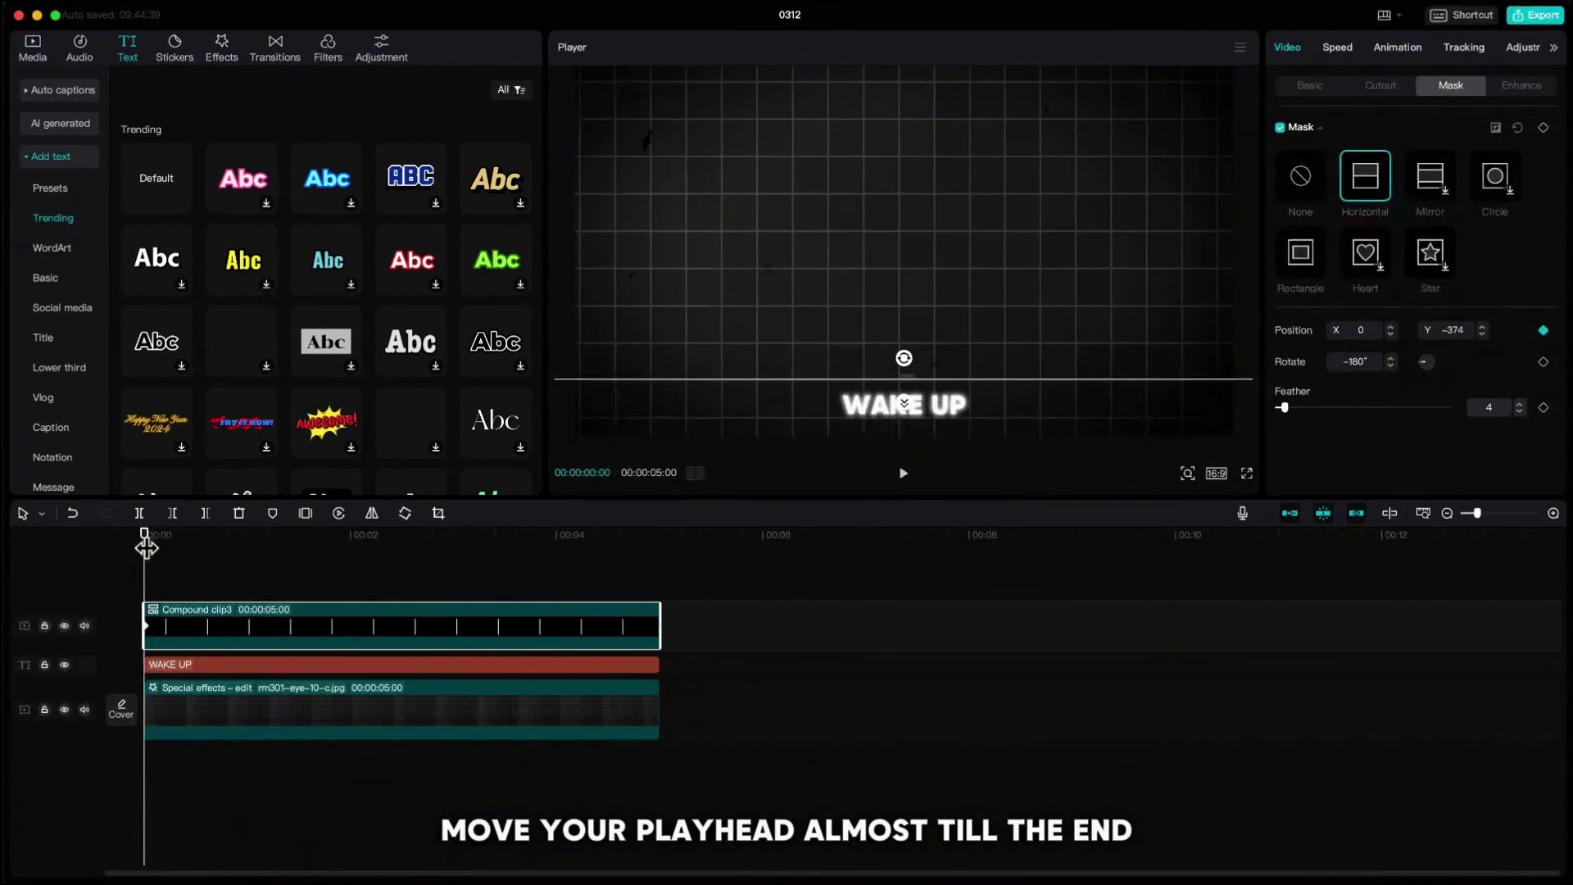
left_click_drag(147, 578, 635, 586)
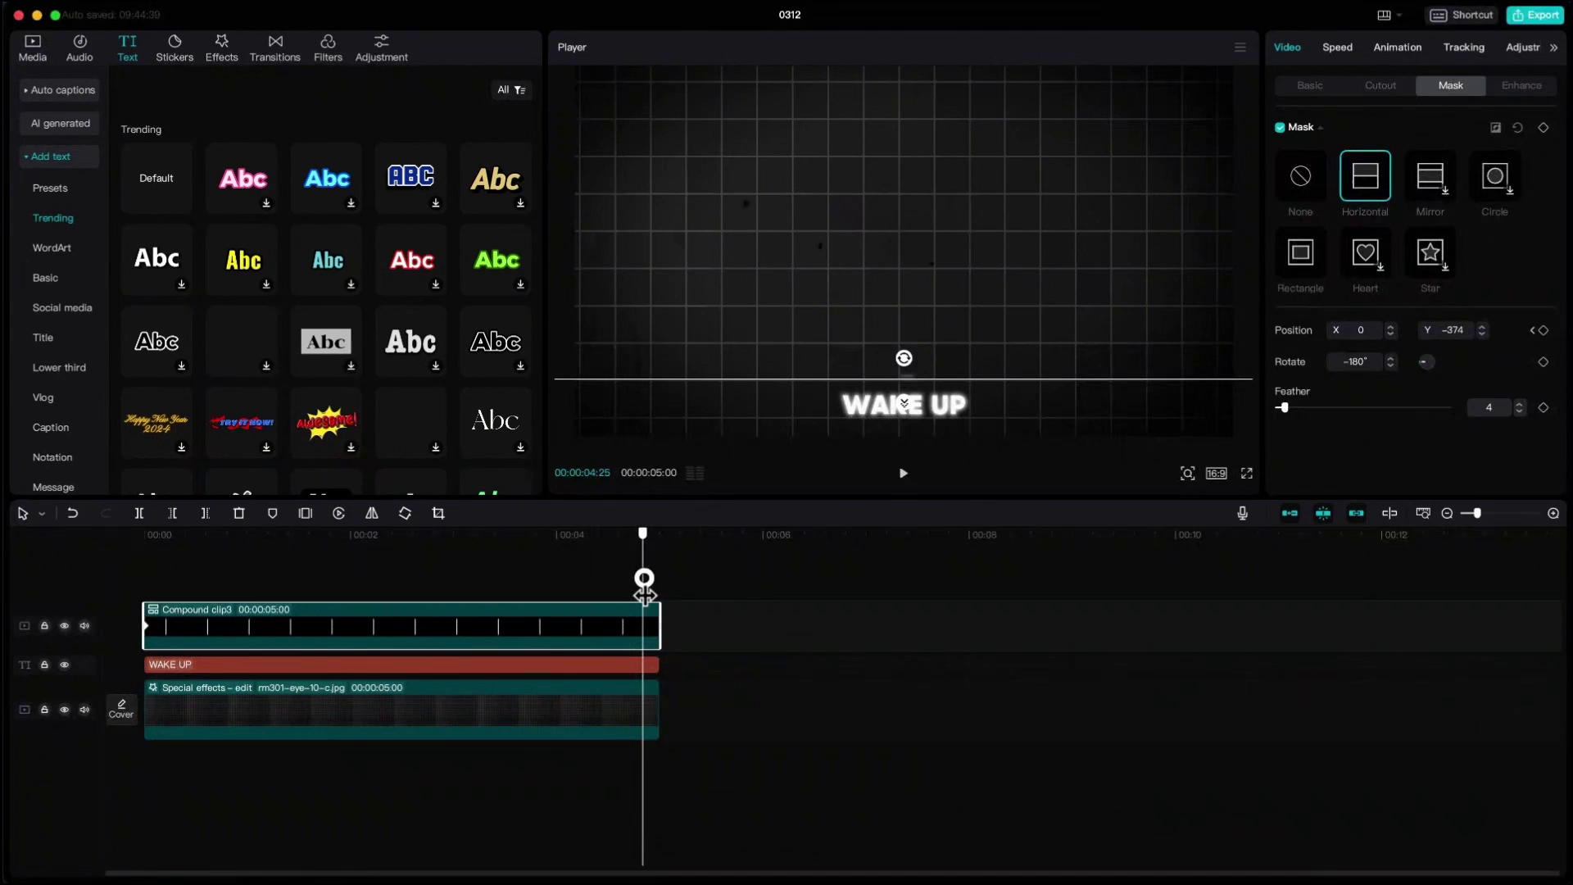
left_click_drag(644, 591, 646, 591)
left_click_drag(939, 380, 939, 131)
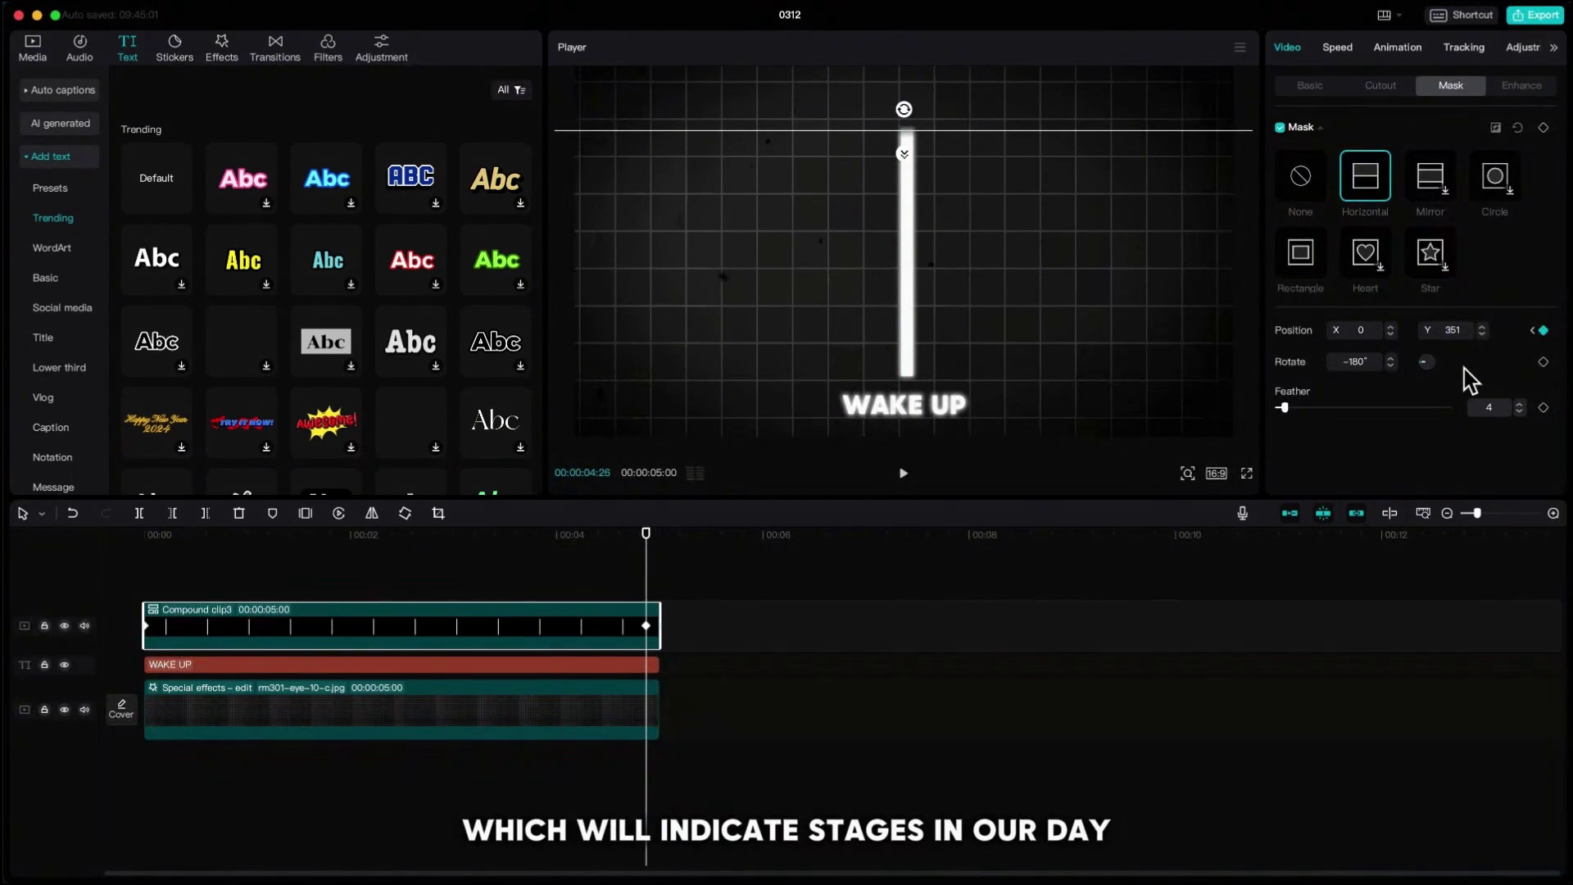
Step: Add a dot text at font size 55 on the bar with glow intensity 40
left_click(178, 205)
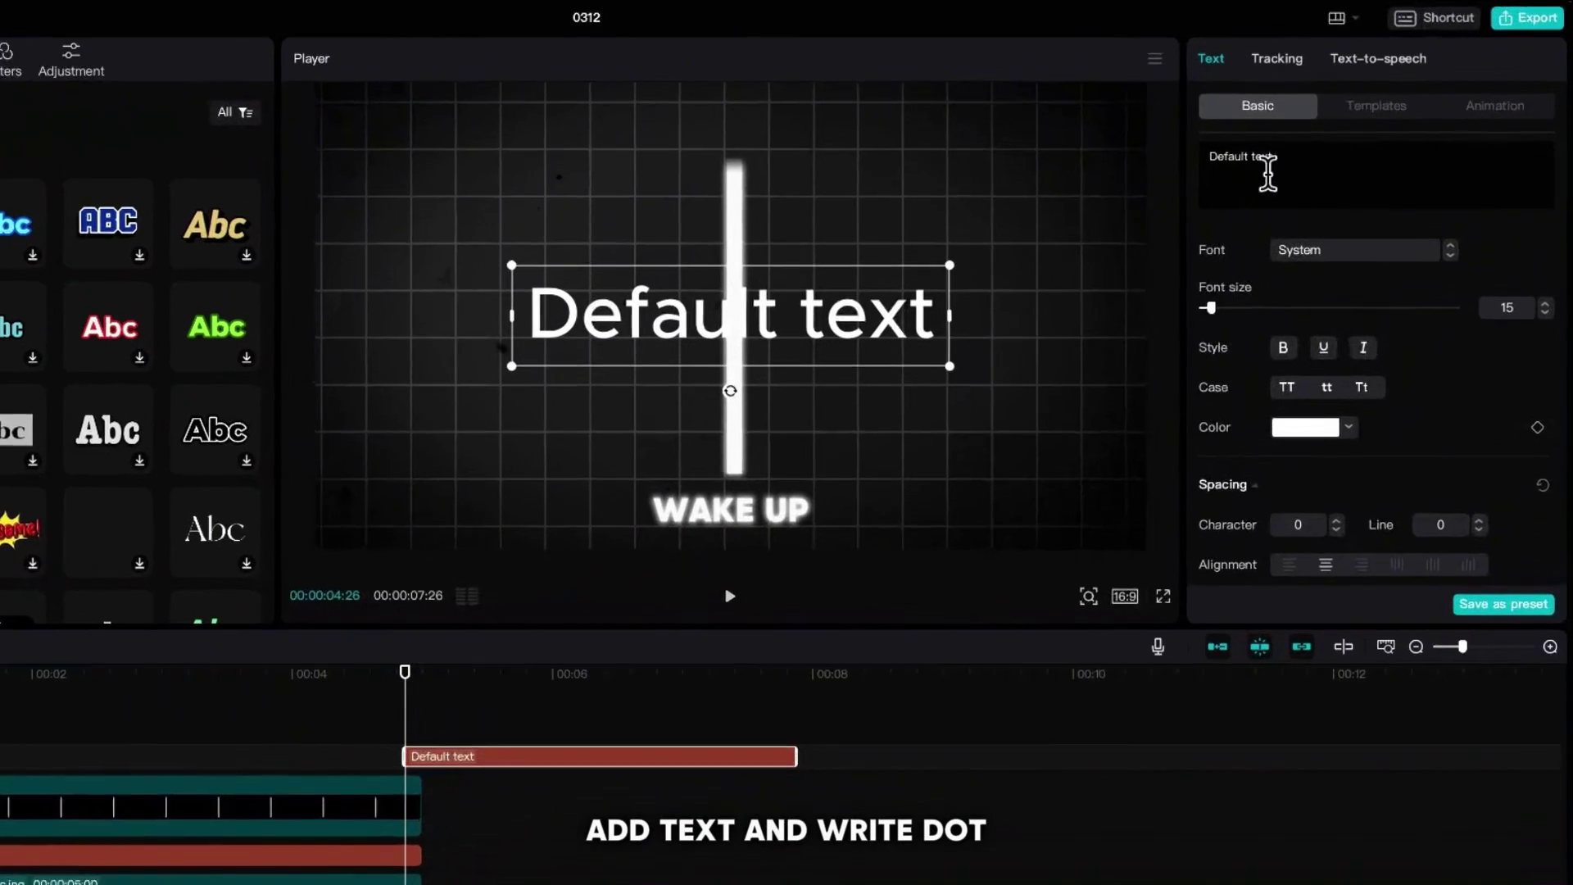
left_click(1280, 123)
key("BackSpace")
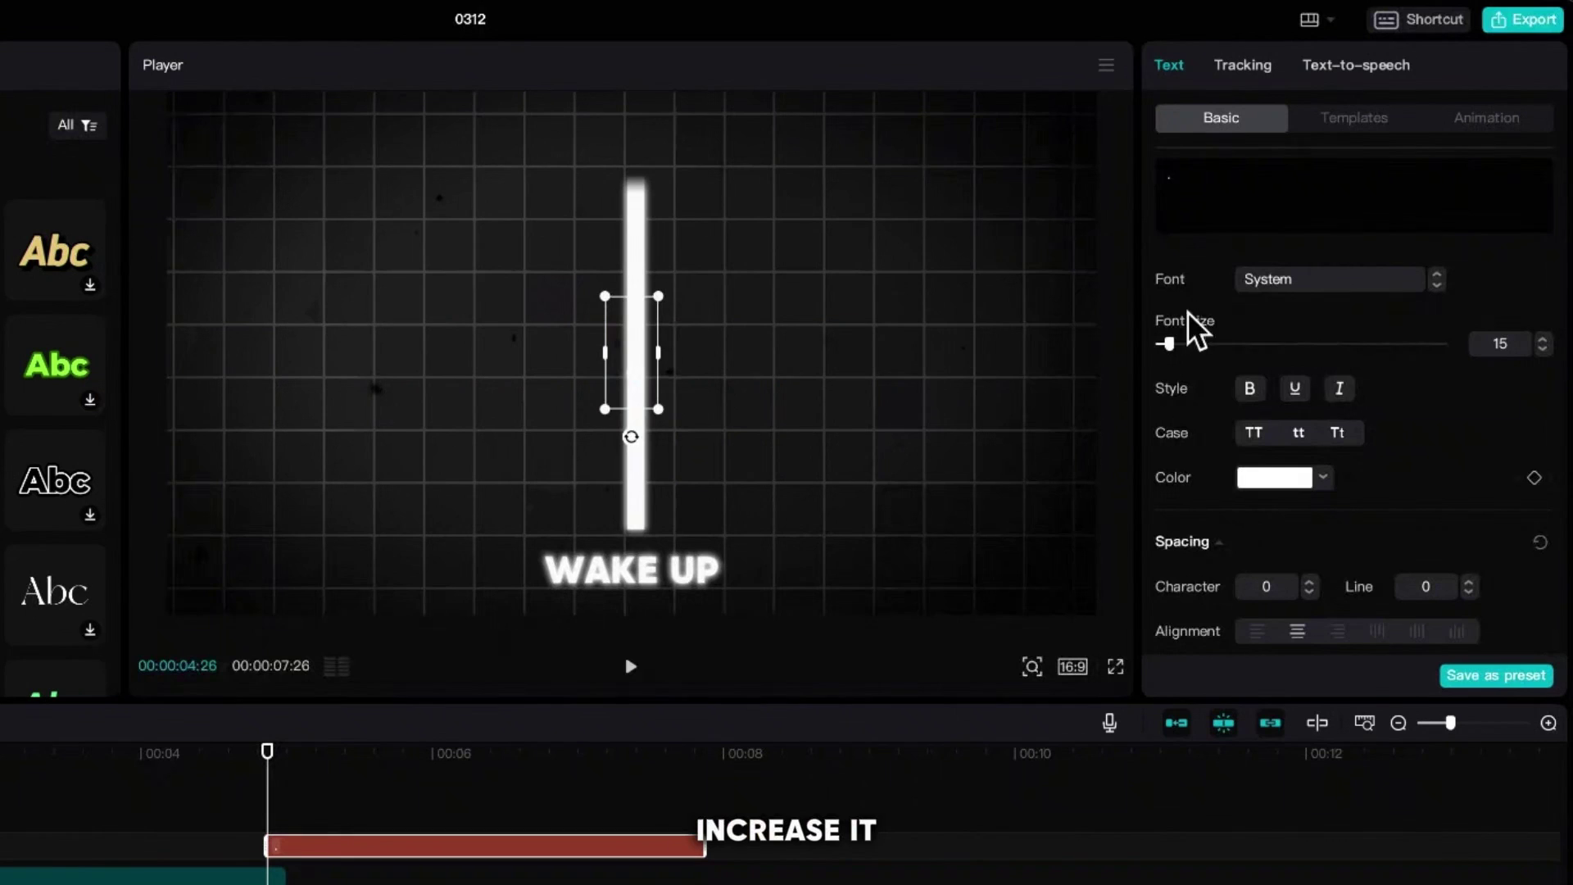
left_click_drag(1170, 343, 1208, 343)
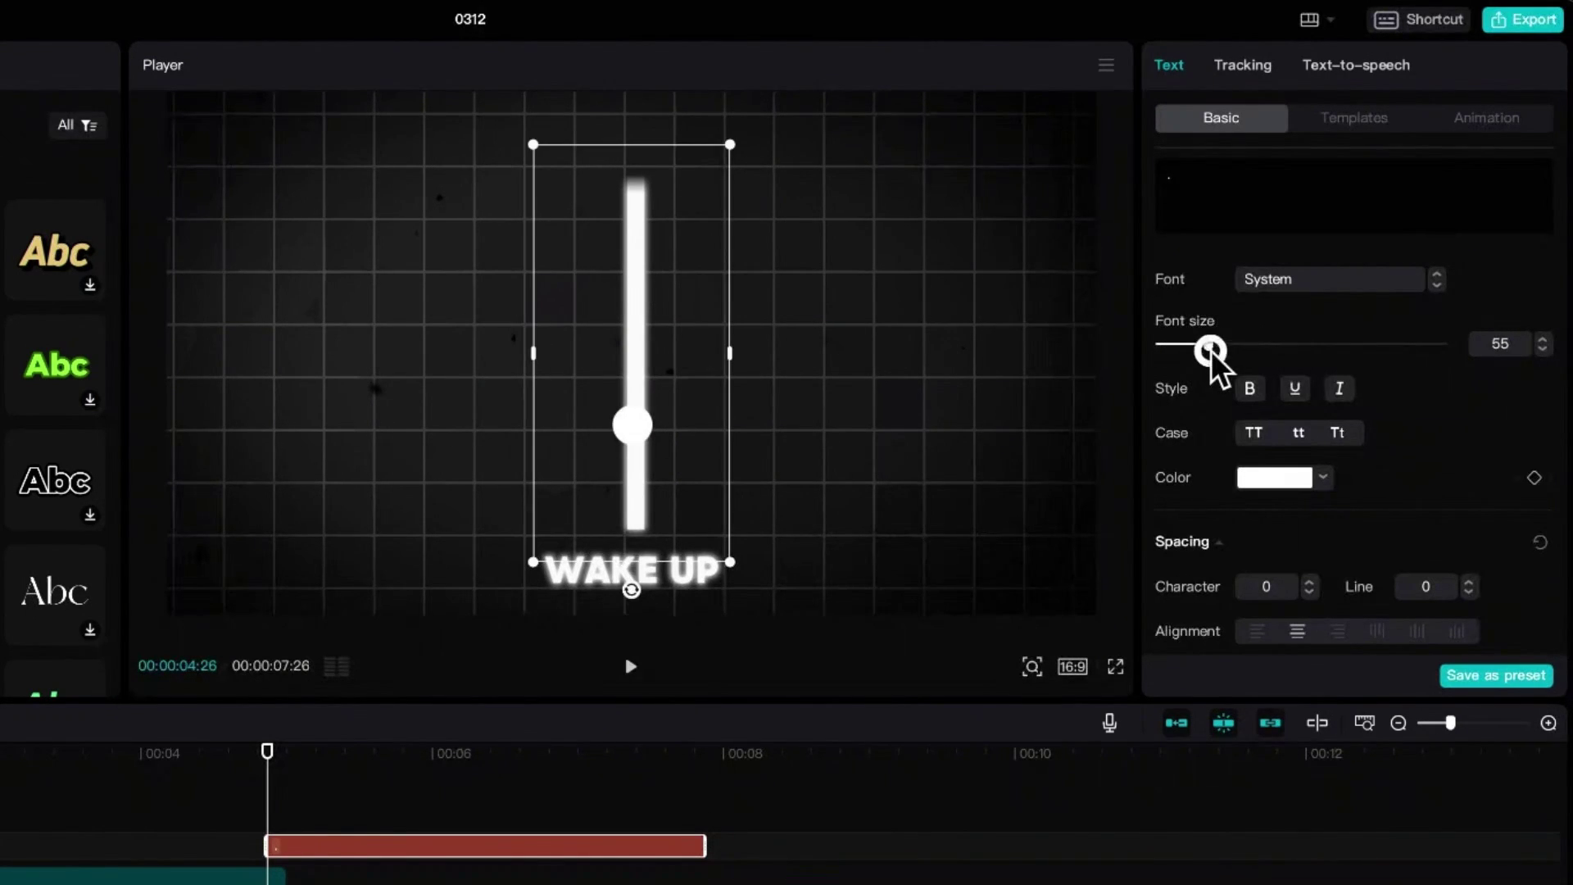
left_click_drag(646, 439, 653, 464)
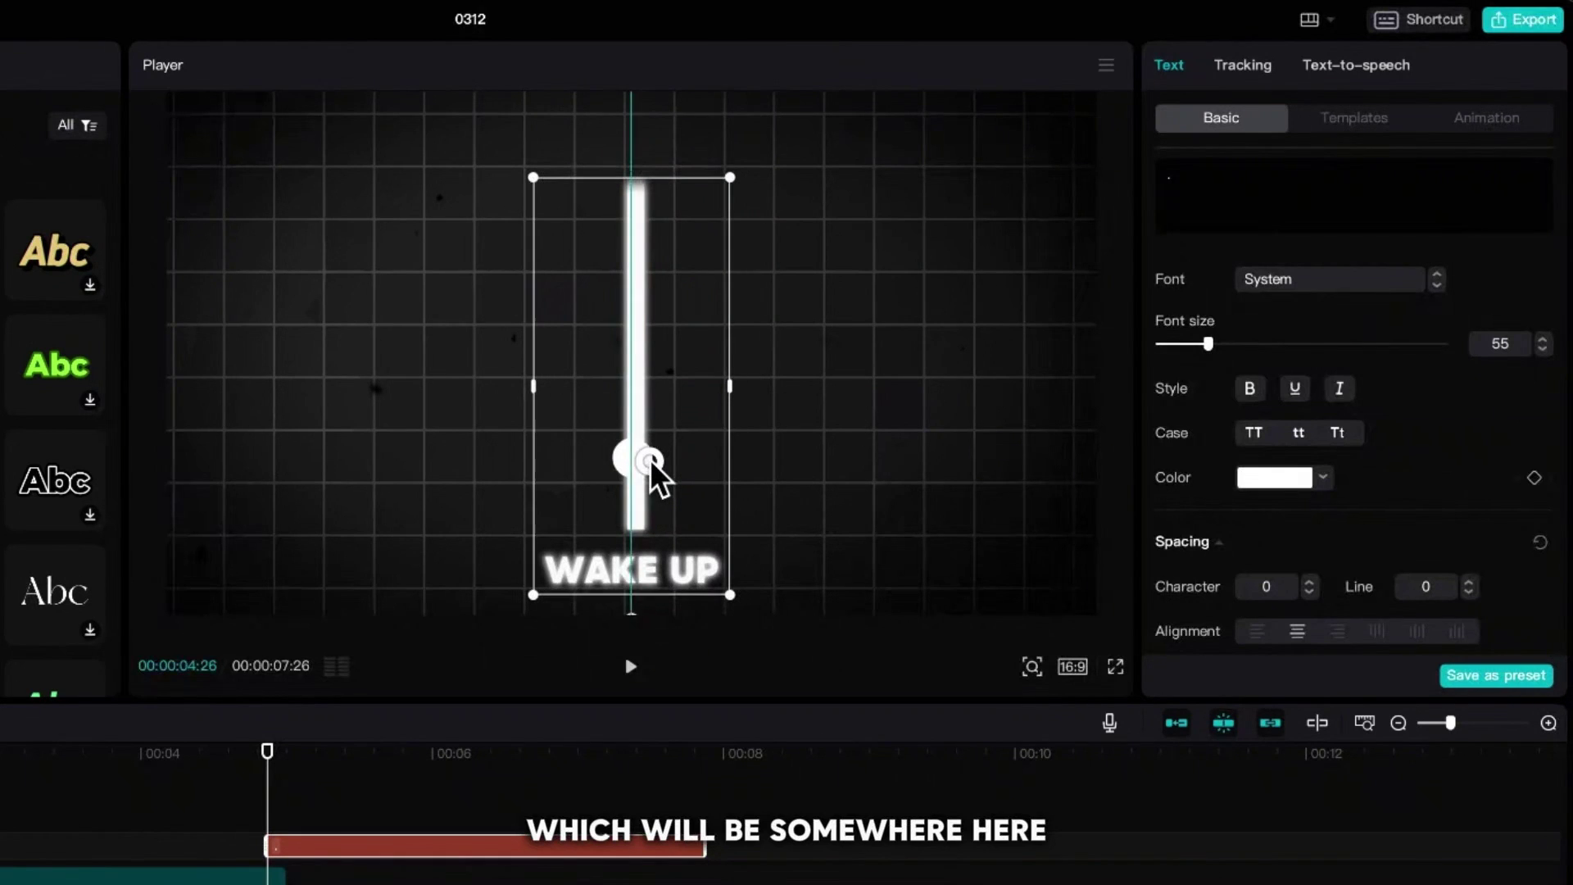
scroll(1394, 474, "down", 10)
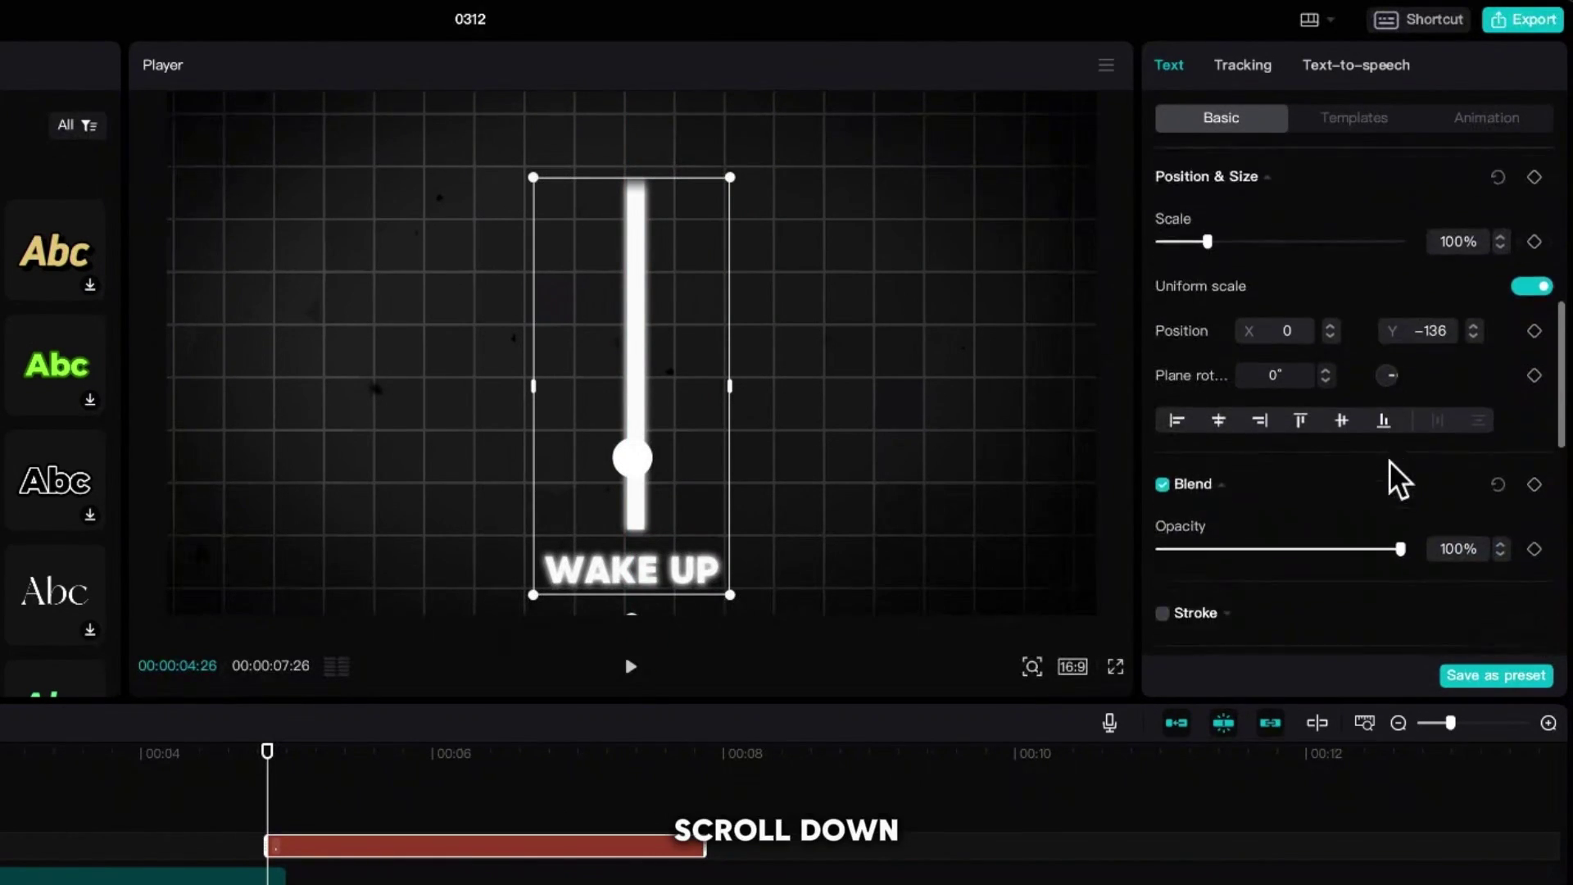
scroll(1401, 479, "down", 5)
left_click(1163, 219)
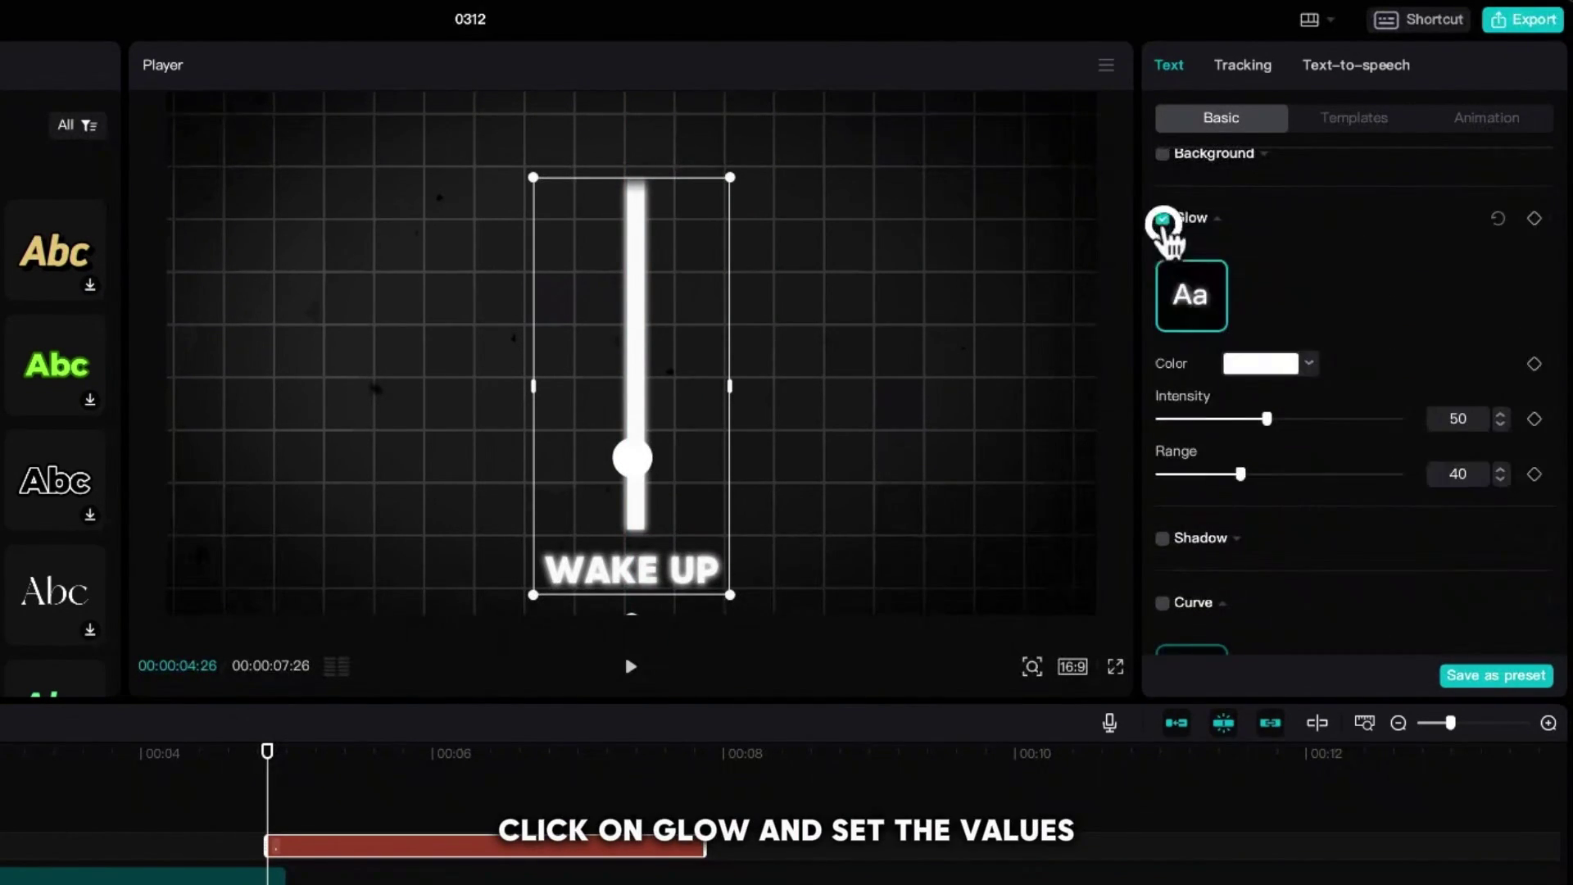
left_click_drag(1268, 417, 1250, 424)
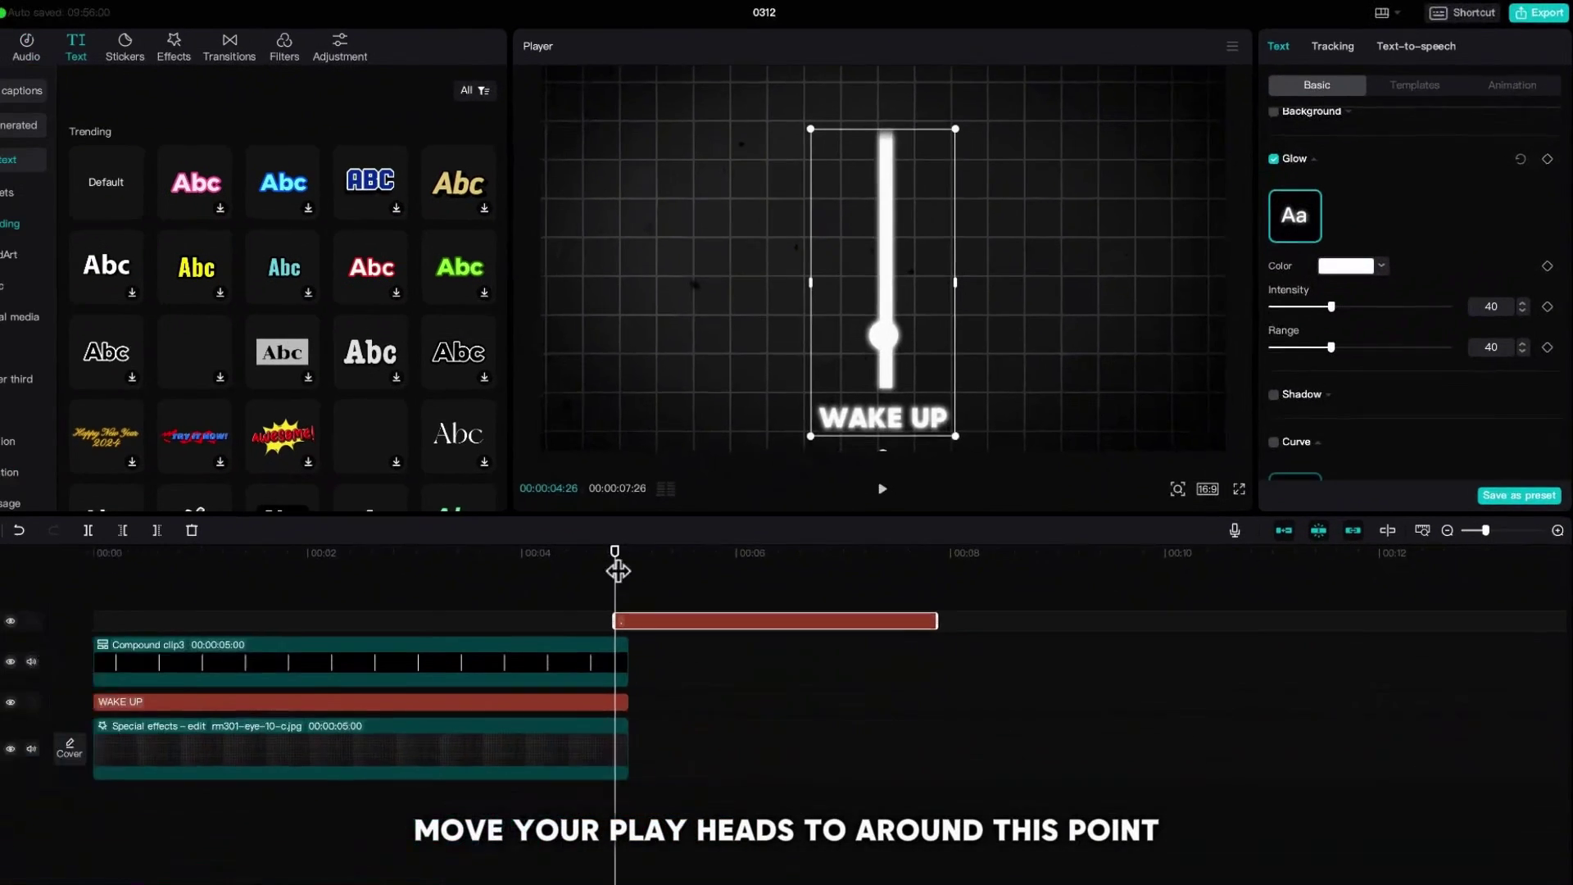
Step: Start the dot clip at one second and extend it to the bar's end
left_click(365, 554)
left_click(244, 578)
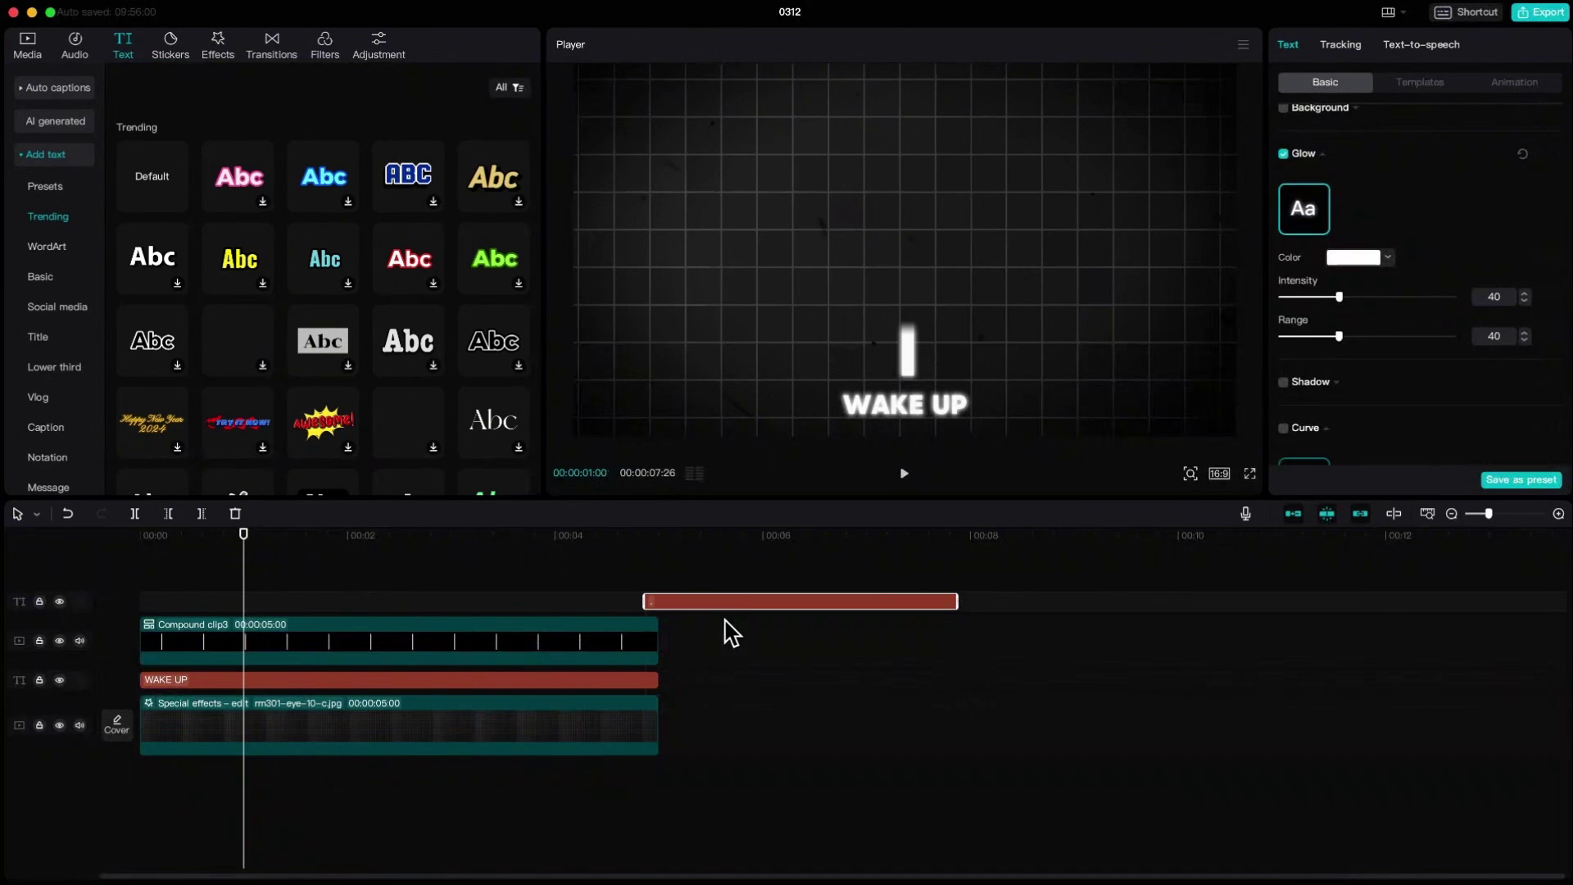
left_click_drag(725, 601, 341, 603)
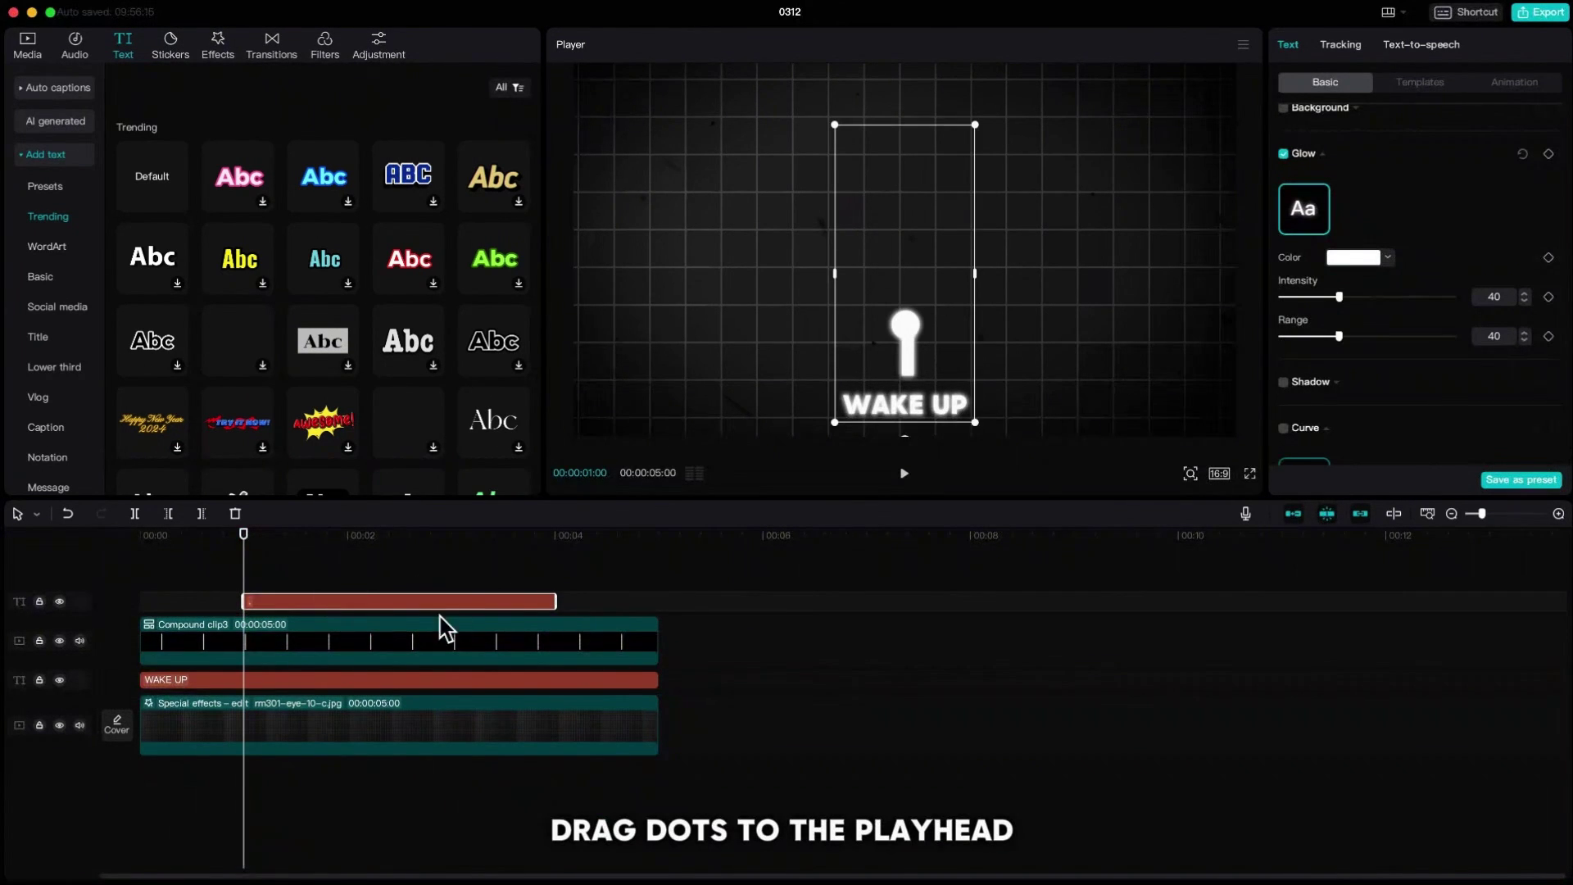
left_click_drag(554, 604, 658, 606)
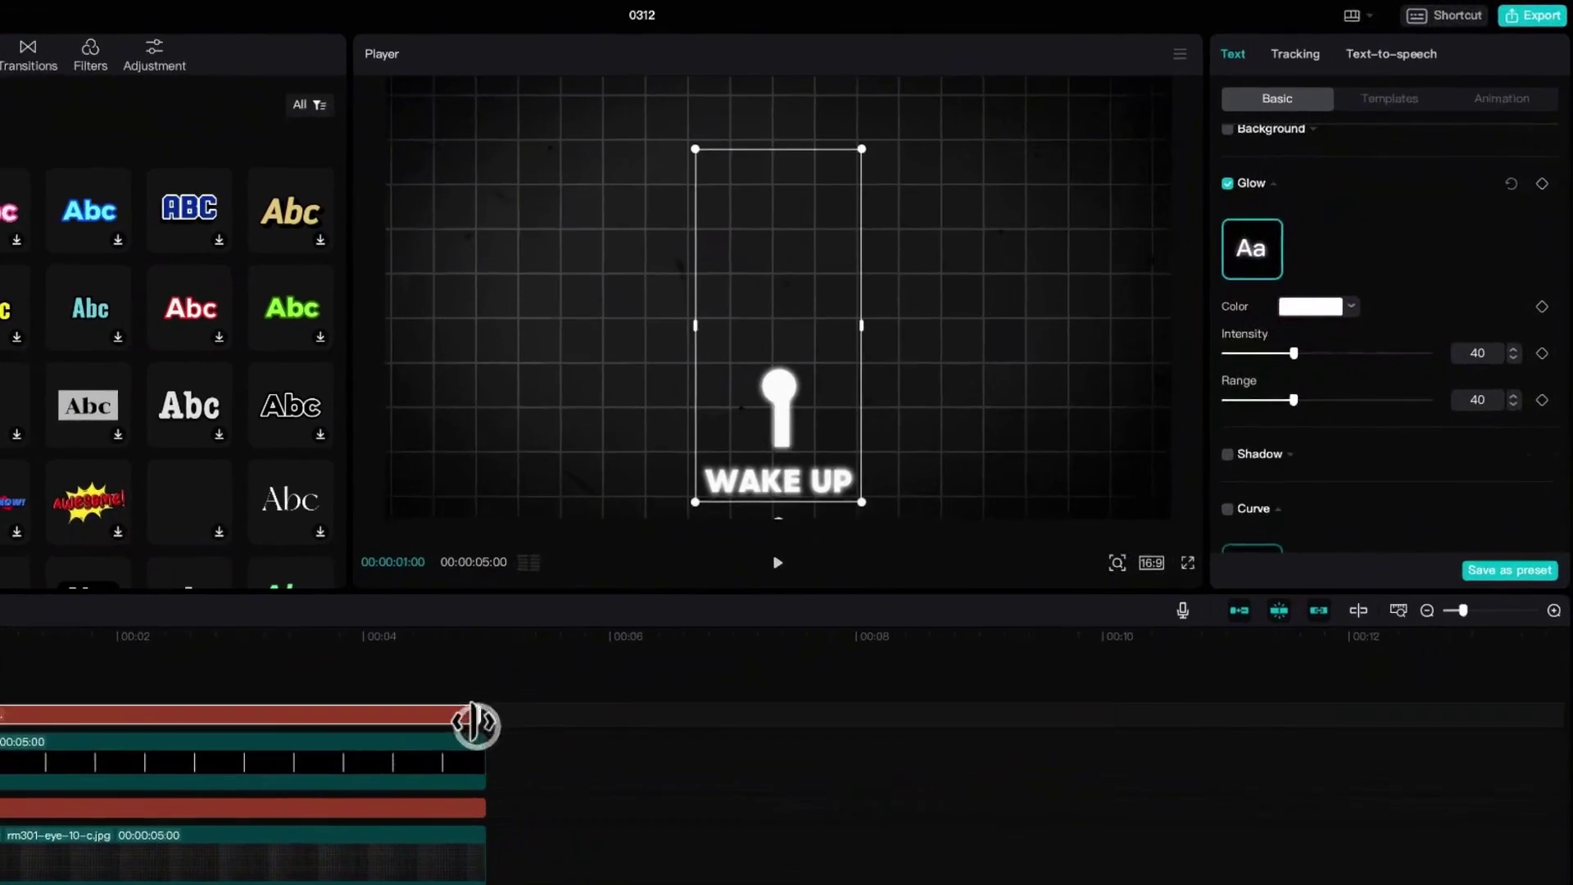
Step: Give the dot a 0.6-second Fade In entrance animation
left_click(1479, 123)
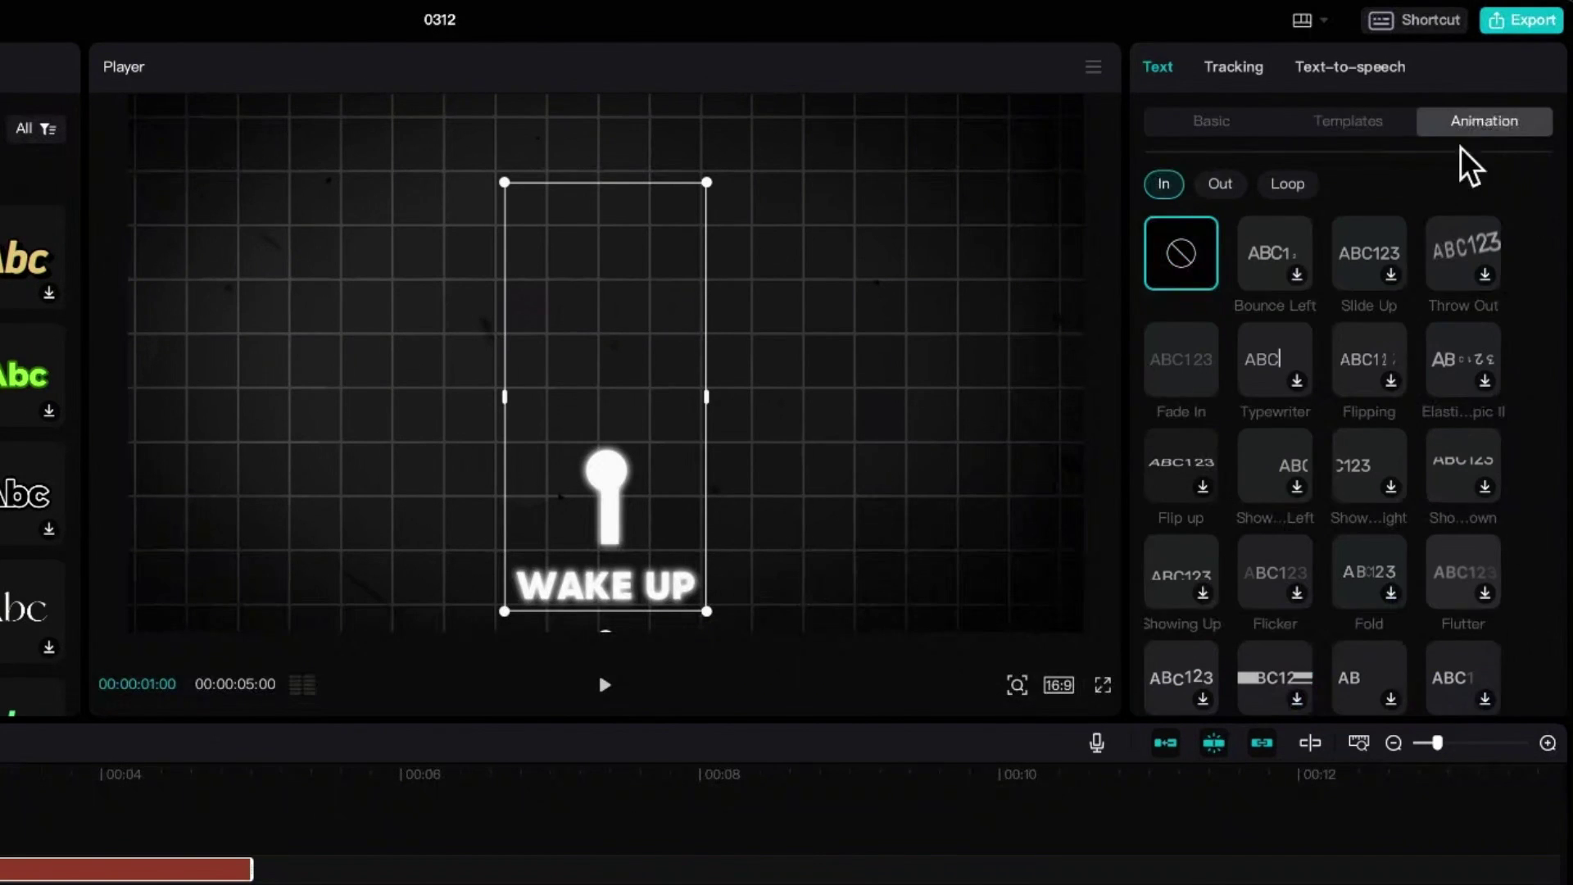
left_click(1178, 362)
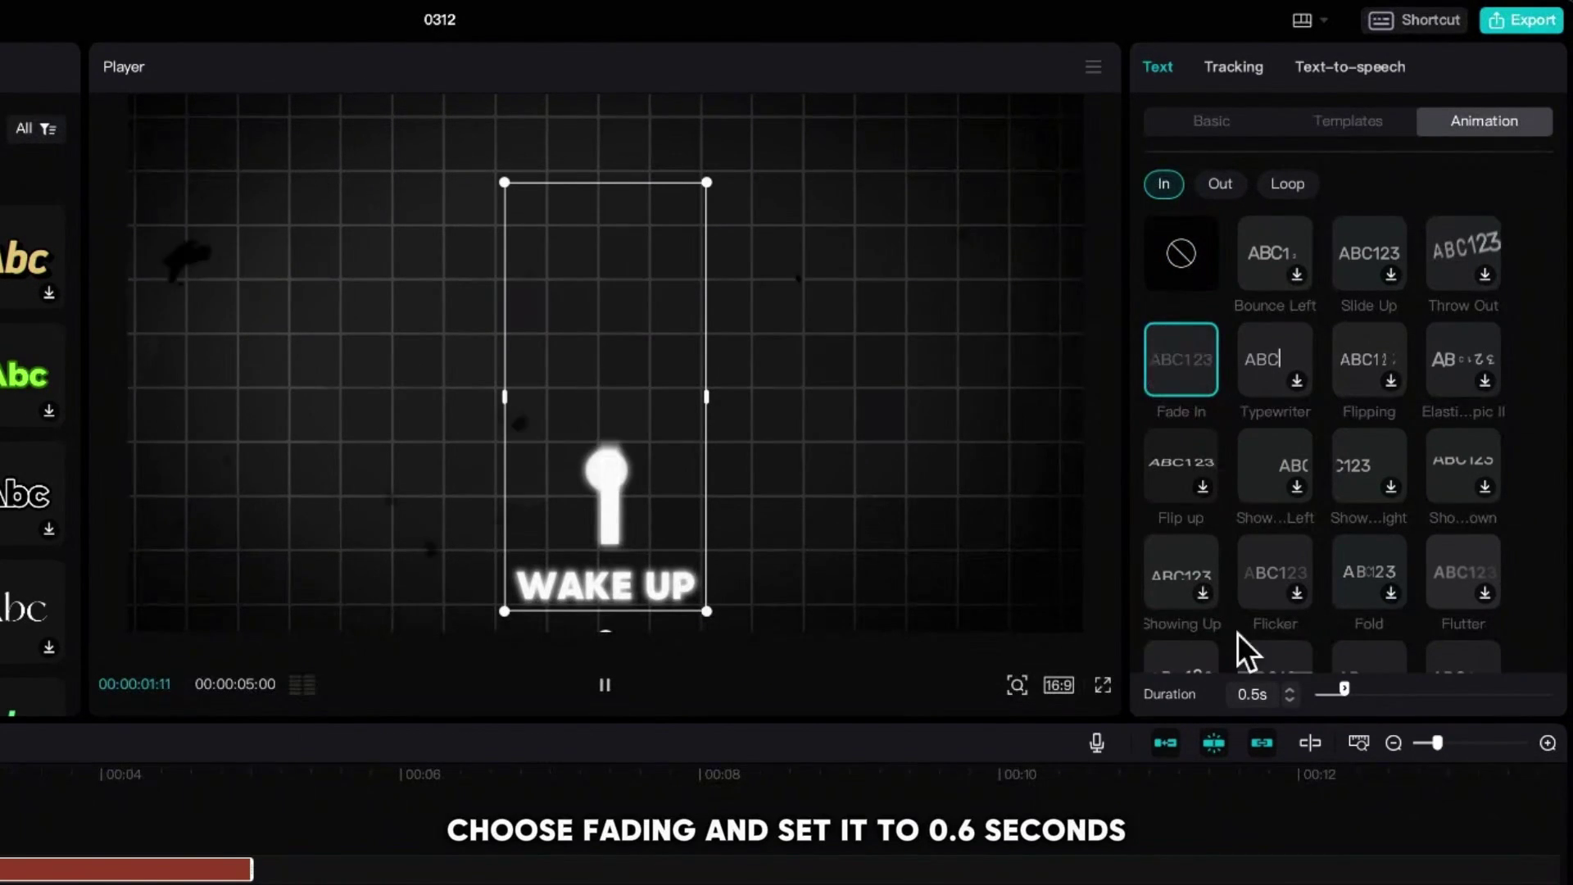
left_click(1292, 689)
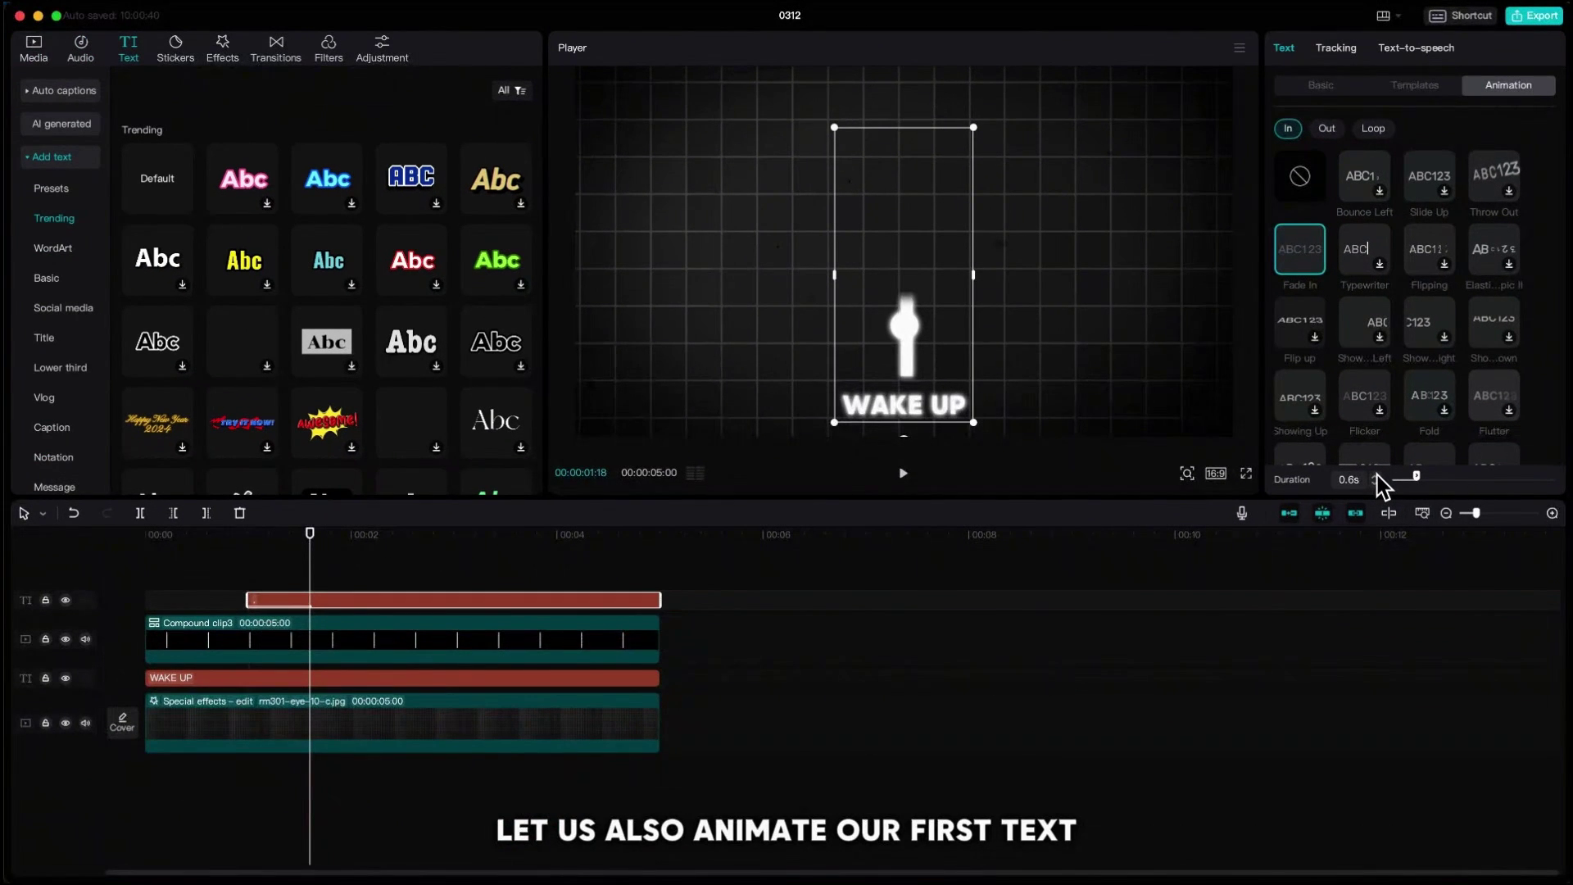
Step: Give the WAKE UP label a 0.6-second Mini Zoom entrance
left_click(578, 682)
scroll(1433, 352, "down", 3)
scroll(1433, 354, "down", 10)
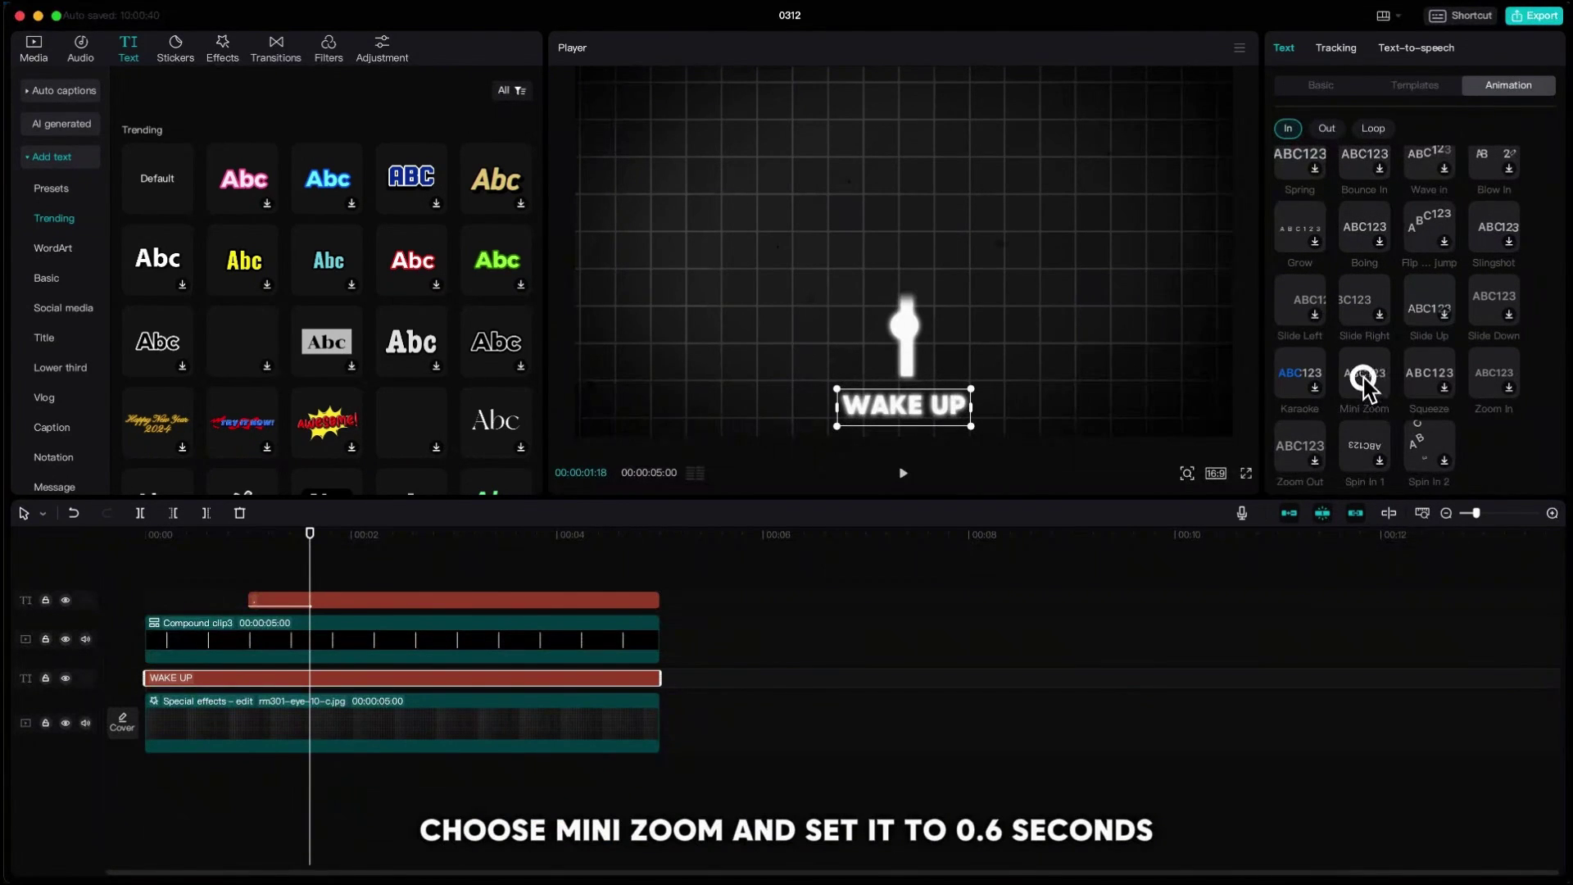
left_click(1363, 379)
left_click(1376, 479)
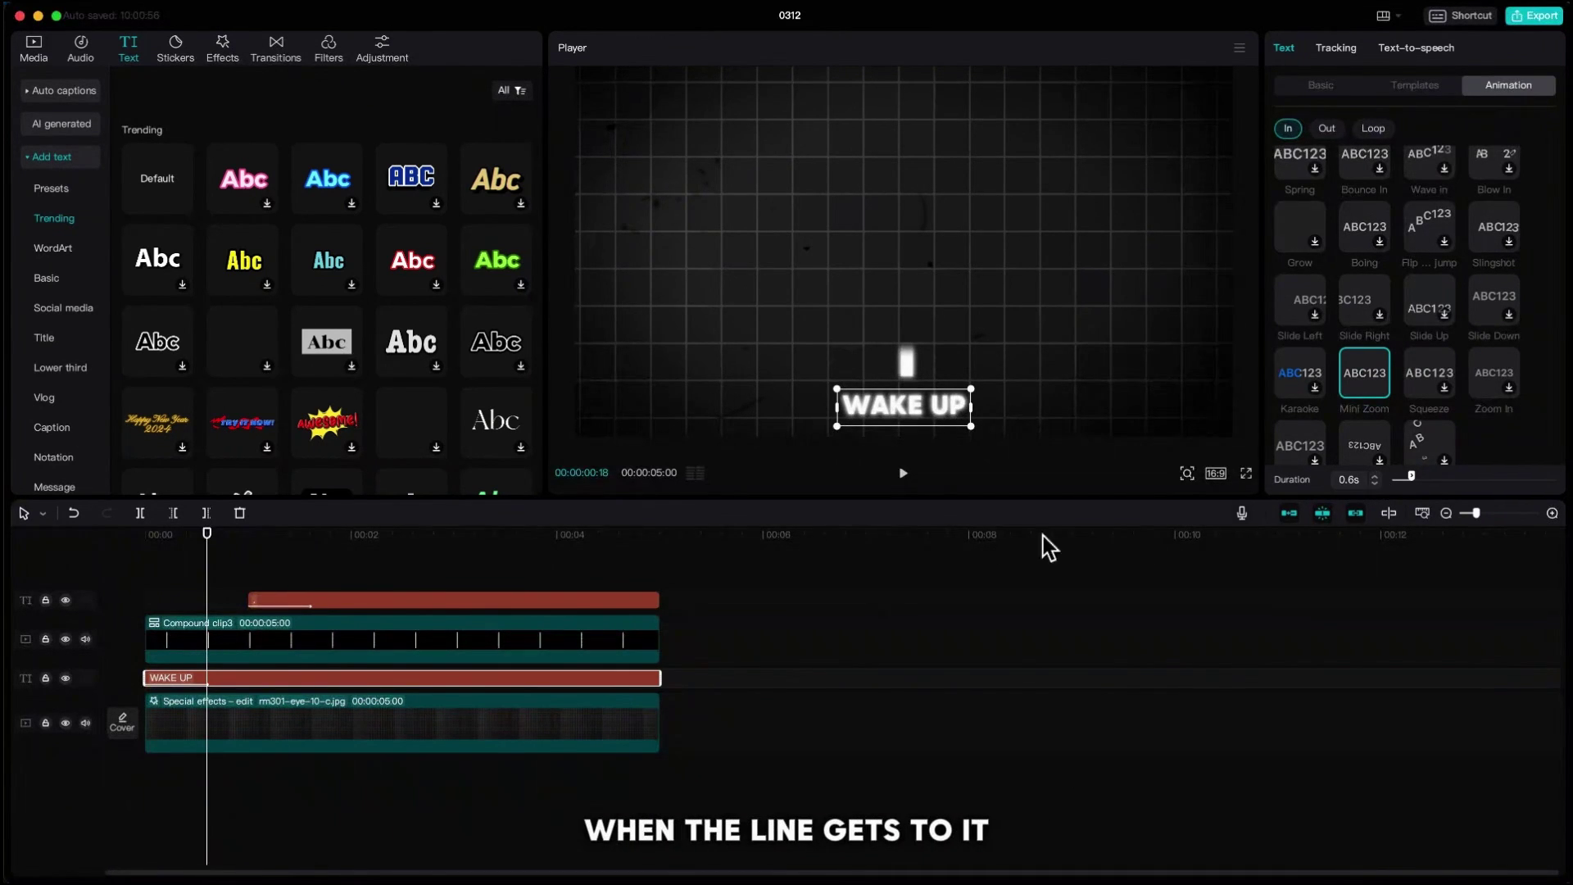
left_click_drag(208, 540, 251, 565)
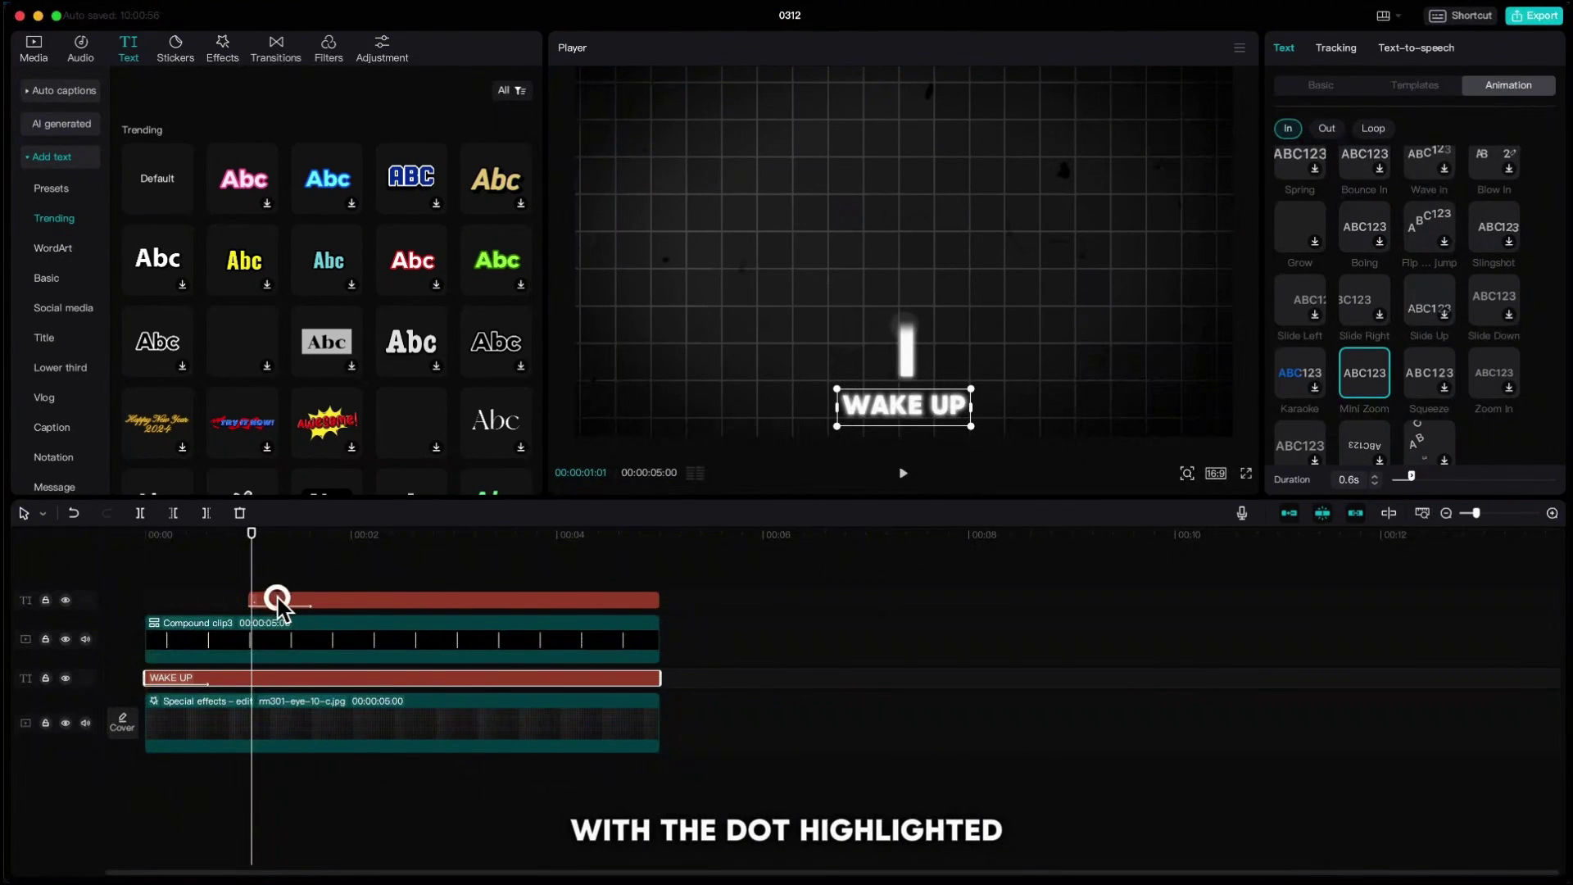
left_click(279, 602)
Step: Copy and paste the dot onto its own track and recolour the duplicate bright blue
key("ctrl+c")
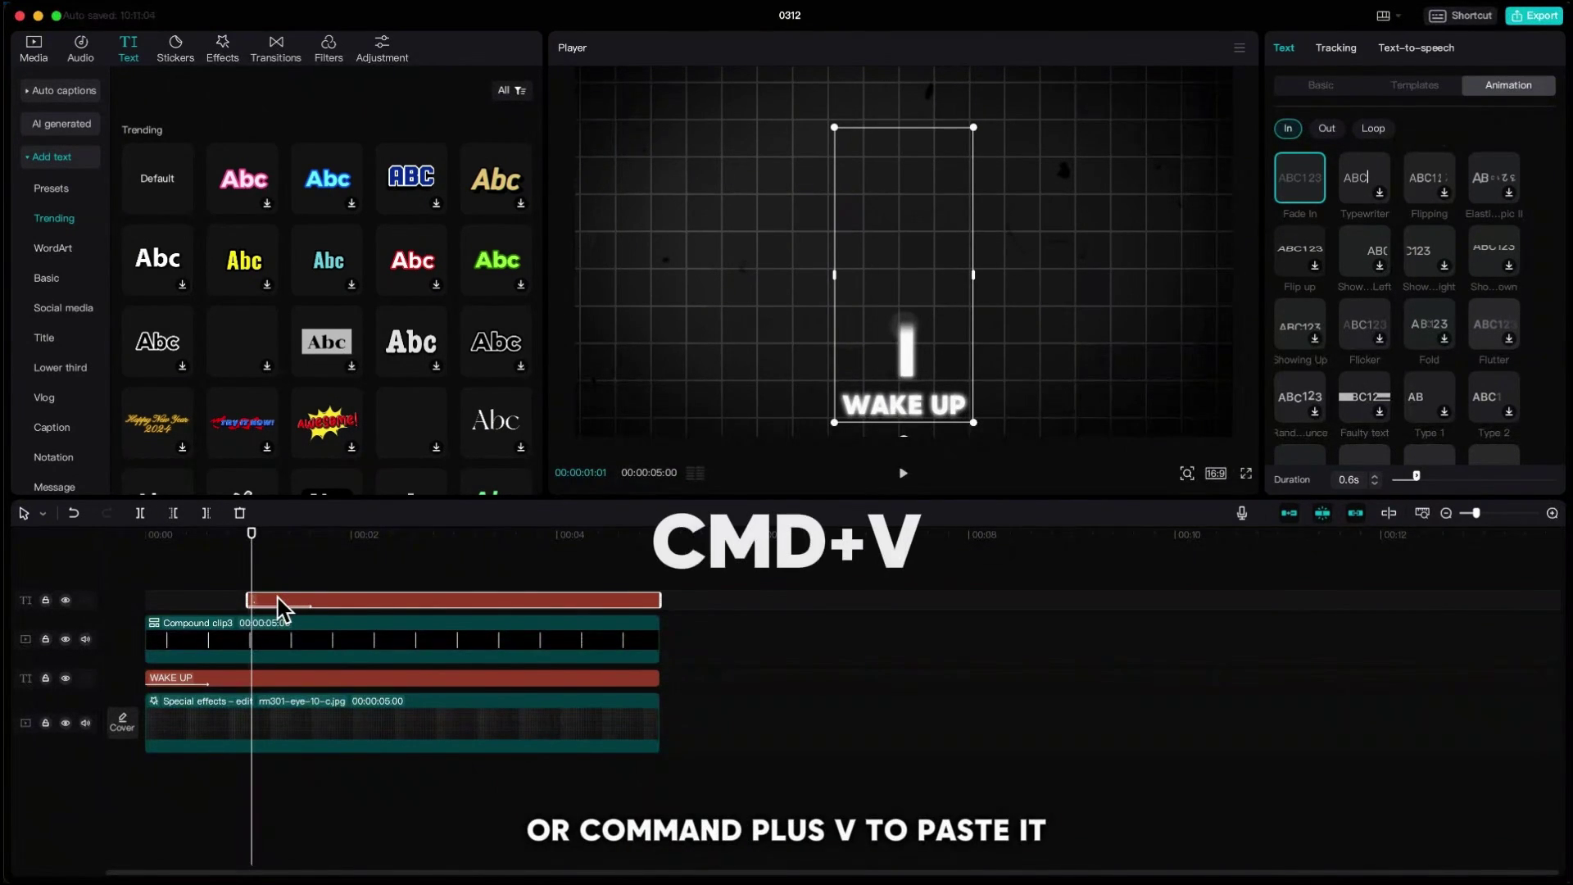
key("super+v")
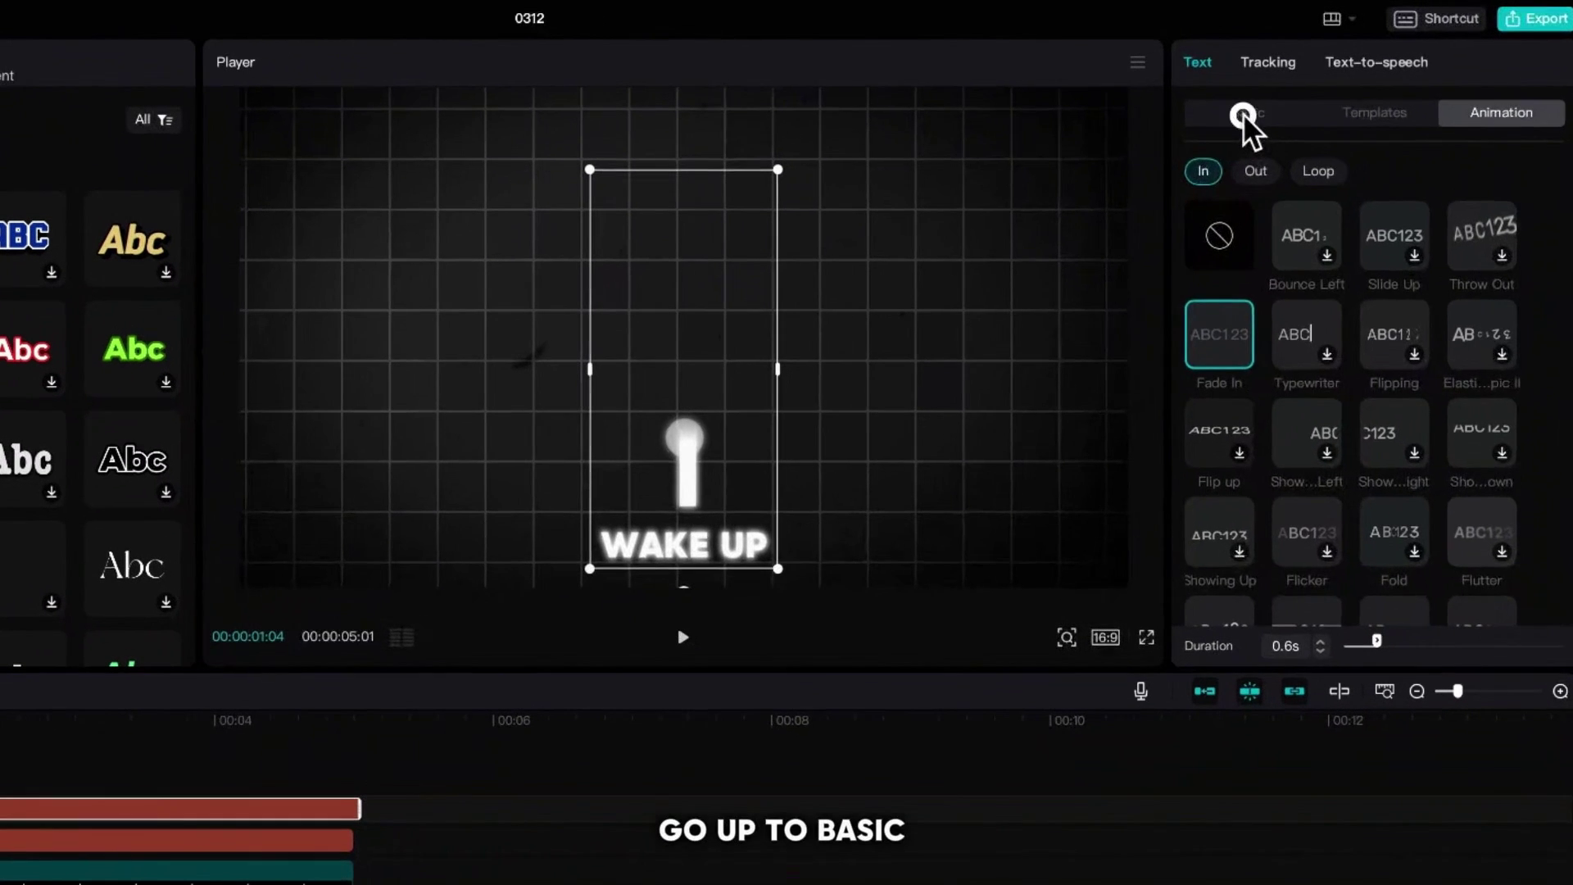
left_click(1318, 87)
left_click(1292, 459)
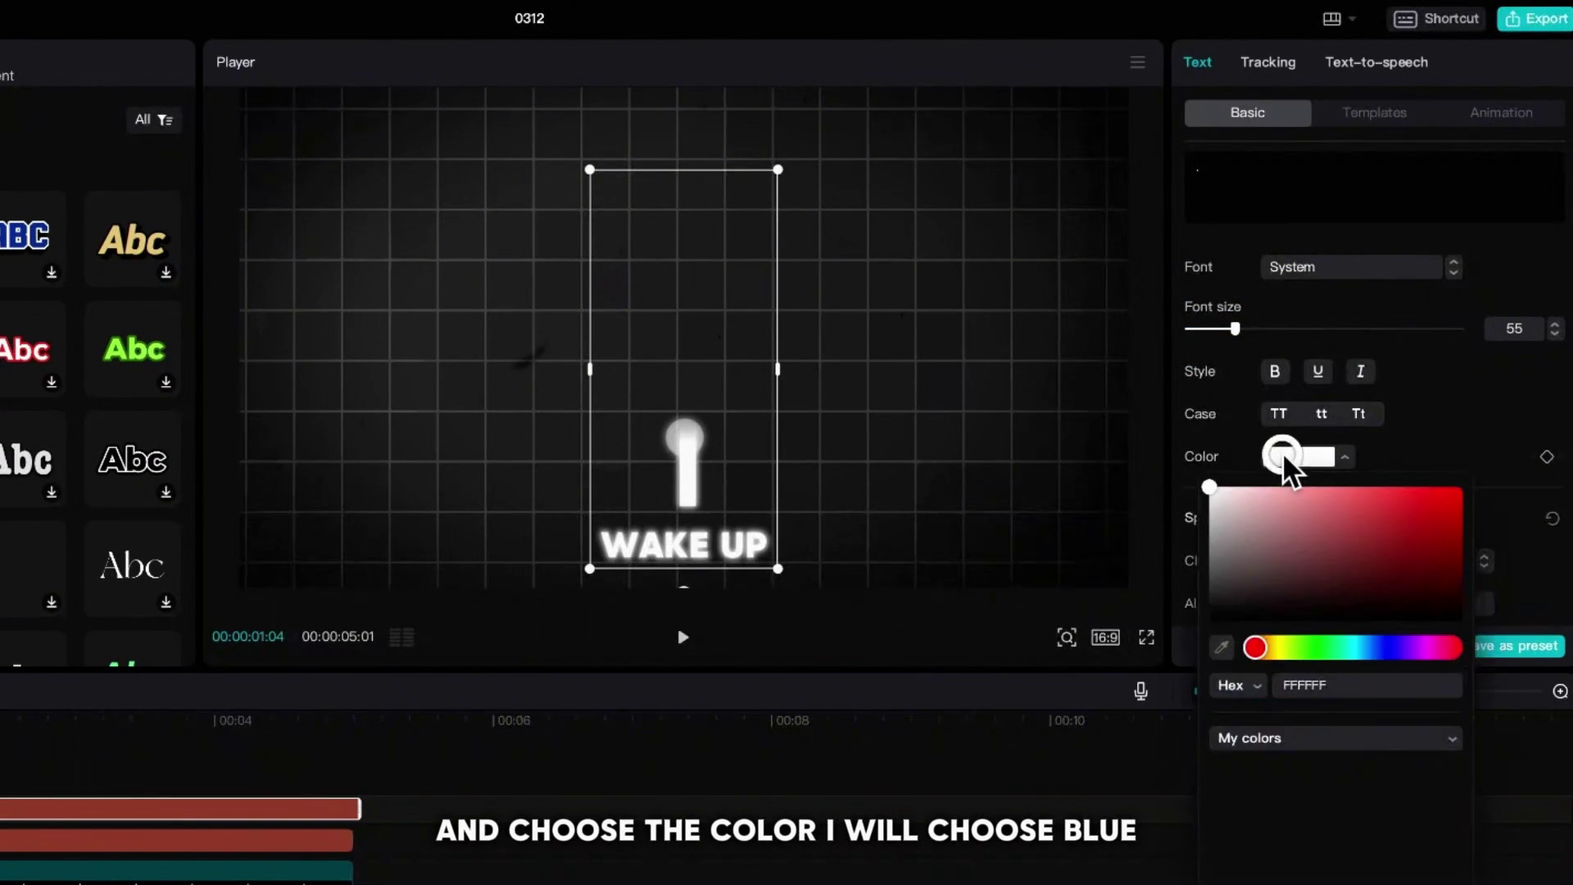
left_click_drag(1271, 652, 1379, 659)
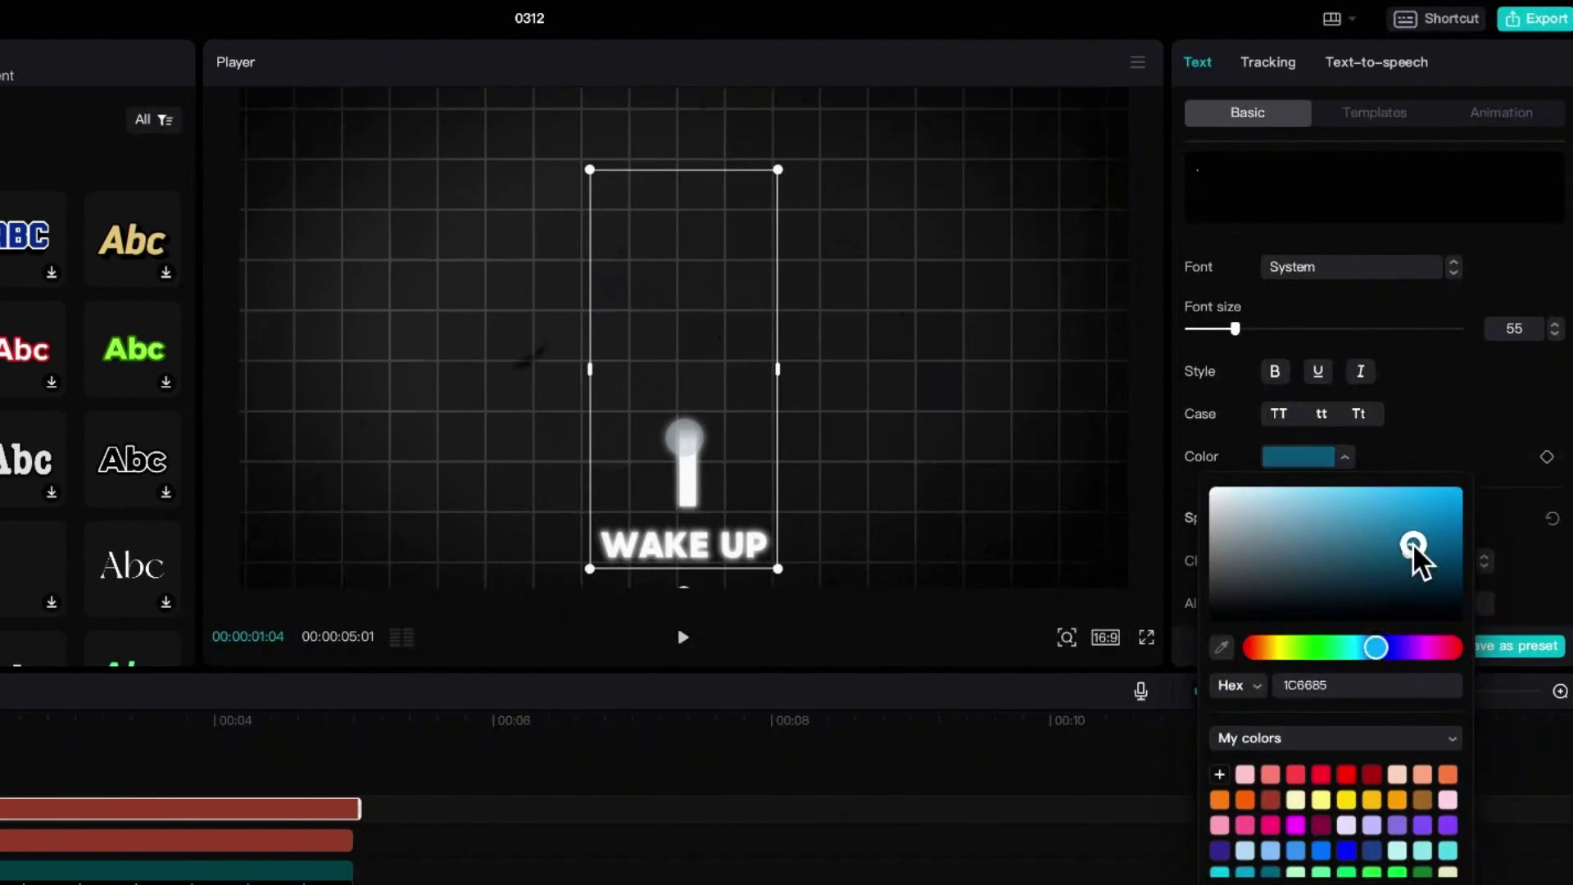
left_click_drag(1411, 549, 1461, 509)
left_click(843, 646)
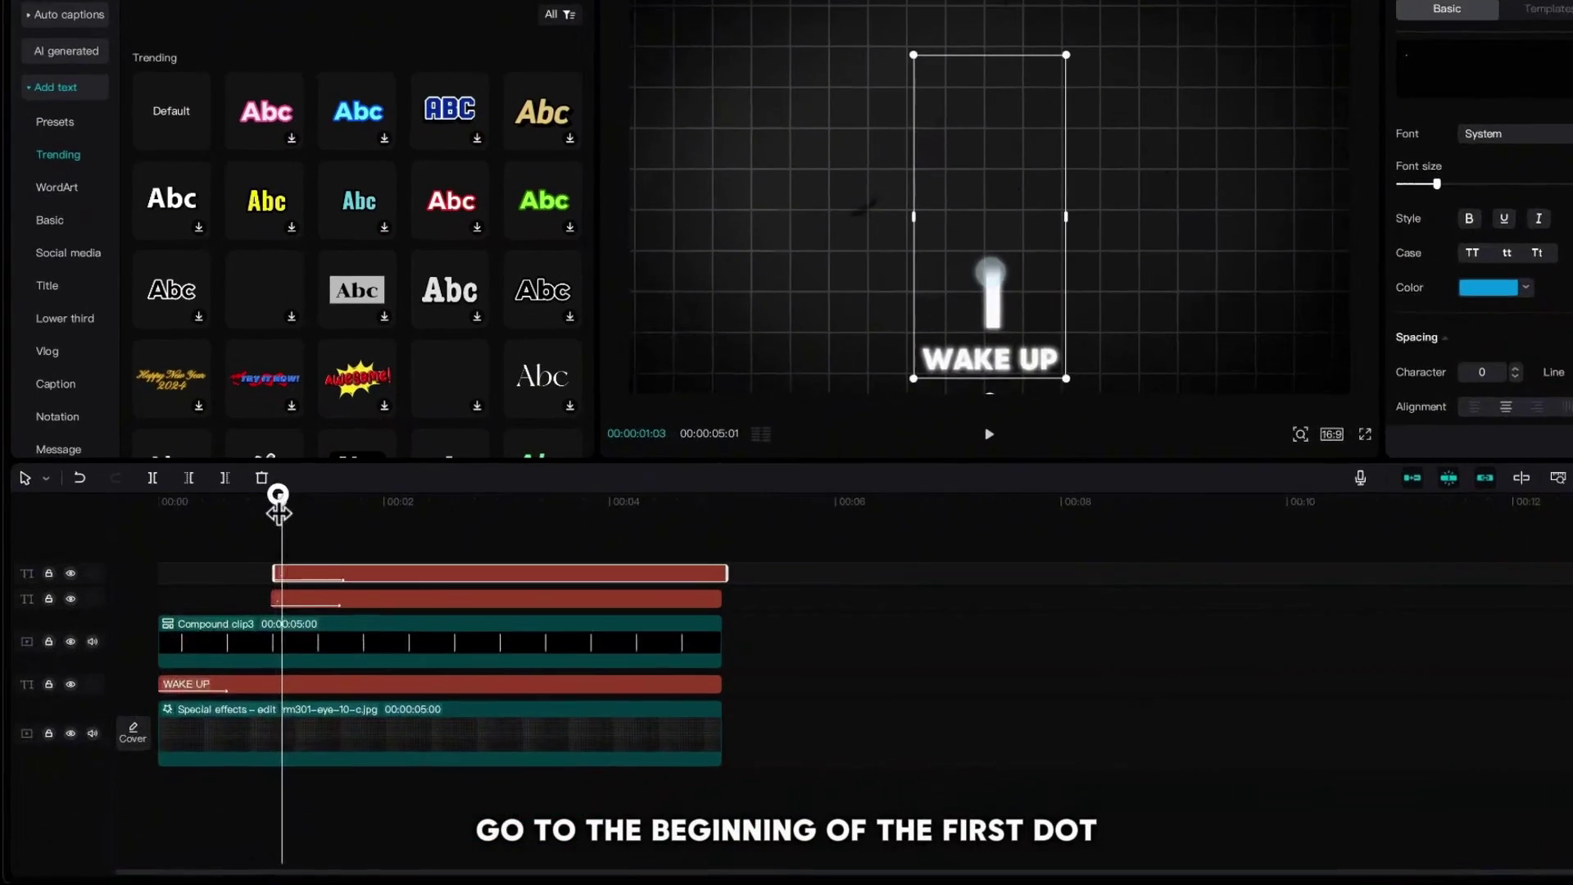
Step: Align the second dot's start to two frames past the one-second mark
left_click_drag(52, 634, 37, 634)
left_click_drag(345, 410, 343, 414)
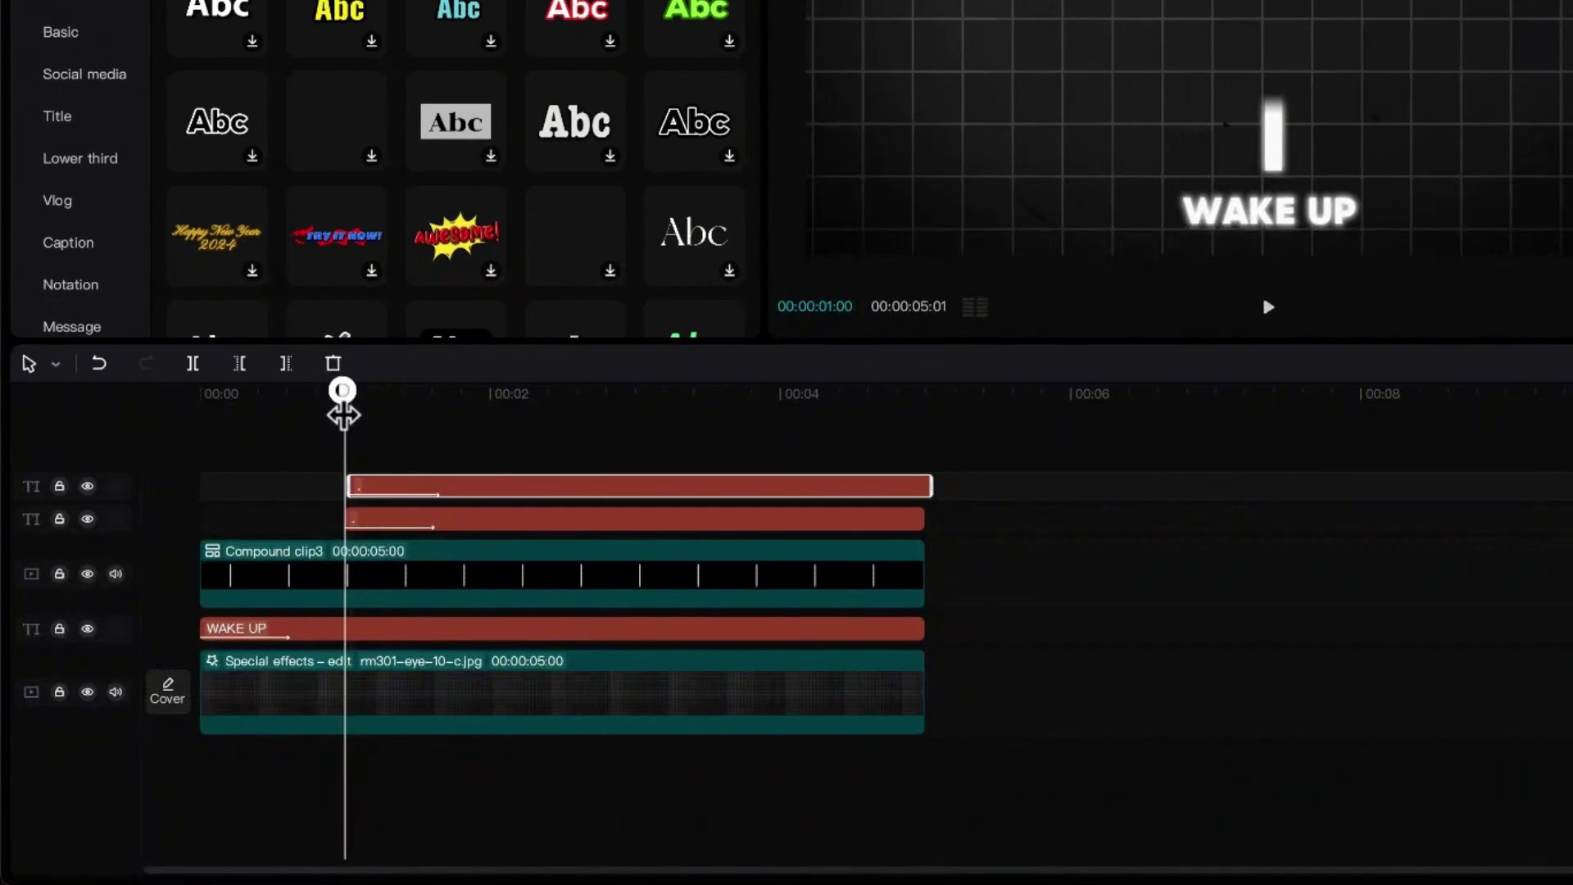
key("Right")
key("Right")
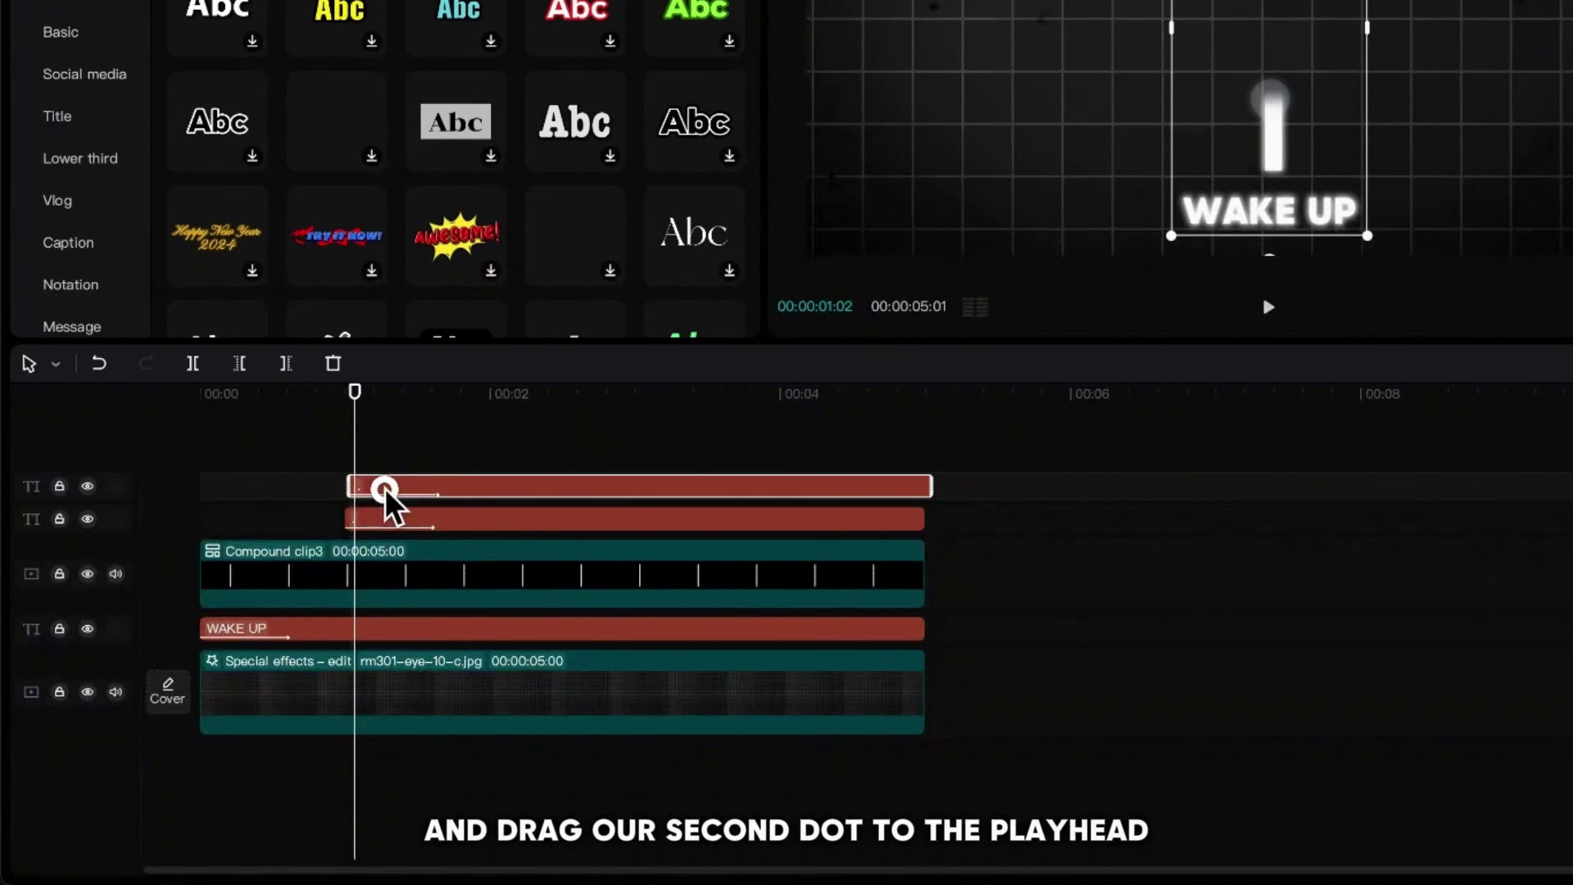
left_click_drag(390, 491, 394, 492)
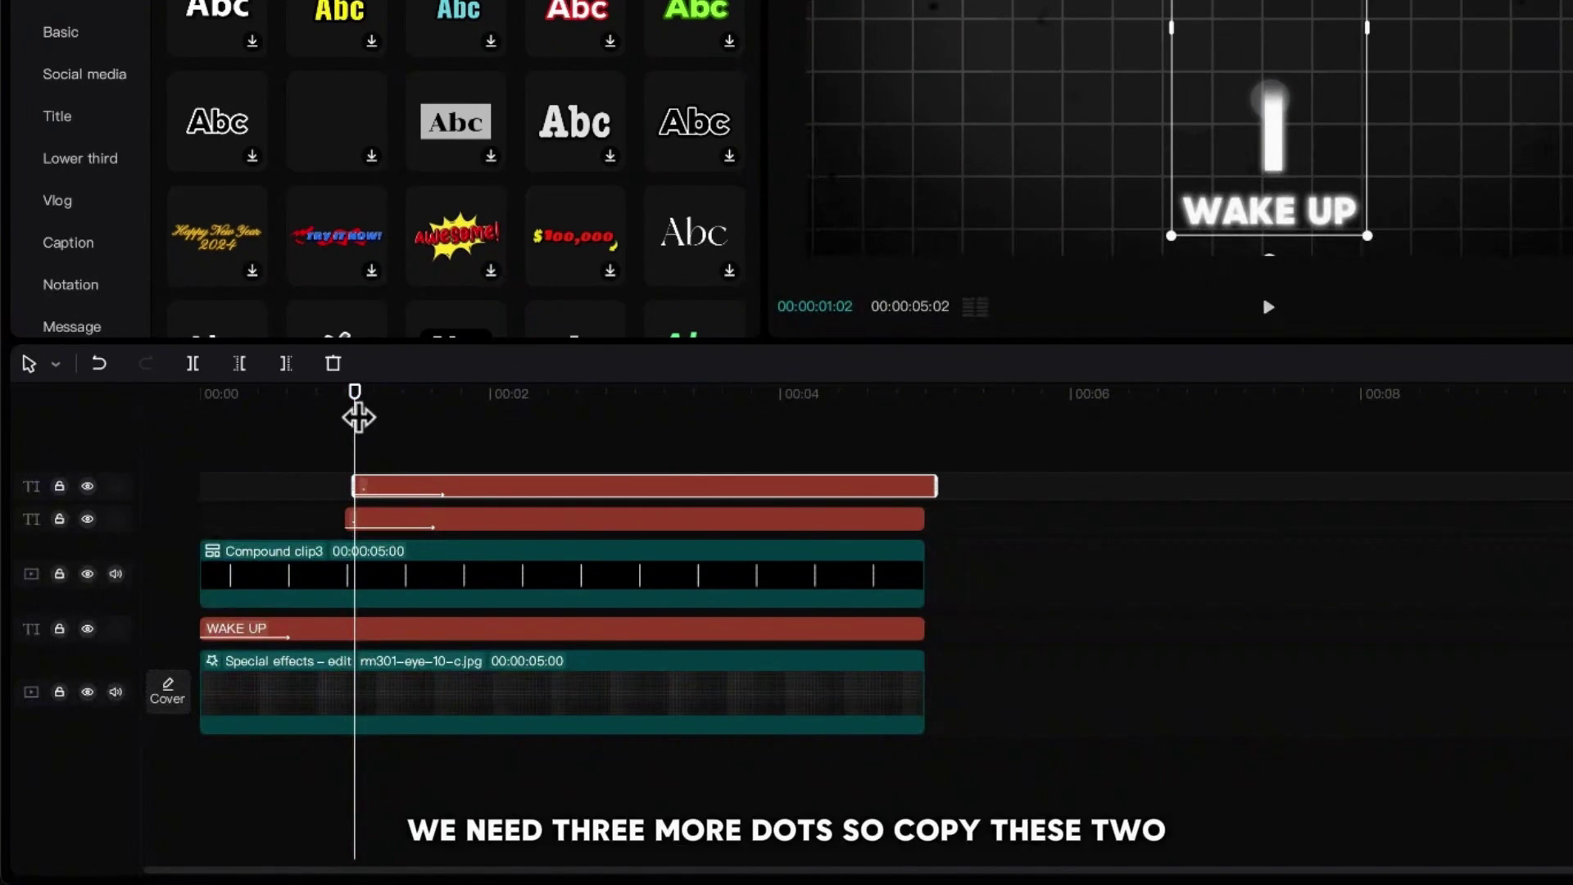
left_click_drag(355, 395, 504, 454)
Step: Copy the white and blue dot pair, paste it later and raise it to the second stage
key("ctrl+c")
key("ctrl+v")
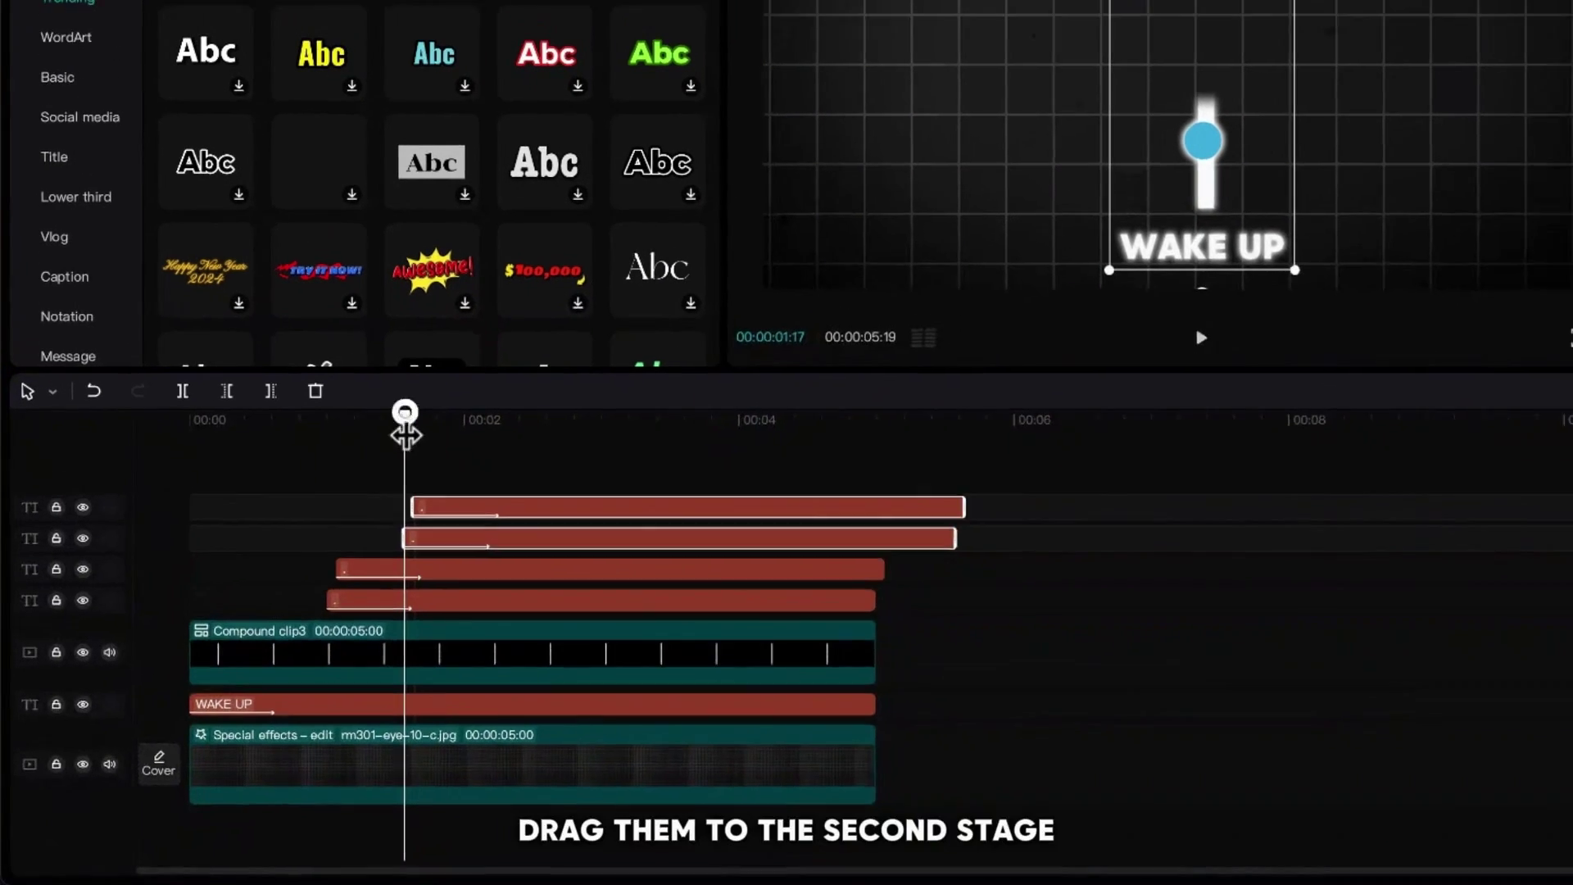
left_click_drag(405, 430, 511, 434)
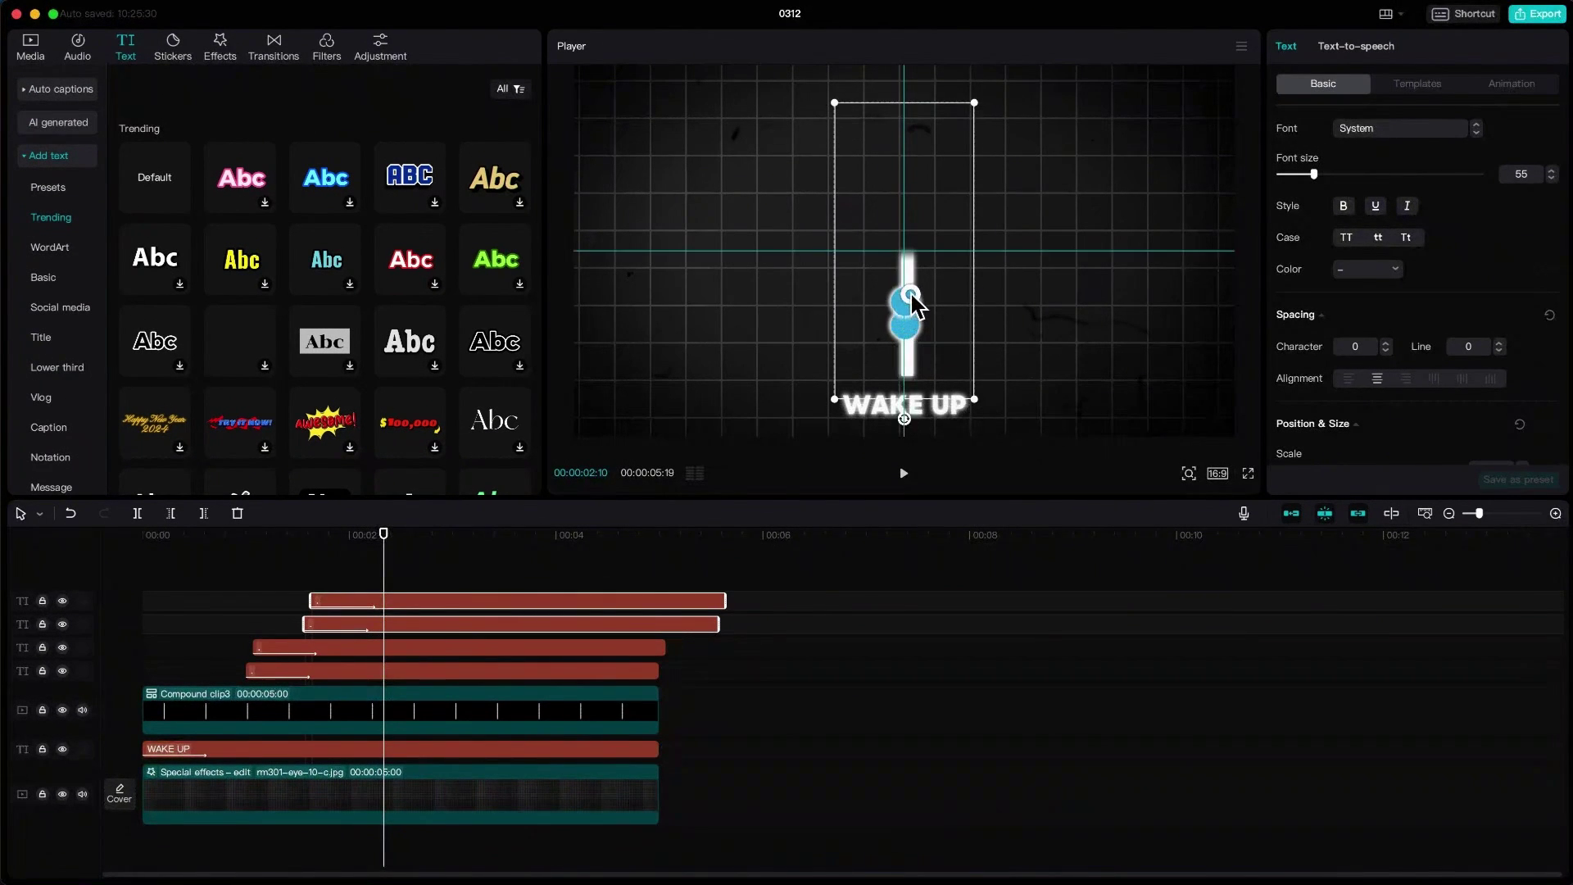
left_click_drag(911, 297, 913, 264)
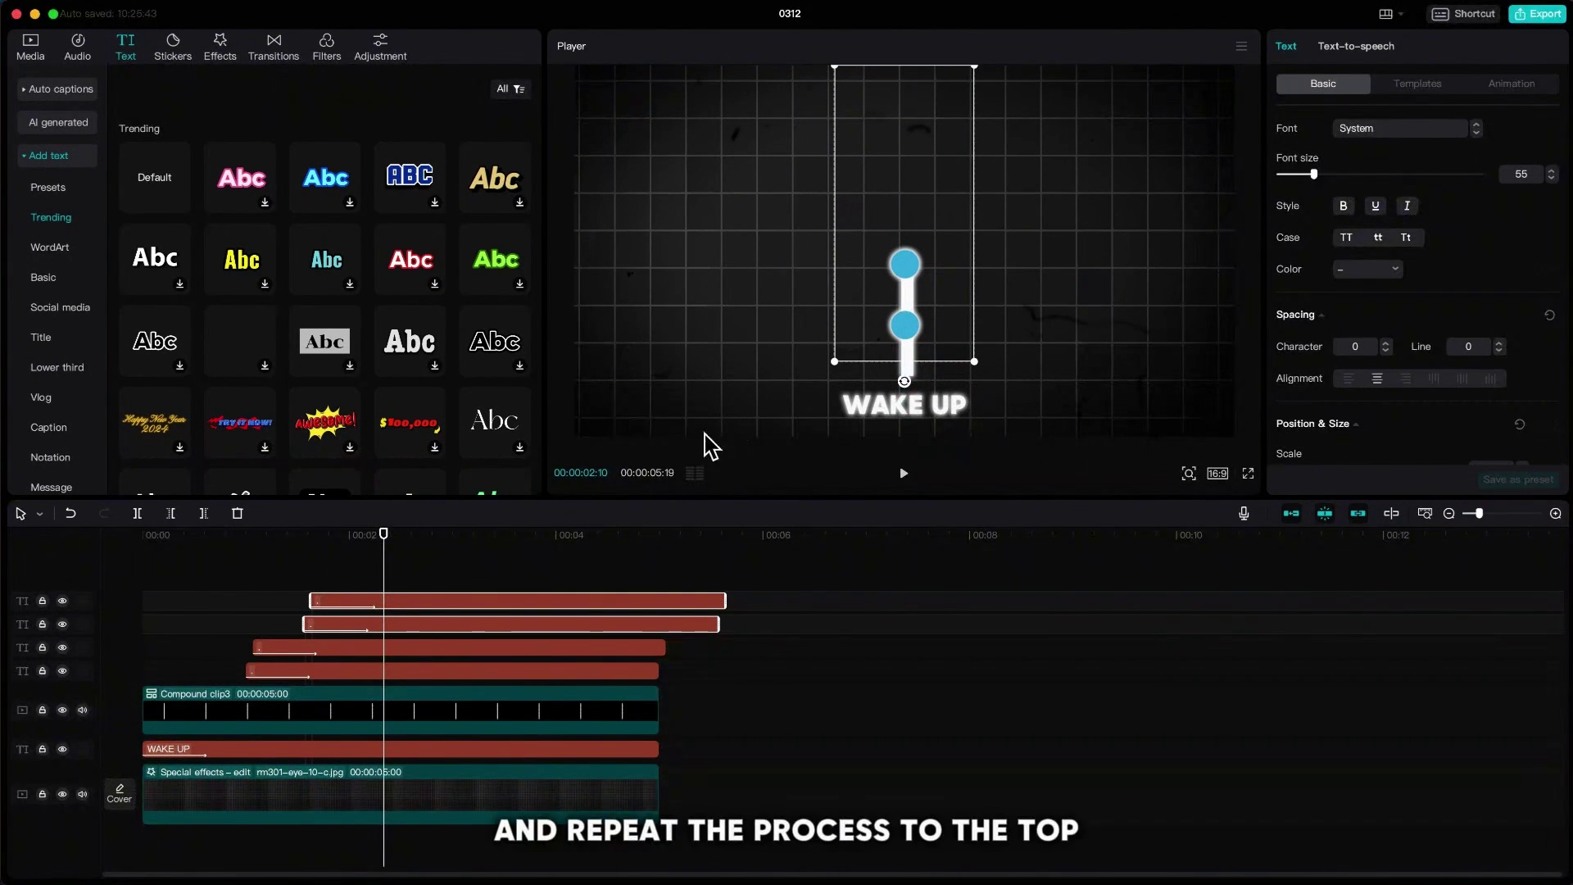
Step: Paste two more dot copies at later times, raising them to the third stage and the top
left_click_drag(385, 549, 439, 549)
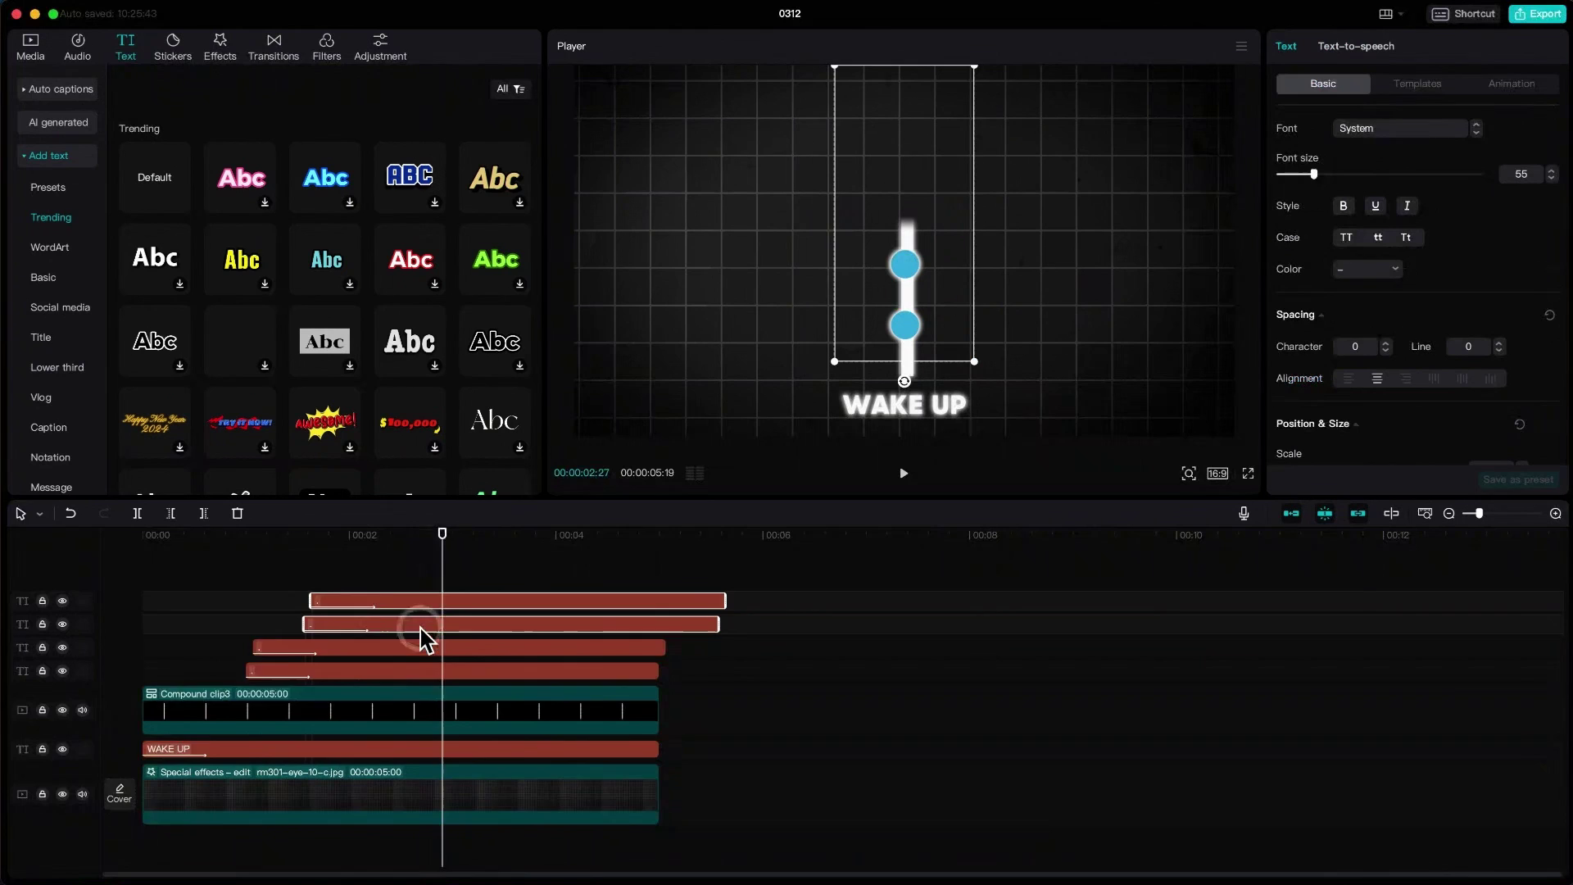
key("ctrl+v")
left_click(525, 537)
left_click_drag(904, 262, 906, 199)
left_click_drag(525, 537, 592, 537)
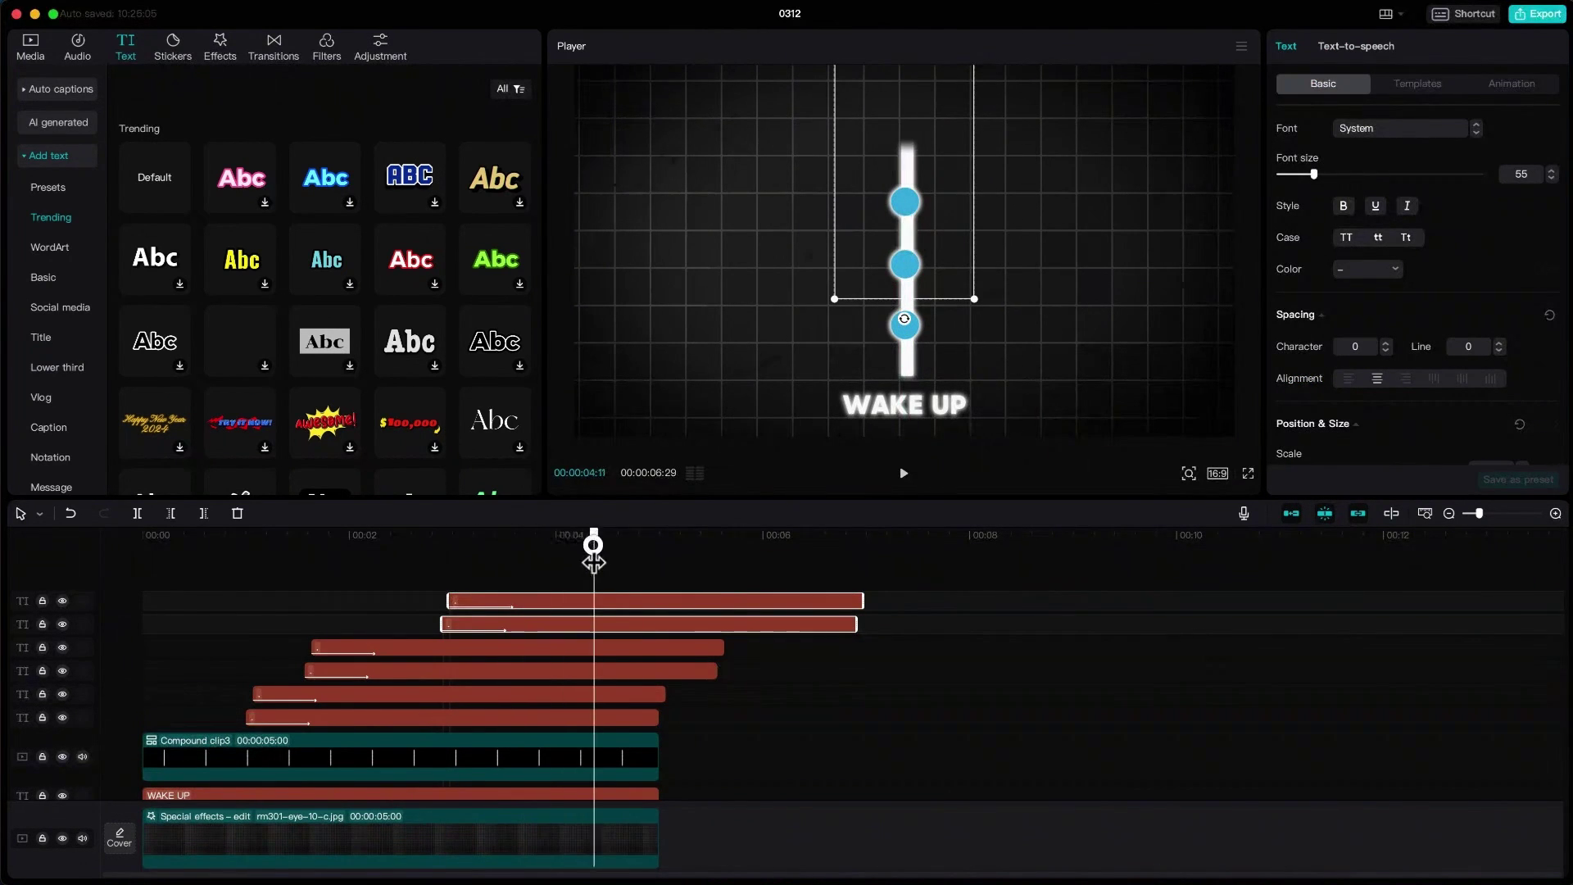
key("ctrl+v")
left_click(618, 537)
left_click_drag(905, 324, 906, 136)
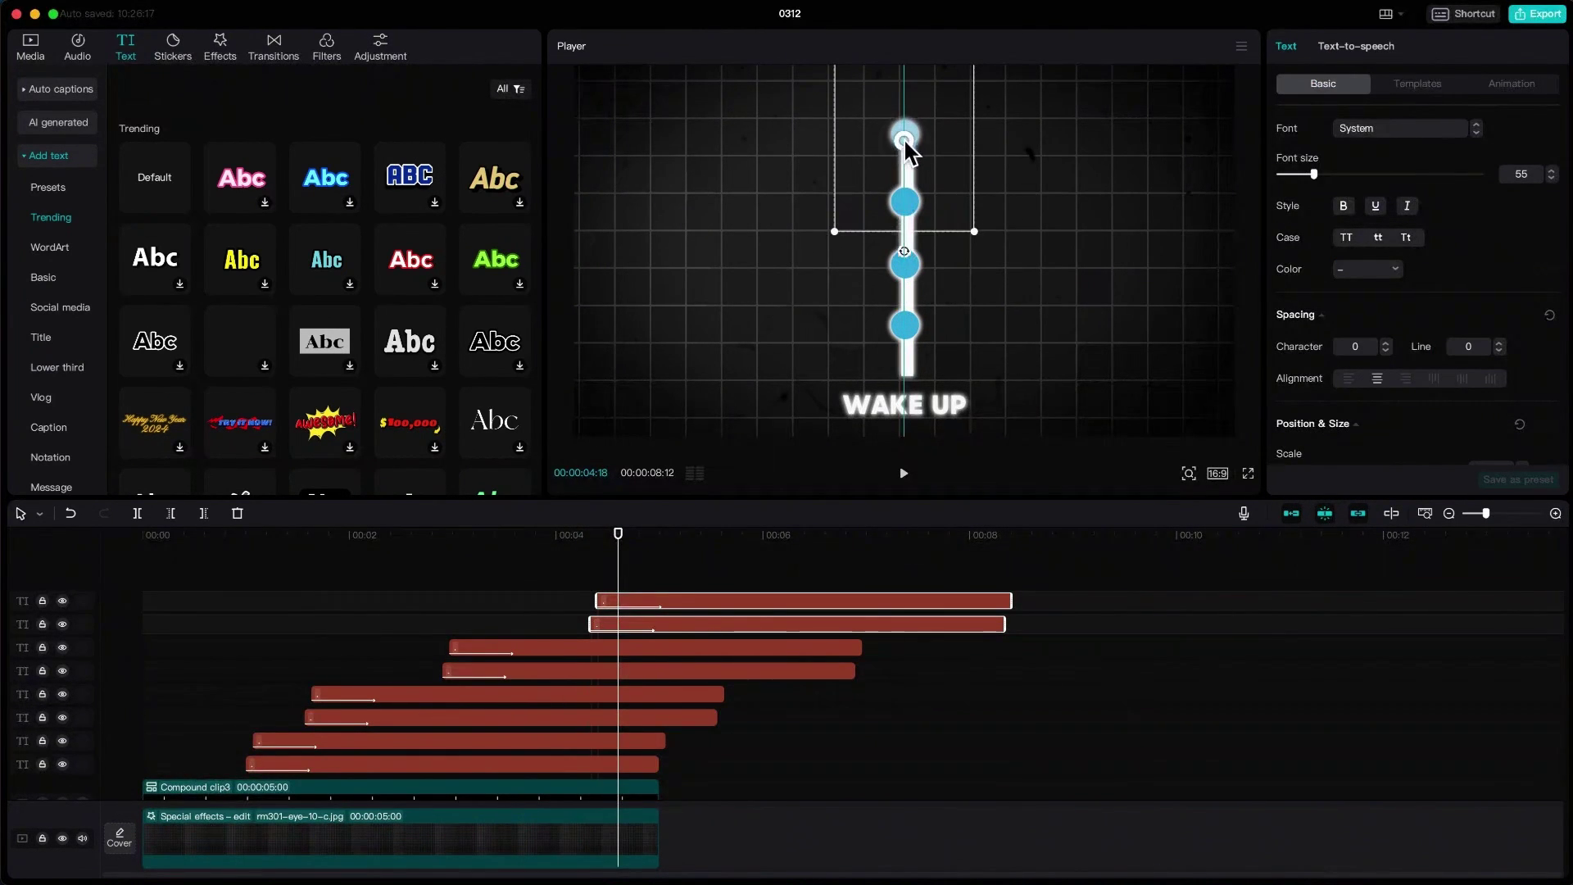
Step: Recolour the top dot's clip from blue to bright green (0BF608)
left_click(658, 606)
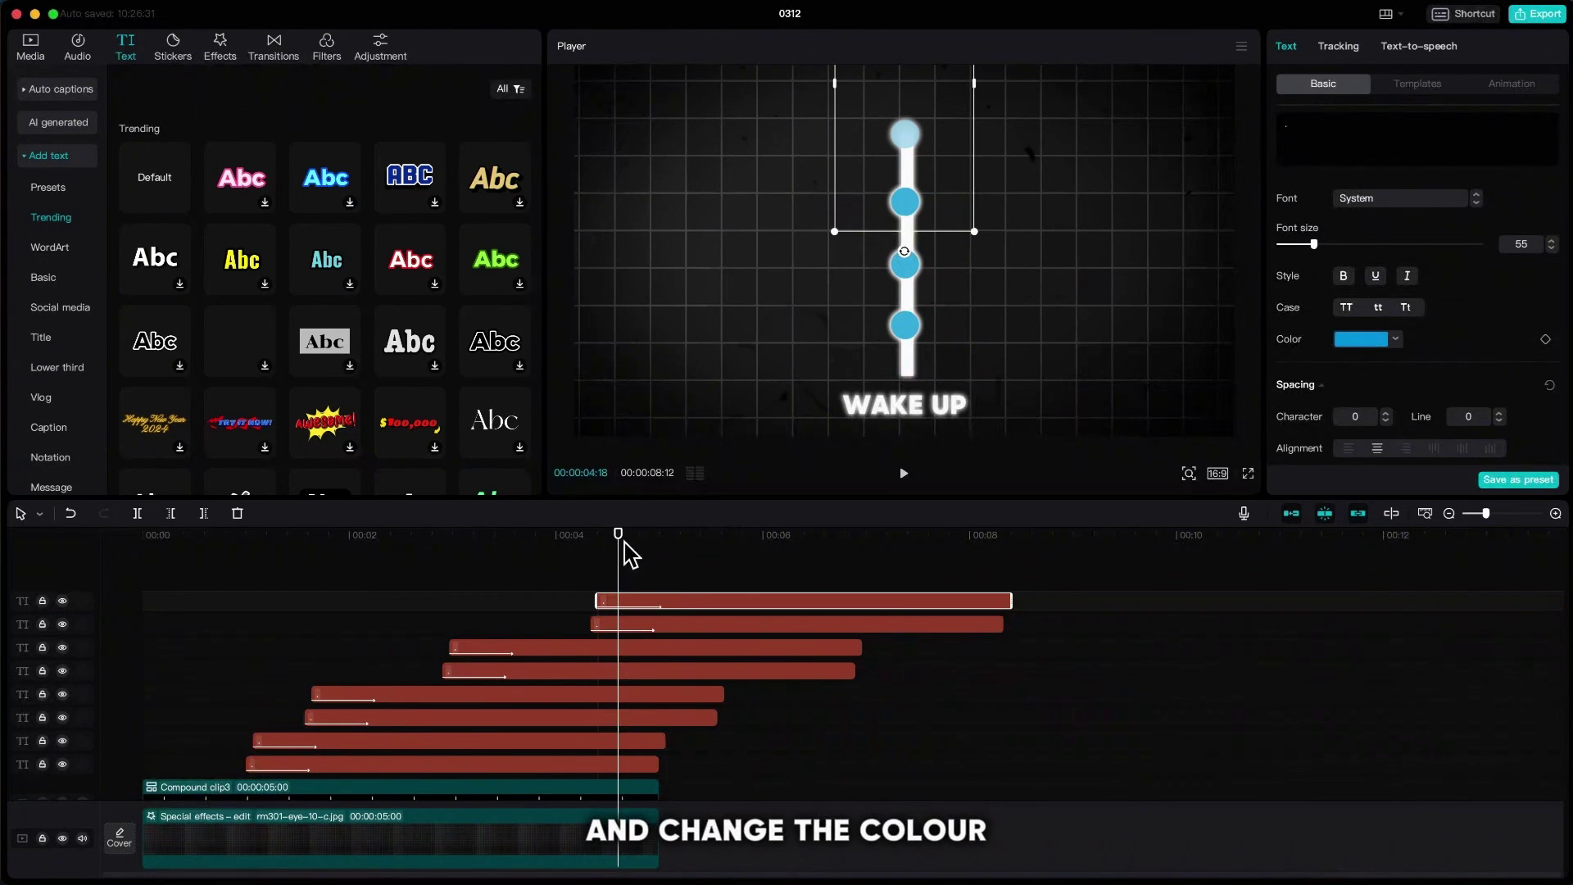
left_click_drag(618, 544, 647, 550)
left_click(1363, 339)
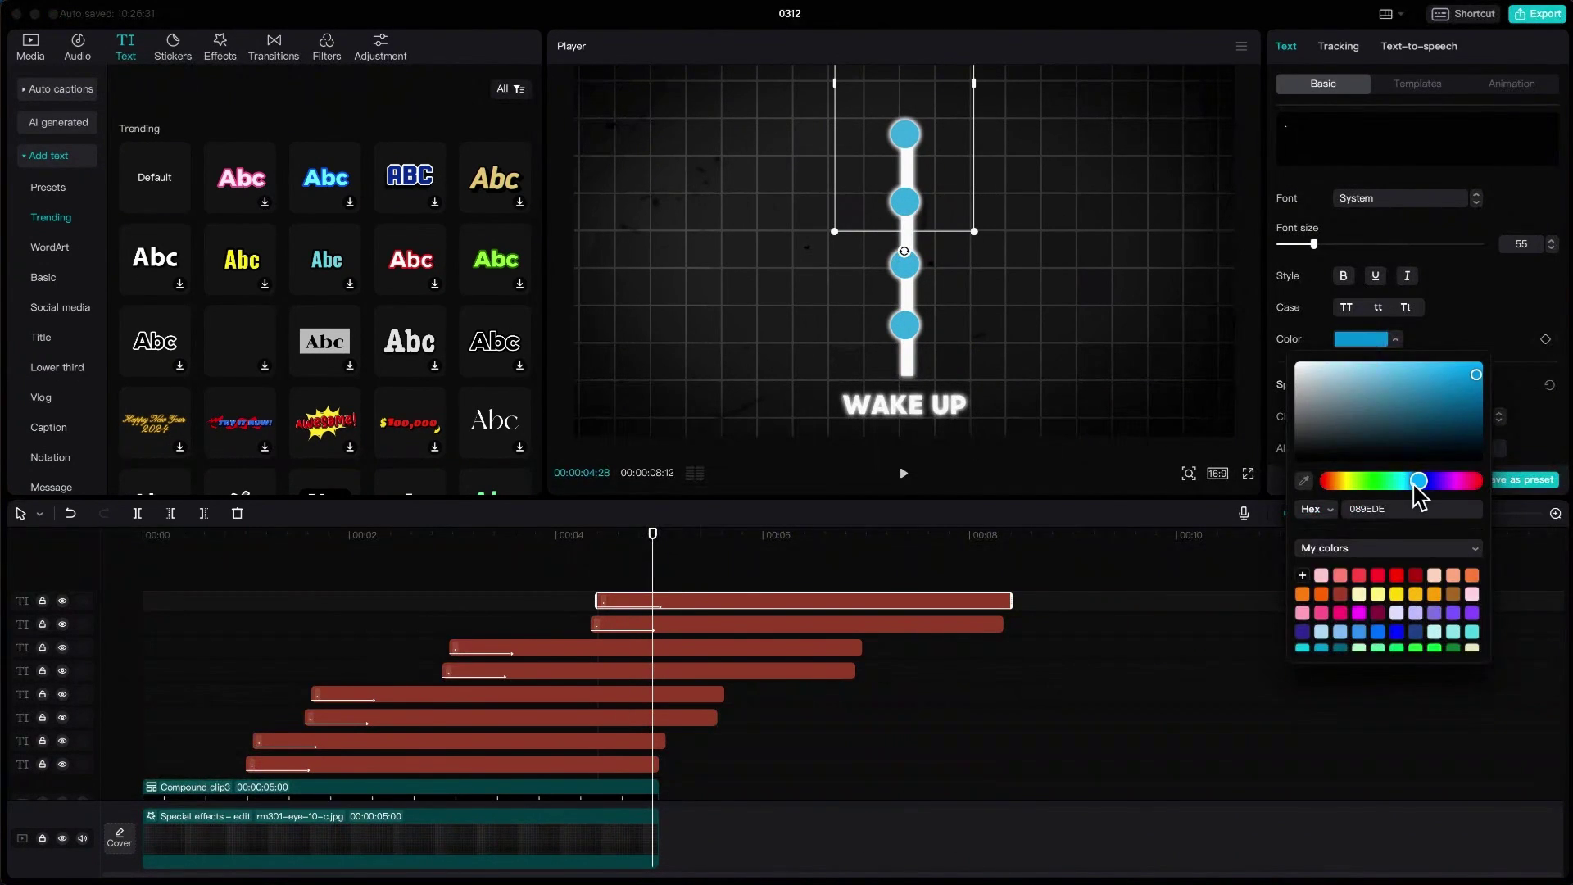
left_click_drag(1419, 481, 1386, 483)
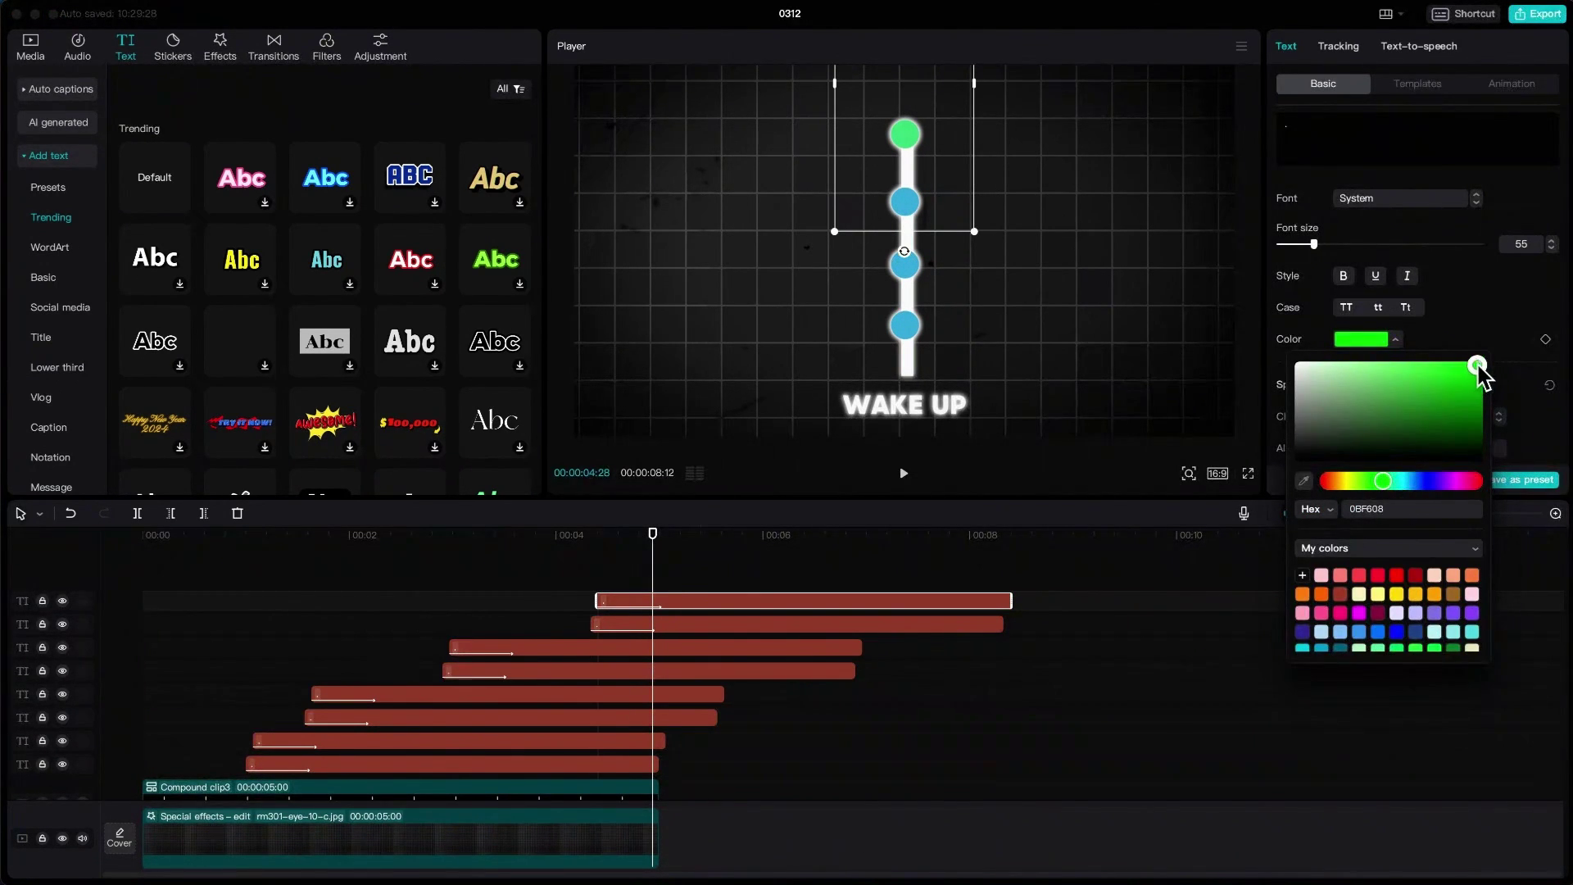
scroll(560, 668, "down", 3)
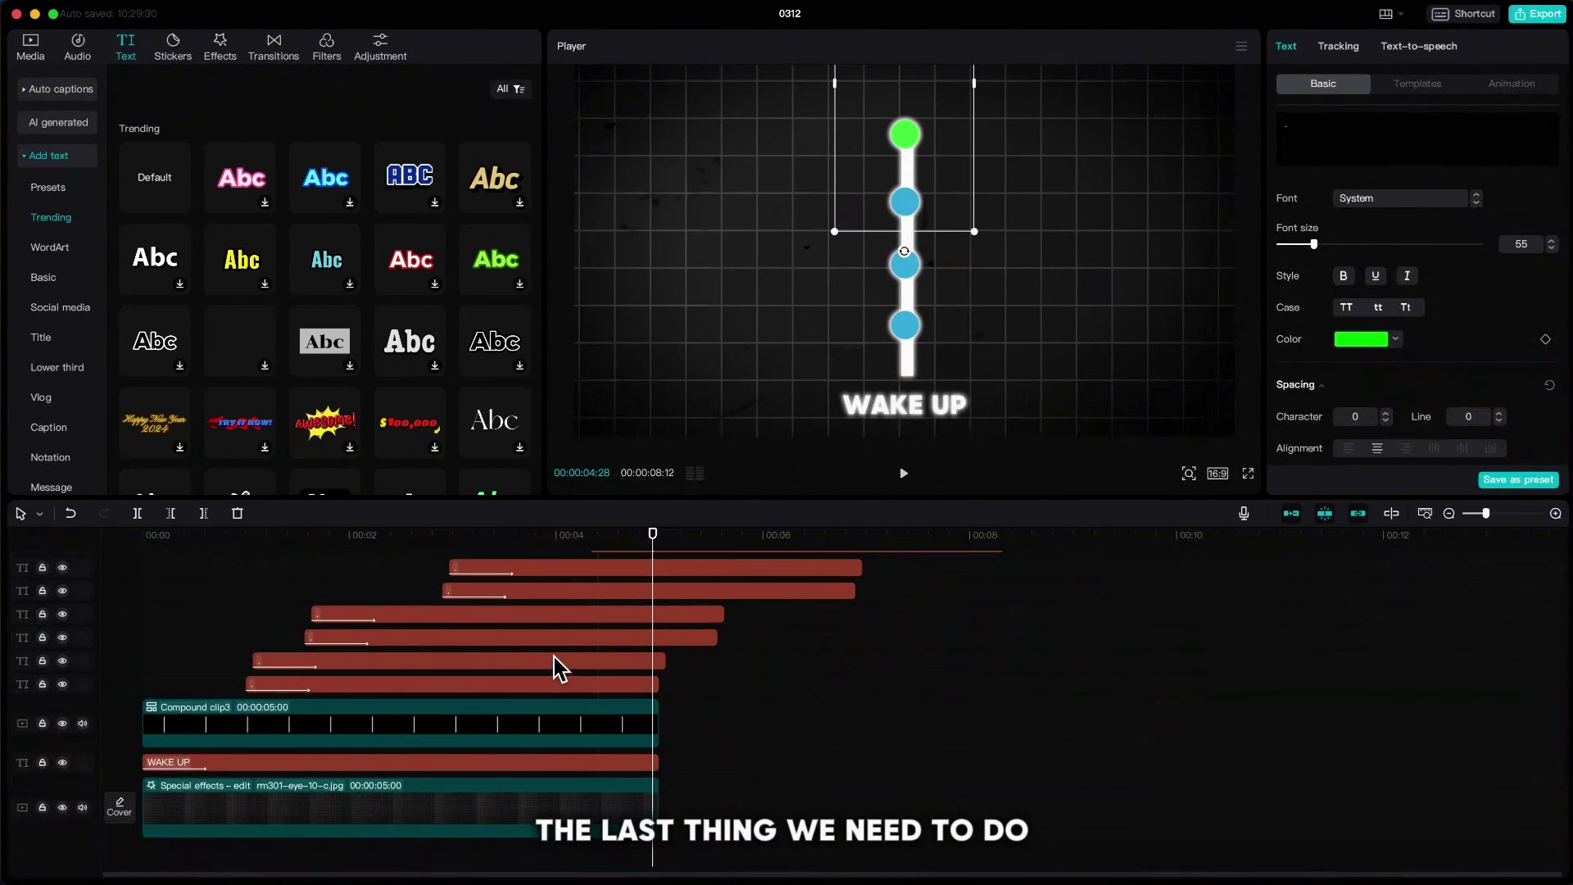
Step: Copy the WAKE UP label, change it to MEDITATE and place it beside the second dot
left_click_drag(658, 544, 237, 613)
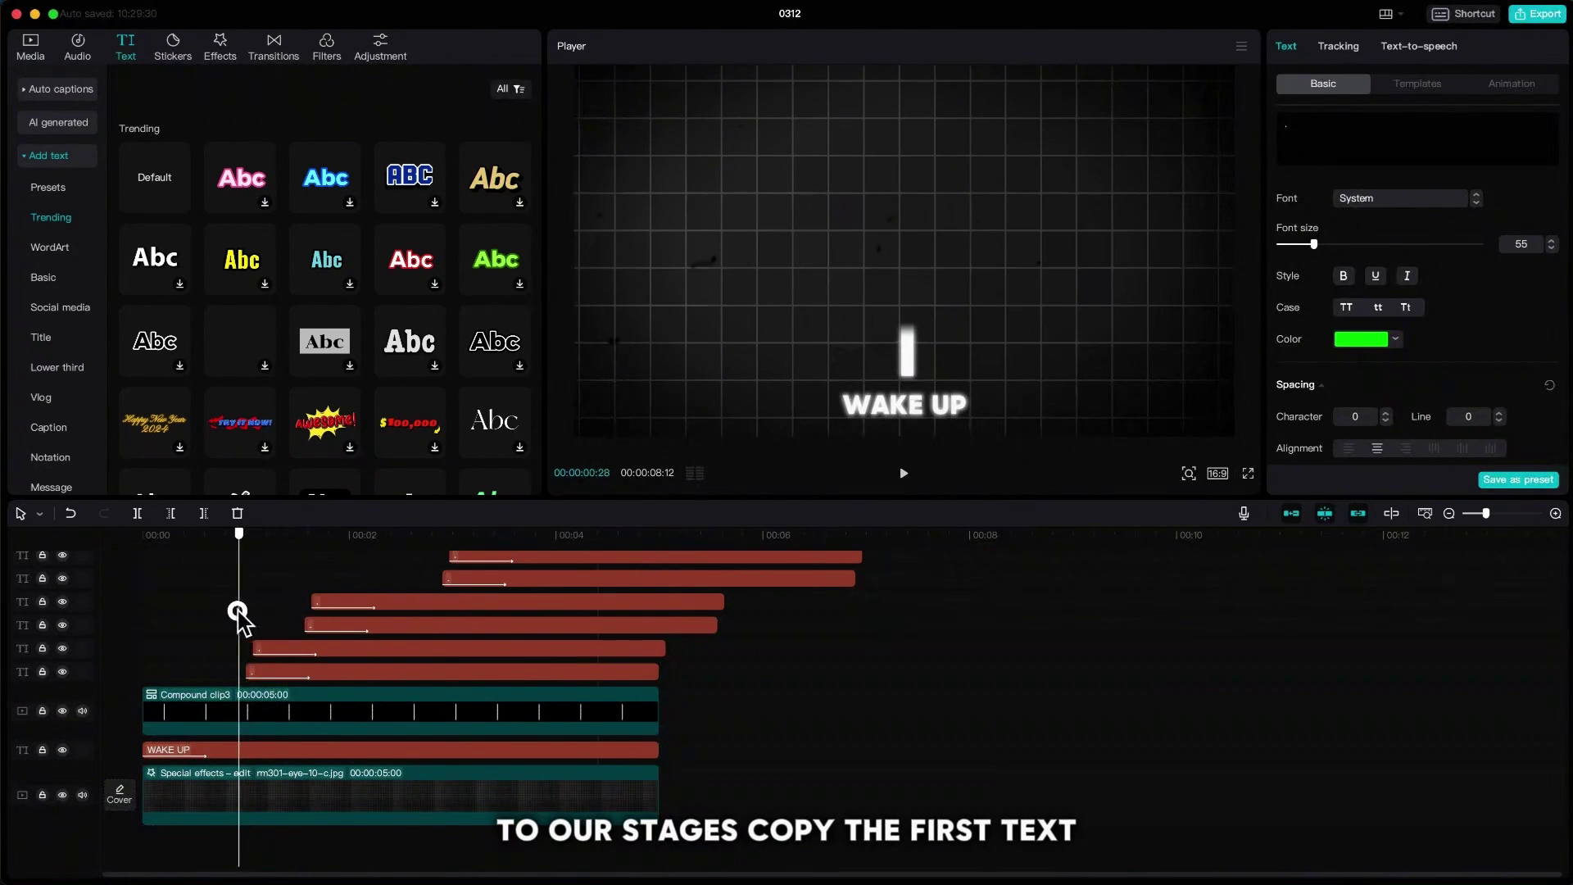
left_click(253, 751)
key("super+c")
key("super+v")
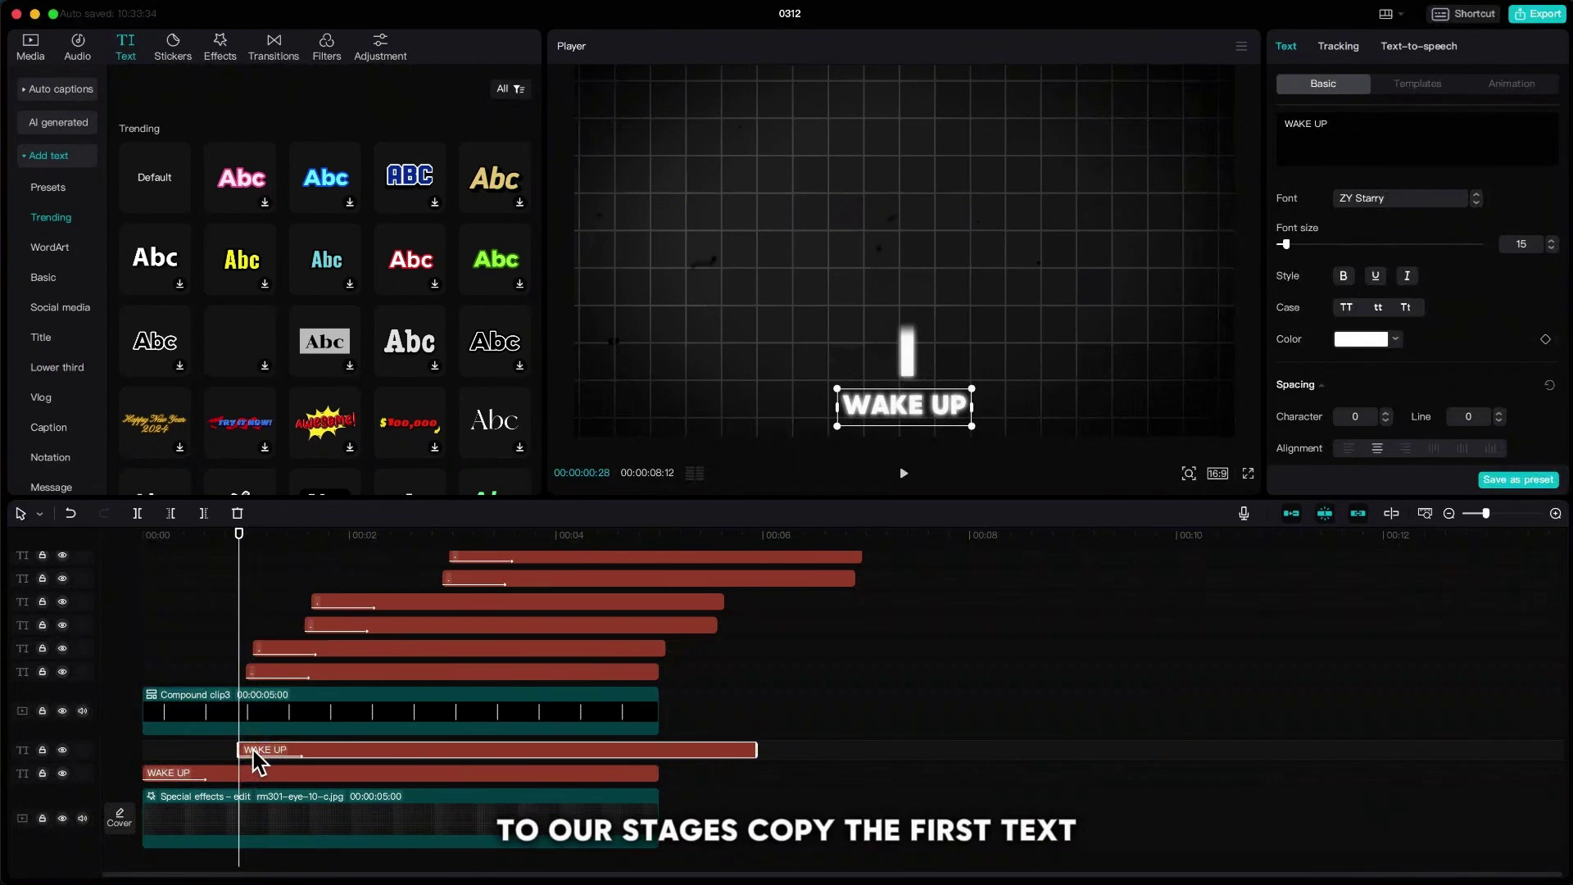
type("MEDI")
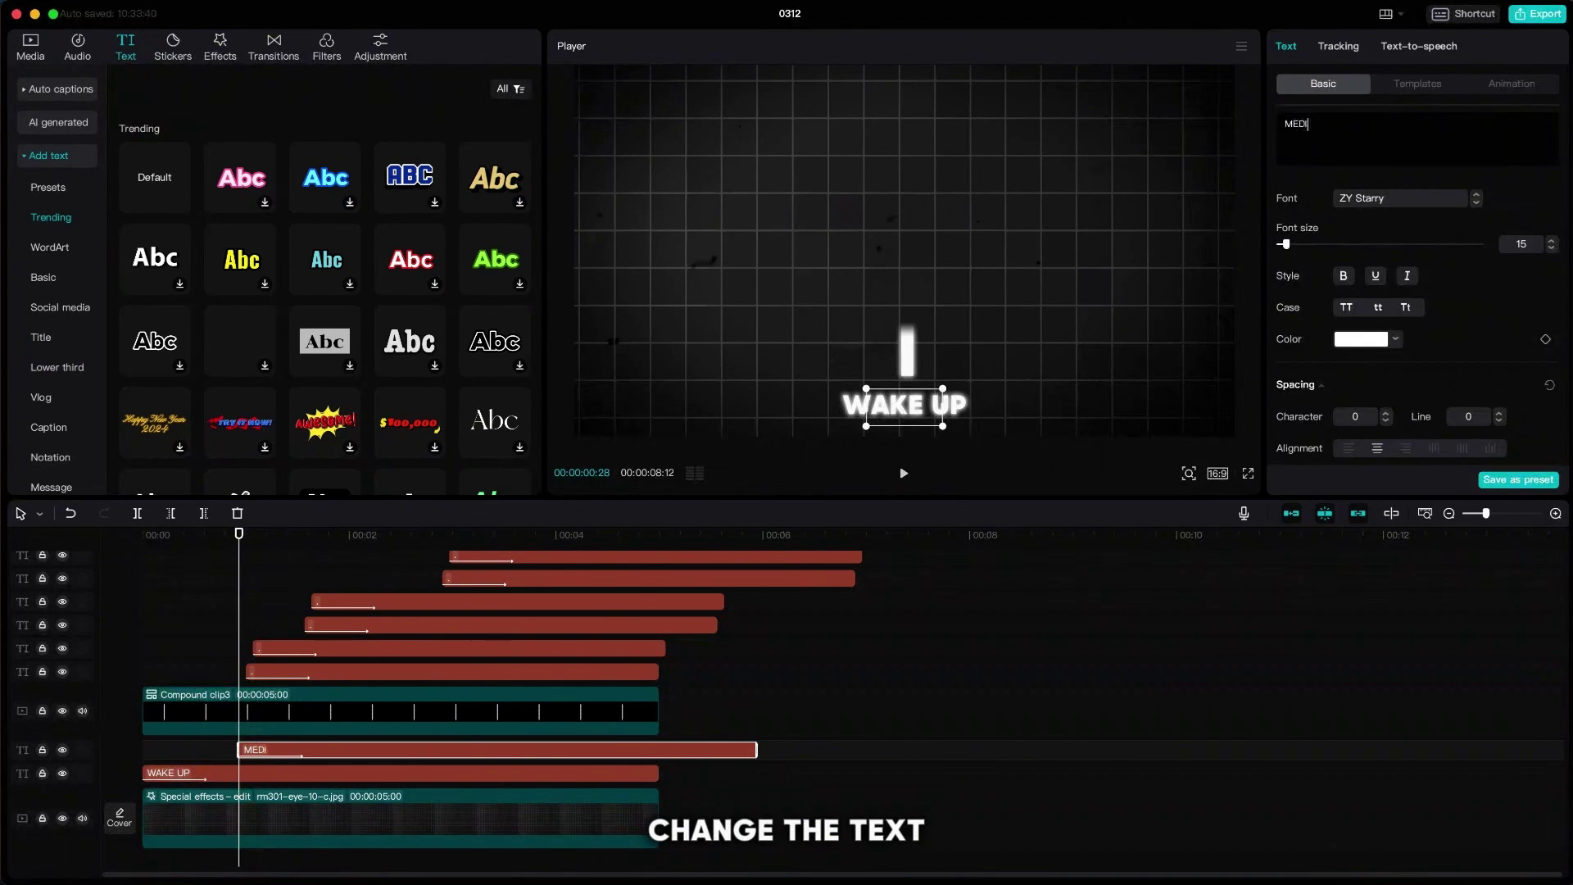
type("TATE")
left_click_drag(904, 406, 1021, 303)
left_click_drag(247, 543, 255, 553)
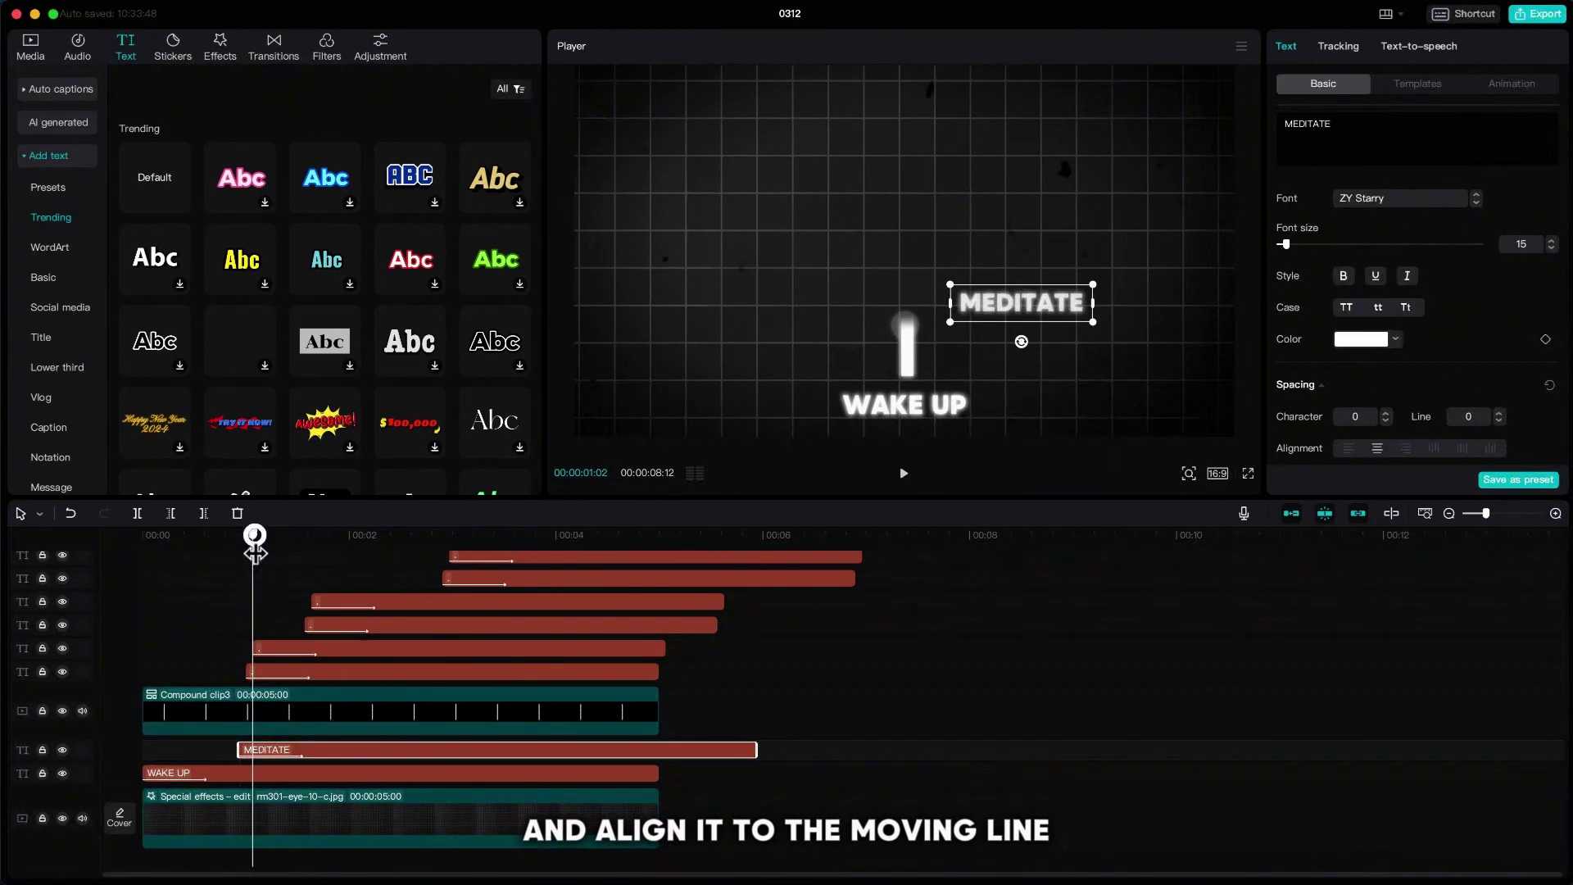
left_click_drag(973, 318, 964, 322)
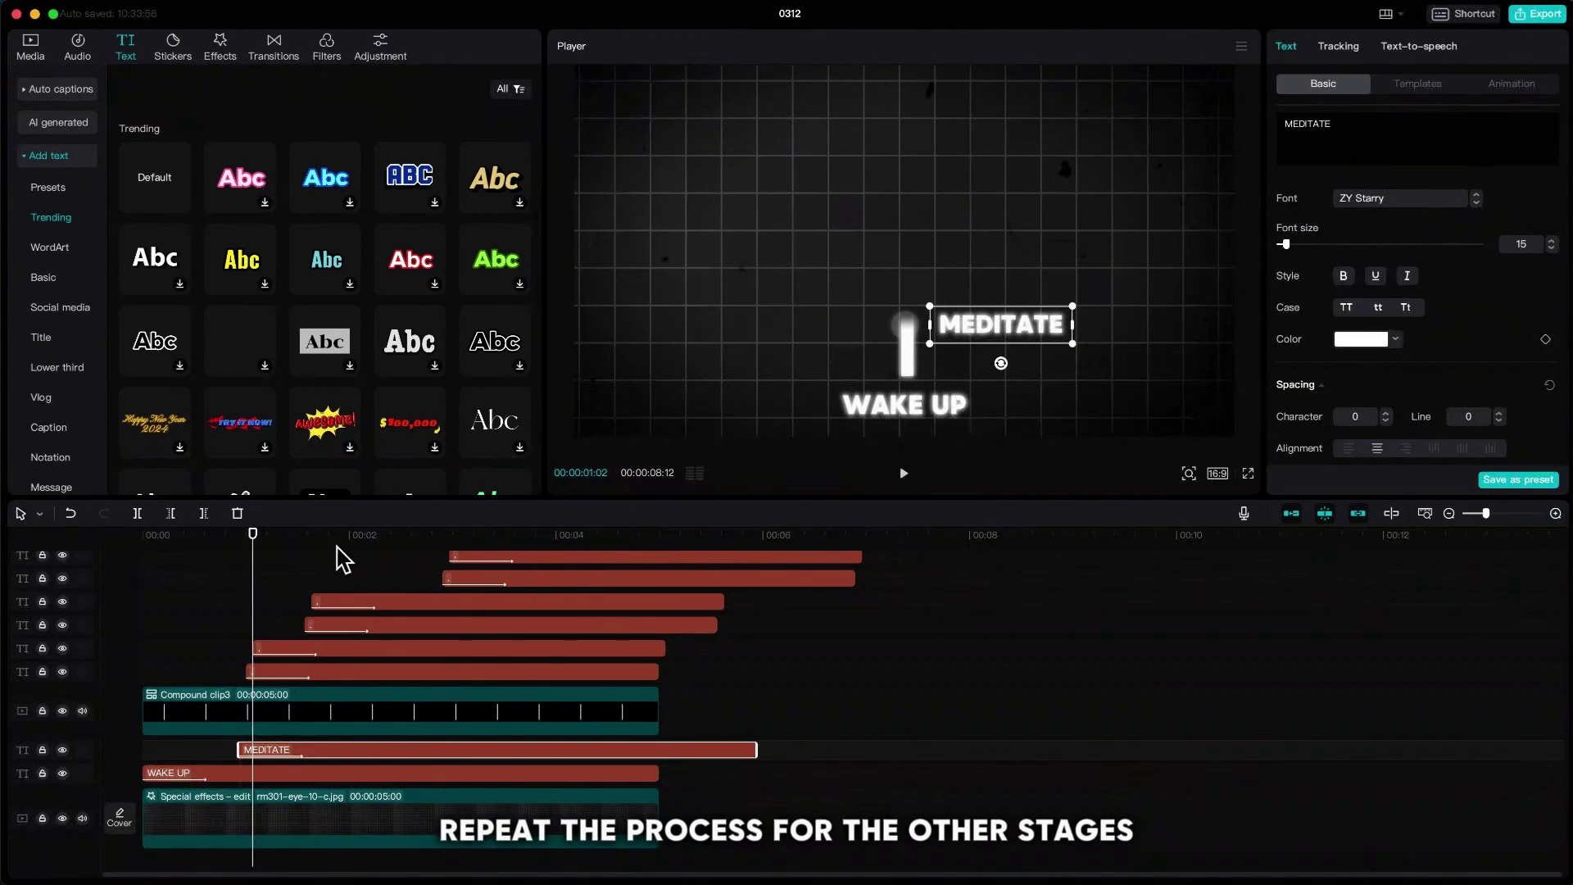
Step: Add WORK OUT left of the third dot and FOCUS ON WORK beside the fourth dot
left_click_drag(256, 545, 287, 541)
key("ctrl+v")
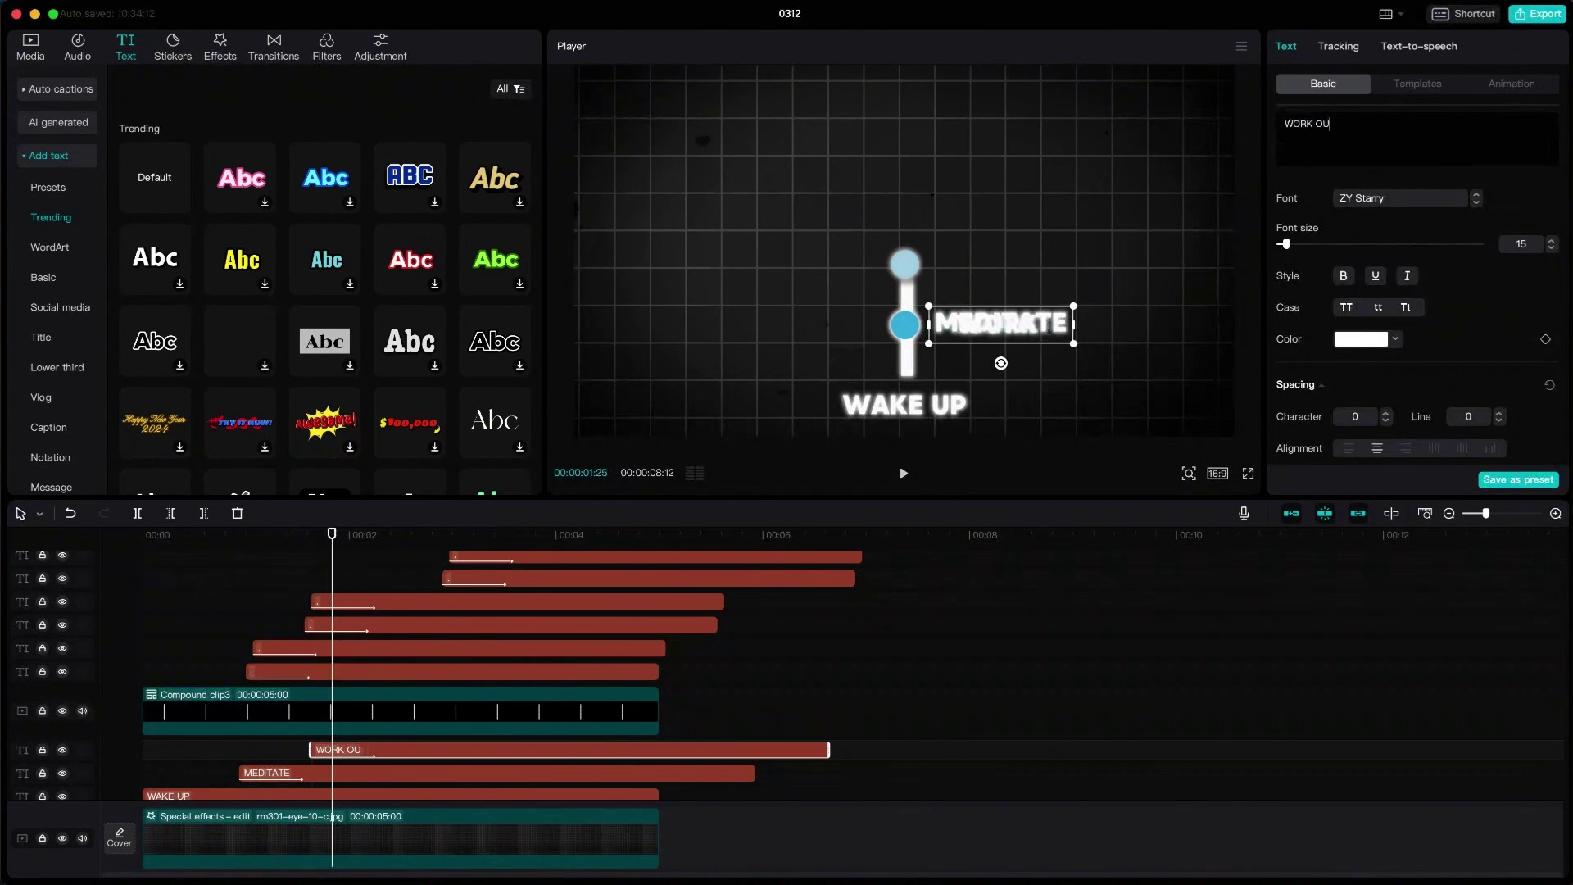
left_click_drag(1004, 334, 811, 274)
left_click_drag(332, 533, 460, 534)
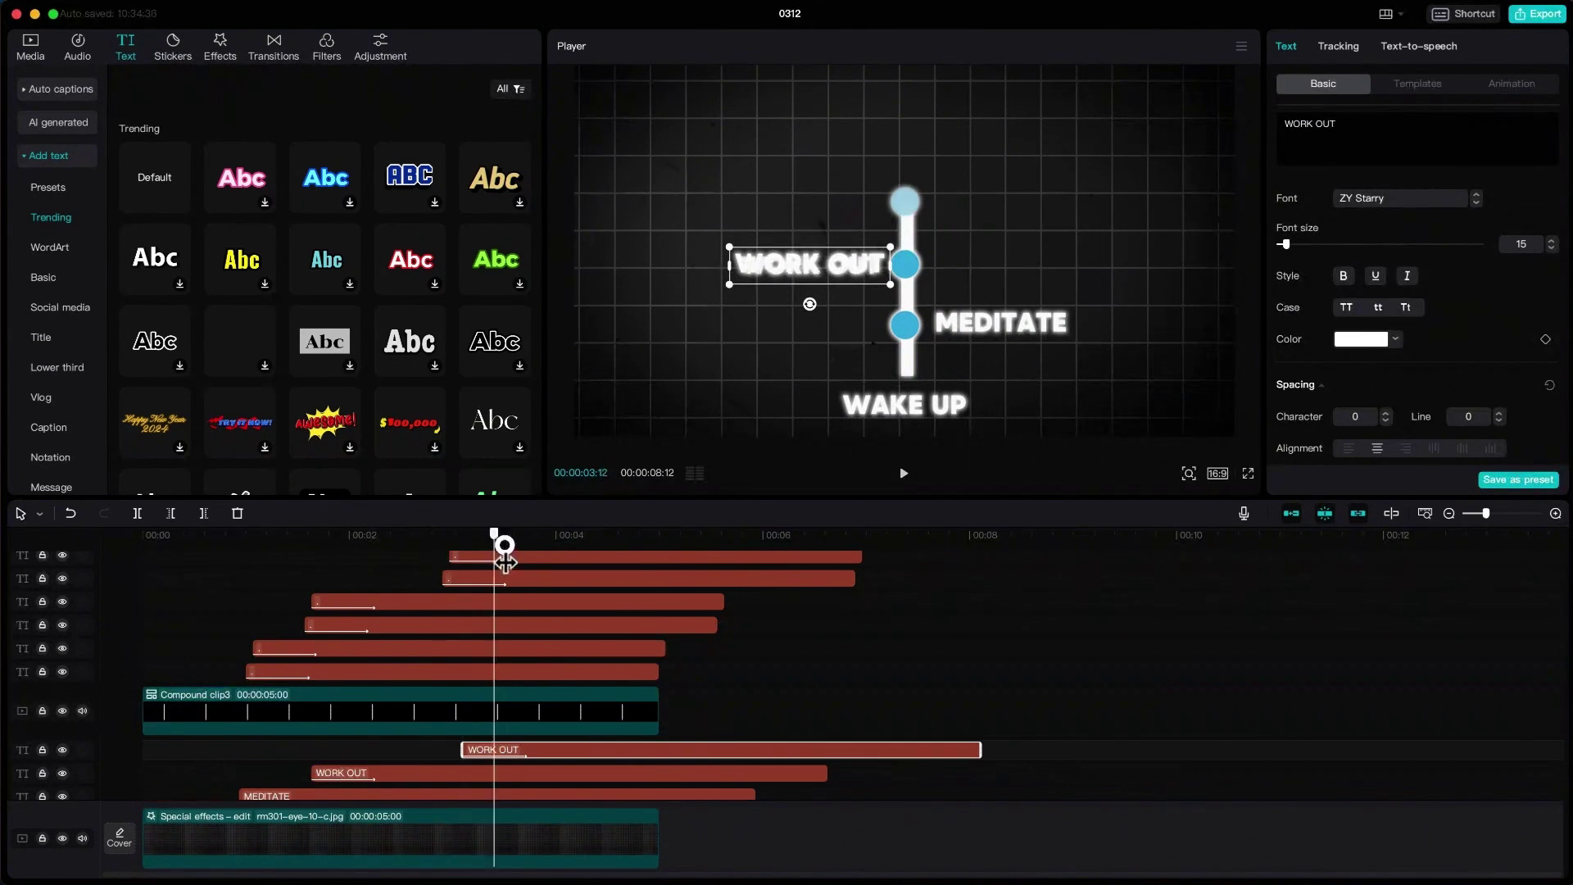
type("FO")
type("CUS ON WORK")
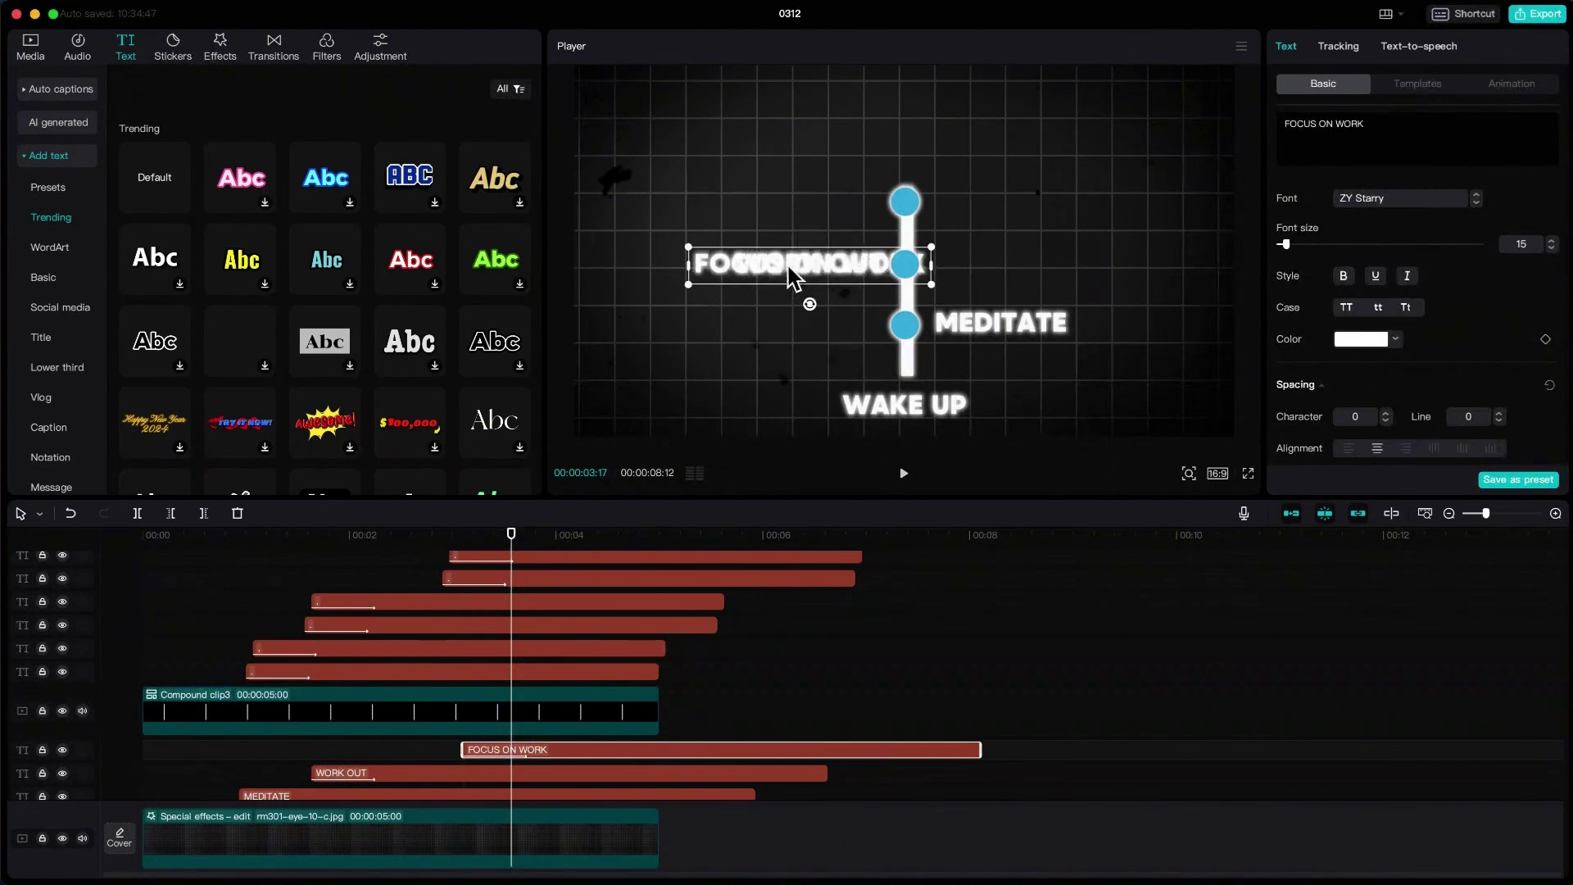
left_click_drag(808, 262, 1048, 202)
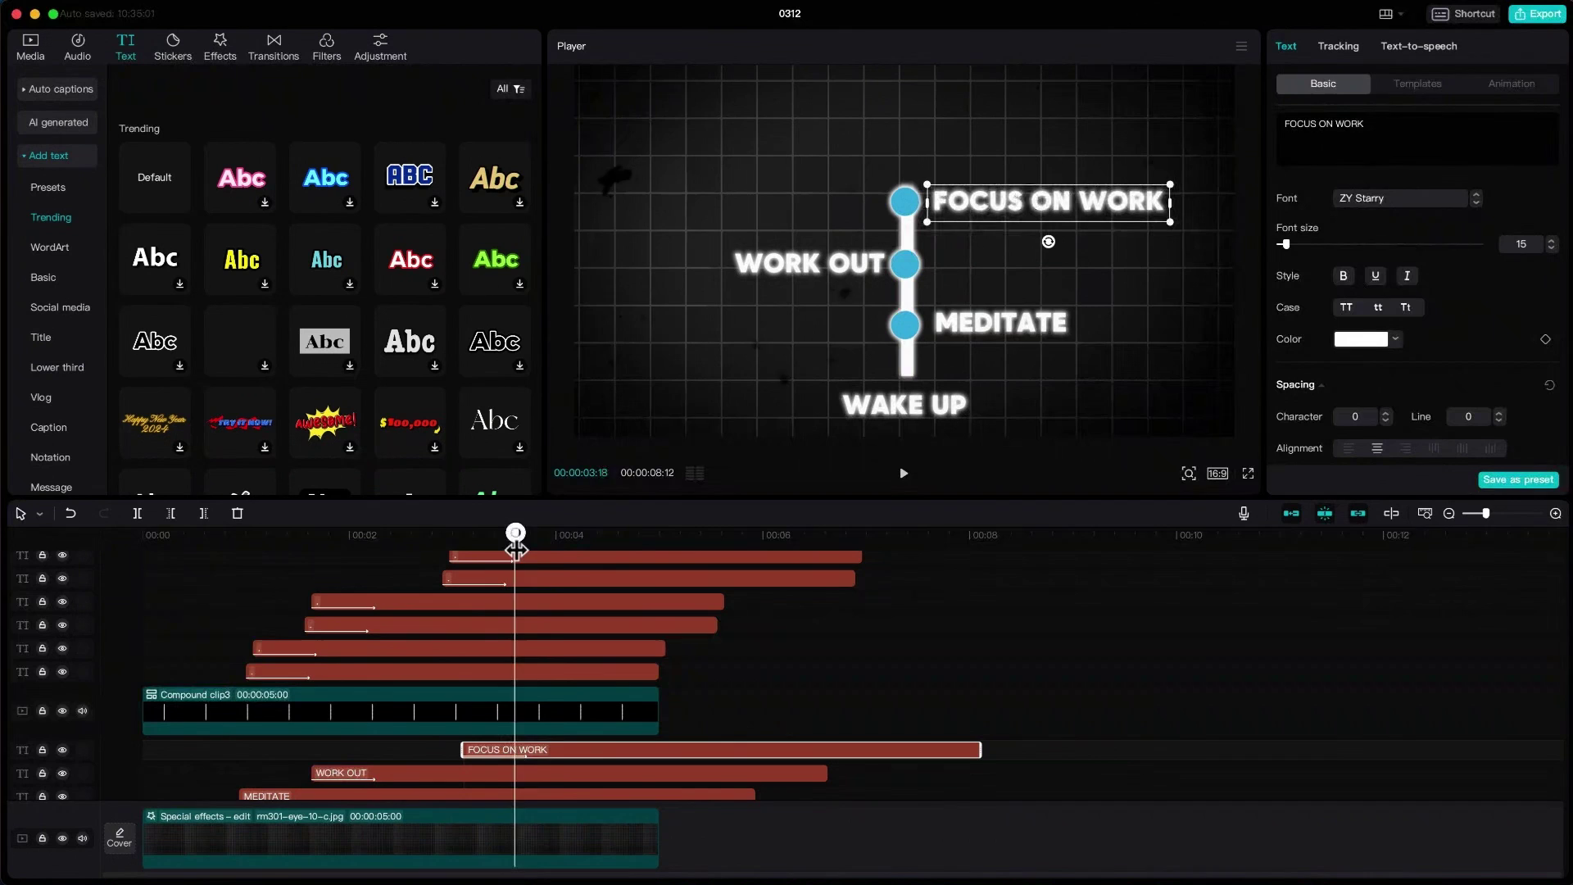
Step: Paste a label reading PERFECT DAY at the top stage, above the green dot
left_click_drag(513, 549, 591, 560)
key("ctrl+v")
left_click_drag(600, 552, 625, 533)
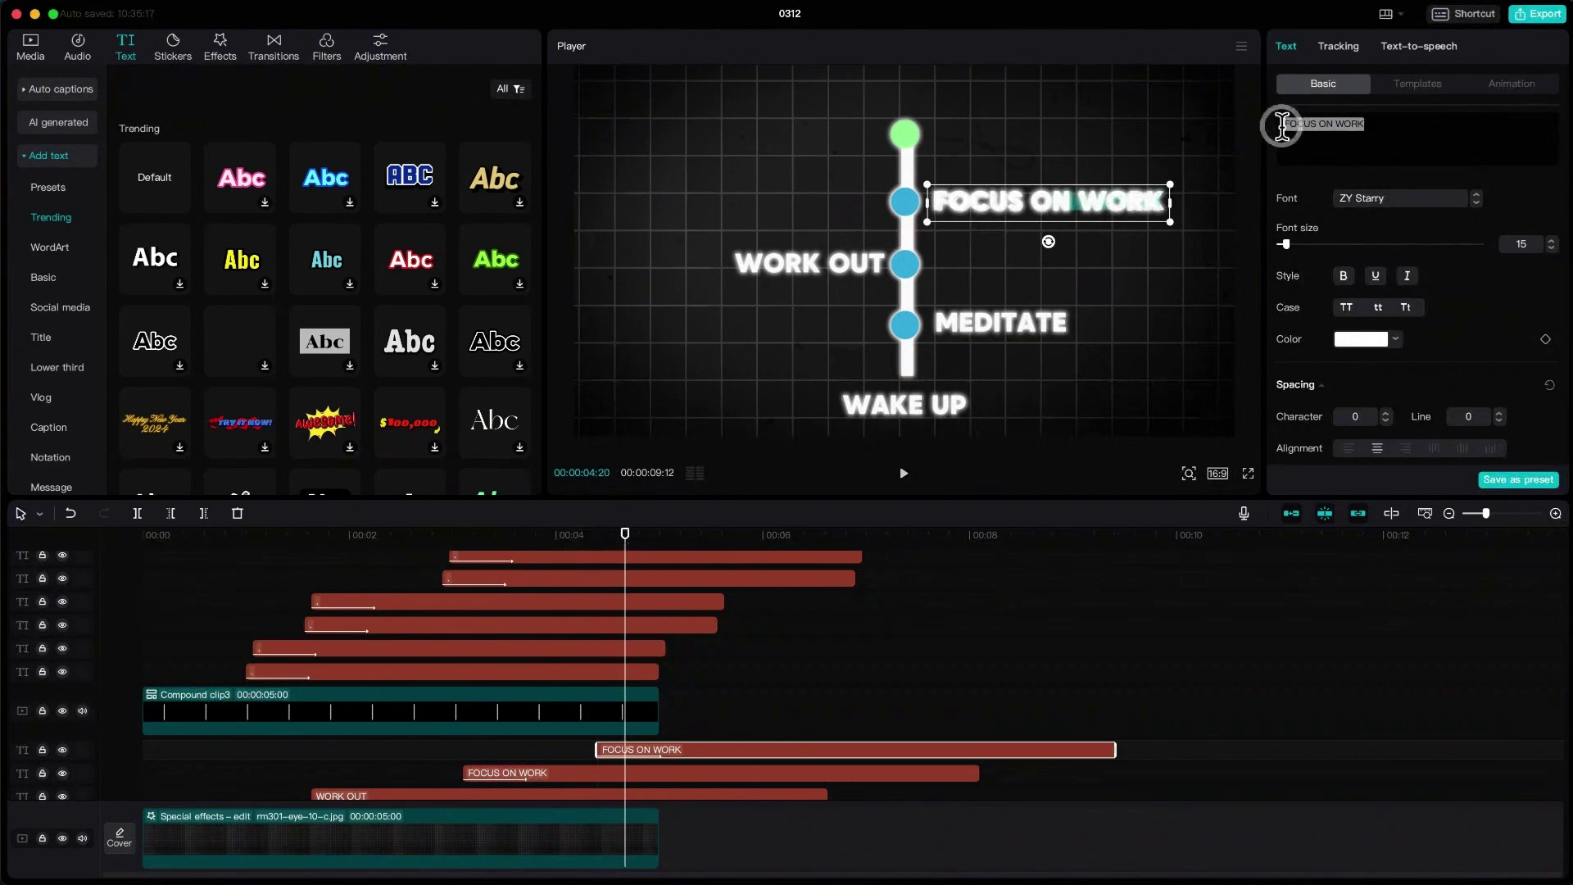
type("PERFECT DAY")
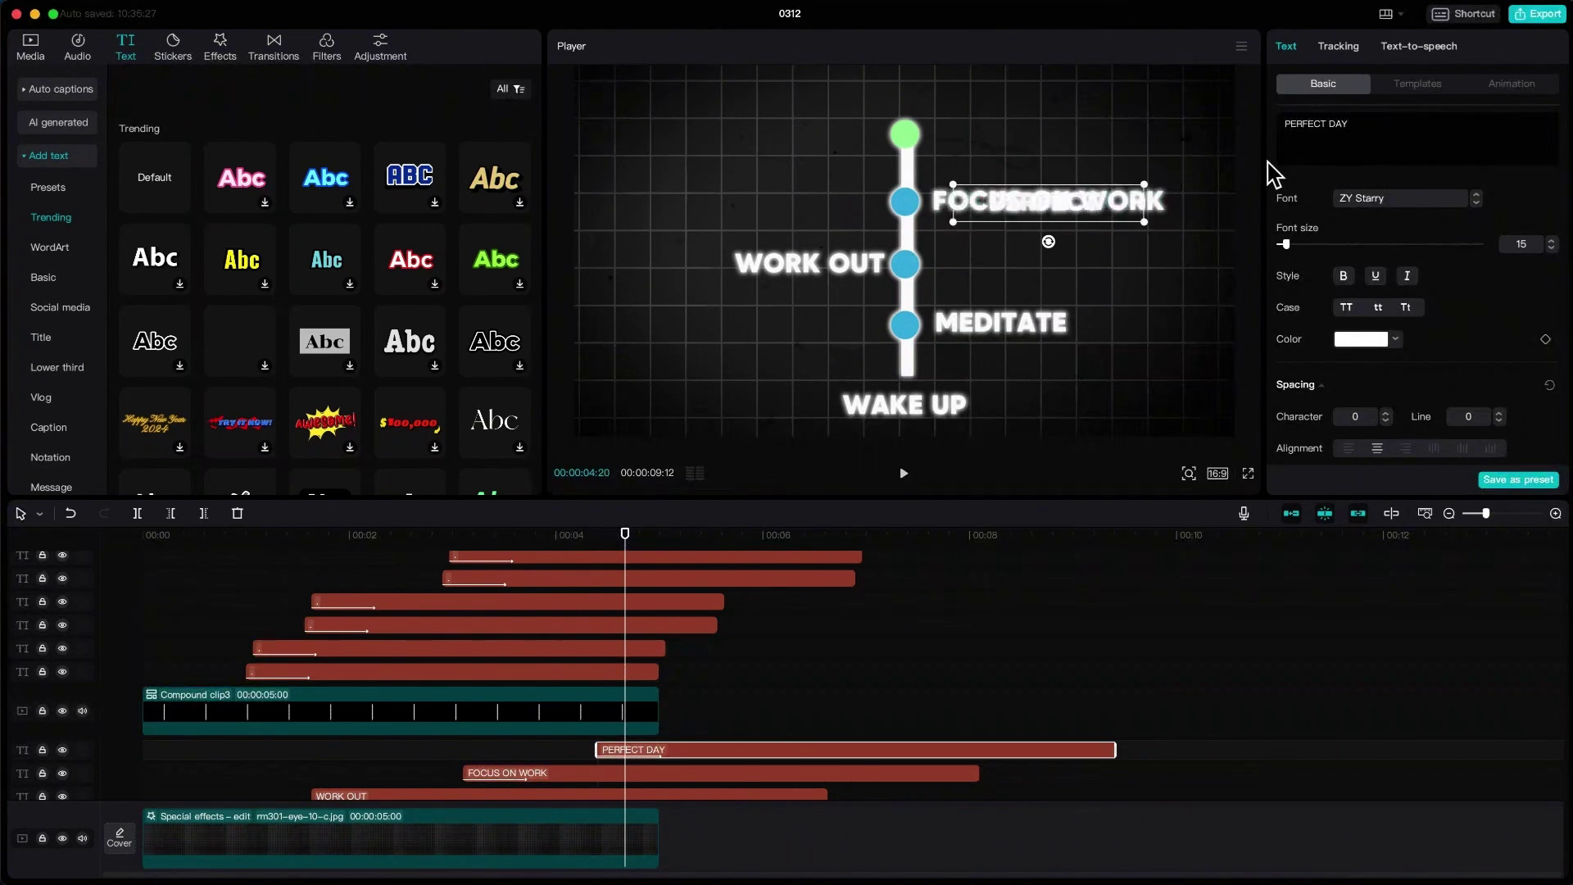
left_click_drag(1093, 209, 948, 105)
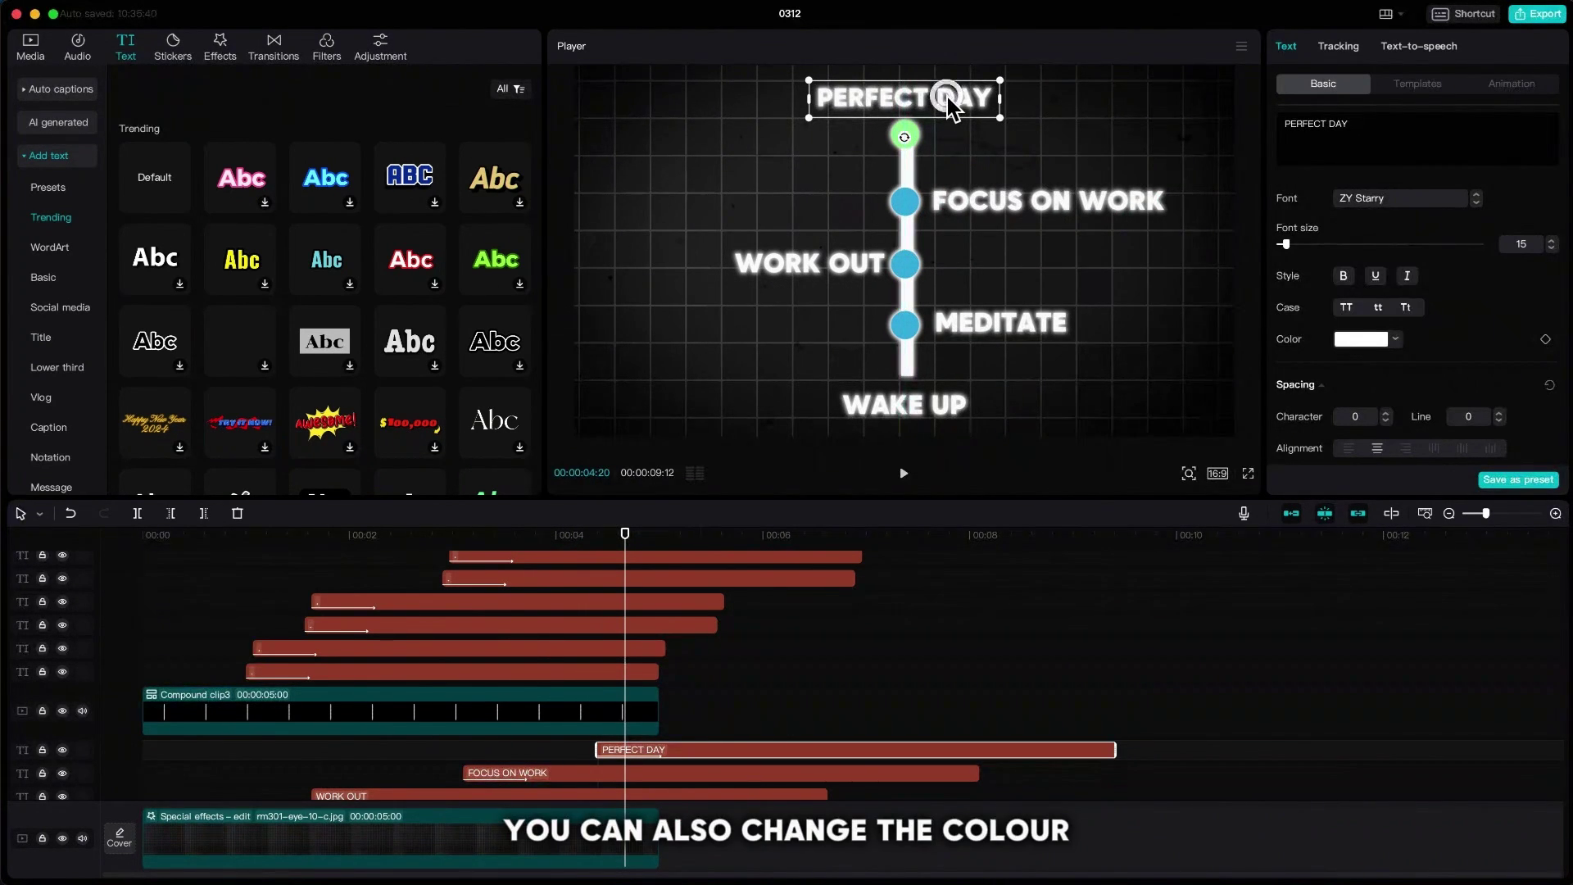
Step: Make the PERFECT DAY label bright green (0CF900)
left_click(1352, 339)
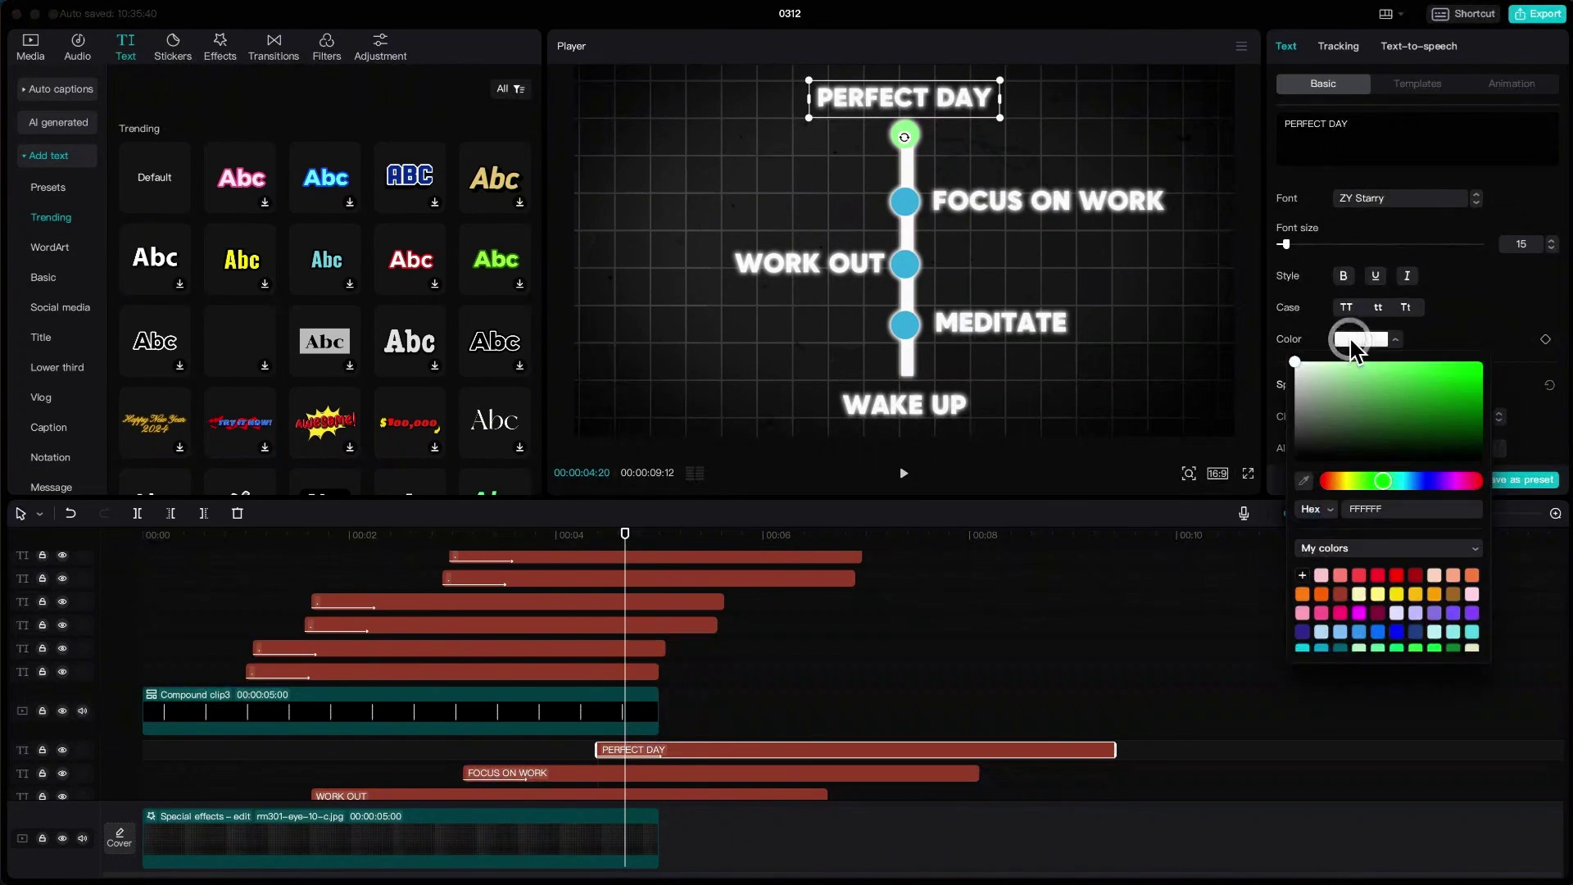
left_click_drag(1431, 379, 1486, 366)
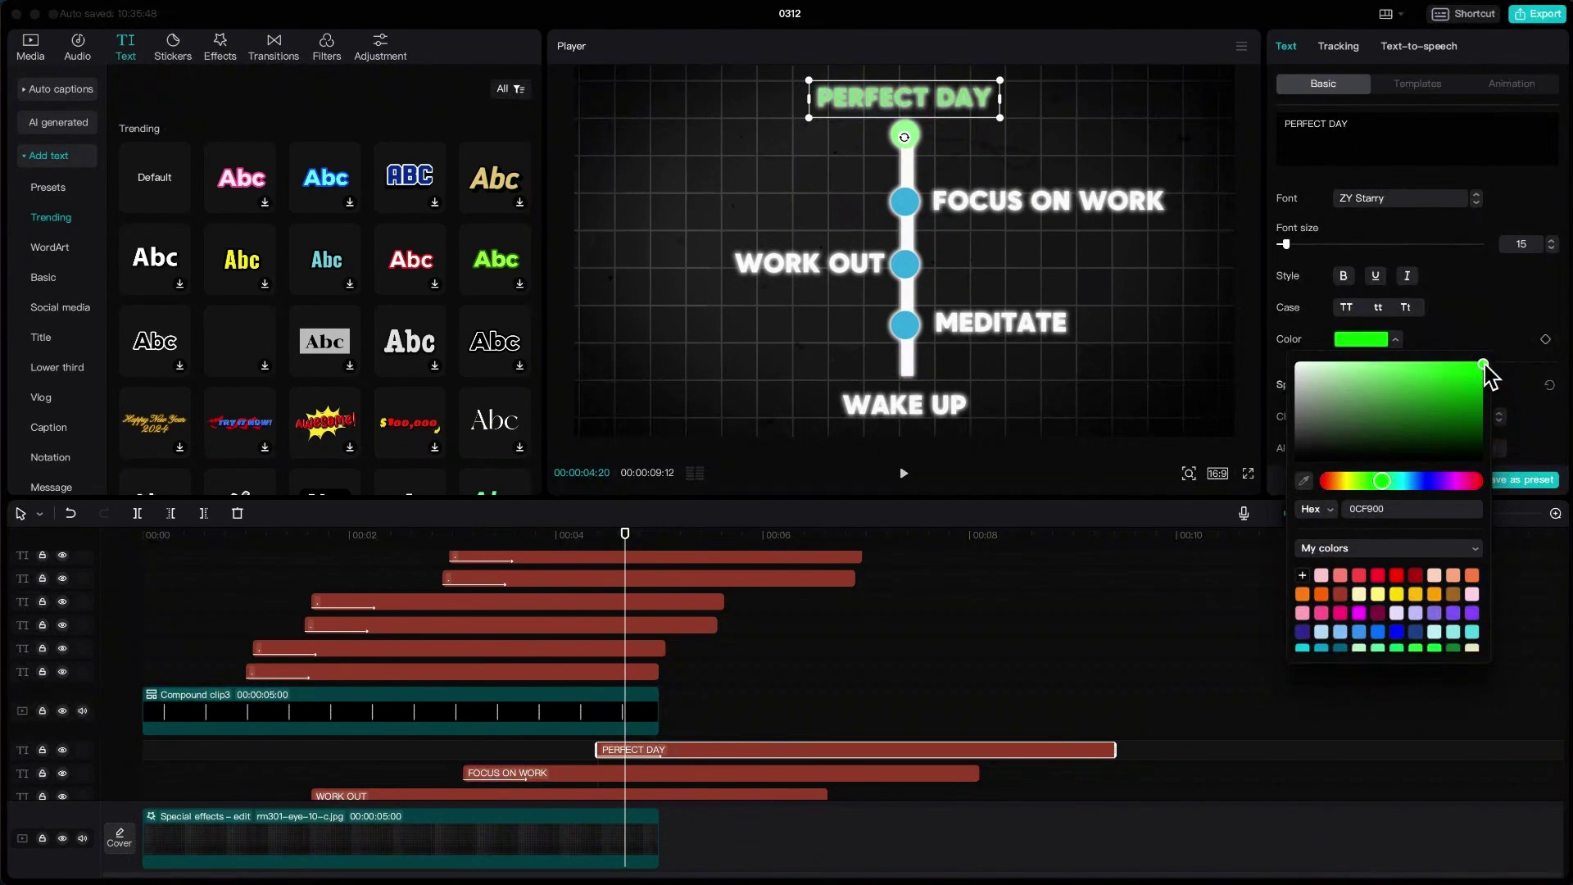
left_click(1475, 309)
Step: Trim all clips so everything ends at the five-second mark
left_click_drag(632, 537, 653, 562)
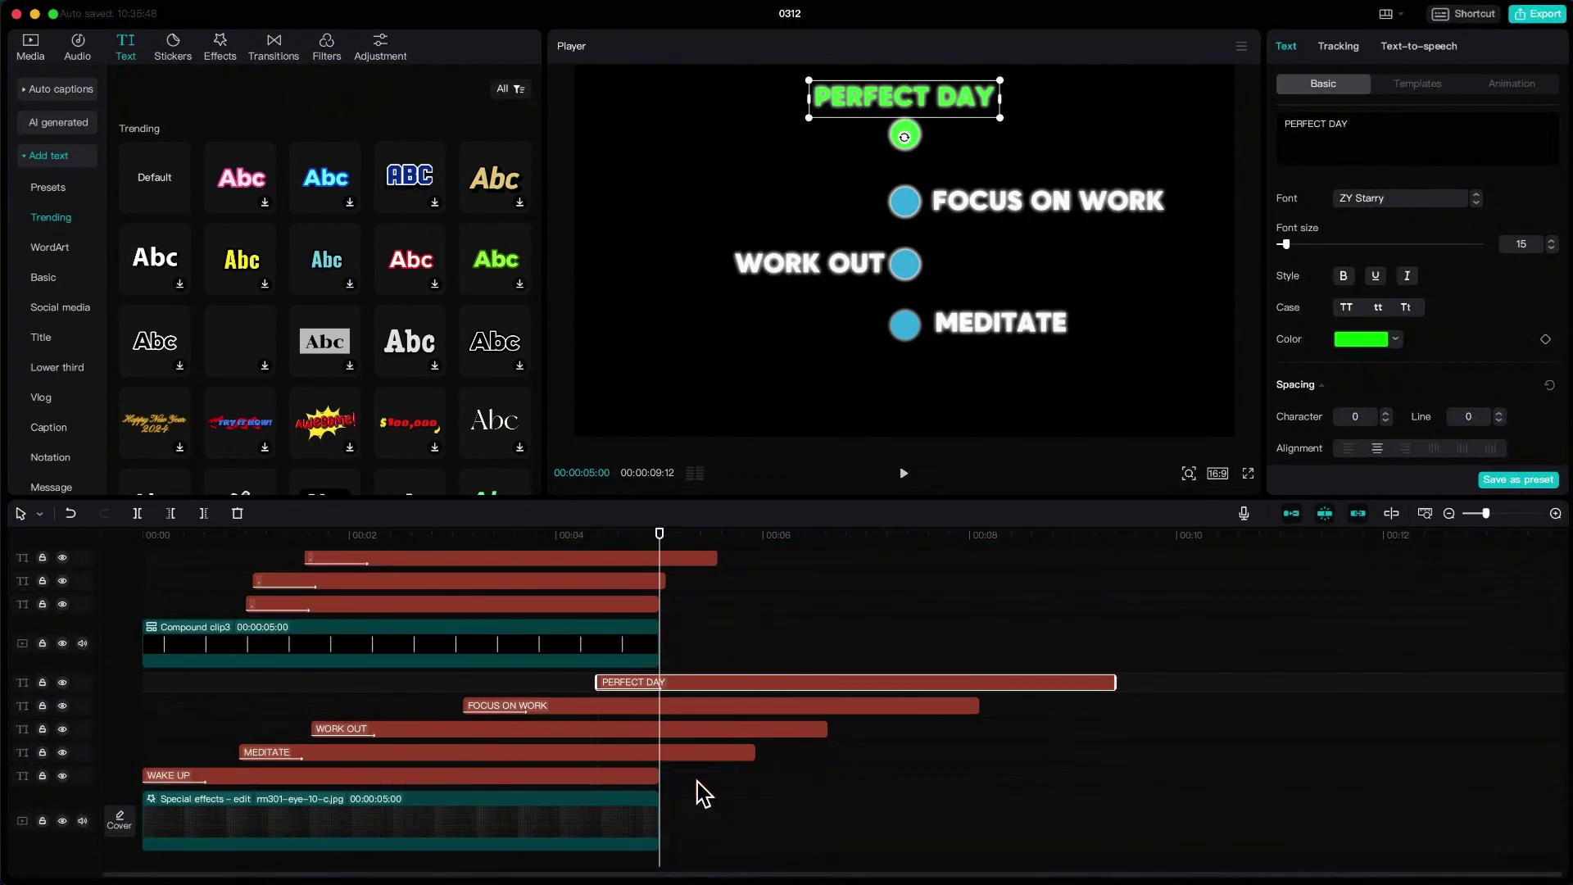
left_click_drag(735, 811, 632, 552)
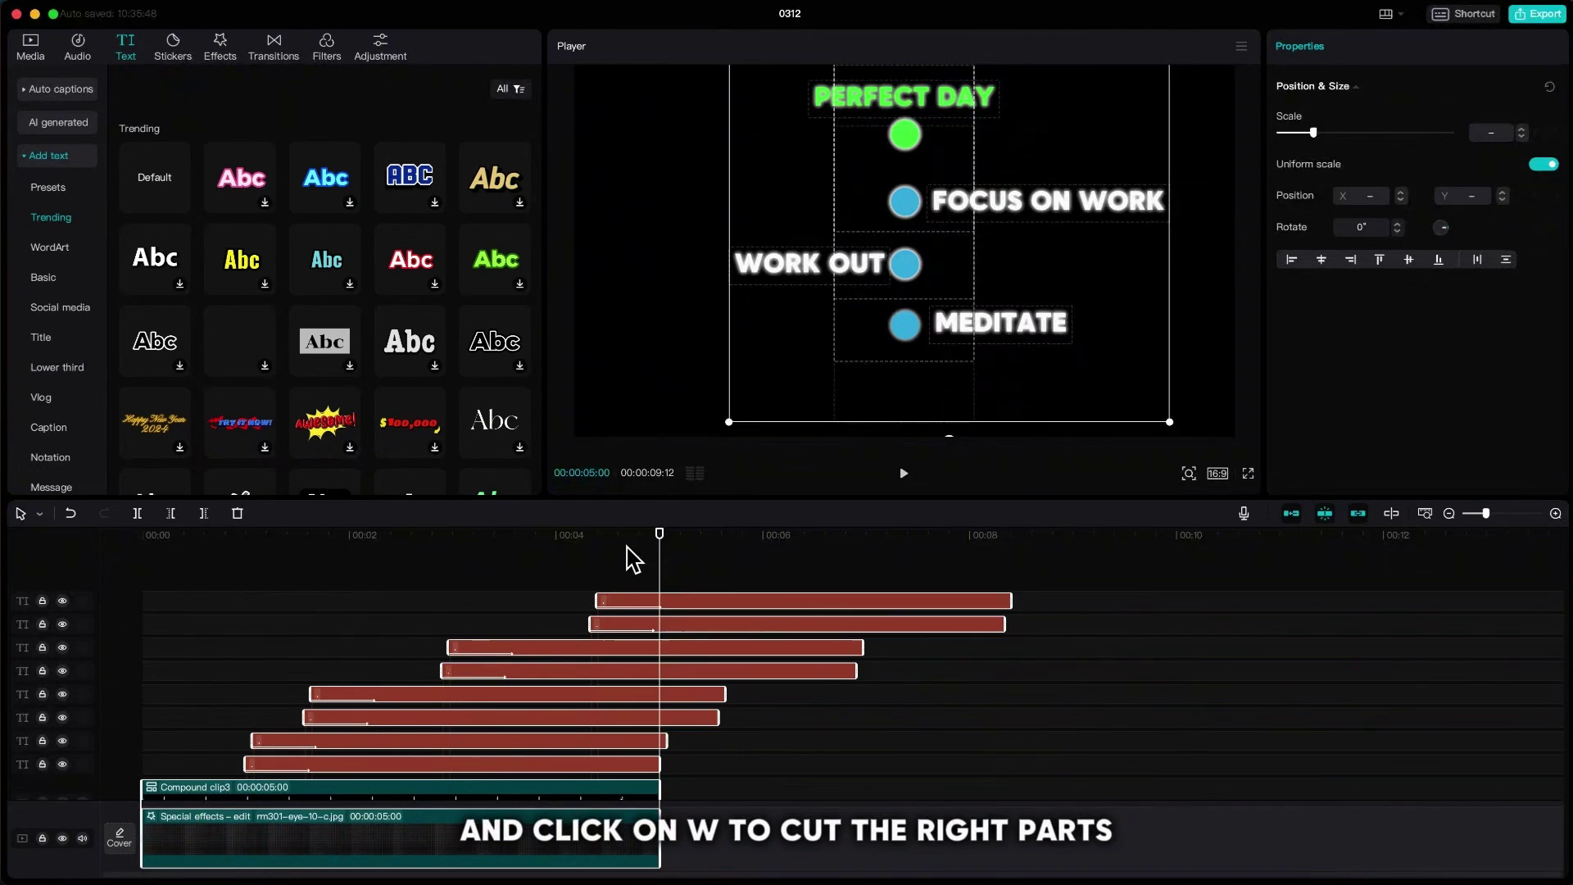
key("w")
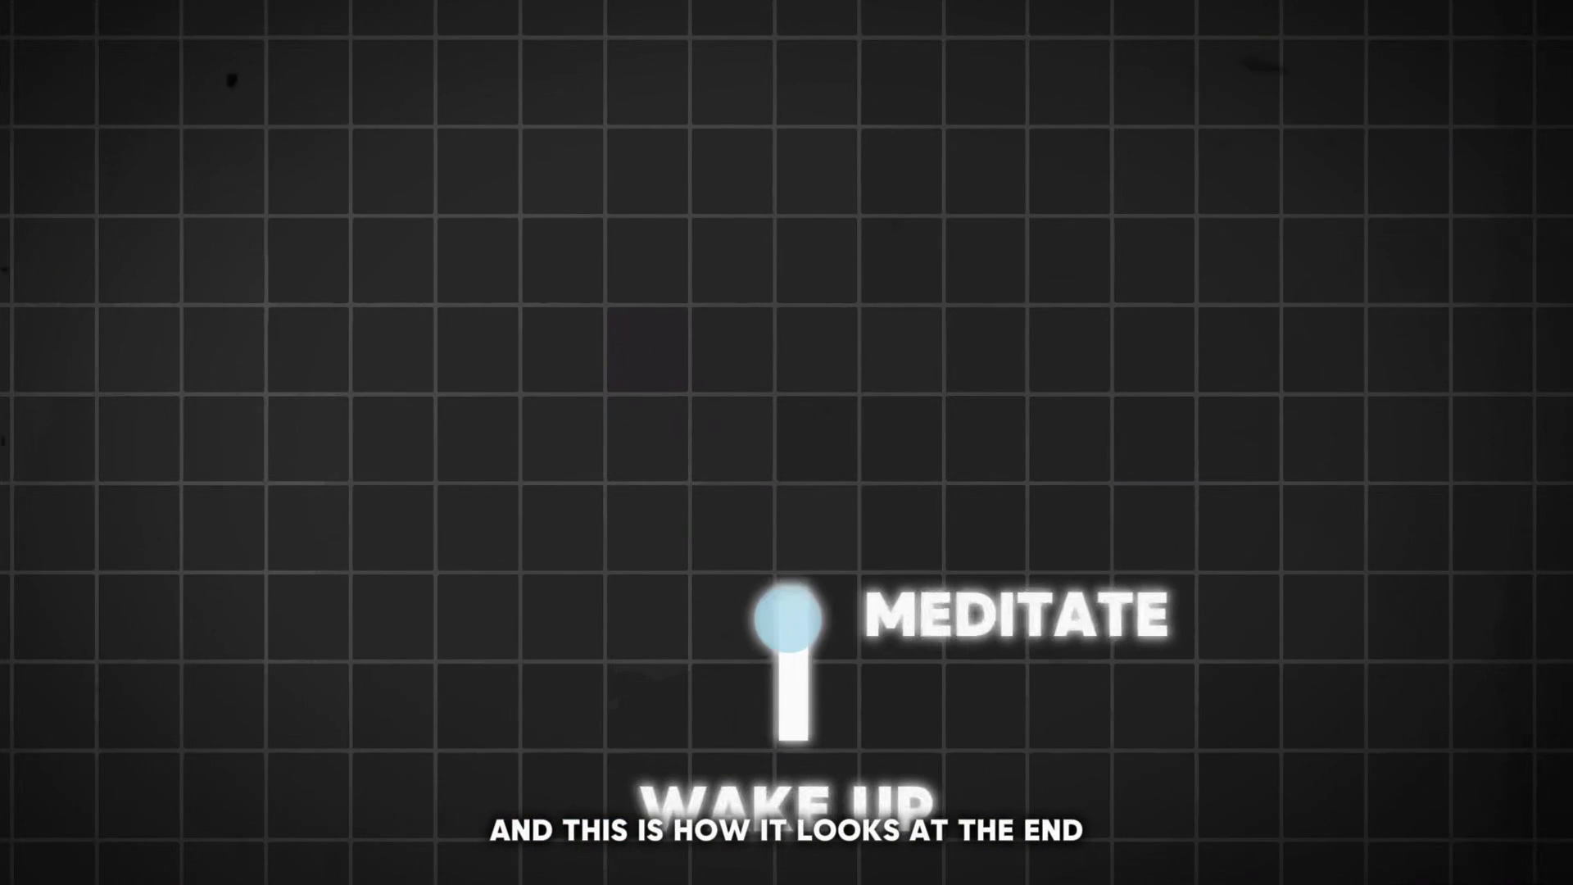